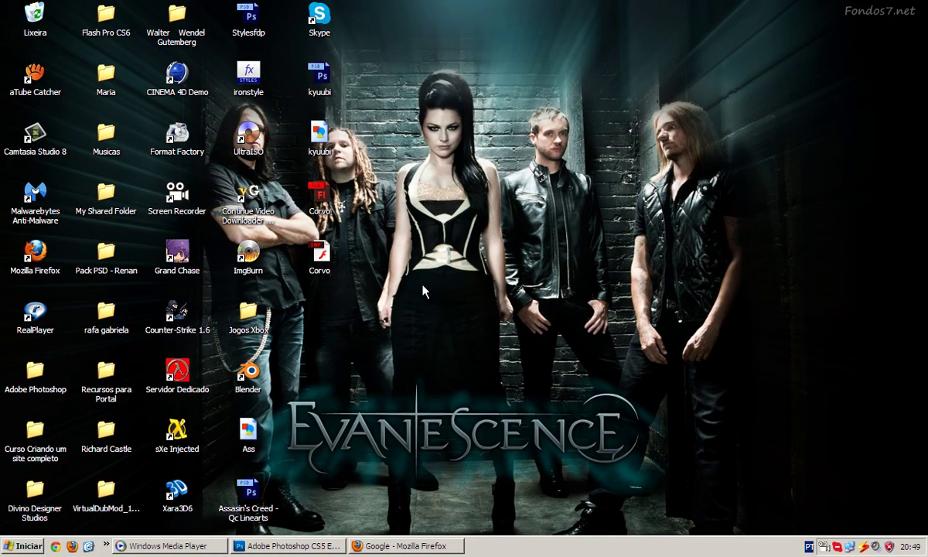
# Refresh the Windows XP desktop with Atualizar and bring Photoshop CS5 back to the front
pyautogui.rightClick(425, 143)
pyautogui.click(433, 155)
pyautogui.click(316, 547)
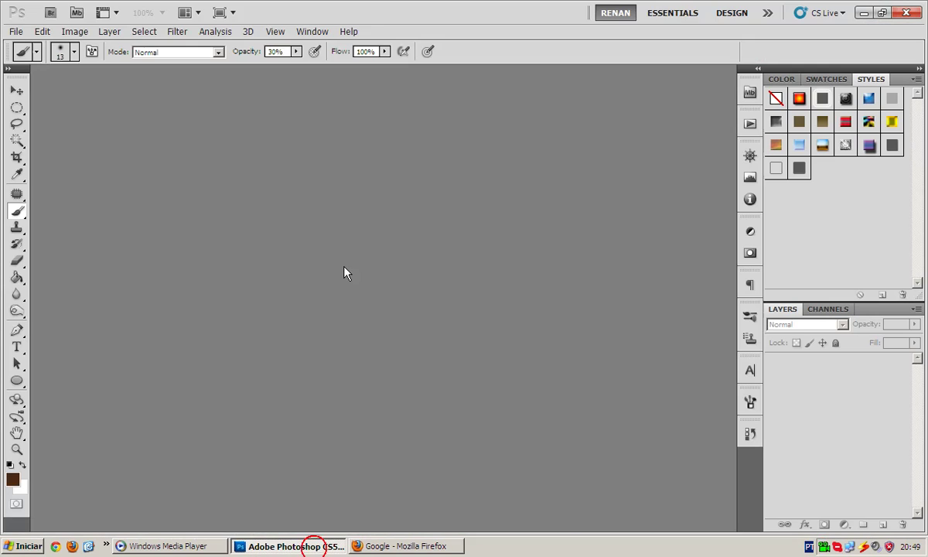
# With the Move tool active, create a new blank white document 430 px wide and 23 high
pyautogui.click(17, 90)
pyautogui.click(393, 245)
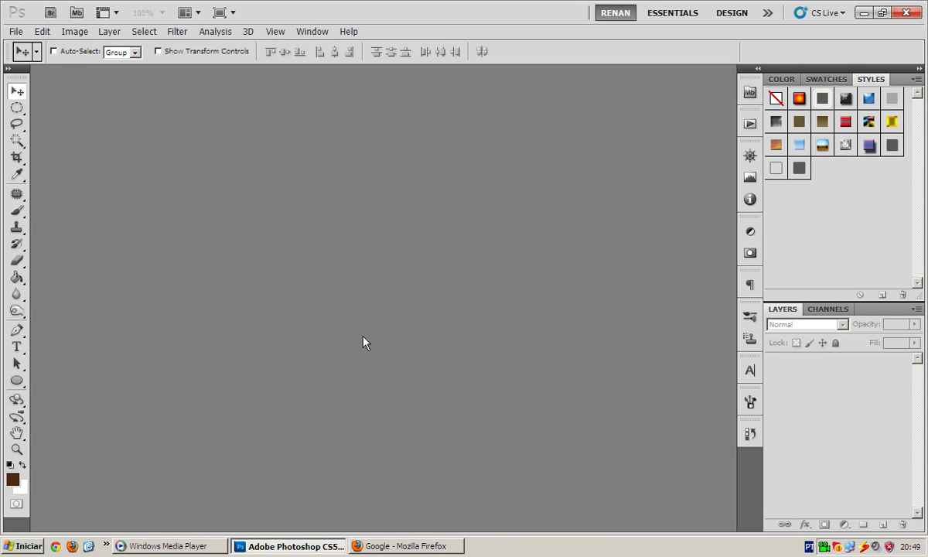
pyautogui.hotkey('ctrl', 'n')
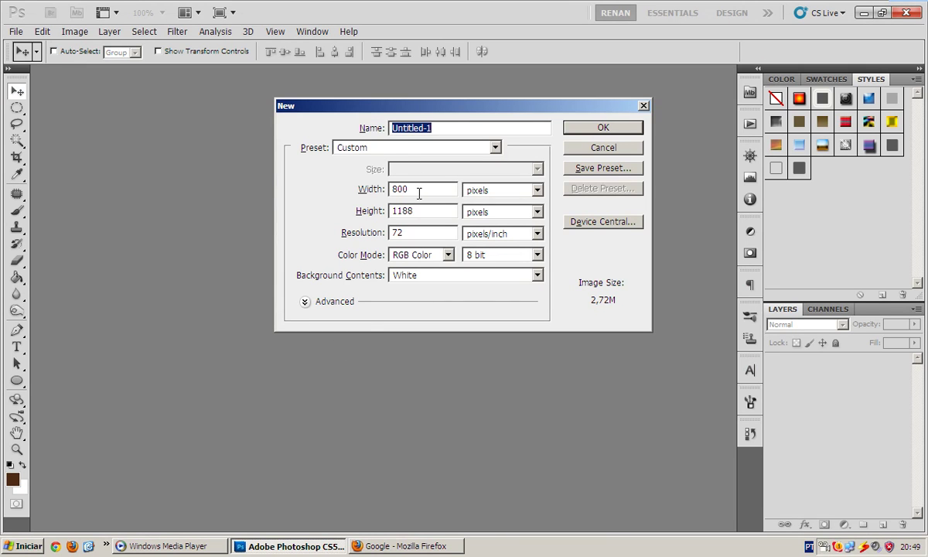
pyautogui.doubleClick(418, 190)
pyautogui.write('430')
pyautogui.press('Tab')
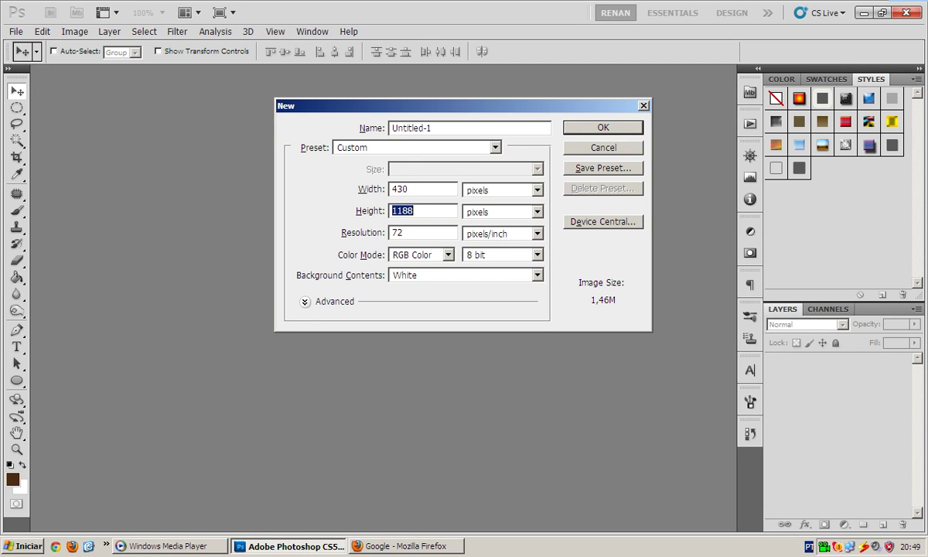
pyautogui.write('23')
pyautogui.press('Return')
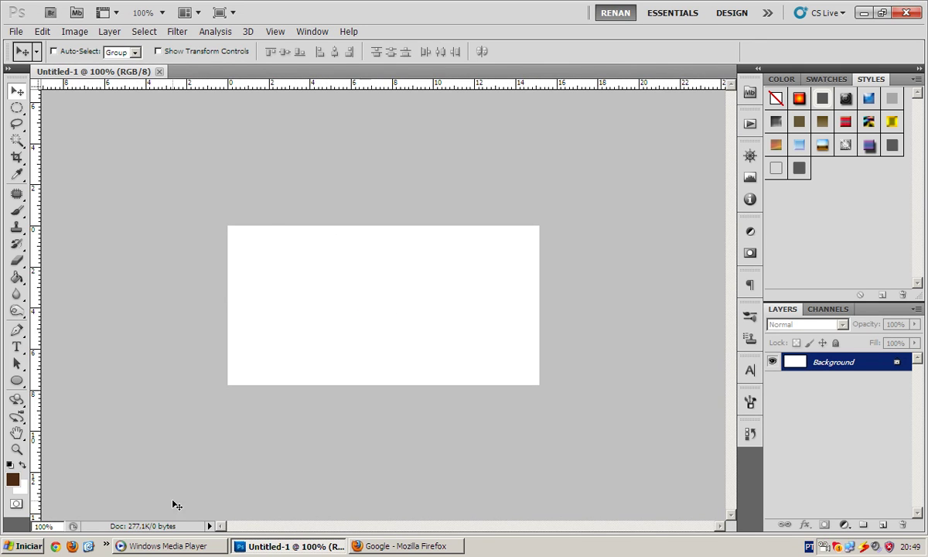
# Open the Variados folder inside Minhas imagens from the Start menu
pyautogui.press('super')
pyautogui.click(197, 236)
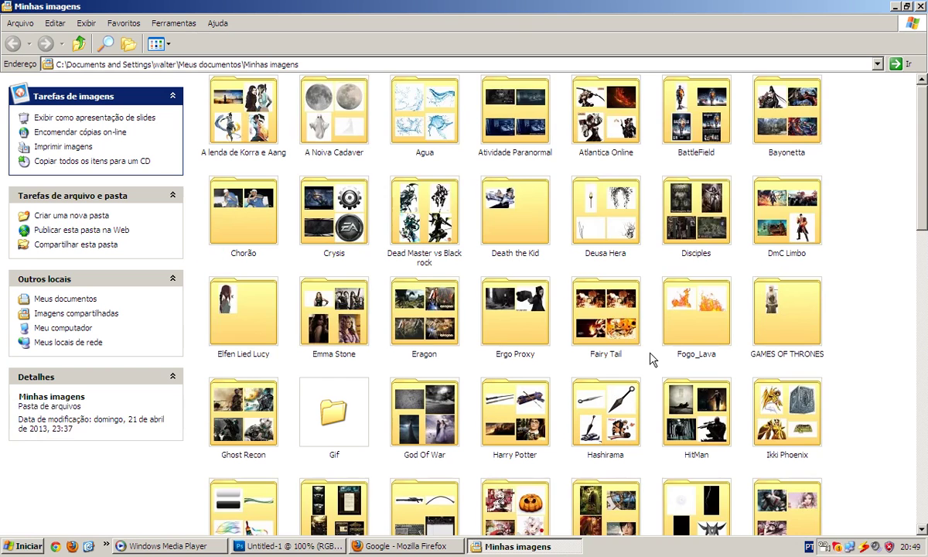
pyautogui.scroll(-2, 843, 243)
pyautogui.scroll(-6, 812, 346)
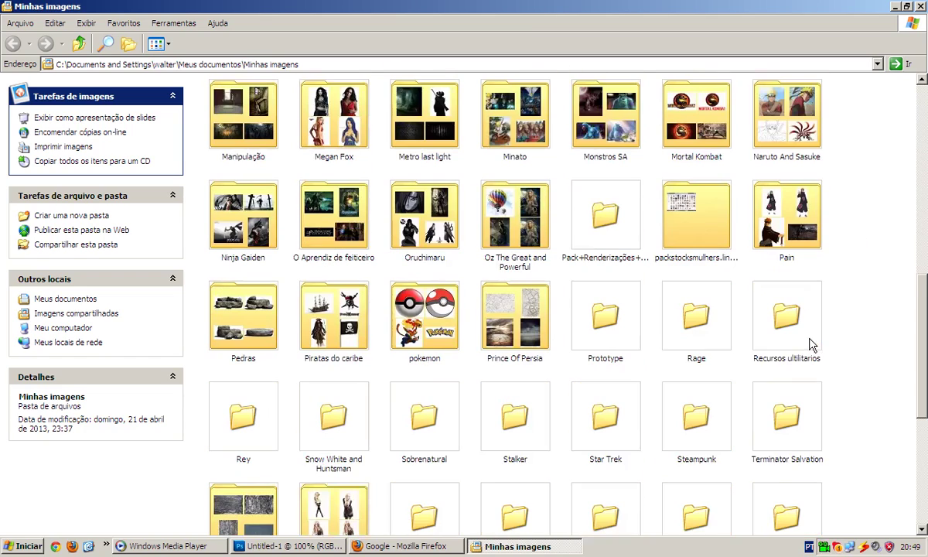
pyautogui.press('v')
pyautogui.doubleClick(695, 485)
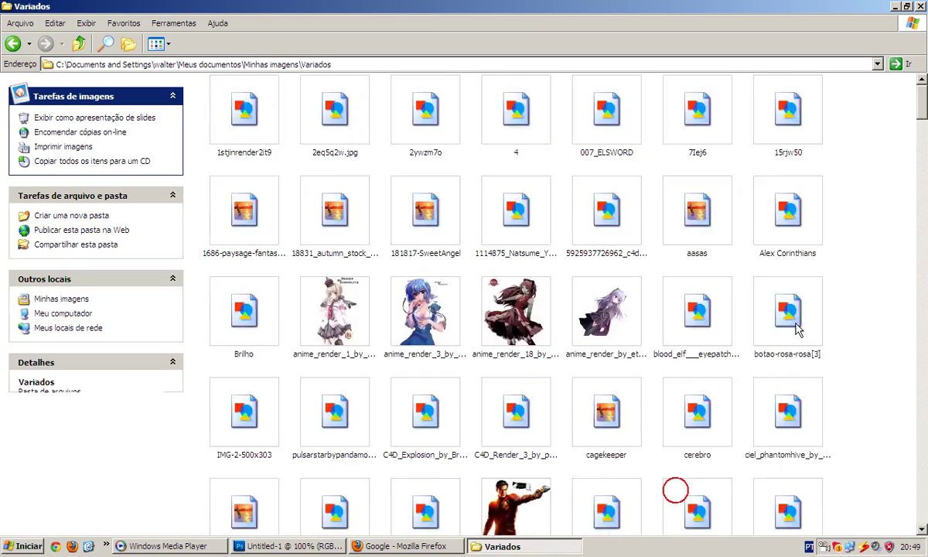
pyautogui.moveTo(920, 109); pyautogui.dragTo(920, 506)
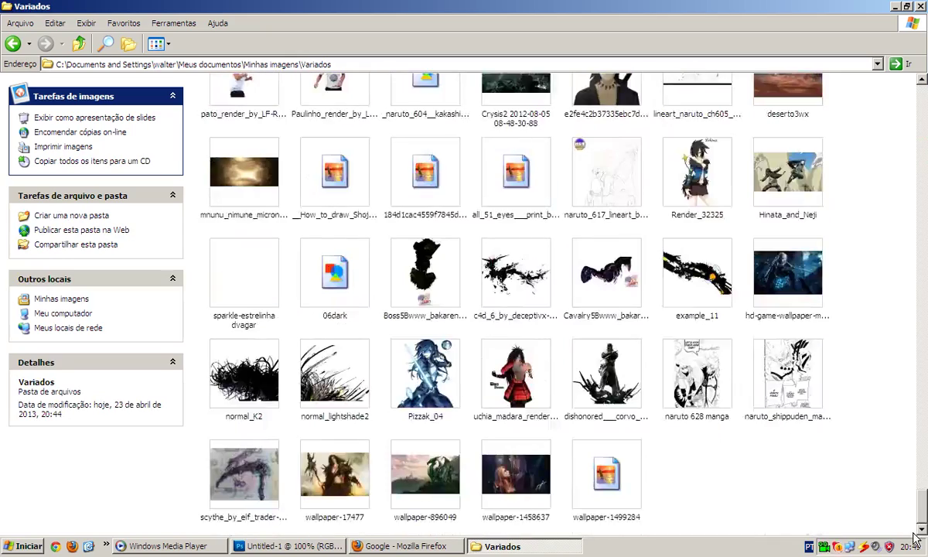
# Preview wallpapers such as wallpaper-1458637 and wallpaper-17477 full size, closing each preview
pyautogui.click(519, 470)
pyautogui.doubleClick(599, 472)
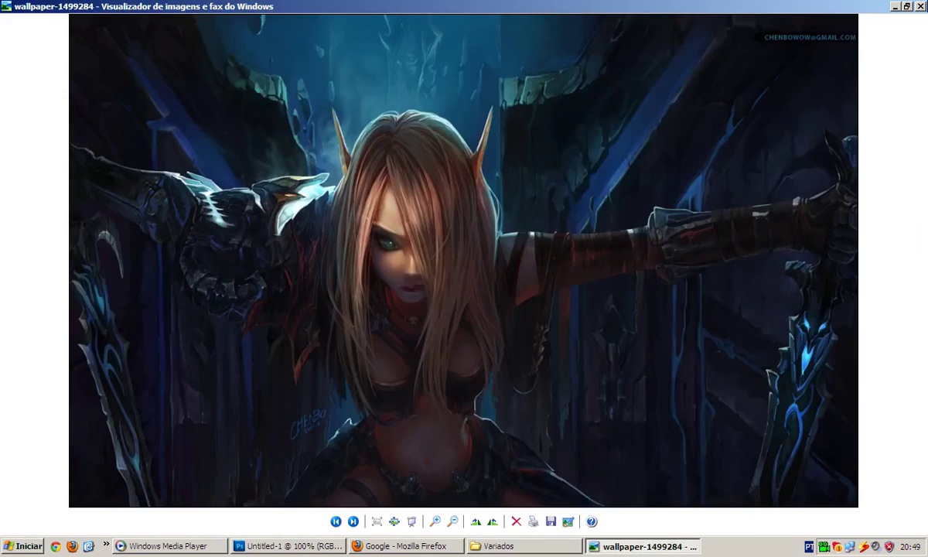
pyautogui.hotkey('alt', 'F4')
pyautogui.doubleClick(541, 463)
pyautogui.hotkey('alt', 'F4')
pyautogui.click(309, 494)
pyautogui.doubleClick(309, 495)
pyautogui.hotkey('alt', 'F4')
pyautogui.doubleClick(502, 460)
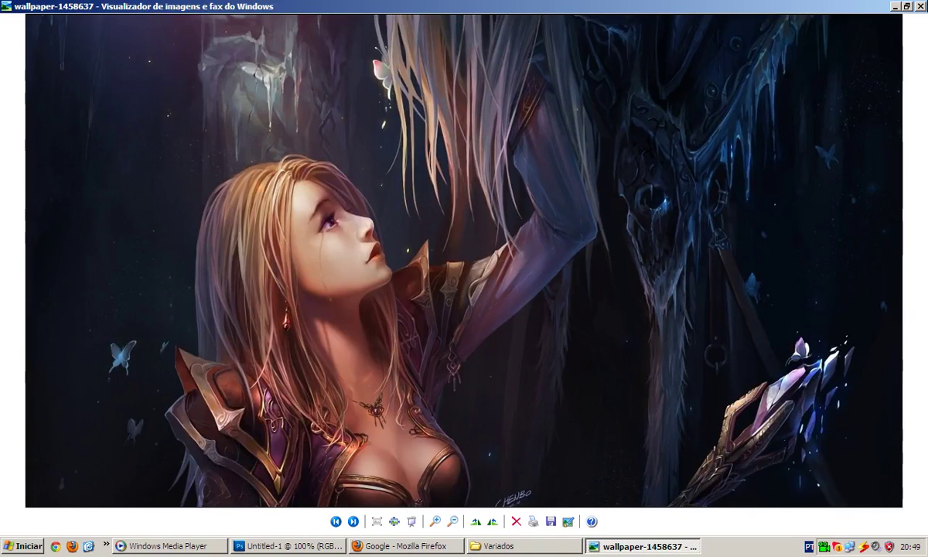
pyautogui.hotkey('alt', 'F4')
# Inspect wallpaper-1499284 full size, then drag it over to the Photoshop document
pyautogui.click(601, 483)
pyautogui.doubleClick(601, 483)
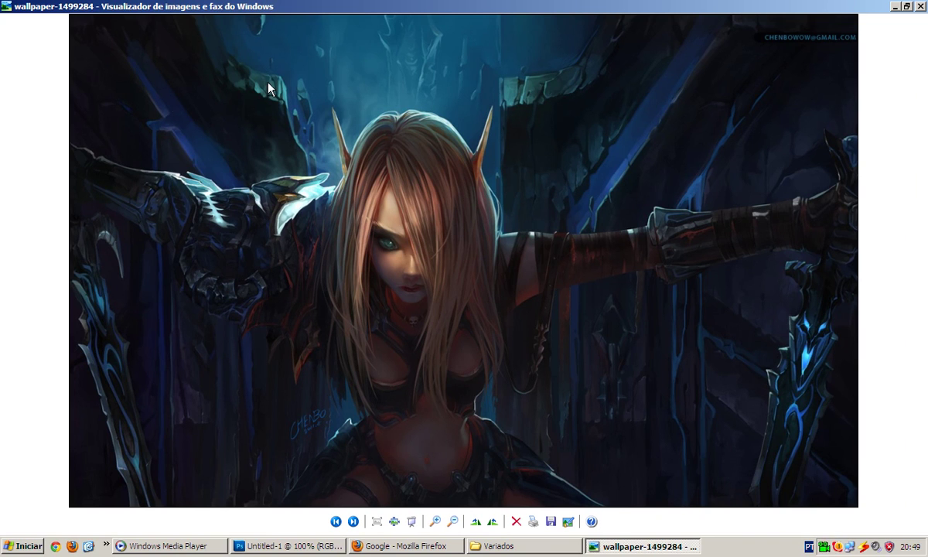
pyautogui.hotkey('alt', 'F4')
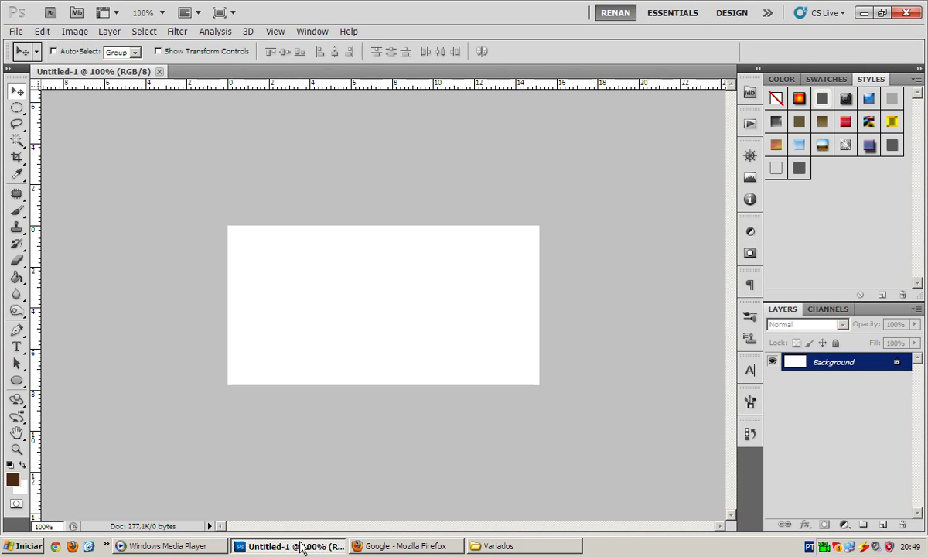
pyautogui.moveTo(552, 493)
pyautogui.mouseDown()
pyautogui.moveTo(349, 219)
pyautogui.moveTo(436, 300)
pyautogui.mouseUp()
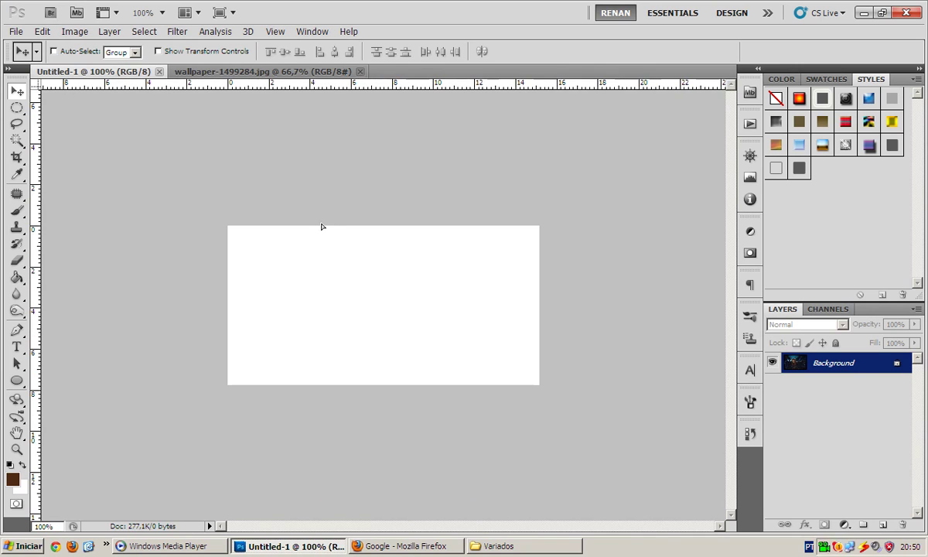
# Drop the elf wallpaper onto the banner canvas and position it under free transform
pyautogui.moveTo(116, 89); pyautogui.dragTo(322, 222)
pyautogui.moveTo(388, 354); pyautogui.dragTo(374, 253)
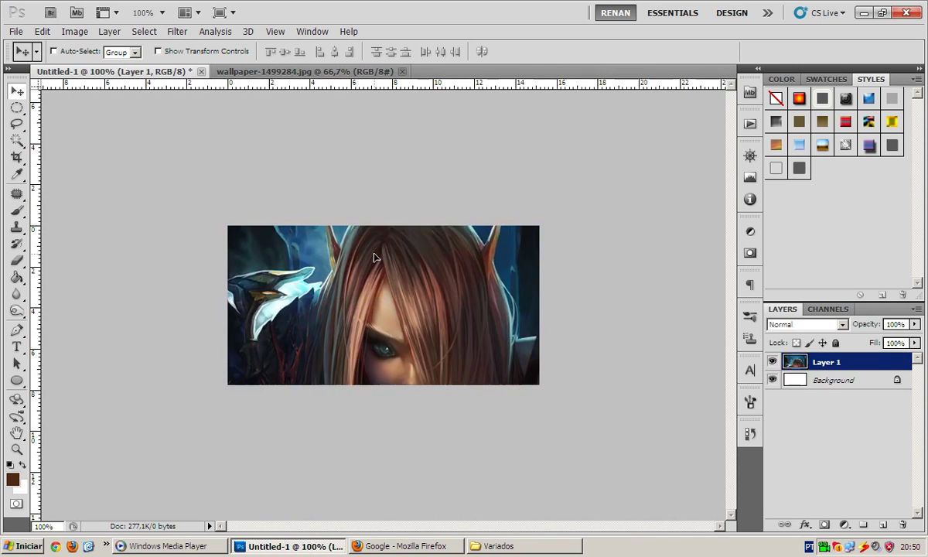
pyautogui.hotkey('ctrl', 't')
pyautogui.moveTo(526, 238); pyautogui.dragTo(381, 344)
pyautogui.moveTo(600, 296); pyautogui.dragTo(498, 236)
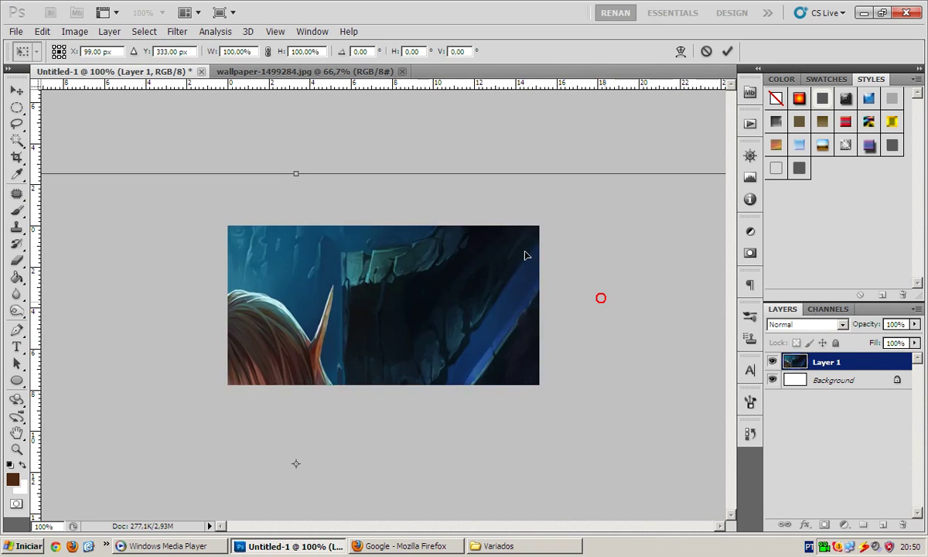
# Scale the wallpaper to 39.59% with her face centred, nudge it, commit, and merge down
pyautogui.moveTo(661, 116); pyautogui.dragTo(545, 192)
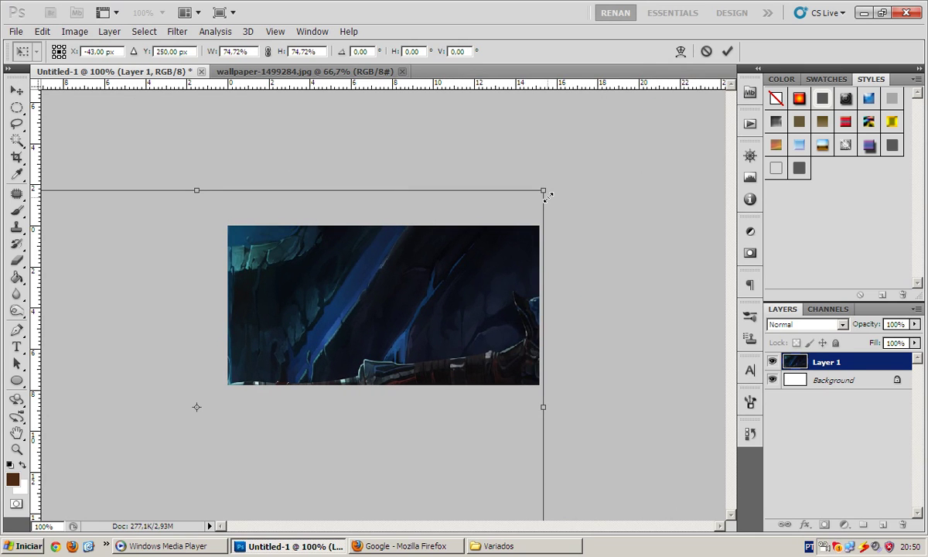
pyautogui.moveTo(547, 195)
pyautogui.mouseDown()
pyautogui.moveTo(335, 295)
pyautogui.moveTo(369, 269)
pyautogui.mouseUp()
pyautogui.moveTo(311, 351); pyautogui.dragTo(509, 262)
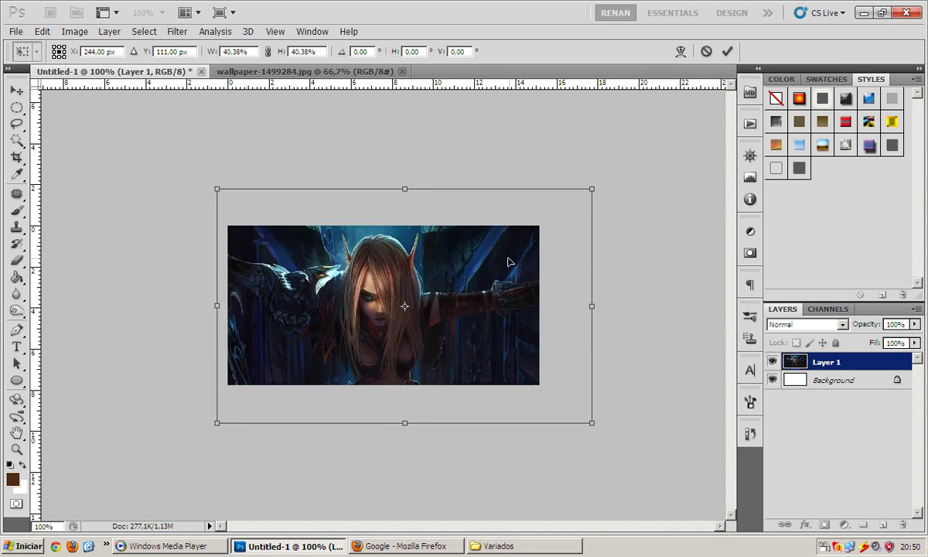
pyautogui.moveTo(592, 187); pyautogui.dragTo(589, 187)
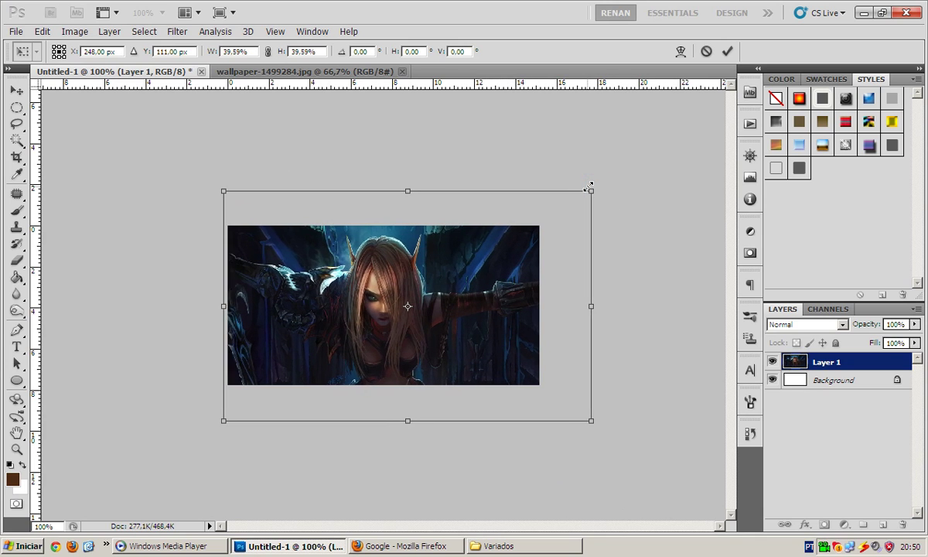
pyautogui.press('Right')
pyautogui.press('Right')
pyautogui.press('Down')
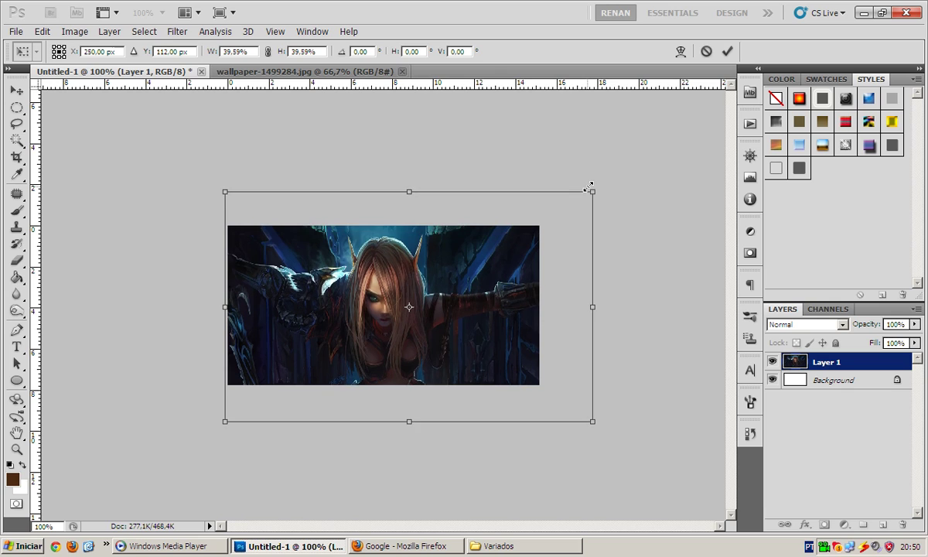
pyautogui.press('Return')
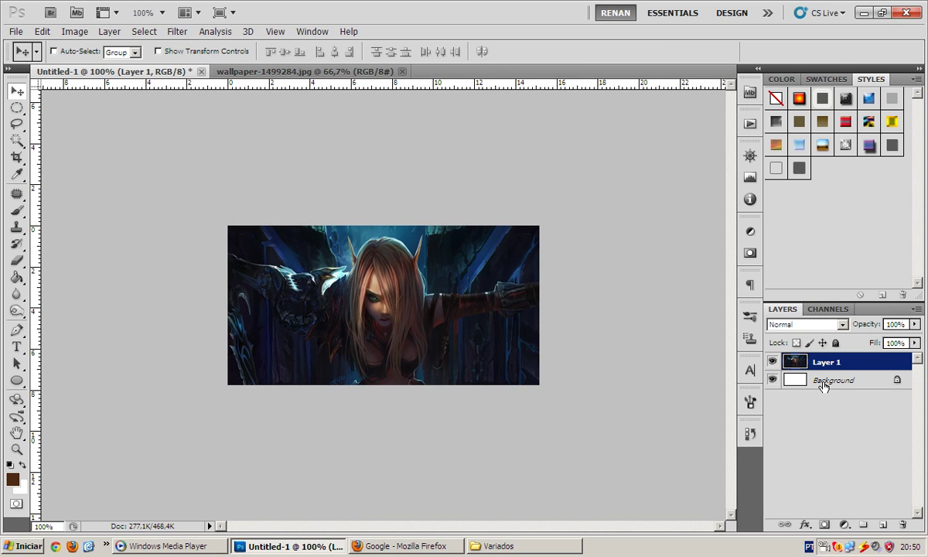
pyautogui.hotkey('ctrl', 'e')
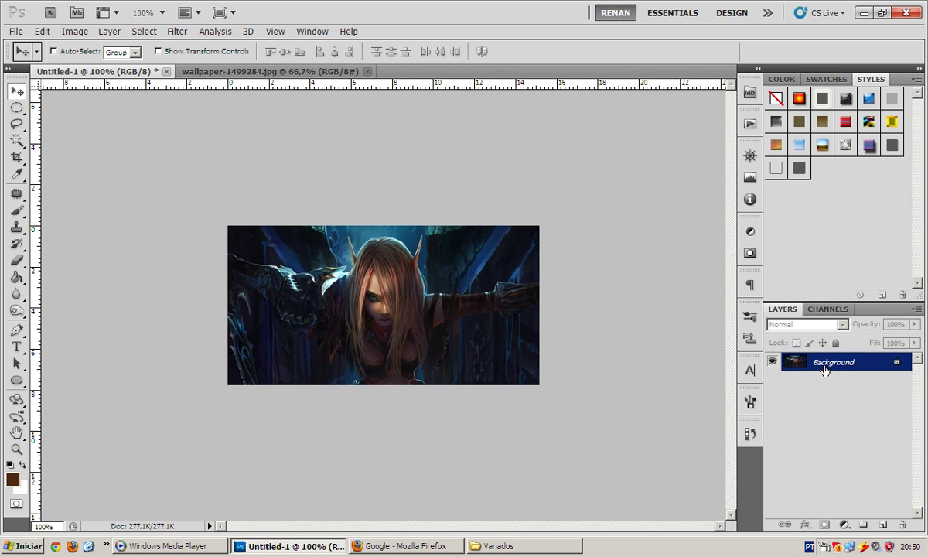
# Duplicate the background to Layer 1 and apply a 7-pixel Gaussian Blur to it
pyautogui.hotkey('ctrl', 'j')
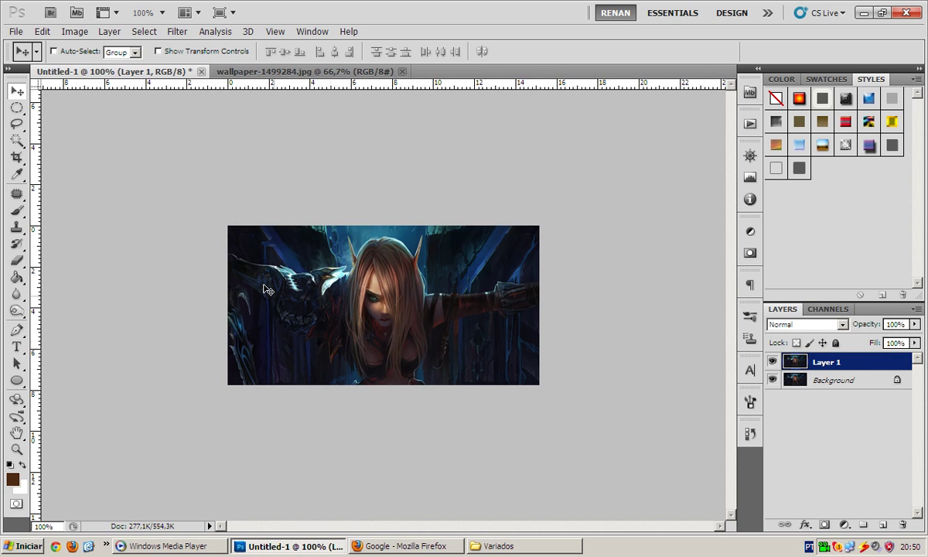
pyautogui.click(177, 32)
pyautogui.moveTo(240, 151)
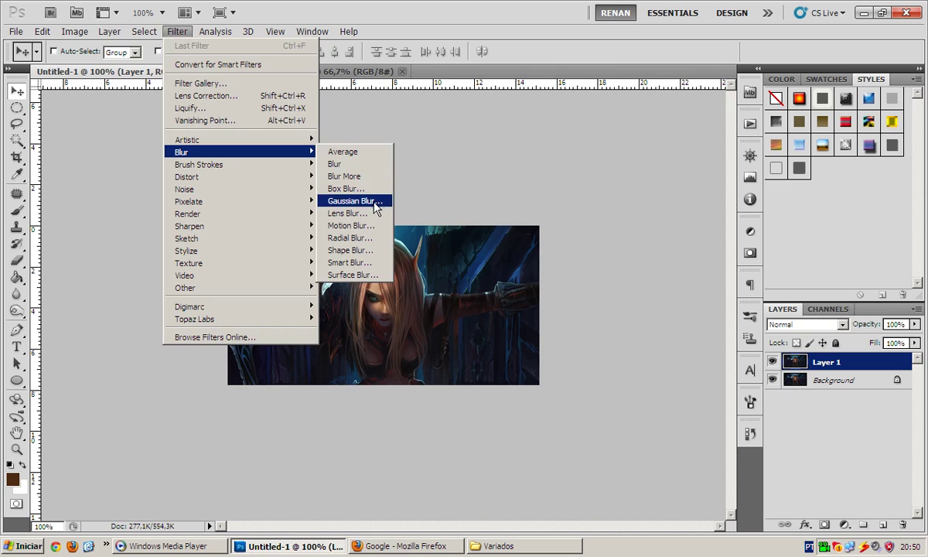
pyautogui.click(370, 203)
pyautogui.write('7')
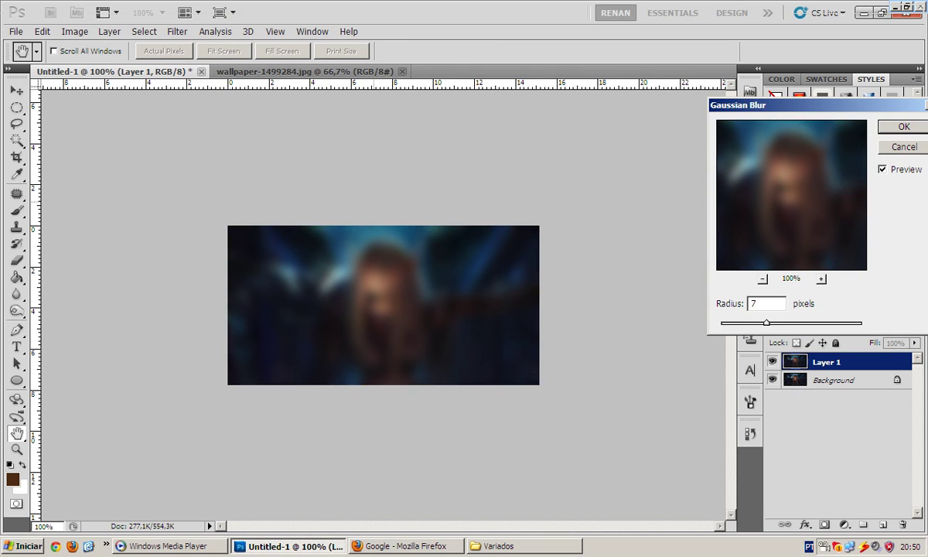
pyautogui.press('Return')
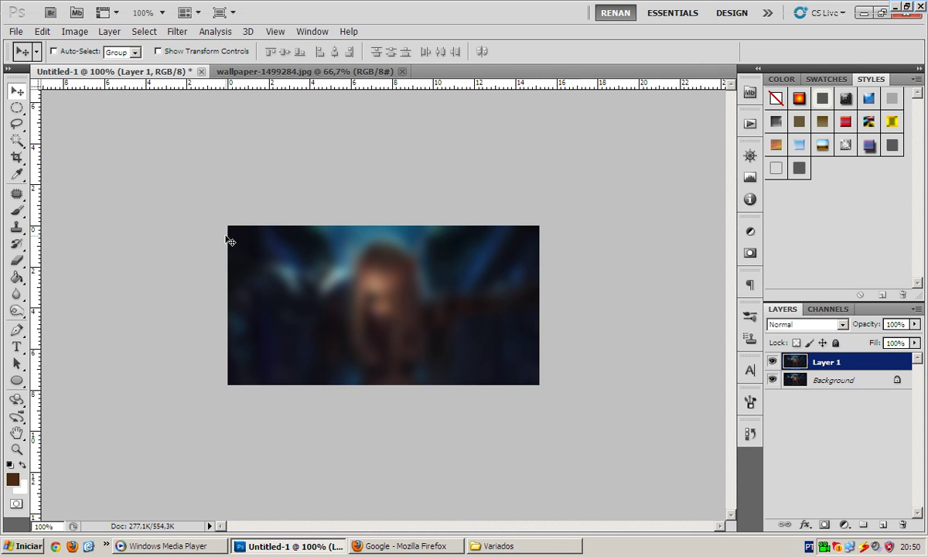
# Set the blurred Layer 1 to Soft Light blend mode at 30% opacity
pyautogui.click(819, 325)
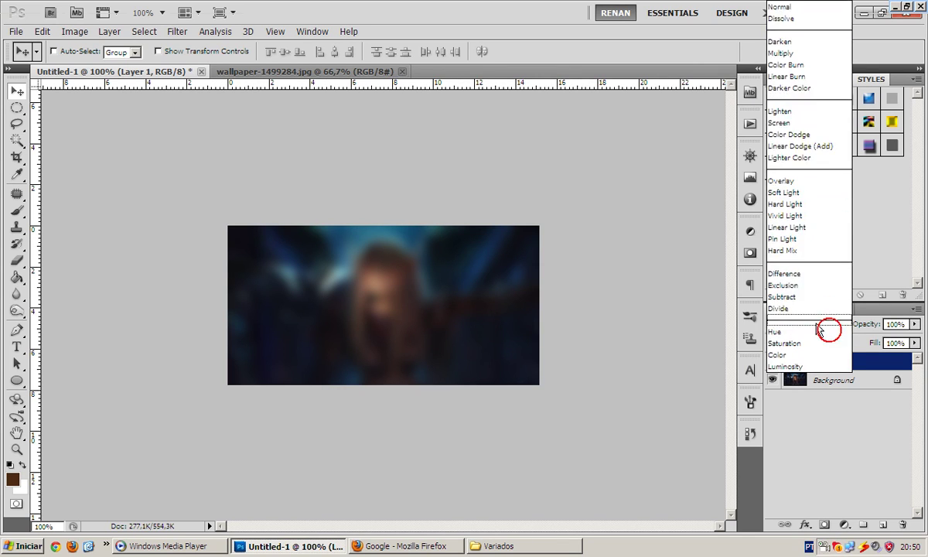
pyautogui.click(783, 193)
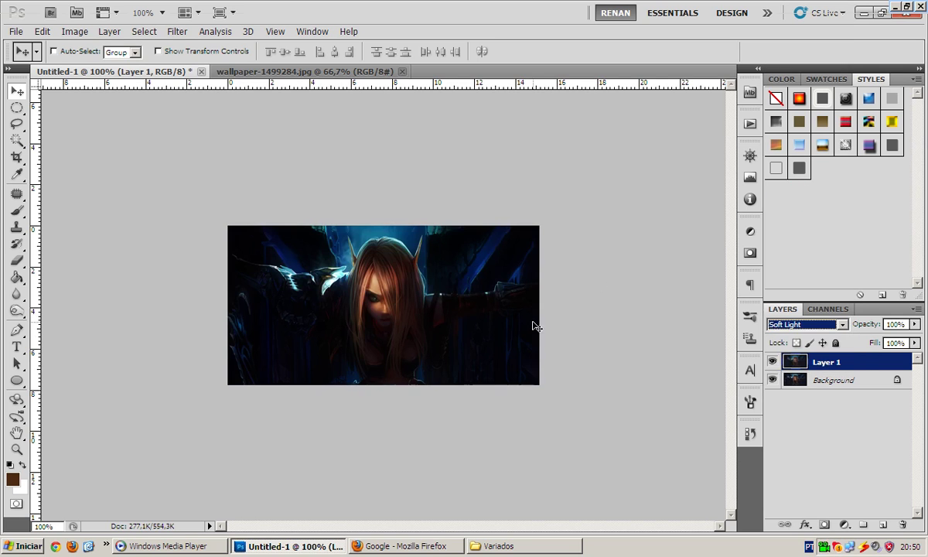
pyautogui.click(837, 361)
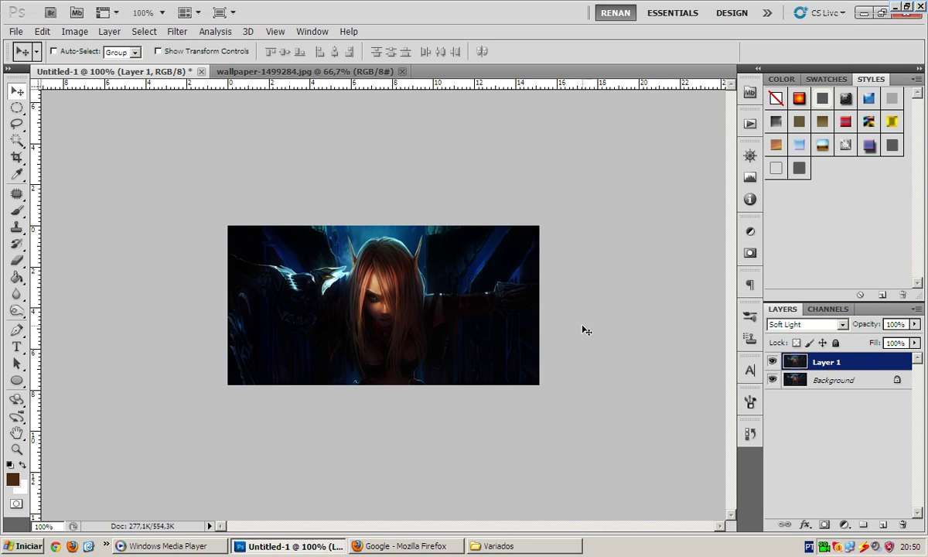
pyautogui.click(772, 361)
pyautogui.press('0')
pyautogui.press('3')
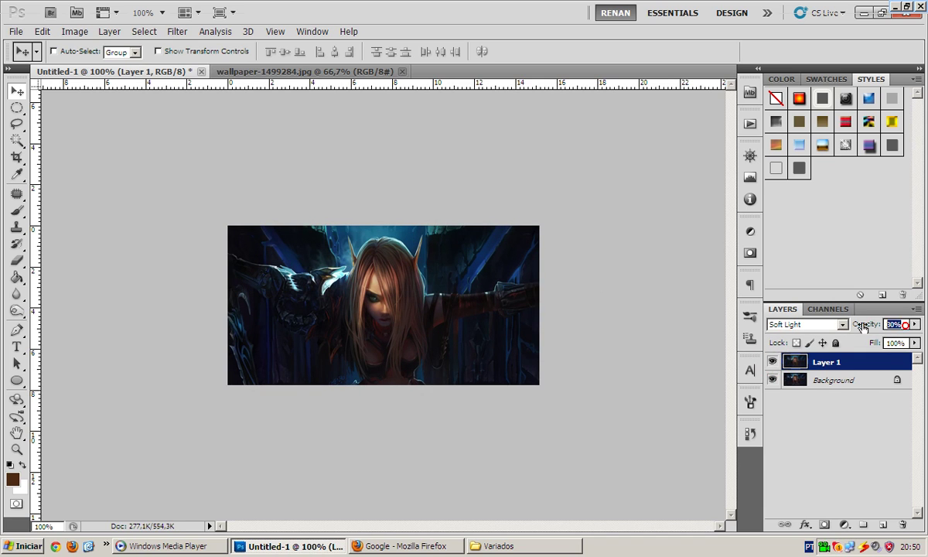
pyautogui.click(873, 378)
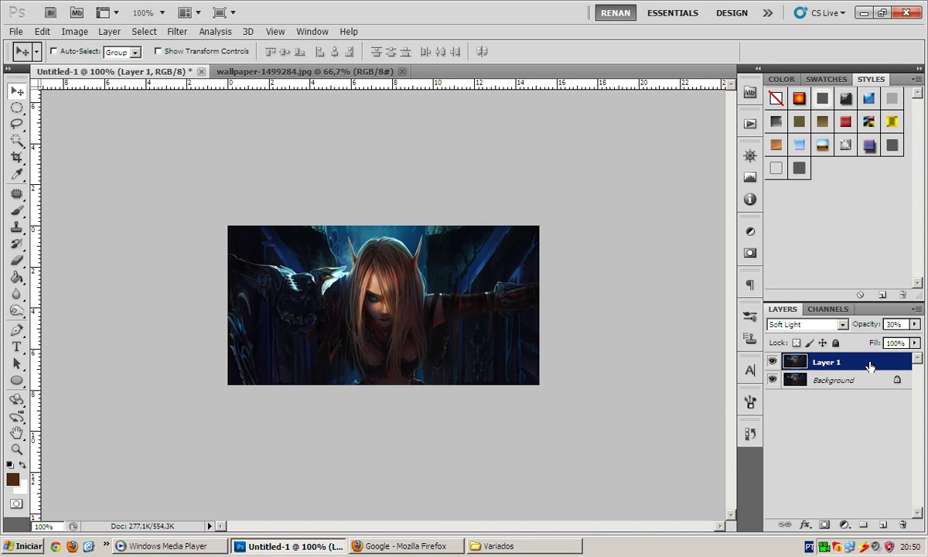
pyautogui.moveTo(865, 324); pyautogui.dragTo(875, 327)
pyautogui.click(865, 377)
pyautogui.click(870, 328)
# Set the Brush tool's opacity to 100%, then return to the Move tool
pyautogui.click(17, 211)
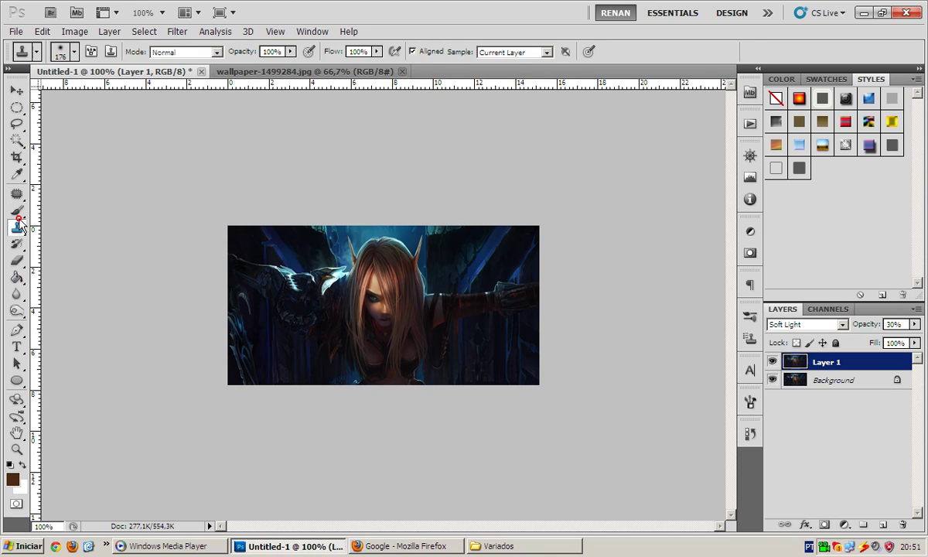
pyautogui.moveTo(231, 51); pyautogui.dragTo(279, 49)
pyautogui.click(279, 50)
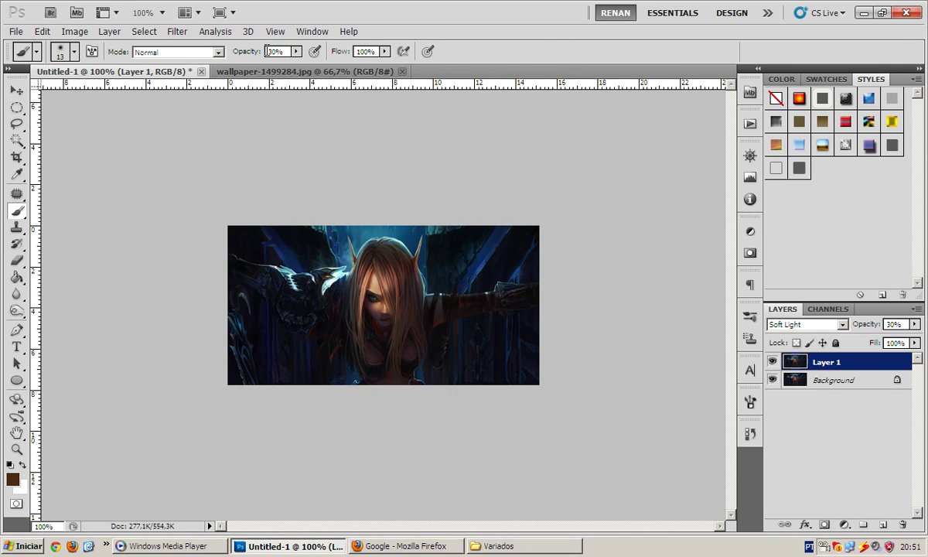
pyautogui.click(16, 93)
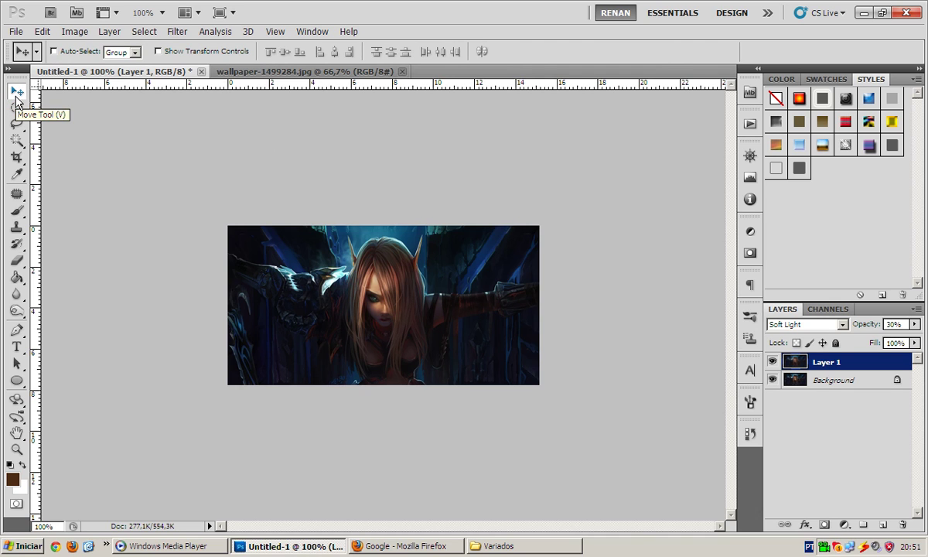
# Bring up the Skype call, select and deselect chat history lines, then minimize Skype
pyautogui.click(837, 545)
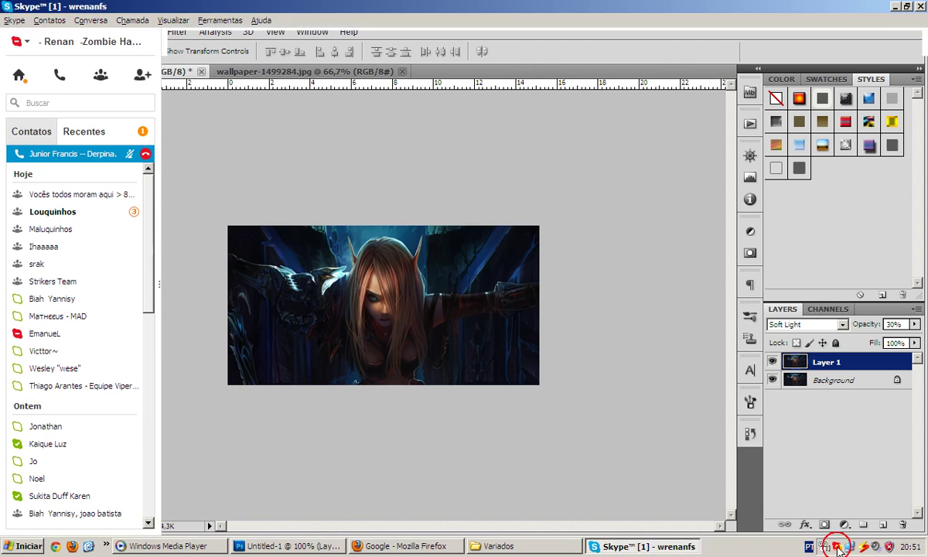
pyautogui.click(541, 384)
pyautogui.click(533, 420)
pyautogui.click(517, 389)
pyautogui.moveTo(531, 387); pyautogui.dragTo(267, 358)
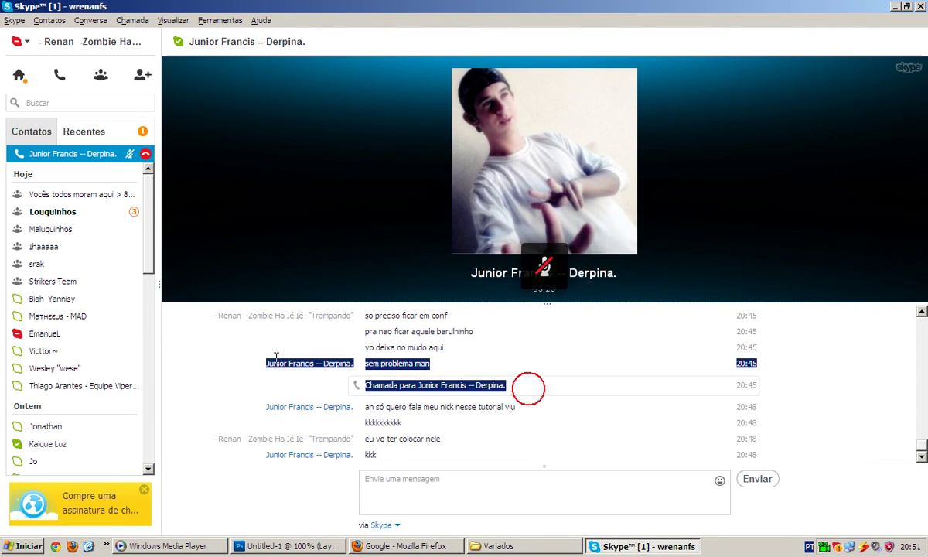
pyautogui.click(231, 358)
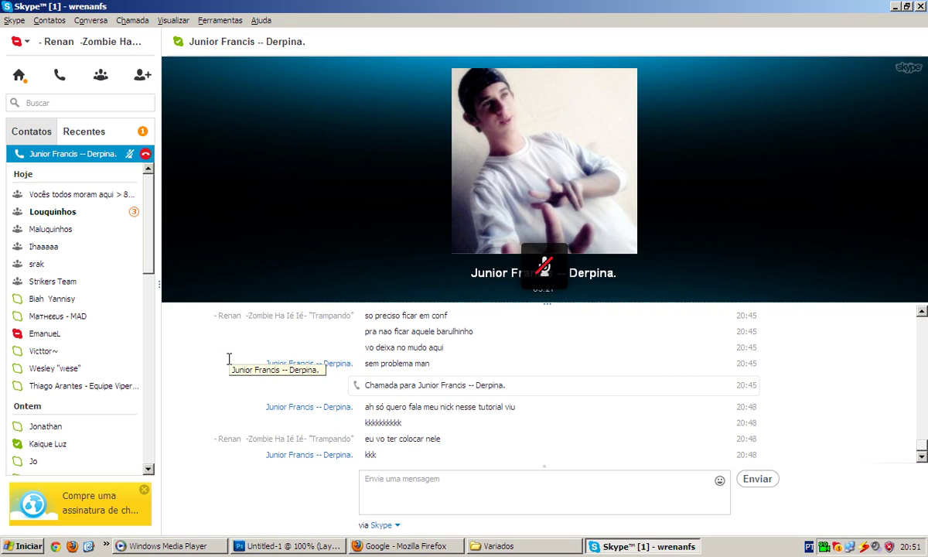
pyautogui.moveTo(228, 357); pyautogui.dragTo(507, 385)
pyautogui.click(519, 394)
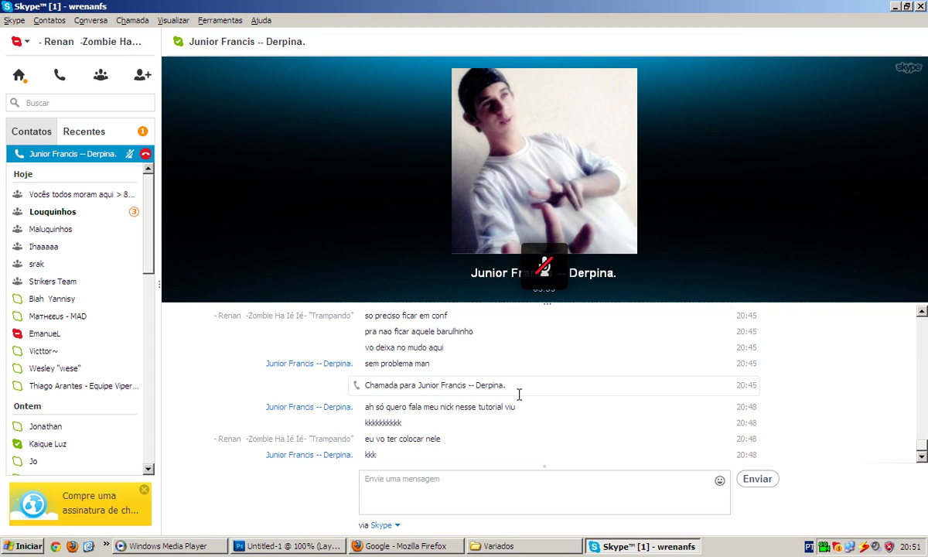
pyautogui.tripleClick(519, 394)
pyautogui.click(363, 358)
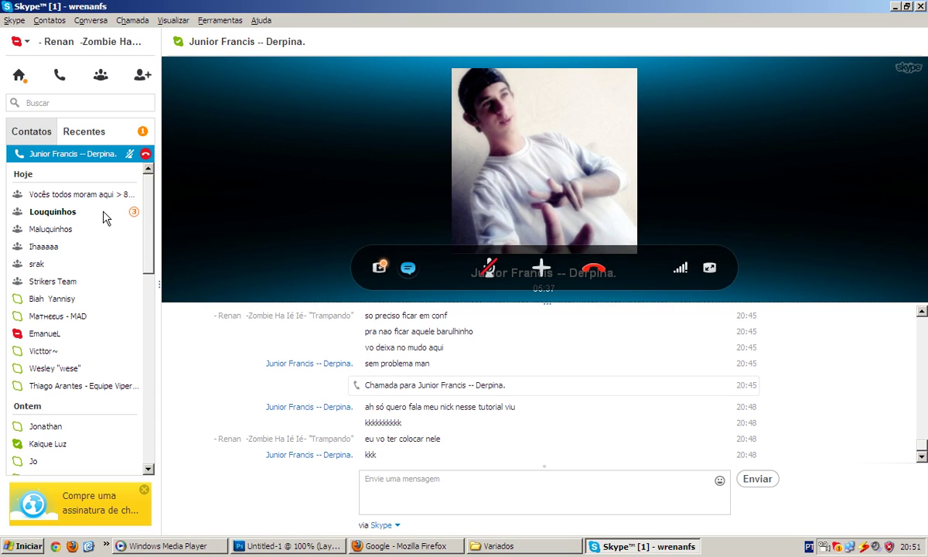
pyautogui.click(894, 6)
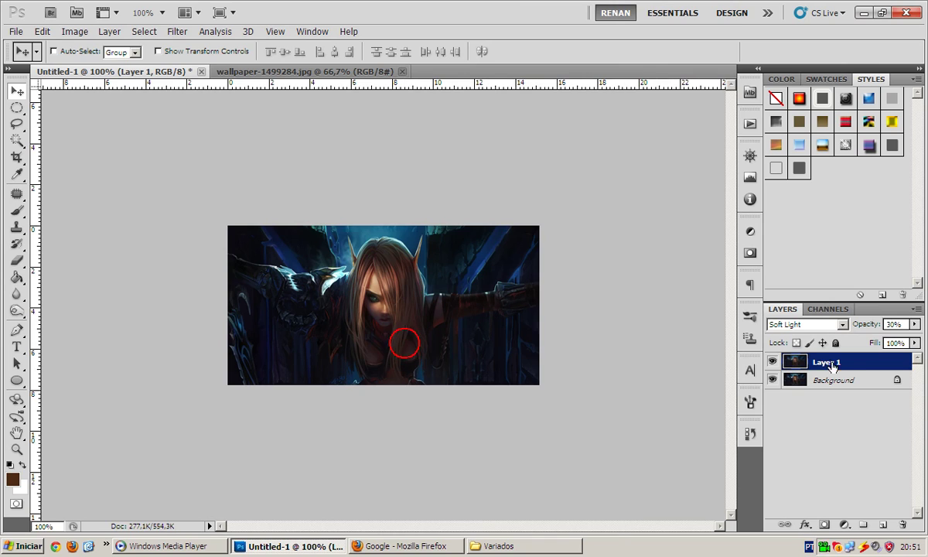
# Add Layer 2 and fill it with the merged visible image via Image > Apply Image
pyautogui.click(882, 524)
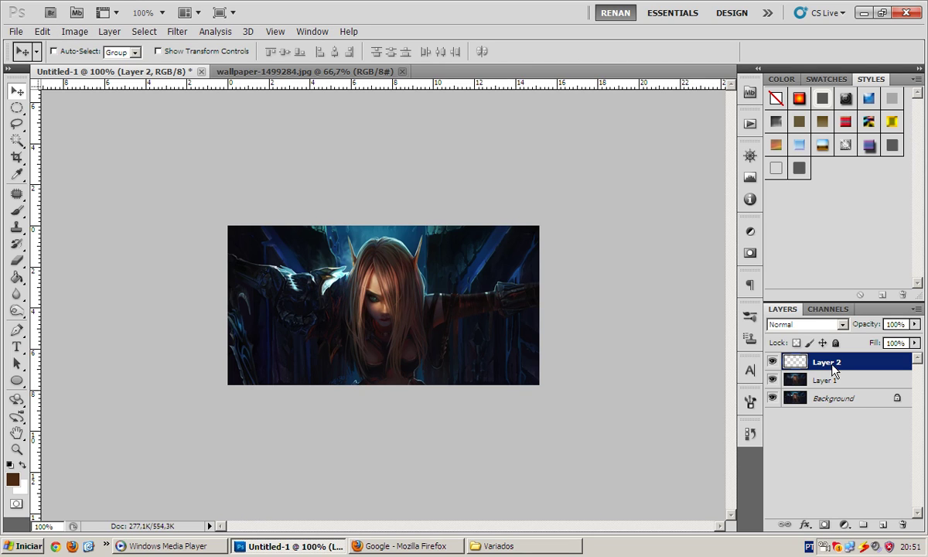
pyautogui.click(74, 32)
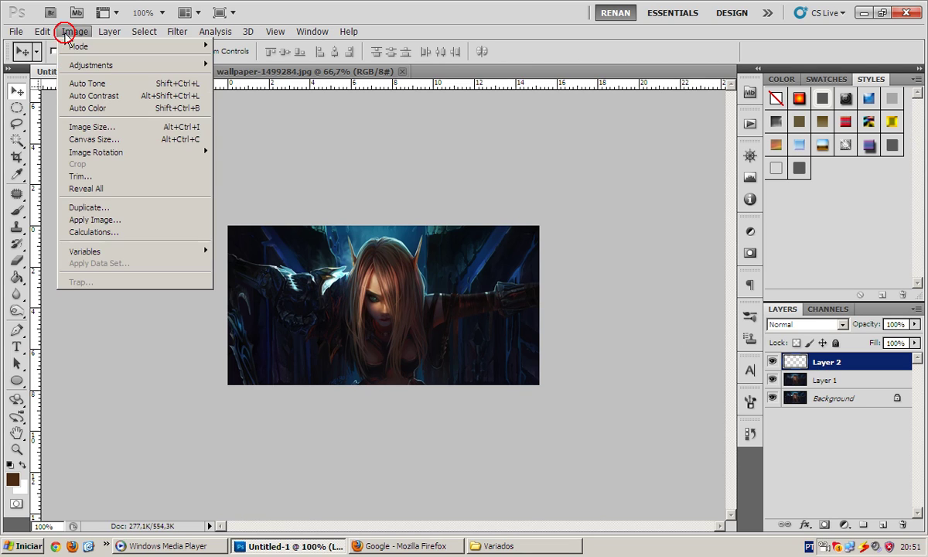
pyautogui.click(87, 222)
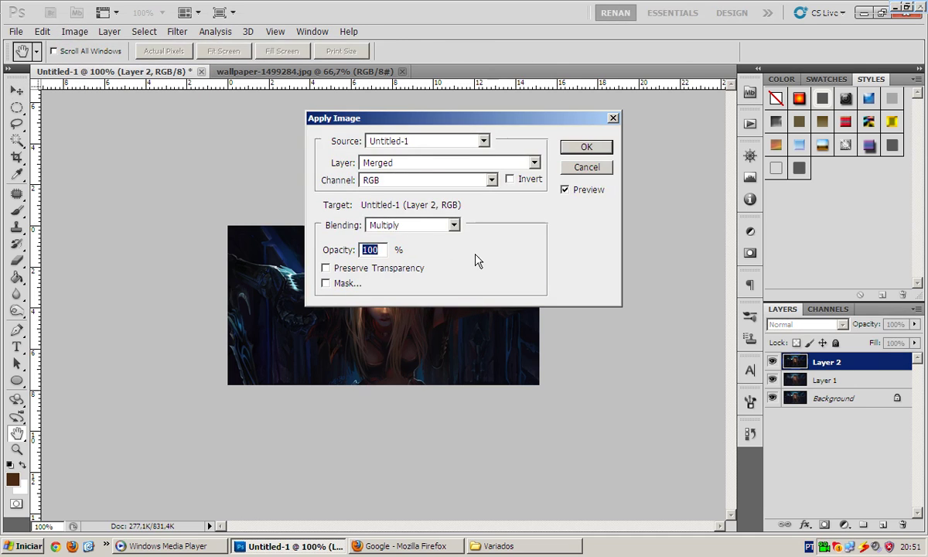
pyautogui.press('Return')
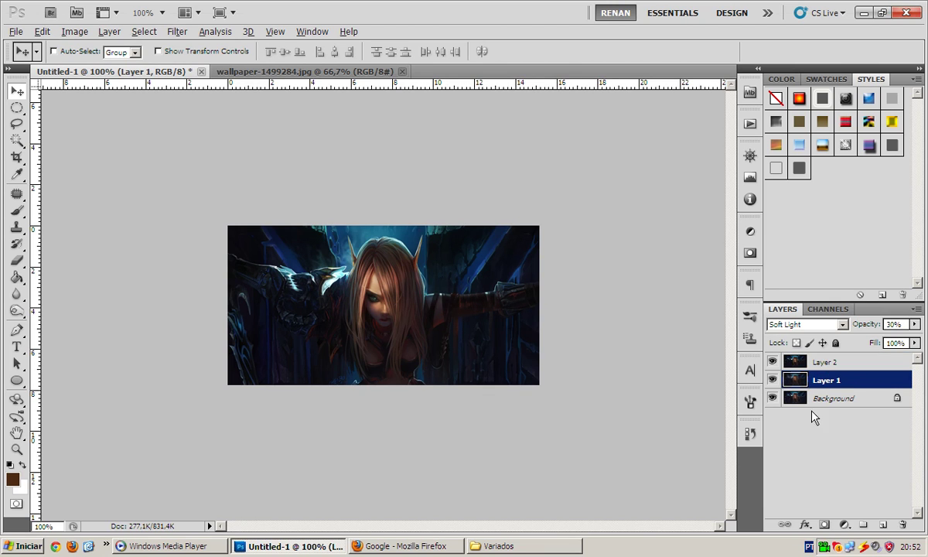
# Try a merged copy of Layers 1 and 2 with Ctrl+Alt+E, then remove it
pyautogui.keyDown('shift'); pyautogui.click(816, 380); pyautogui.keyUp('shift')
pyautogui.hotkey('ctrl', 'alt', 'e')
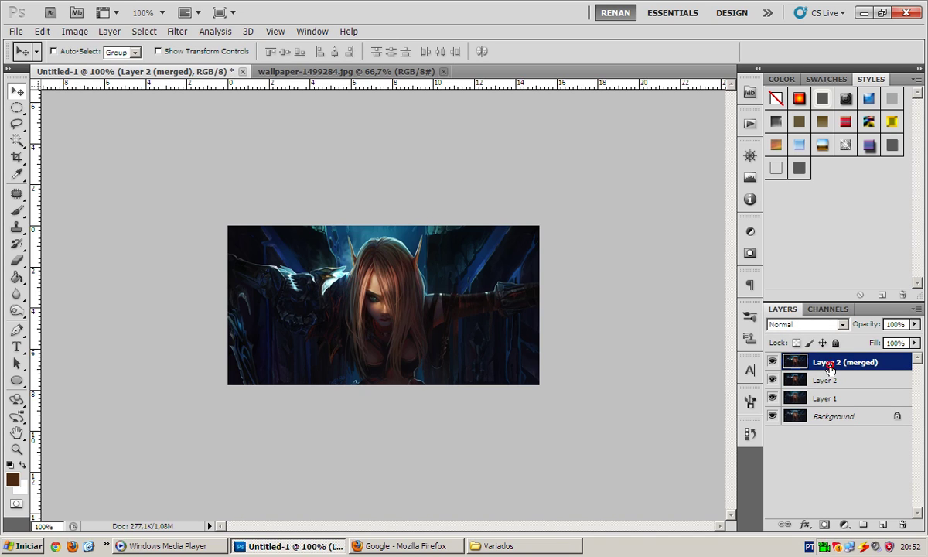
pyautogui.press('Delete')
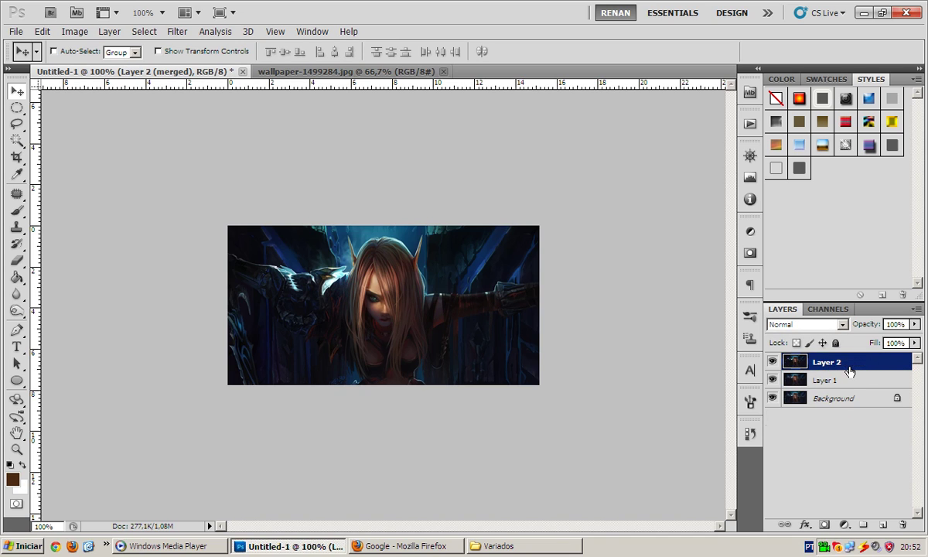
# Retry the merged copy of Layers 1 and 2, undo it, and keep only Layer 2 selected
pyautogui.click(455, 298)
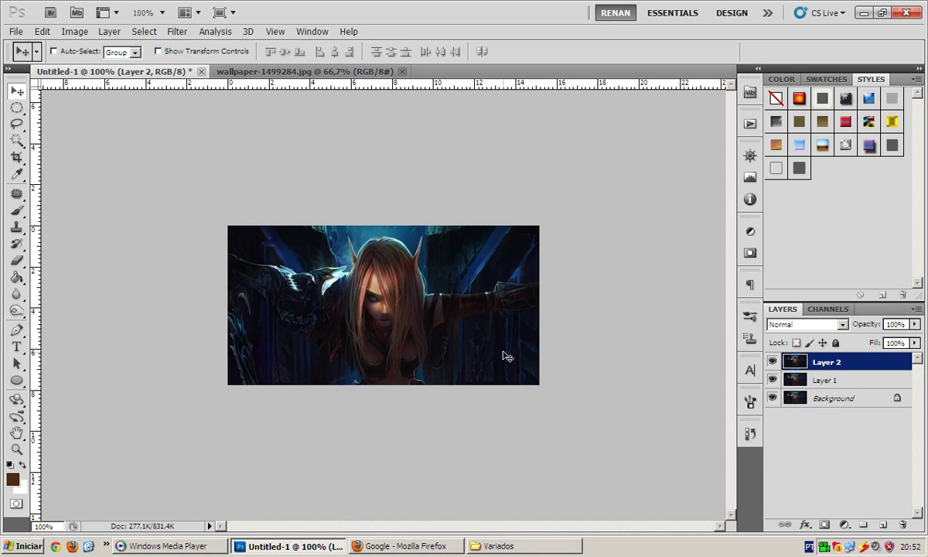
pyautogui.click(851, 364)
pyautogui.keyDown('shift'); pyautogui.click(824, 380); pyautogui.keyUp('shift')
pyautogui.hotkey('ctrl', 'alt', 'e')
pyautogui.hotkey('ctrl', 'z')
pyautogui.click(839, 362)
# Switch to the Burn Tool at 100% exposure with Layer 2 selected
pyautogui.click(16, 311)
pyautogui.click(66, 325)
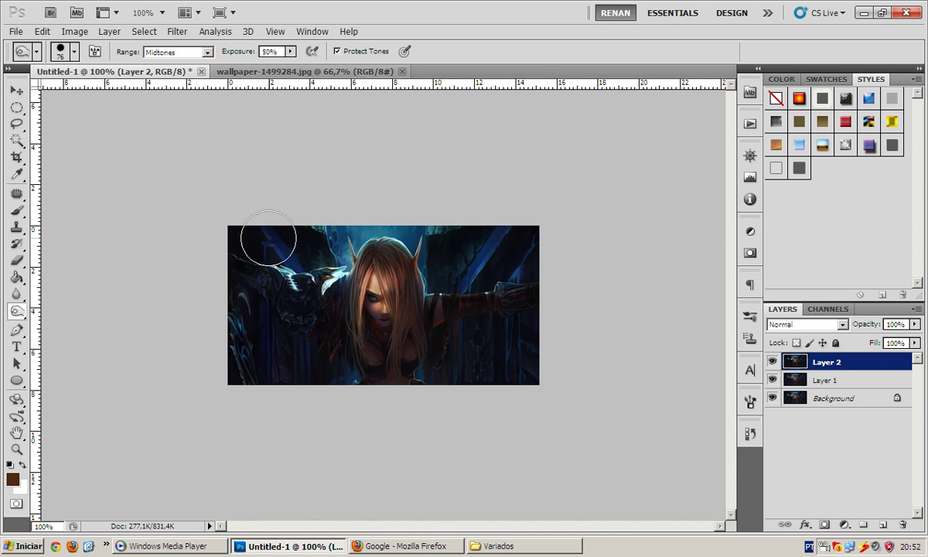
pyautogui.hotkey('ctrl', 'alt', 'a')
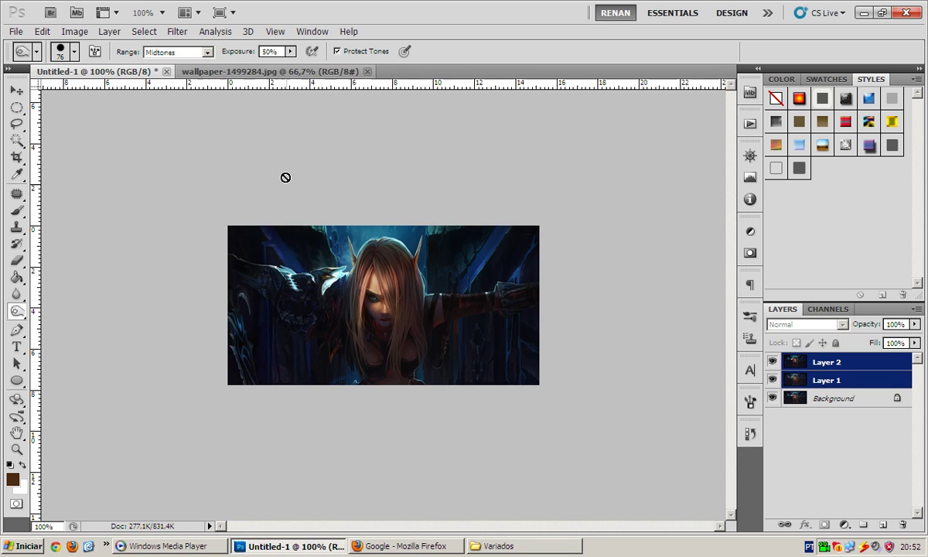
pyautogui.keyDown('ctrl'); pyautogui.click(846, 379); pyautogui.keyUp('ctrl')
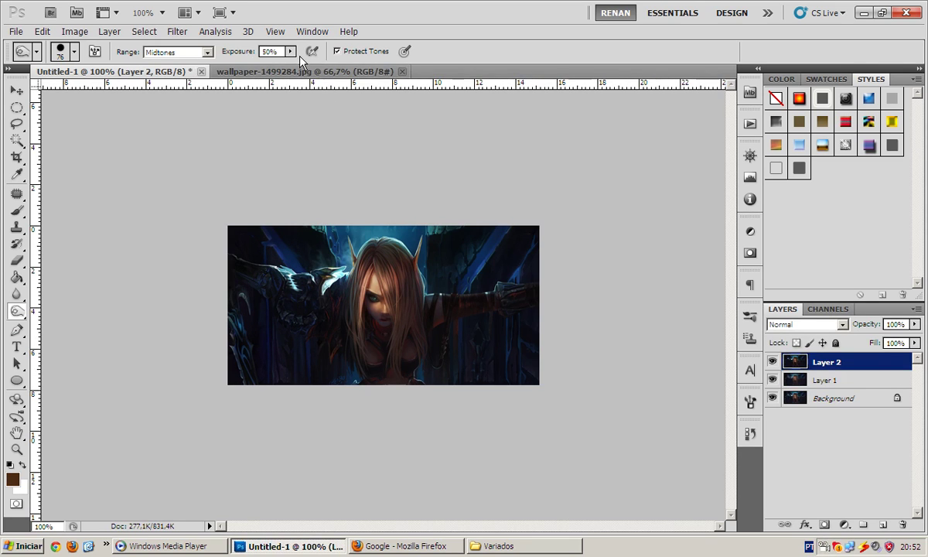
pyautogui.click(268, 51)
pyautogui.write('10')
# Burn the left armor area around the warrior's arm and claw darker on Layer 2
pyautogui.moveTo(279, 245)
pyautogui.mouseDown()
pyautogui.moveTo(306, 275)
pyautogui.moveTo(255, 376)
pyautogui.mouseUp()
pyautogui.moveTo(259, 269)
pyautogui.mouseDown()
pyautogui.moveTo(259, 232)
pyautogui.moveTo(249, 295)
pyautogui.moveTo(265, 269)
pyautogui.moveTo(261, 291)
pyautogui.mouseUp()
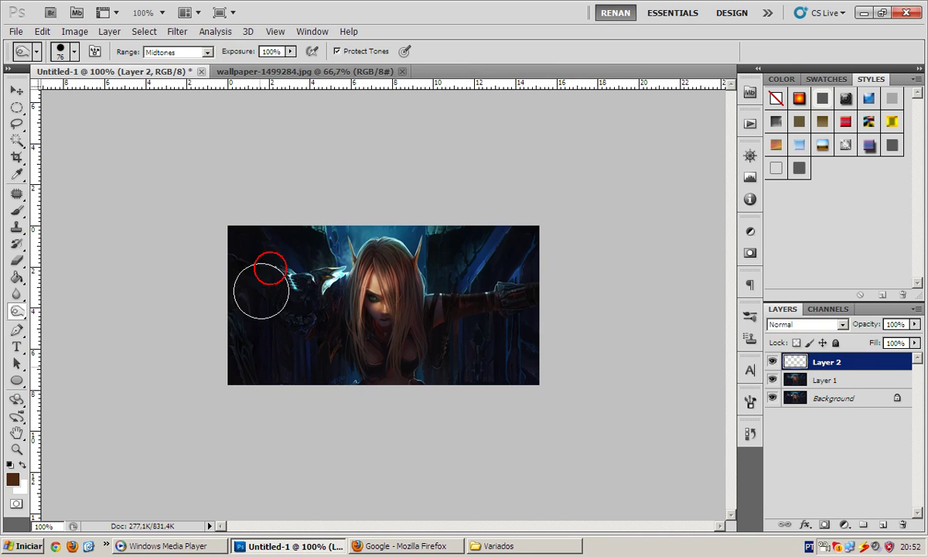
pyautogui.hotkey('alt', 'shift', '[')
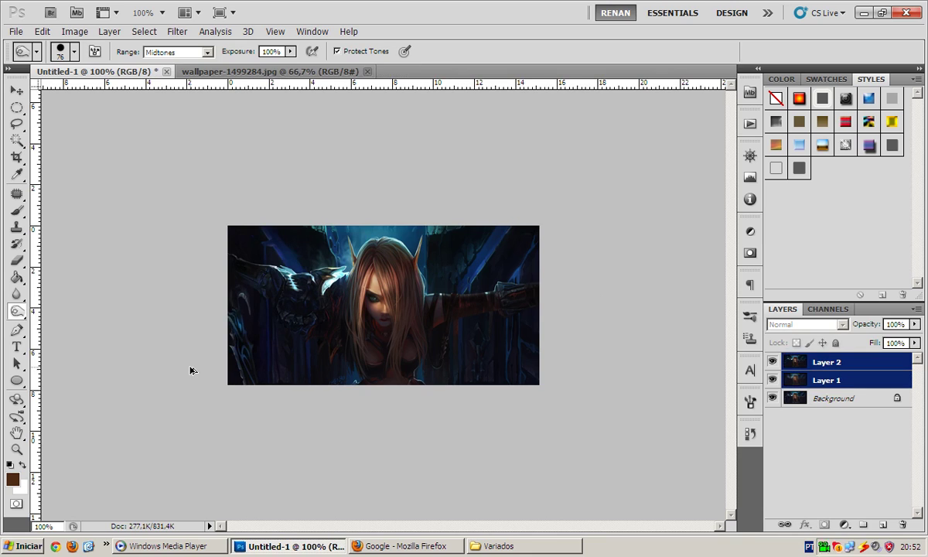
pyautogui.click(840, 362)
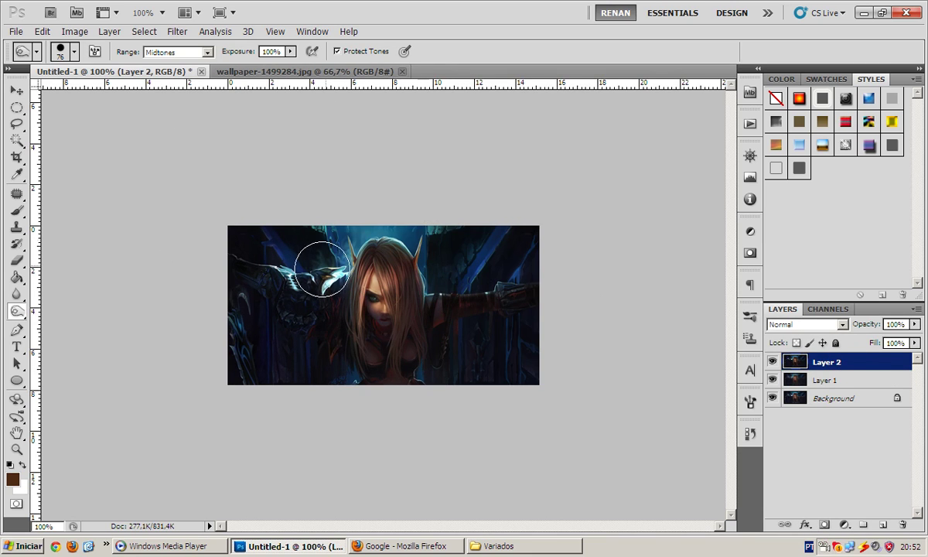
pyautogui.moveTo(228, 237)
pyautogui.mouseDown()
pyautogui.moveTo(244, 325)
pyautogui.moveTo(445, 372)
pyautogui.mouseUp()
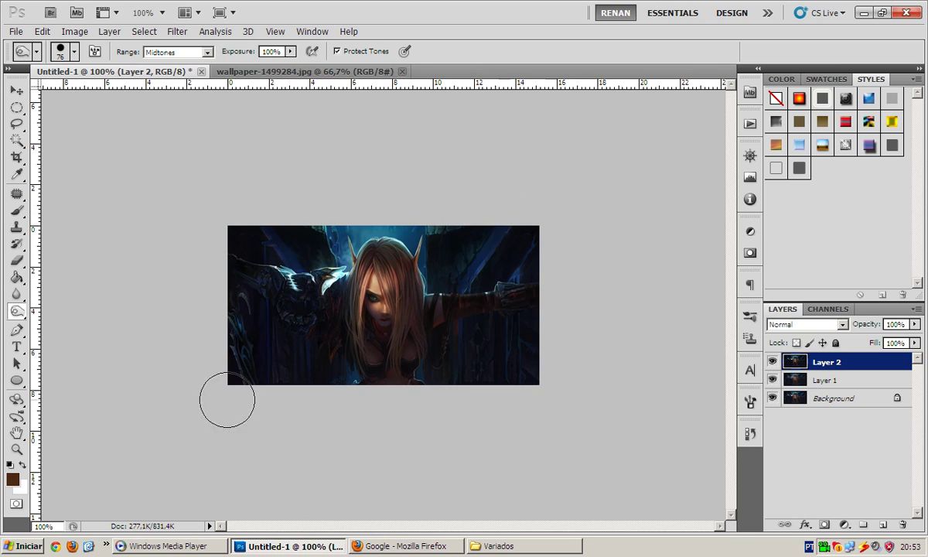
pyautogui.press('v')
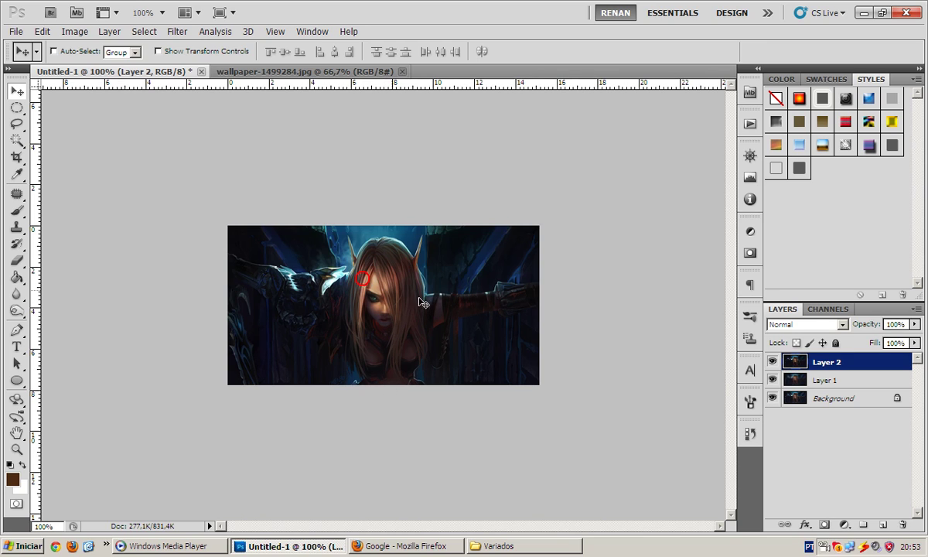
# Add Layer 3 and set the brush foreground colour to dark teal
pyautogui.click(866, 362)
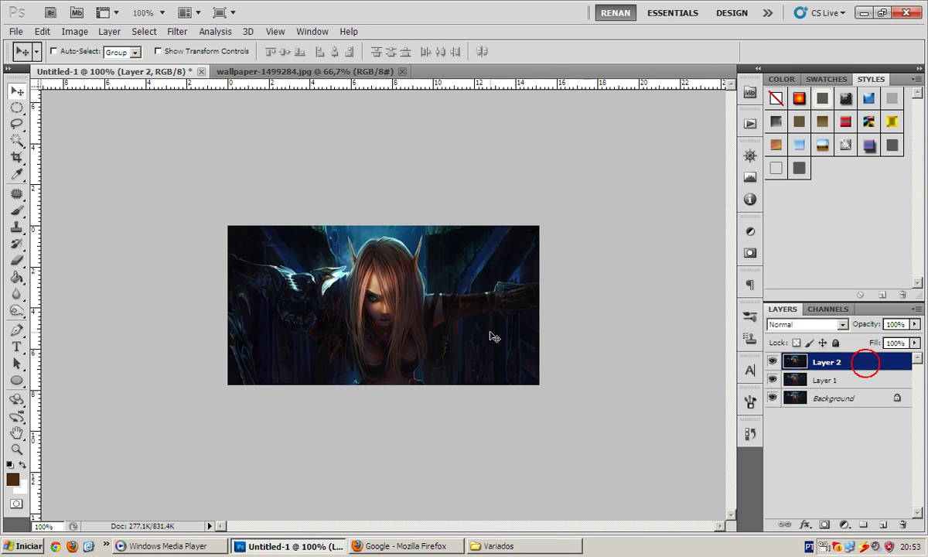
pyautogui.click(885, 526)
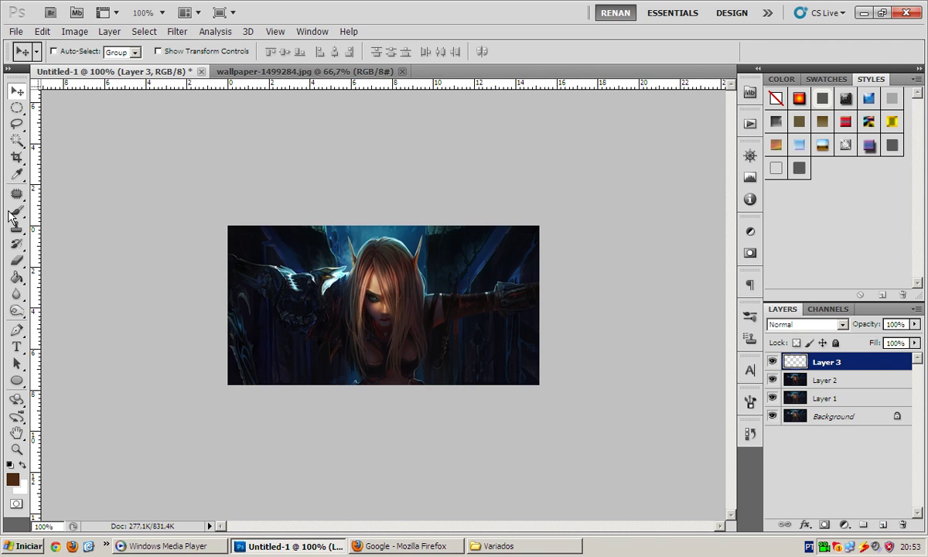
pyautogui.click(15, 210)
pyautogui.click(13, 478)
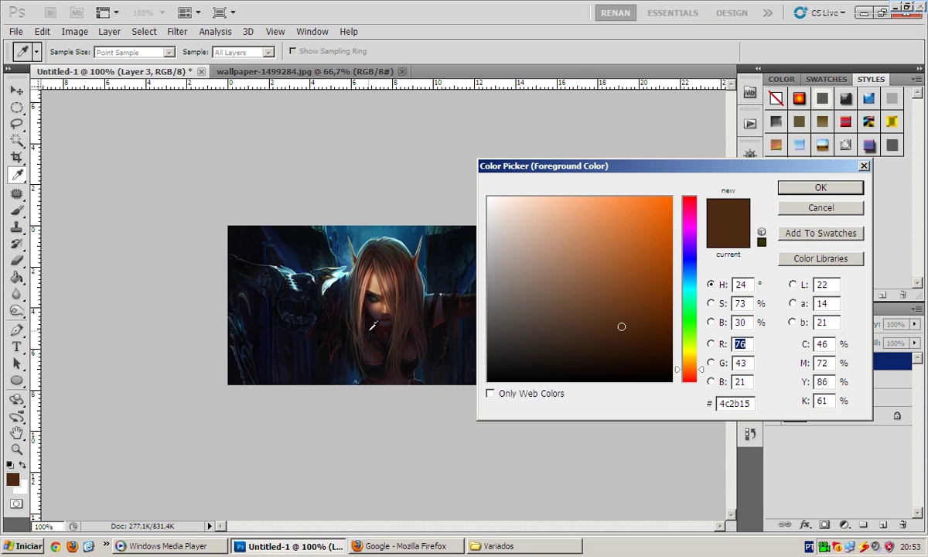
pyautogui.moveTo(688, 303); pyautogui.dragTo(693, 284)
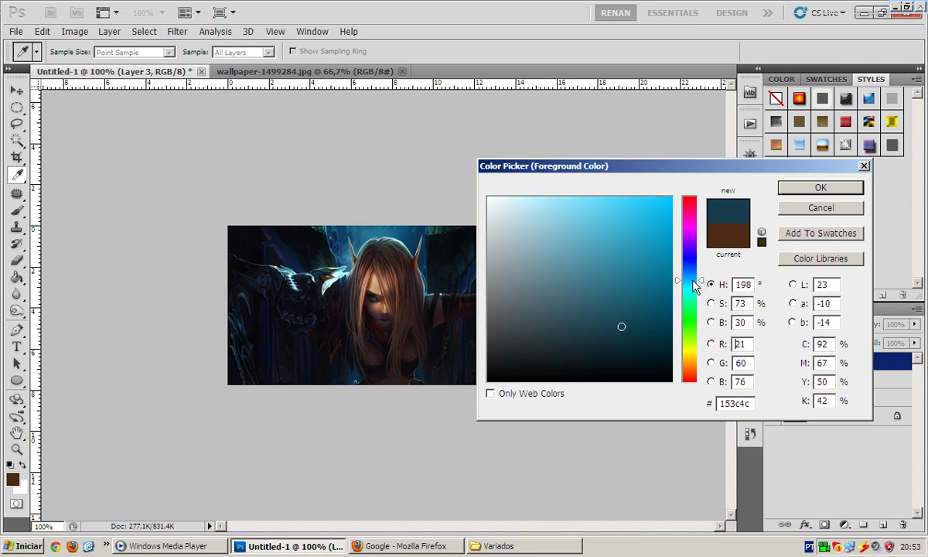
pyautogui.click(820, 187)
pyautogui.press('b')
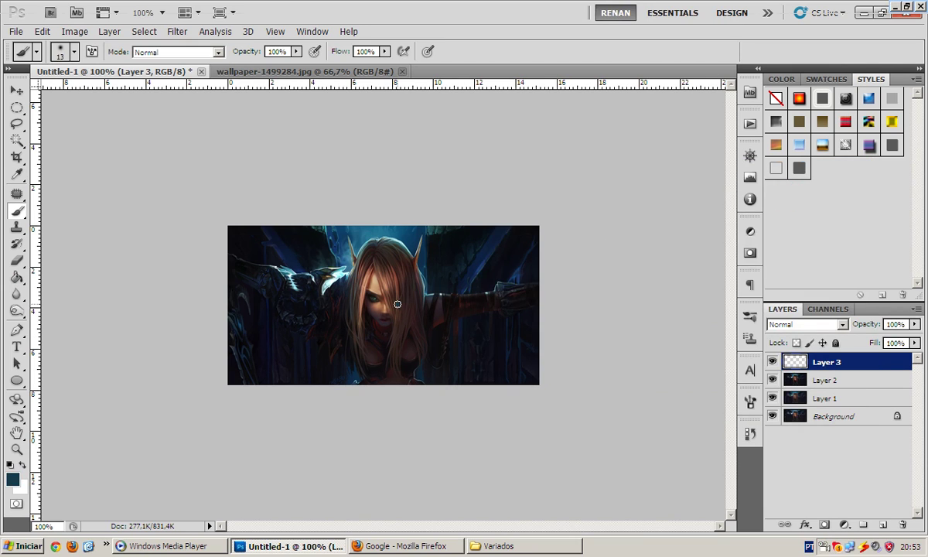
# Undo a test stroke and set the brush to 135 px with 0% hardness
pyautogui.moveTo(302, 318); pyautogui.dragTo(386, 321)
pyautogui.hotkey('ctrl', 'z')
pyautogui.rightClick(386, 299)
pyautogui.moveTo(409, 327); pyautogui.dragTo(463, 327)
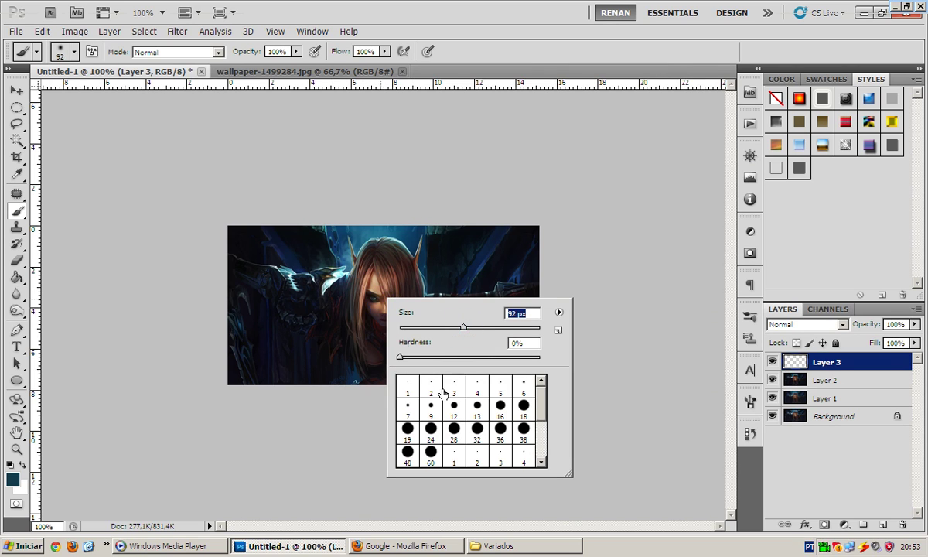
pyautogui.press('Tab')
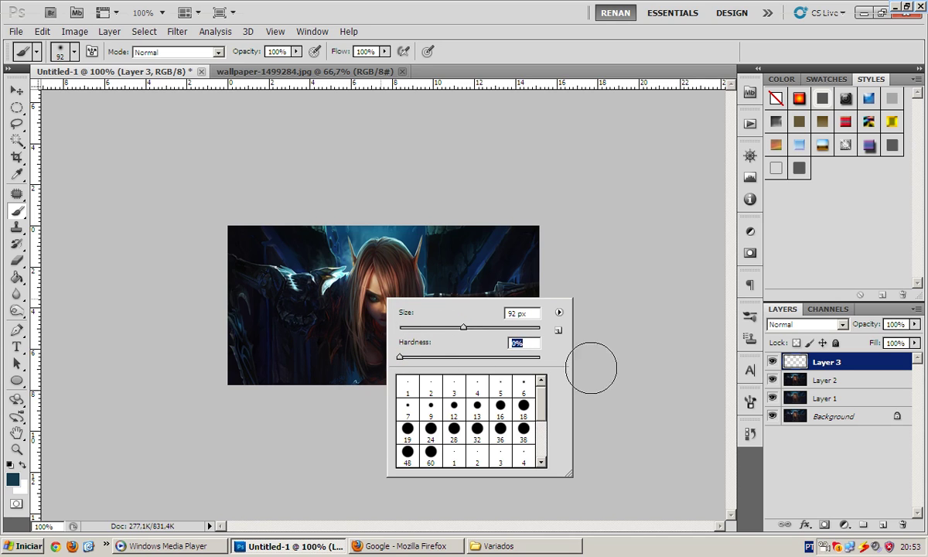
pyautogui.click(400, 357)
pyautogui.click(468, 327)
pyautogui.moveTo(468, 327); pyautogui.dragTo(482, 327)
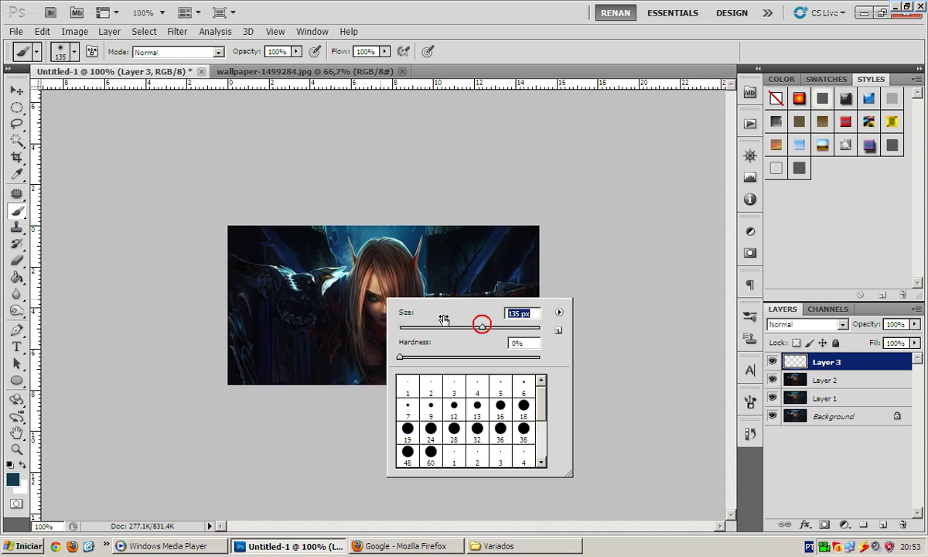
pyautogui.press('Return')
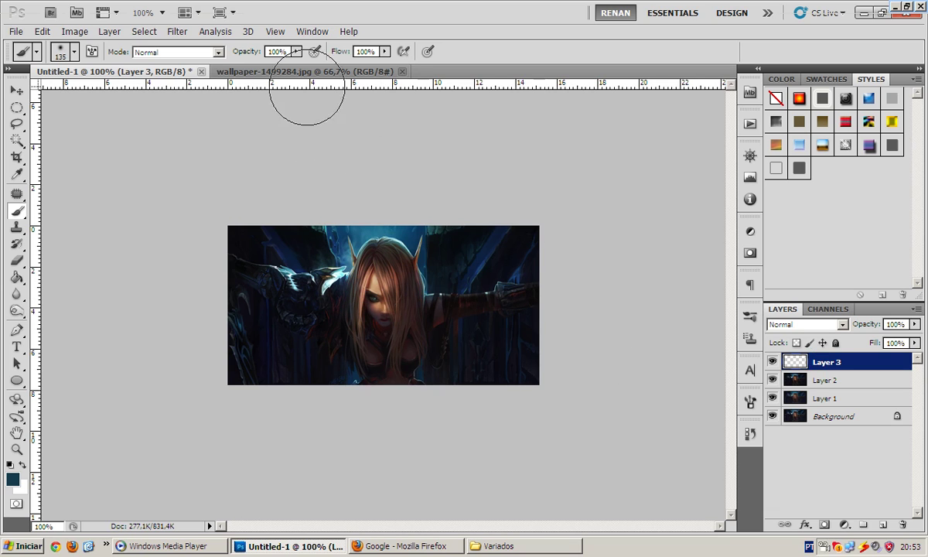
# At 50% brush opacity, paint dark teal over the elf's hair and head on Layer 3
pyautogui.click(276, 51)
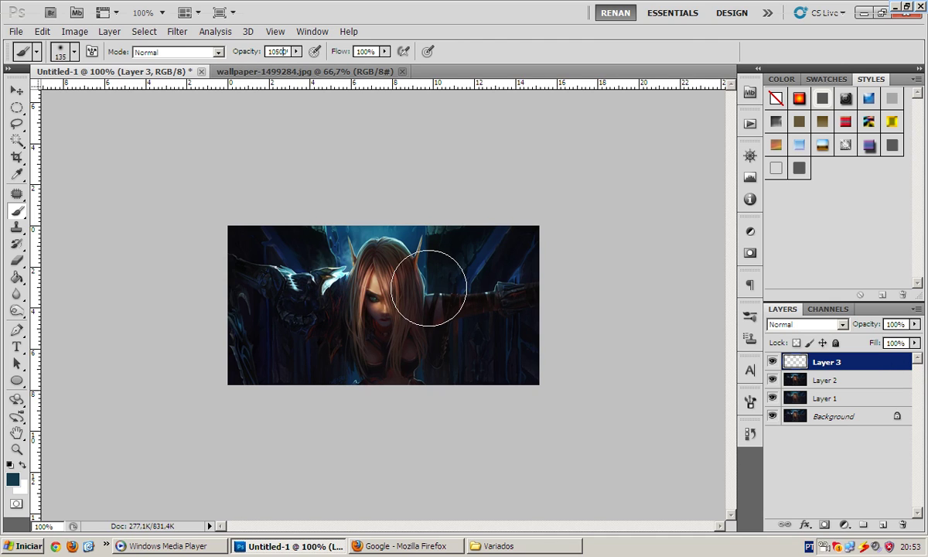
pyautogui.hotkey('ctrl', 'a')
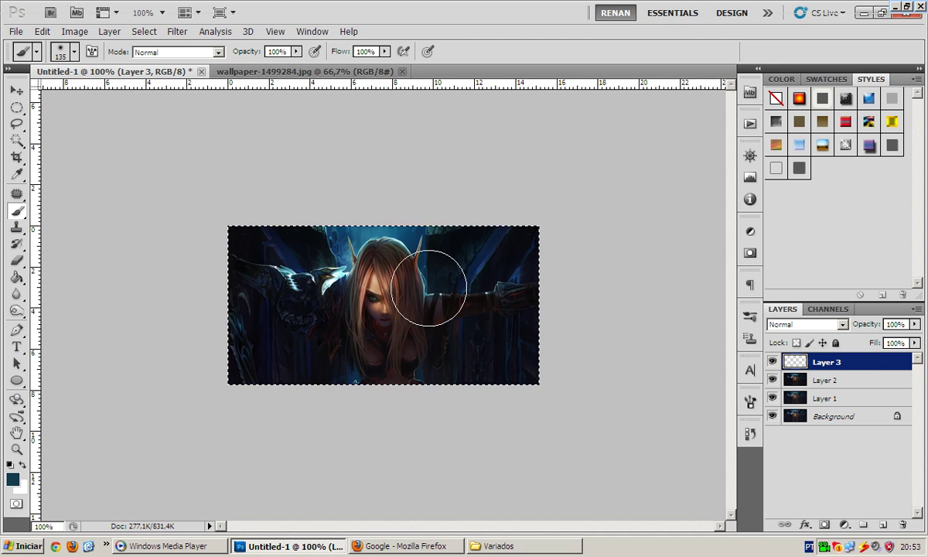
pyautogui.press('m')
pyautogui.hotkey('ctrl', 'd')
pyautogui.press('v')
pyautogui.press('b')
pyautogui.moveTo(420, 274)
pyautogui.mouseDown()
pyautogui.moveTo(333, 251)
pyautogui.moveTo(373, 207)
pyautogui.moveTo(439, 288)
pyautogui.moveTo(325, 344)
pyautogui.moveTo(424, 356)
pyautogui.moveTo(438, 334)
pyautogui.mouseUp()
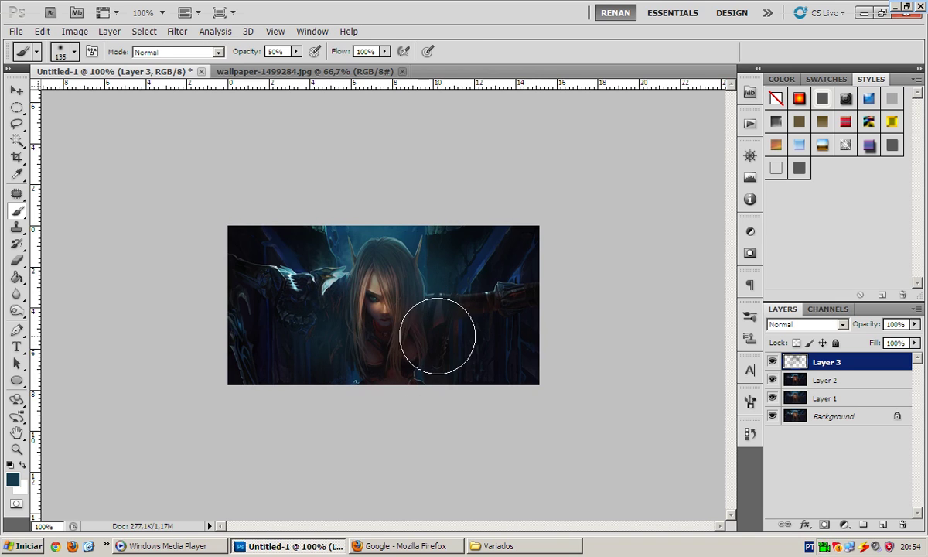
pyautogui.press('v')
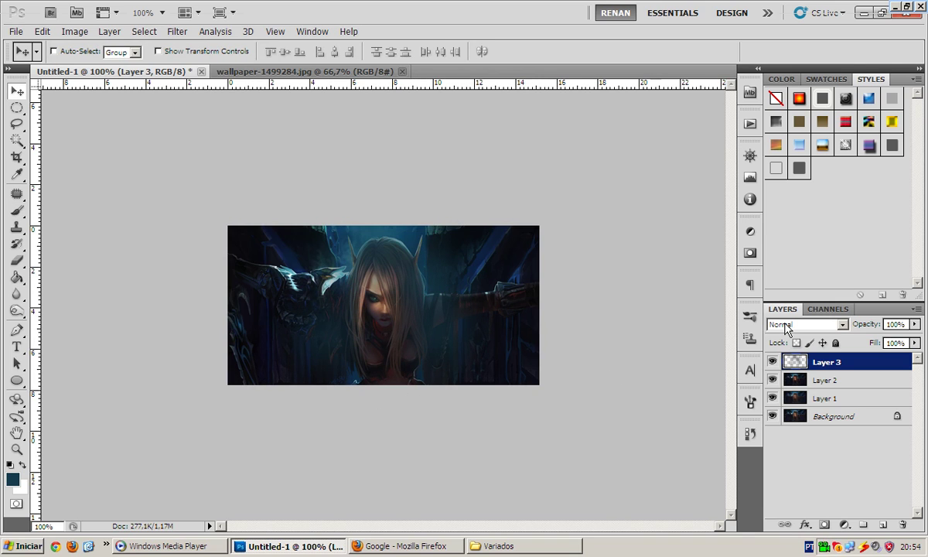
# Try Linear Dodge (Add) on Layer 3, then settle on Color Dodge blending
pyautogui.click(784, 324)
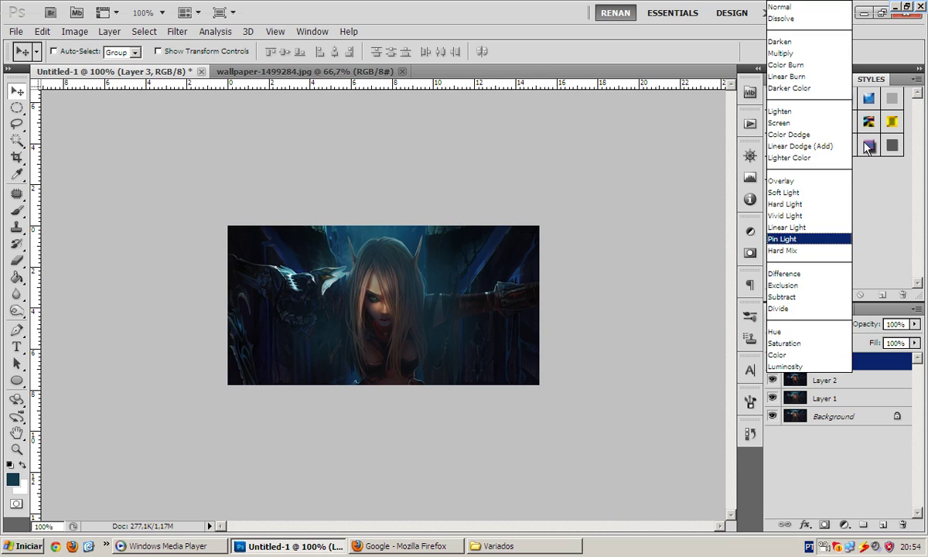
pyautogui.click(793, 147)
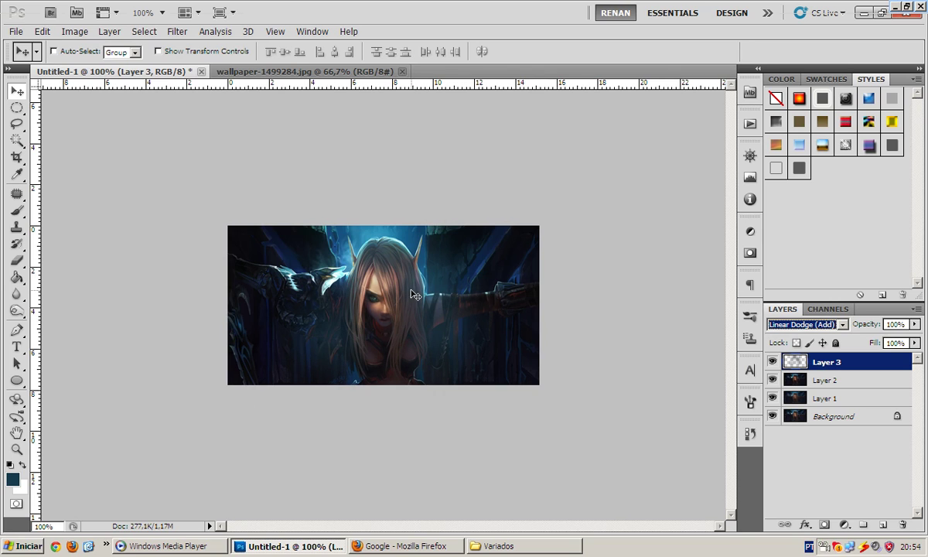
pyautogui.click(808, 324)
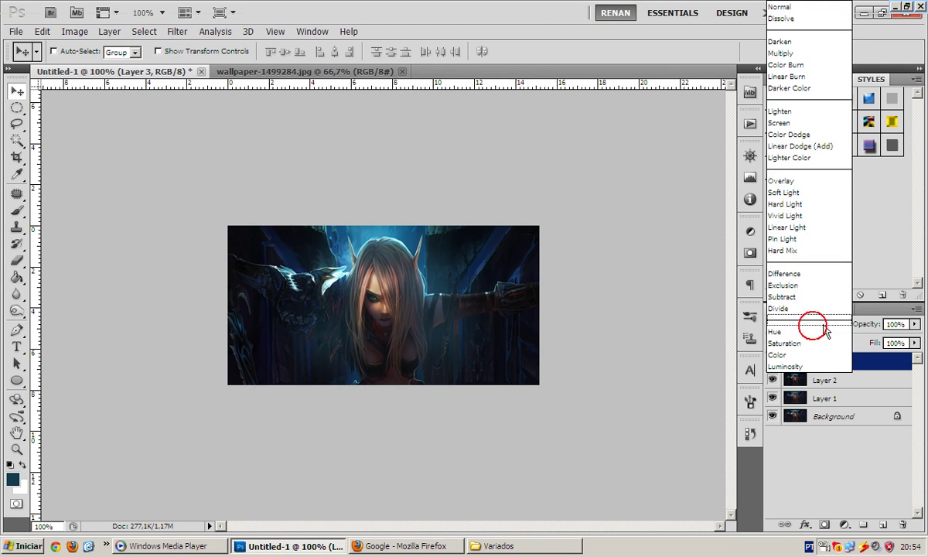
pyautogui.click(804, 134)
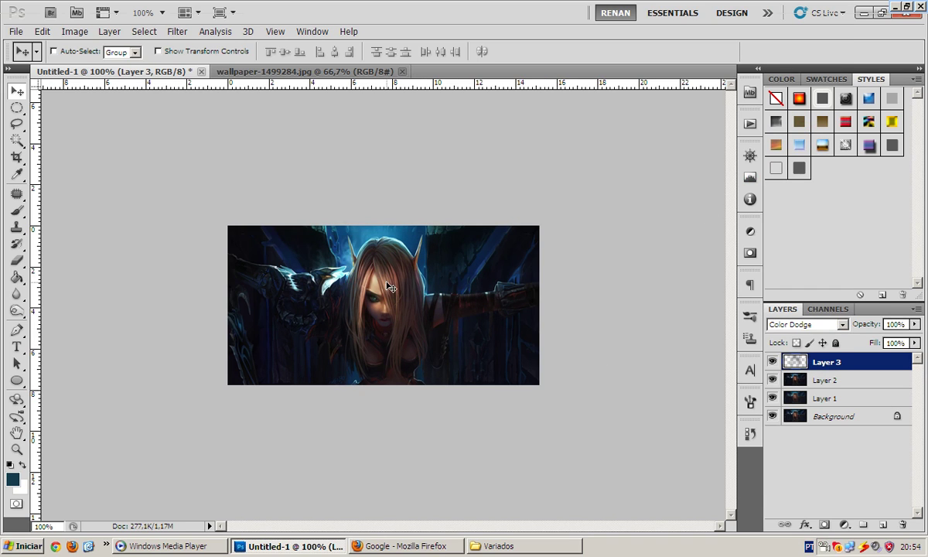
# Toggle Layer 3's visibility twice to compare the Color Dodge effect, then reselect it
pyautogui.click(771, 363)
pyautogui.click(772, 363)
pyautogui.click(771, 363)
pyautogui.click(772, 362)
pyautogui.click(773, 362)
pyautogui.click(850, 379)
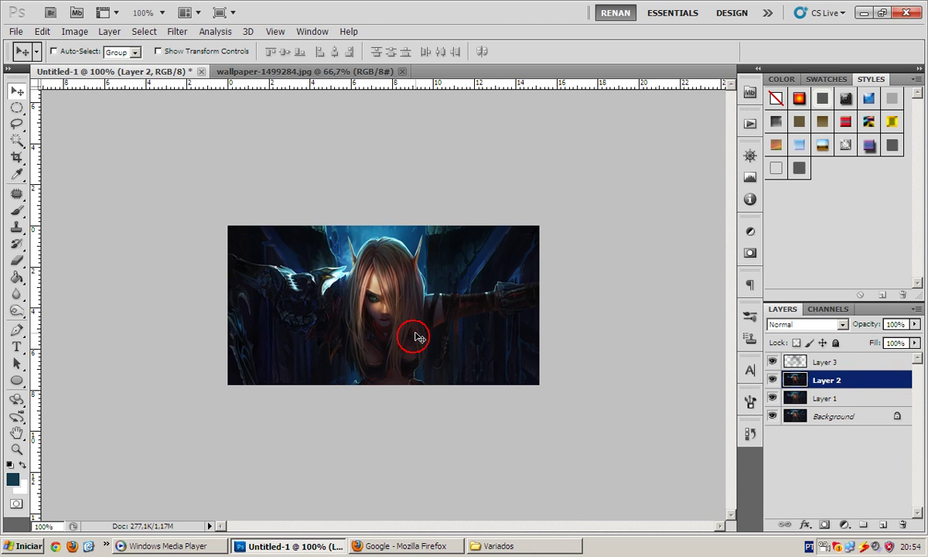
pyautogui.click(815, 366)
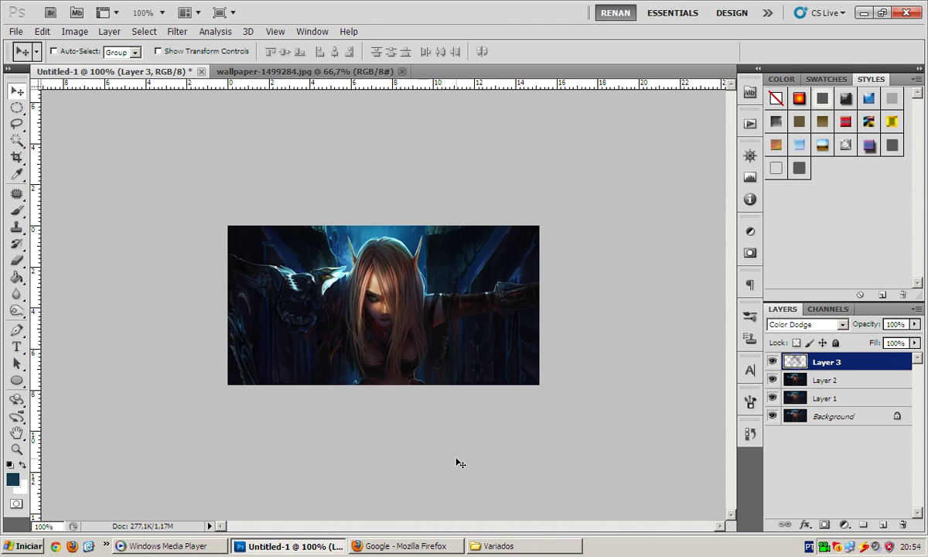
# Switch to the Explorer window and scroll to the top of the Variados folder
pyautogui.hotkey('alt', 'Tab')
pyautogui.click(701, 471)
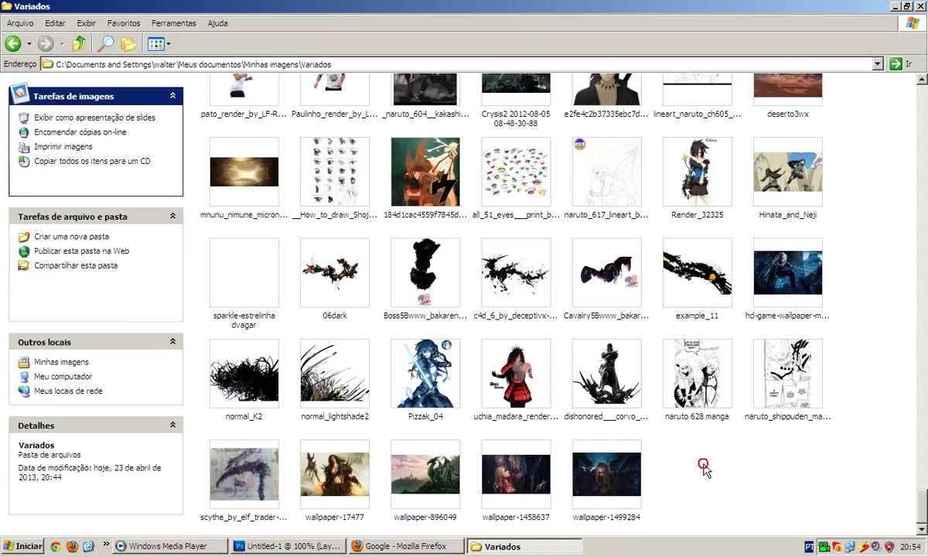
pyautogui.scroll(5, 379, 438)
pyautogui.scroll(3, 255, 380)
pyautogui.scroll(2, 255, 382)
pyautogui.scroll(4, 255, 383)
pyautogui.scroll(3, 255, 384)
pyautogui.scroll(3, 255, 384)
pyautogui.scroll(5, 255, 384)
# Open the nested PSD RANGO E RECURSOS folders and select the 03 (9) star image
pyautogui.doubleClick(255, 487)
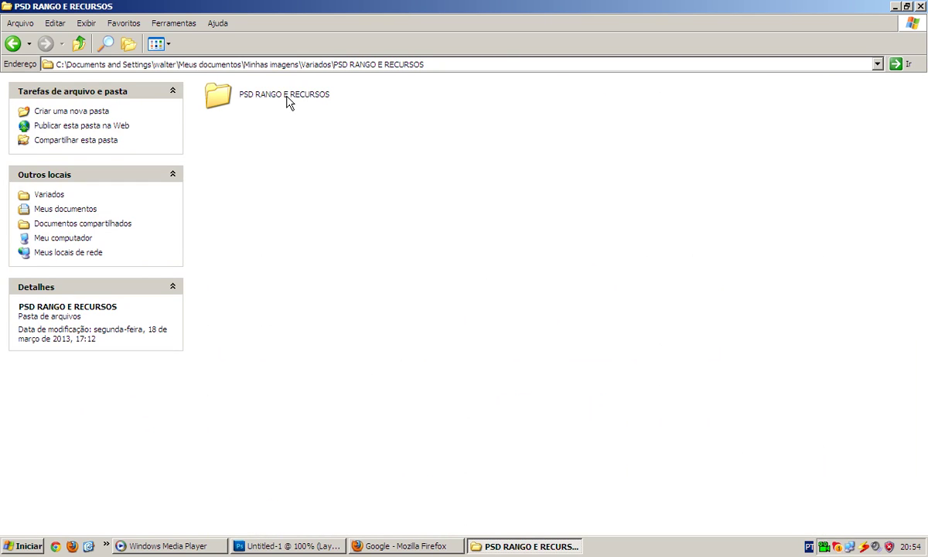
pyautogui.click(286, 96)
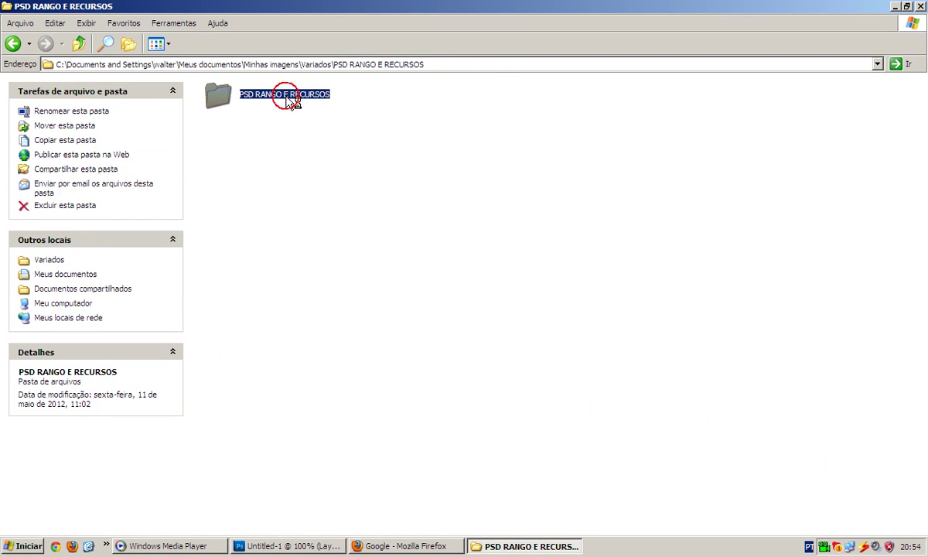
pyautogui.doubleClick(289, 96)
pyautogui.click(232, 464)
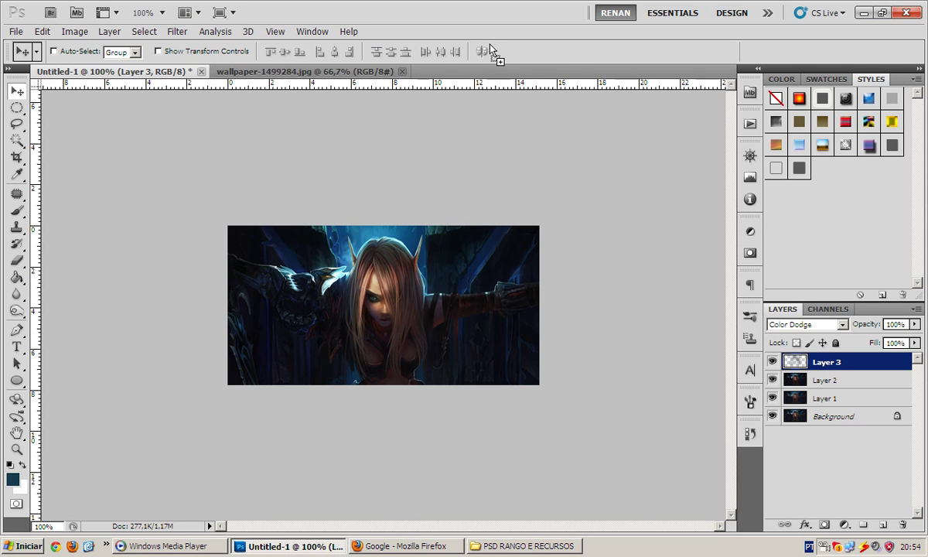
# Open 03 (9).png in Photoshop and set up a 22 px black brush
pyautogui.moveTo(305, 514); pyautogui.dragTo(491, 68)
pyautogui.press('e')
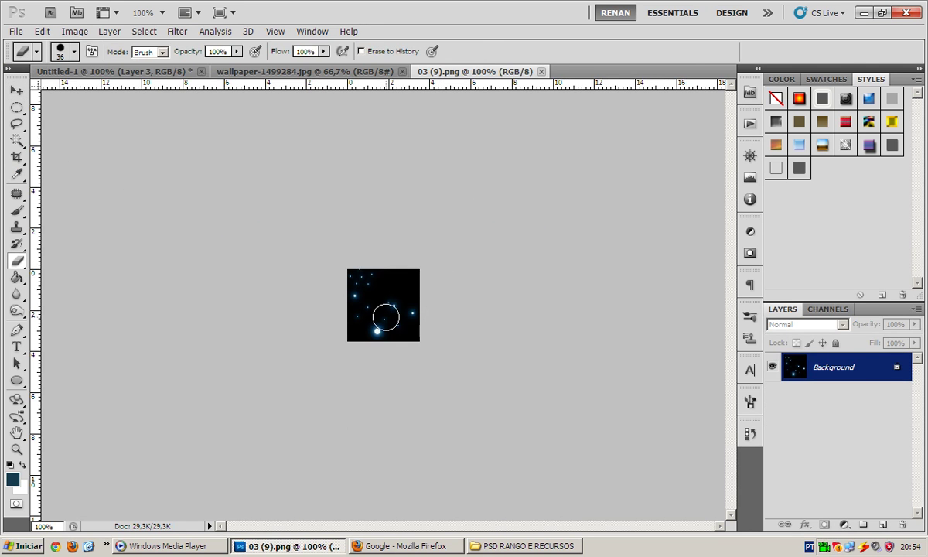
pyautogui.rightClick(387, 313)
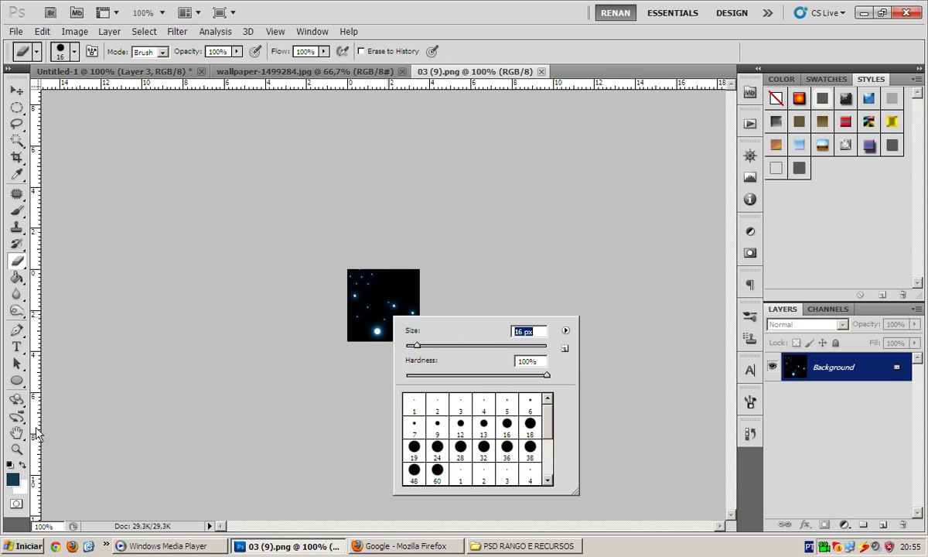
pyautogui.click(10, 463)
pyautogui.press('b')
pyautogui.rightClick(399, 308)
pyautogui.moveTo(494, 333)
pyautogui.mouseDown()
pyautogui.moveTo(428, 334)
pyautogui.moveTo(347, 357)
pyautogui.mouseUp()
pyautogui.click(376, 330)
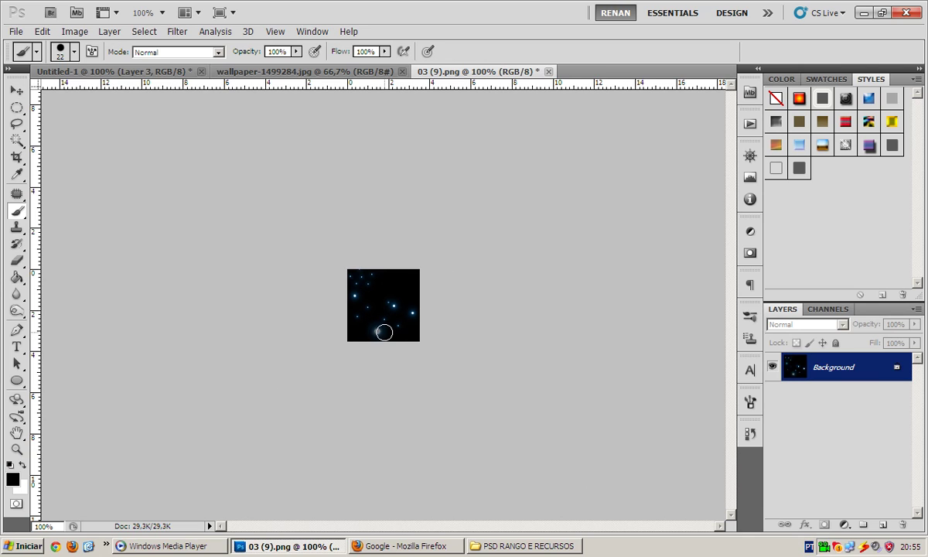
# Paint out the big bright star and nearby stars, then move the image into Untitled-1
pyautogui.click(375, 331)
pyautogui.click(412, 310)
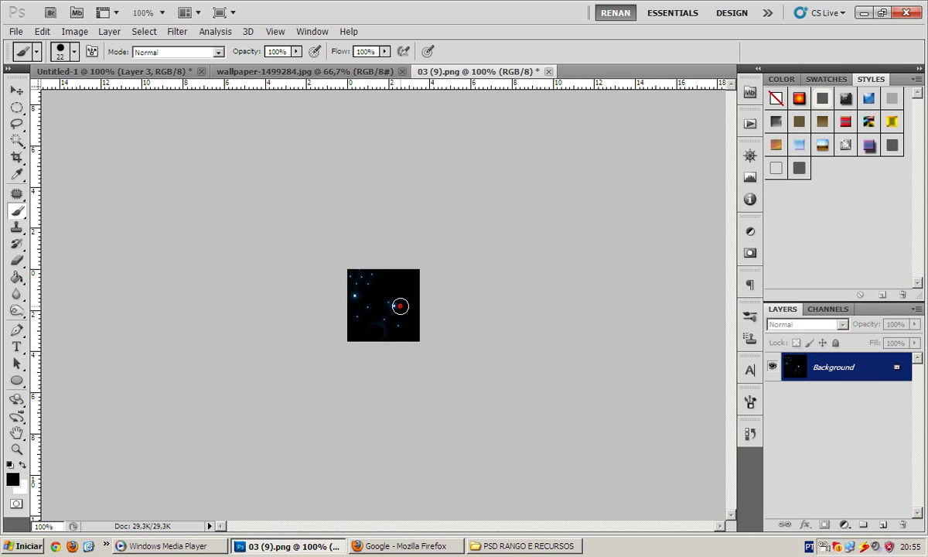
pyautogui.click(378, 331)
pyautogui.press('v')
pyautogui.moveTo(280, 220)
pyautogui.mouseDown()
pyautogui.moveTo(417, 321)
pyautogui.moveTo(368, 294)
pyautogui.mouseUp()
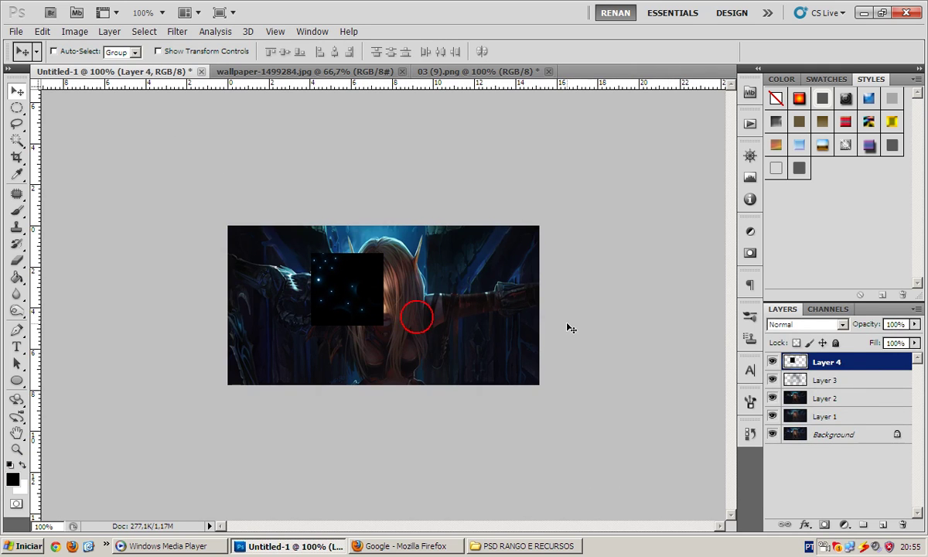
# Set the stars Layer 4 to Linear Dodge (Add) blending
pyautogui.click(827, 324)
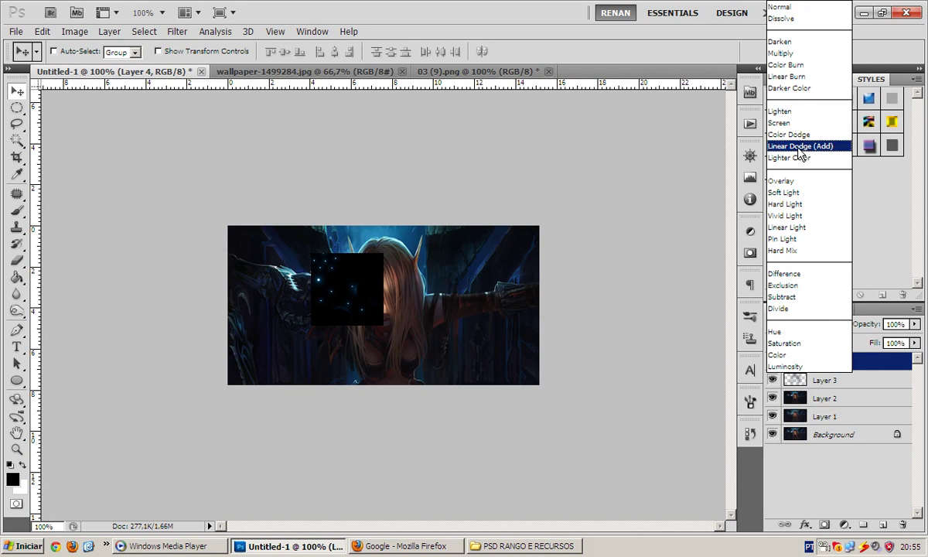
pyautogui.click(800, 146)
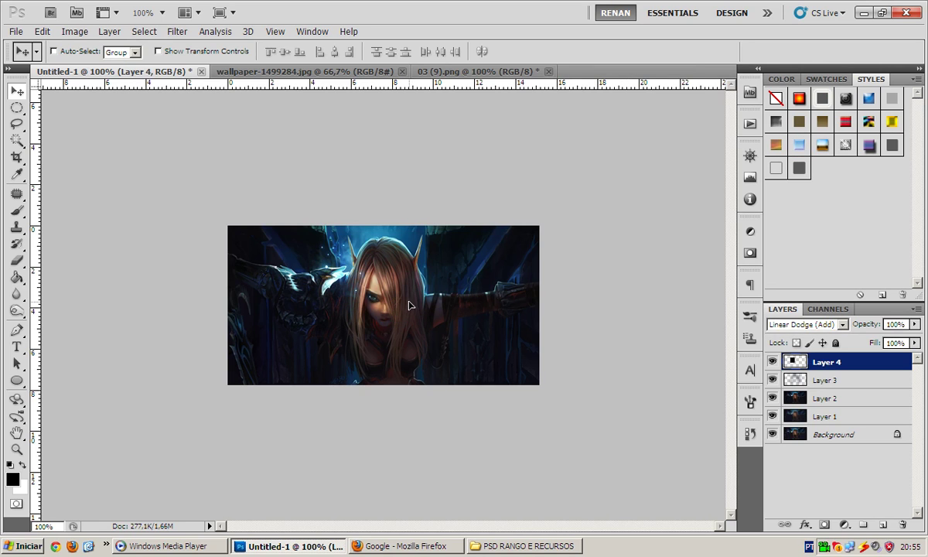
pyautogui.press('e')
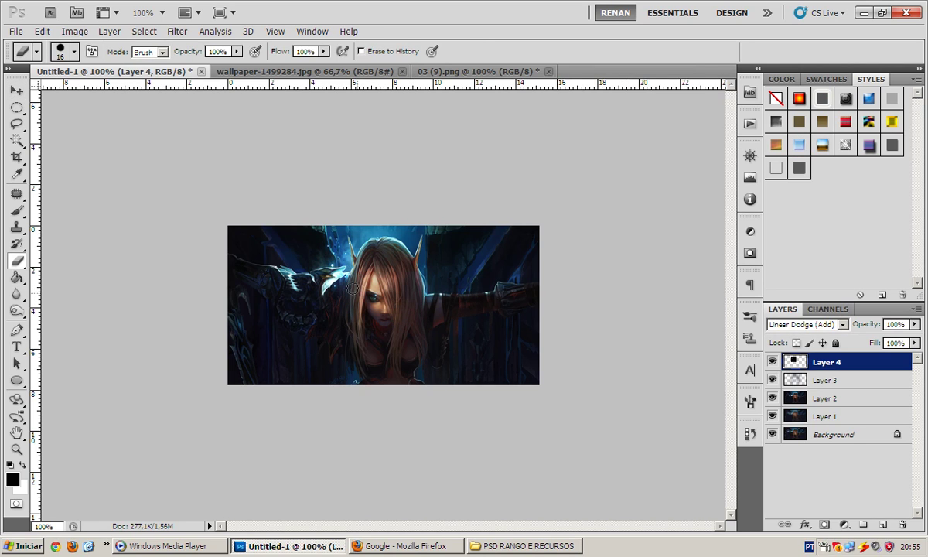
pyautogui.press('v')
# Duplicate Layer 4 and flip the copy horizontally
pyautogui.hotkey('ctrl', 'j')
pyautogui.hotkey('ctrl', 't')
pyautogui.rightClick(363, 263)
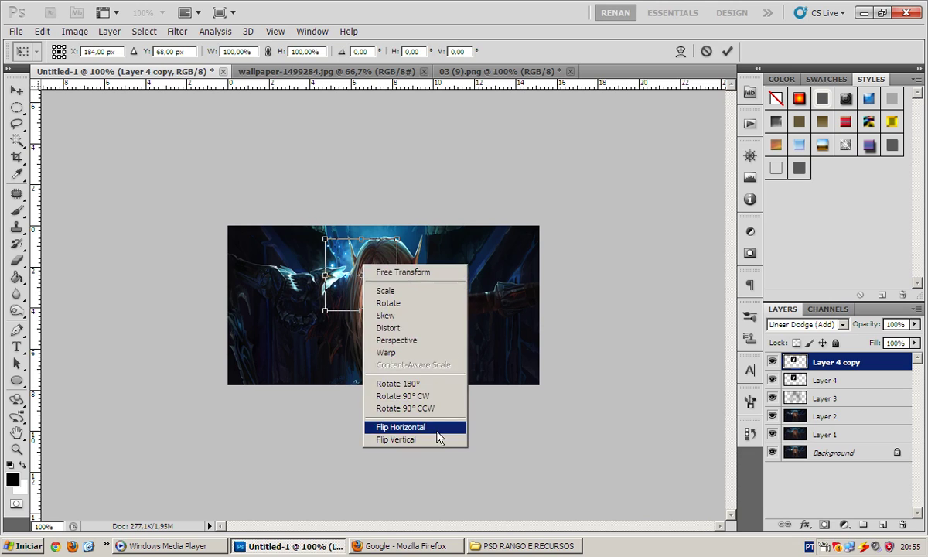
pyautogui.click(437, 427)
pyautogui.press('Return')
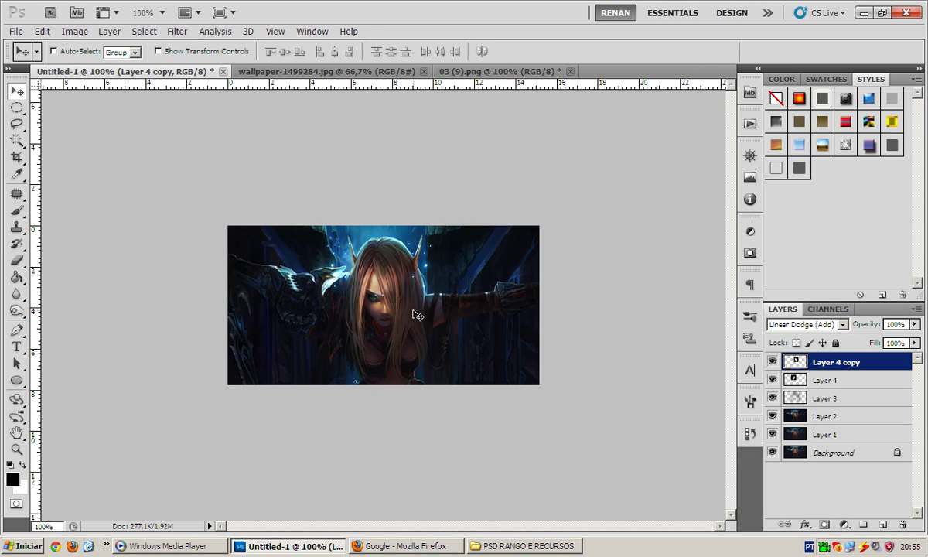
# Reselect Layer 4 and its copy, then add an empty Layer 5 on top
pyautogui.press('e')
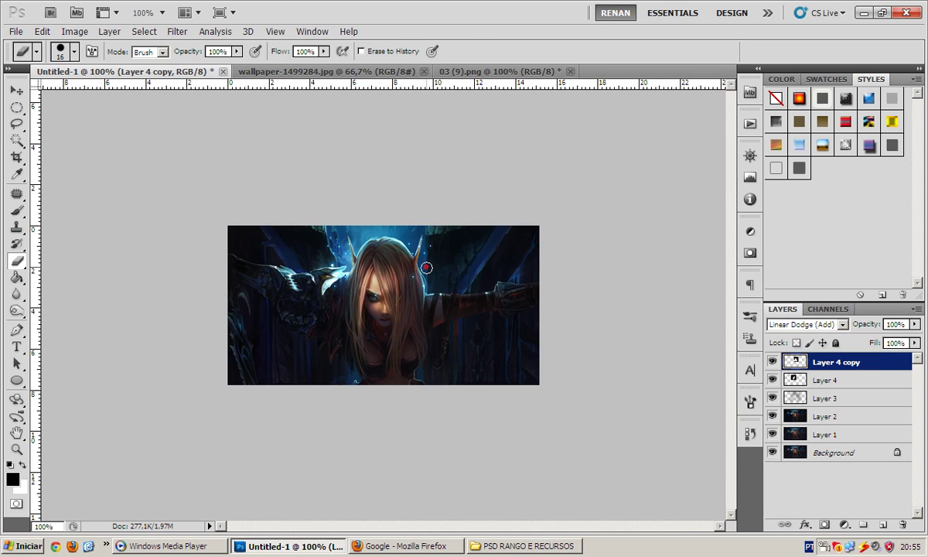
pyautogui.press('v')
pyautogui.press('e')
pyautogui.click(796, 379)
pyautogui.press('v')
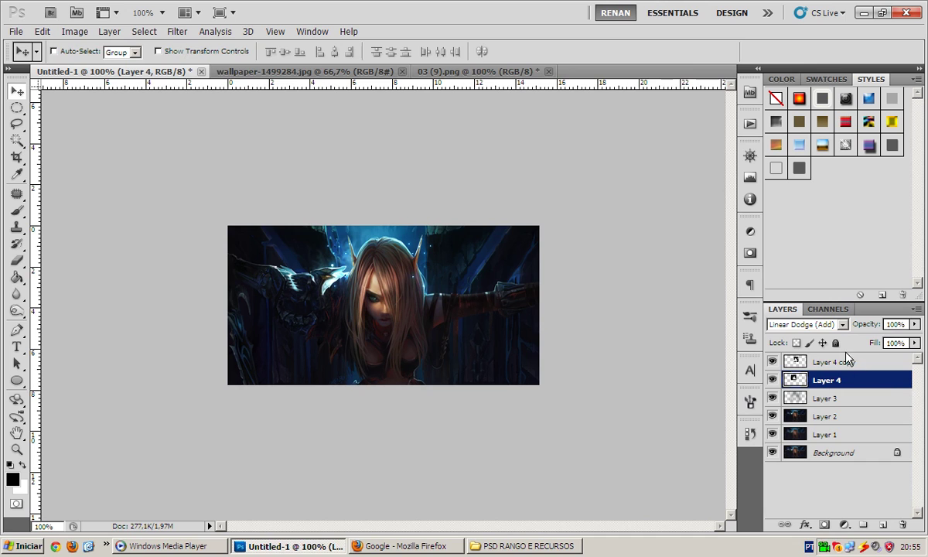
pyautogui.click(848, 361)
pyautogui.click(882, 524)
# Pick a dark saturated blue foreground colour for the glow
pyautogui.click(17, 211)
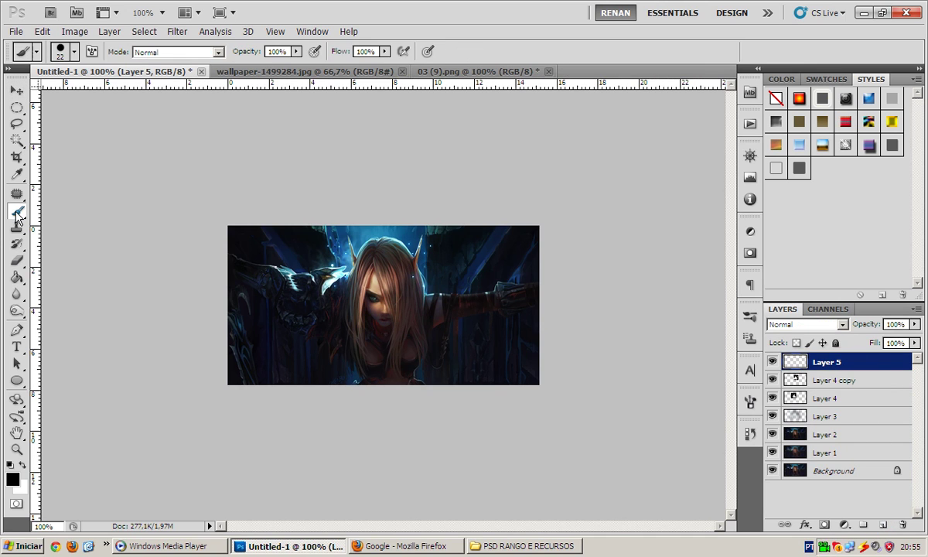
pyautogui.click(12, 479)
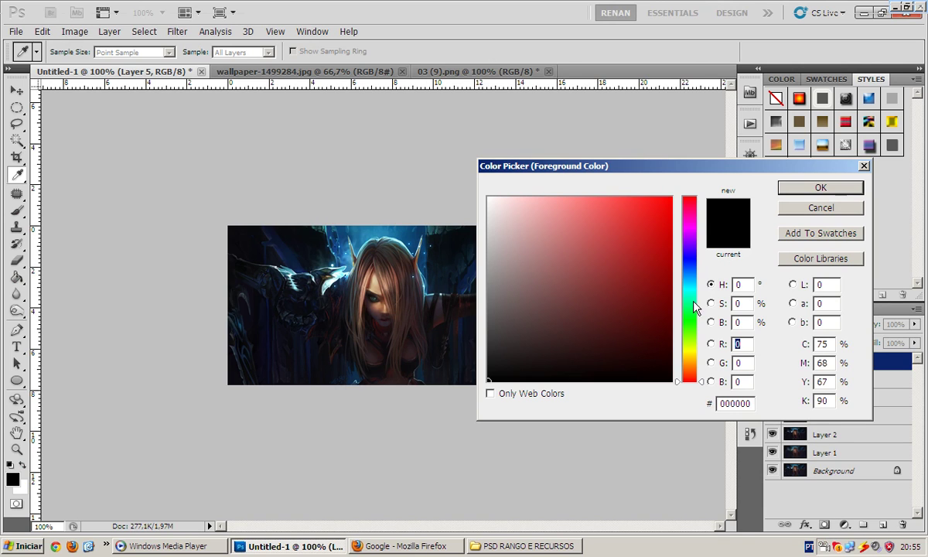
pyautogui.click(689, 278)
pyautogui.moveTo(660, 304); pyautogui.dragTo(655, 309)
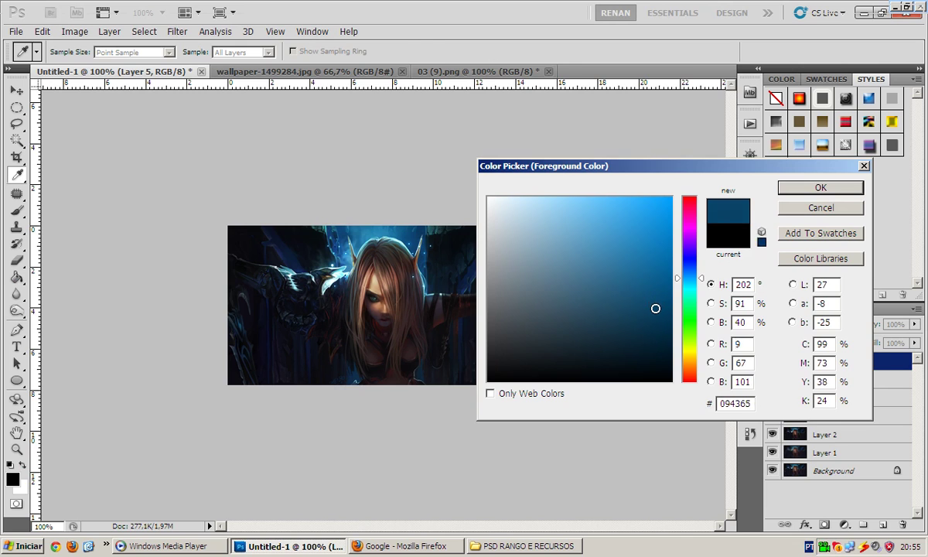
pyautogui.press('Return')
pyautogui.press('b')
# Set up a soft 41 px brush with 0% hardness
pyautogui.rightClick(417, 330)
pyautogui.moveTo(468, 381); pyautogui.dragTo(487, 381)
pyautogui.press('Return')
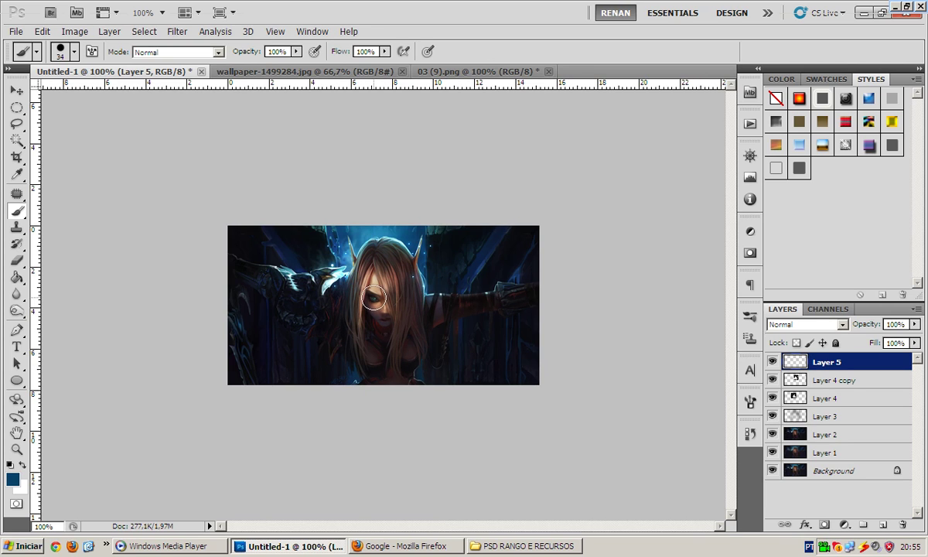
pyautogui.rightClick(406, 289)
pyautogui.click(497, 353)
pyautogui.moveTo(527, 359)
pyautogui.mouseDown()
pyautogui.moveTo(442, 358)
pyautogui.moveTo(469, 329)
pyautogui.mouseUp()
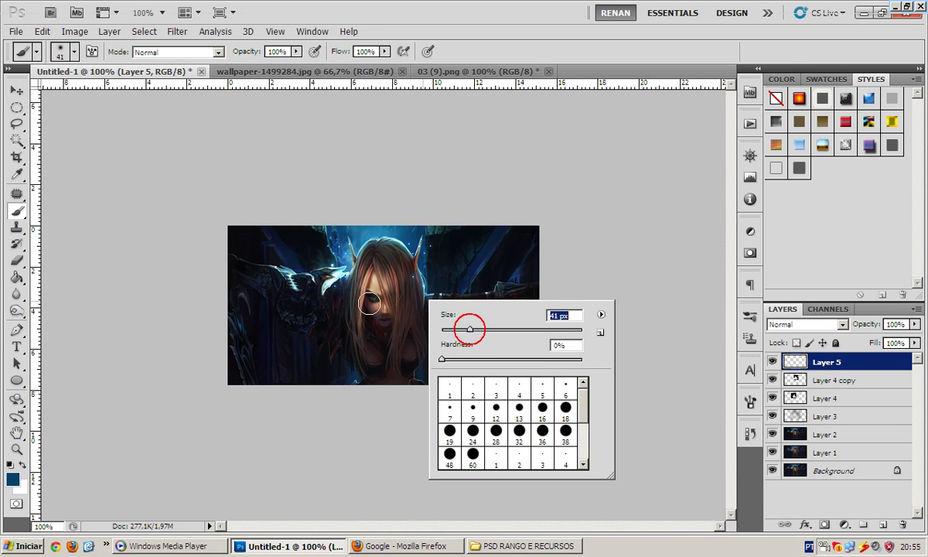
pyautogui.press('Return')
# Set Layer 5 to Linear Dodge (Add), then delete the blue glow and add a new layer
pyautogui.click(769, 323)
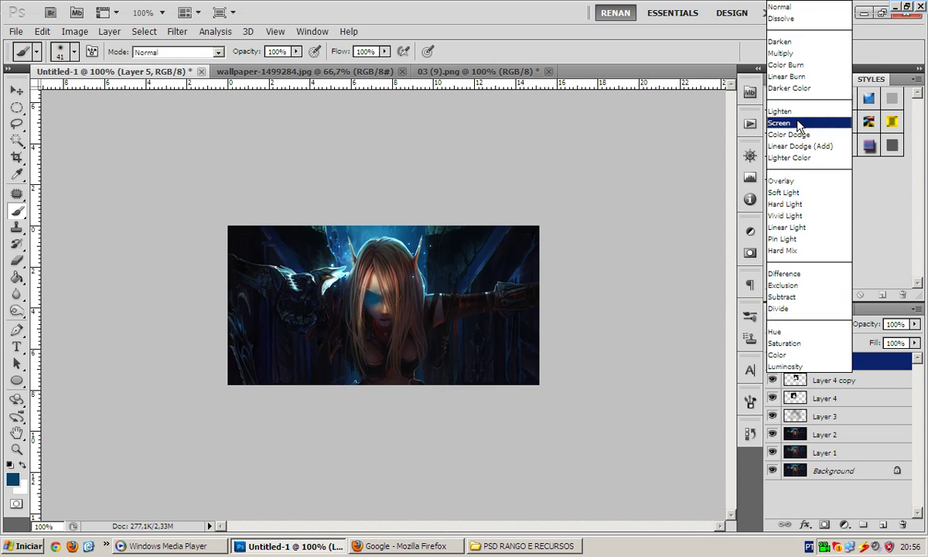
pyautogui.click(801, 146)
pyautogui.press('v')
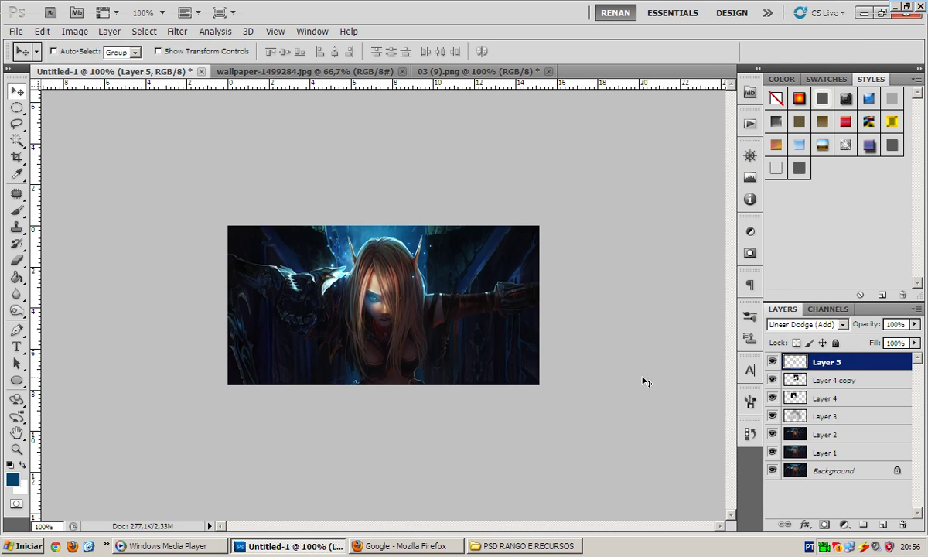
pyautogui.press('Delete')
pyautogui.click(882, 524)
# Change the foreground colour to green and paint a glow over the elf's eye
pyautogui.click(17, 208)
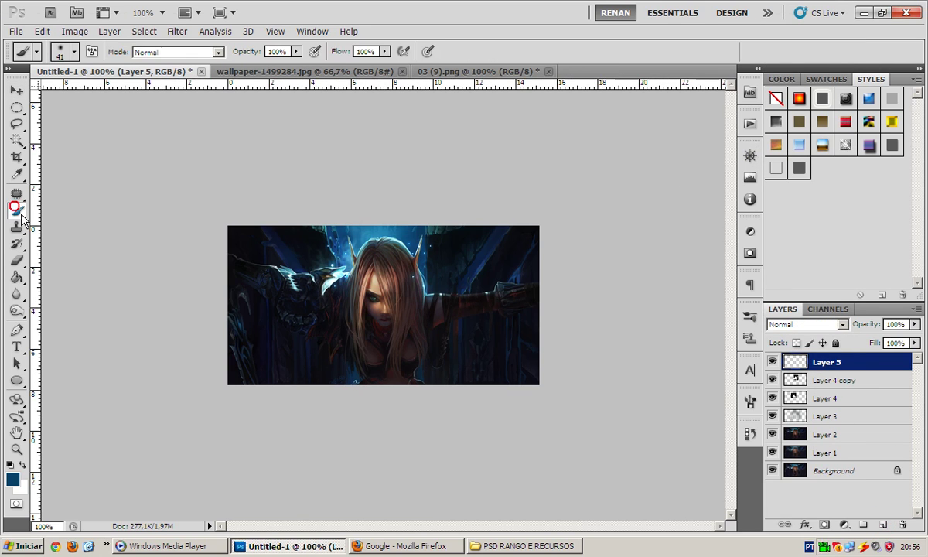
pyautogui.click(15, 478)
pyautogui.moveTo(689, 278); pyautogui.dragTo(693, 341)
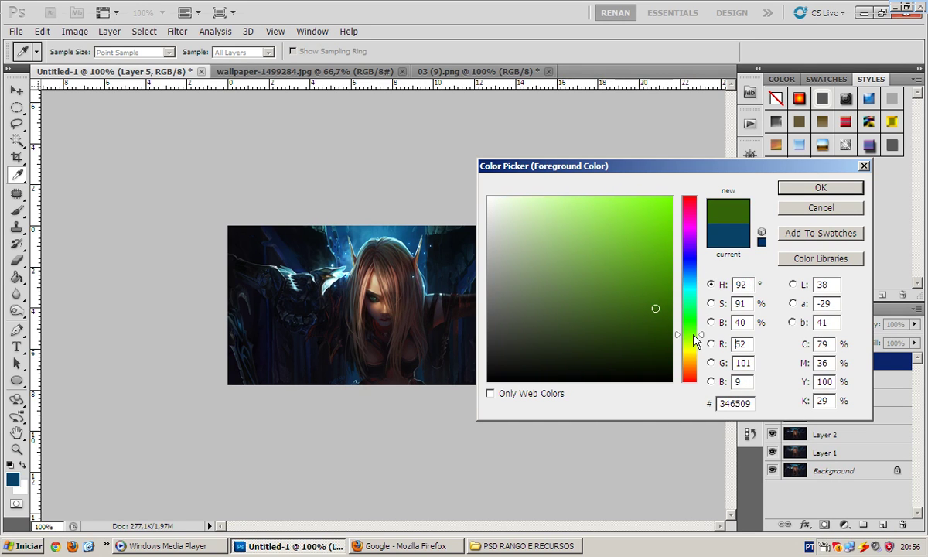
pyautogui.press('Return')
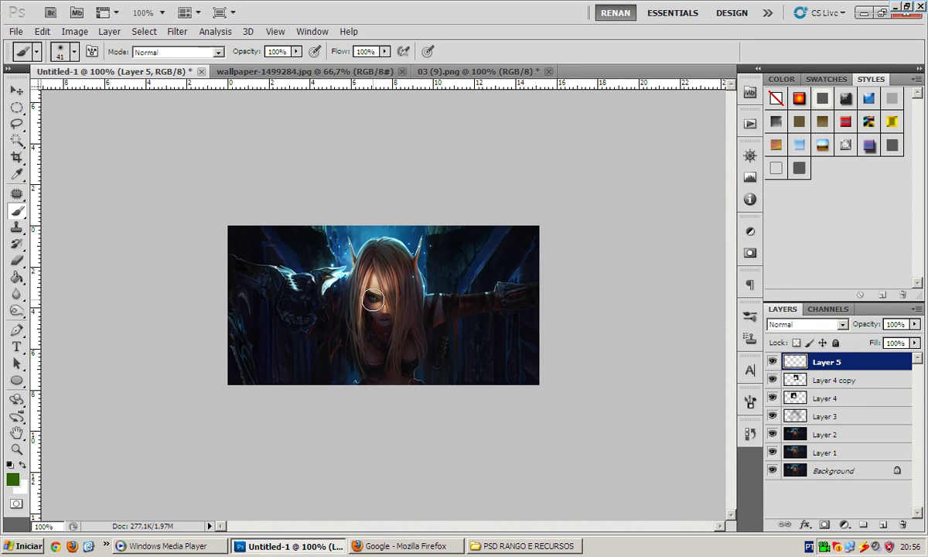
pyautogui.click(372, 299)
# Set the green glow layer to Linear Dodge (Add) blending
pyautogui.click(804, 324)
pyautogui.click(796, 204)
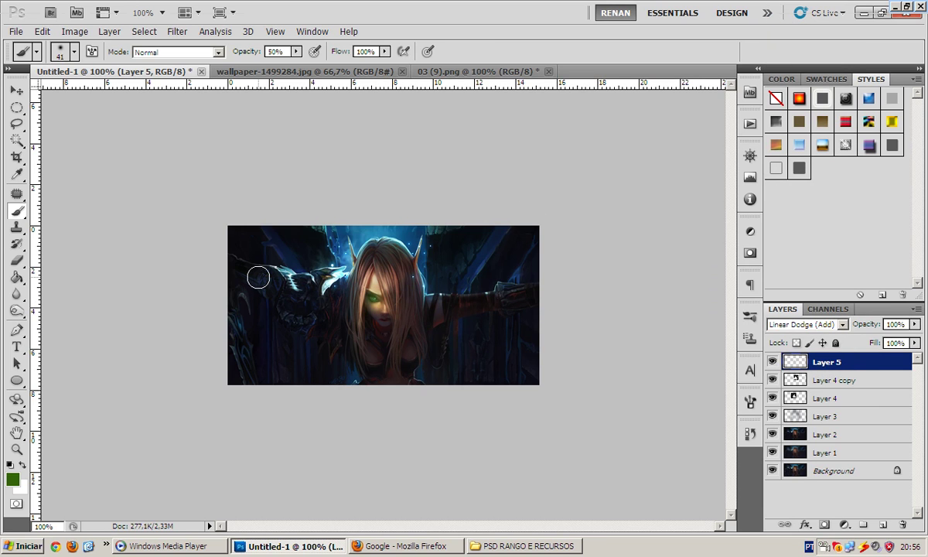
pyautogui.press('v')
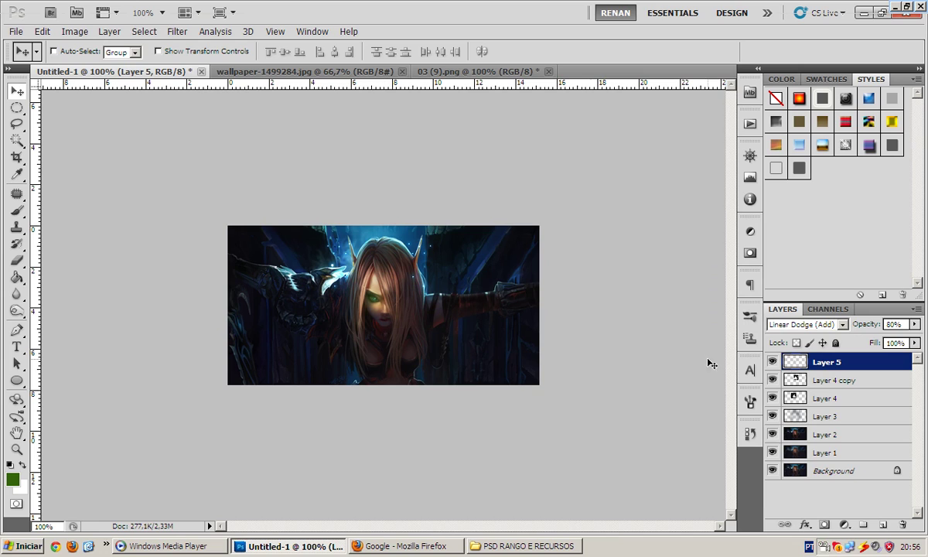
pyautogui.click(775, 361)
# Search Google Images for 'c4d png' and skim the render results before returning to Explorer
pyautogui.click(433, 546)
pyautogui.click(129, 101)
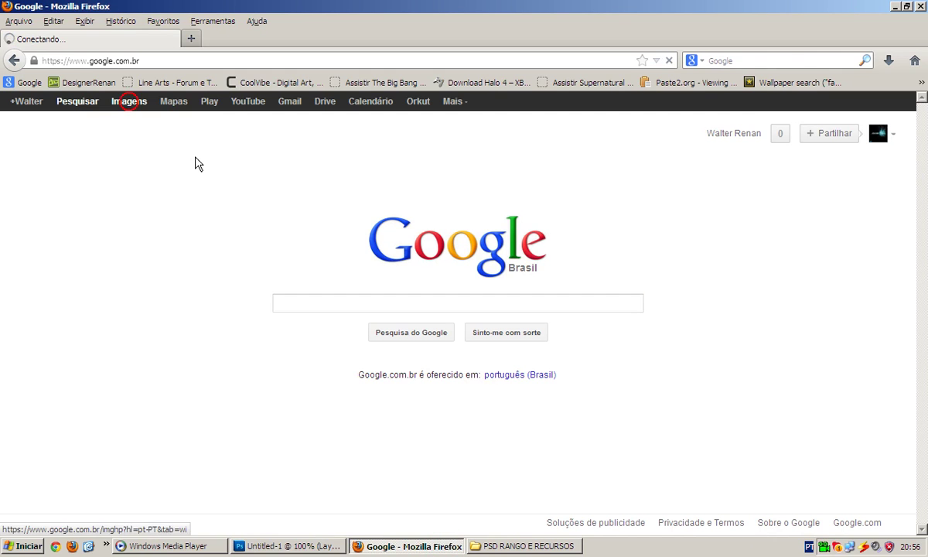
pyautogui.click(392, 302)
pyautogui.write('c4d png')
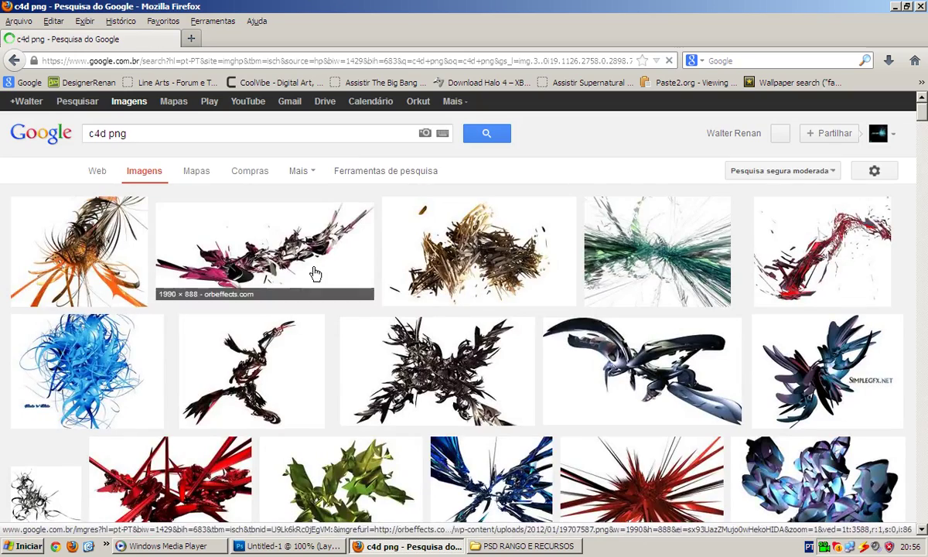
pyautogui.scroll(-1, 315, 271)
pyautogui.scroll(-4, 307, 280)
pyautogui.scroll(5, 301, 283)
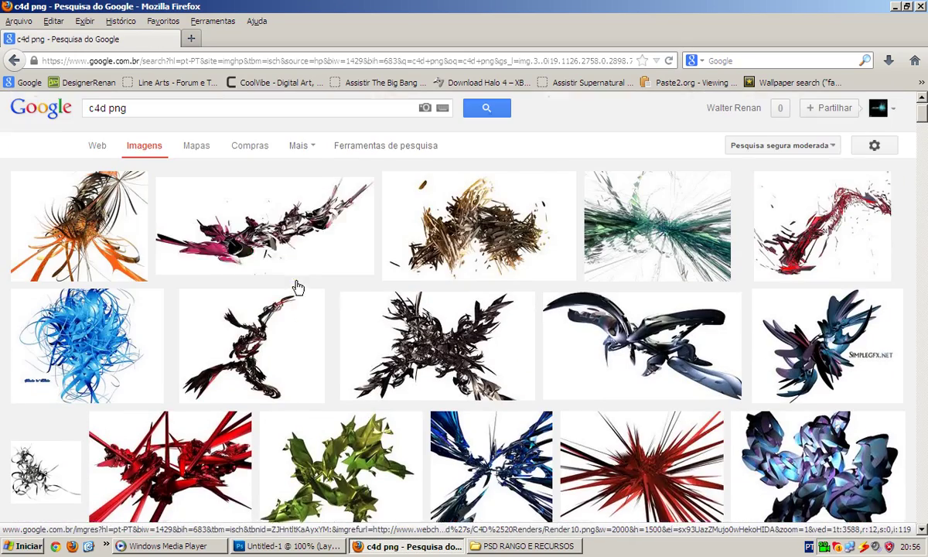
pyautogui.click(510, 550)
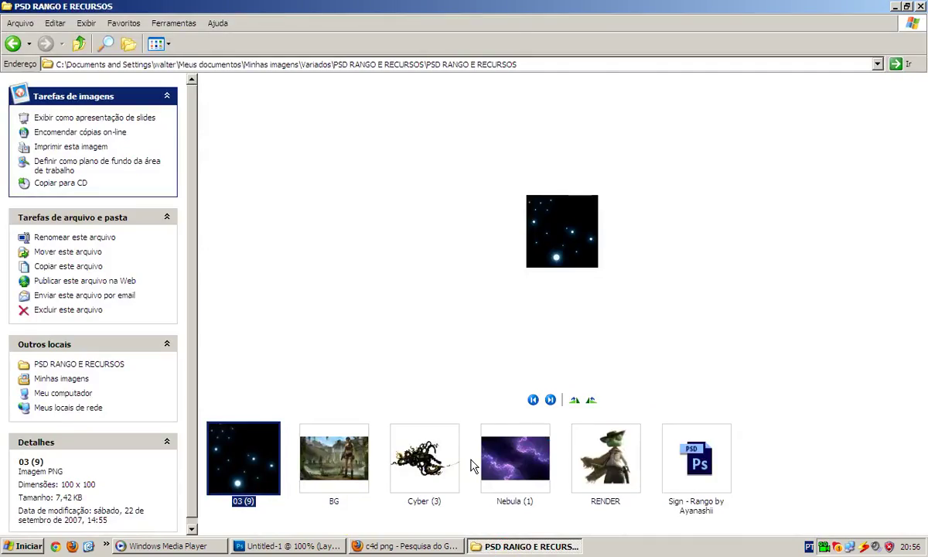
# Go back up to Variados and preview the normal_lightshade2 and normal_K2 images
pyautogui.press('BackSpace')
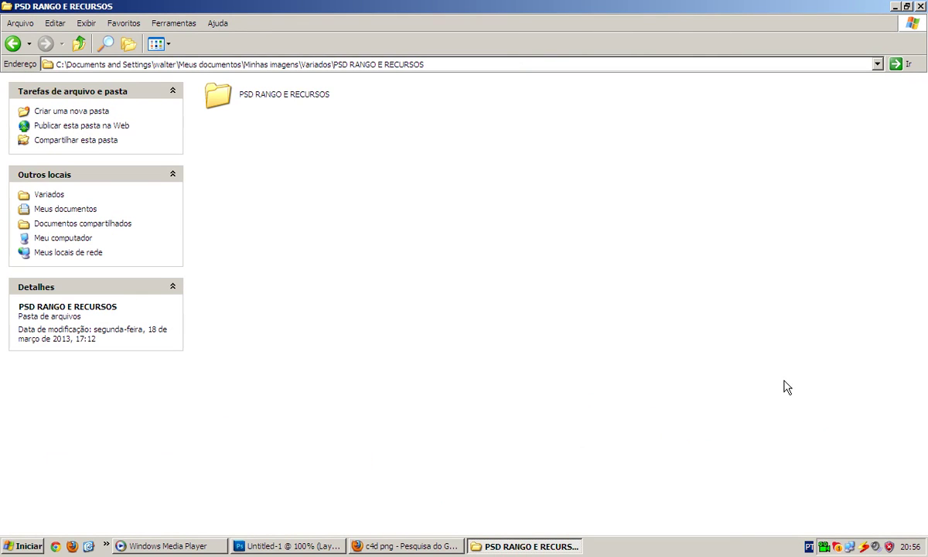
pyautogui.press('BackSpace')
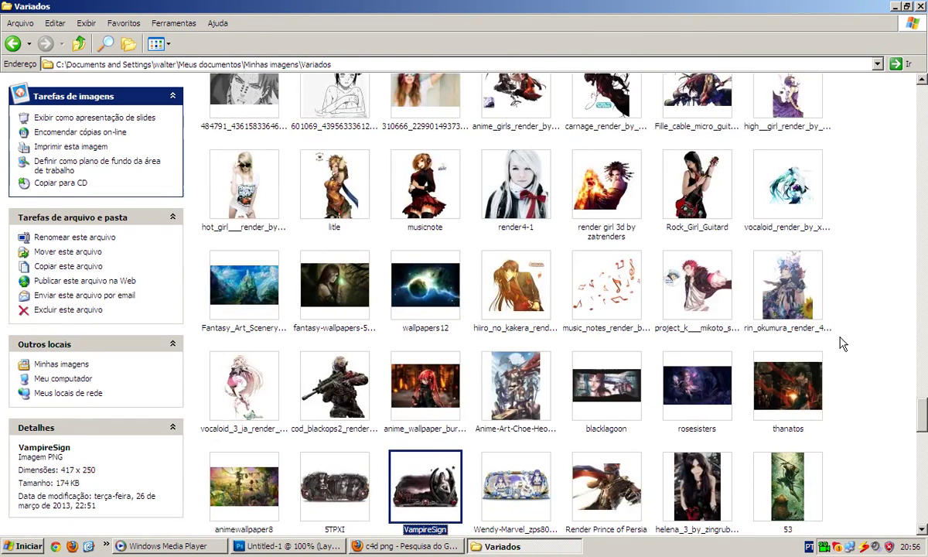
pyautogui.scroll(-10, 842, 344)
pyautogui.click(761, 489)
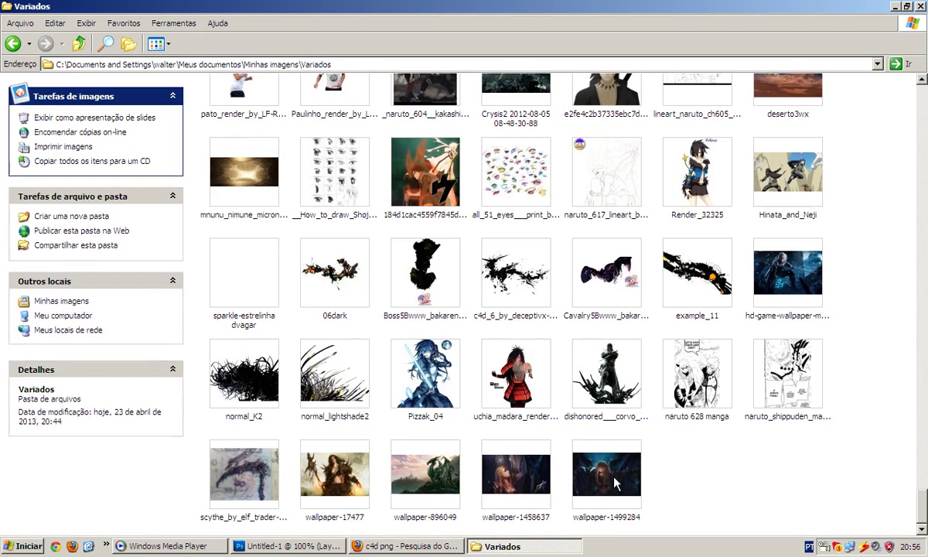
pyautogui.click(696, 373)
pyautogui.doubleClick(327, 381)
pyautogui.click(920, 6)
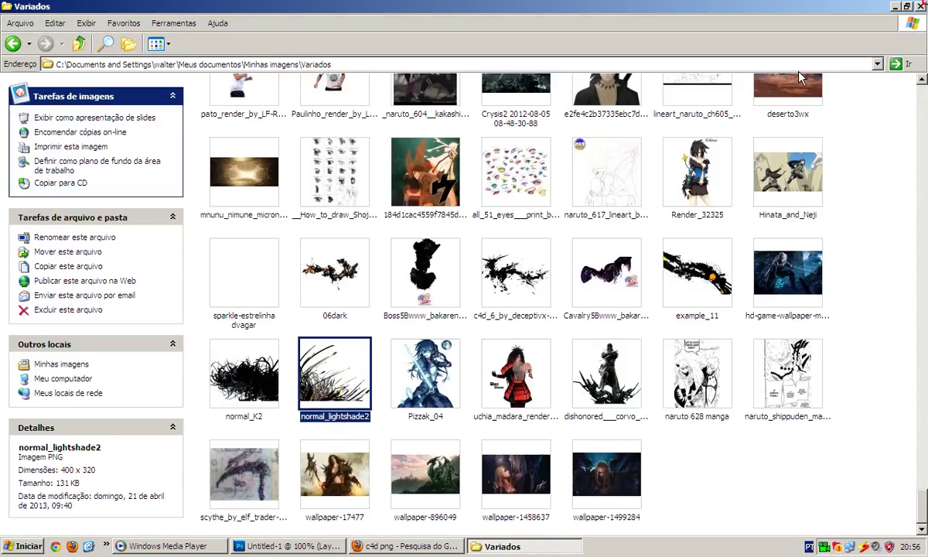
pyautogui.doubleClick(244, 369)
pyautogui.click(920, 6)
# Preview example_11 and the Cavalry5B render, then drag Cavalry5Bwww_bakarenders_com5D.png into Photoshop
pyautogui.doubleClick(696, 272)
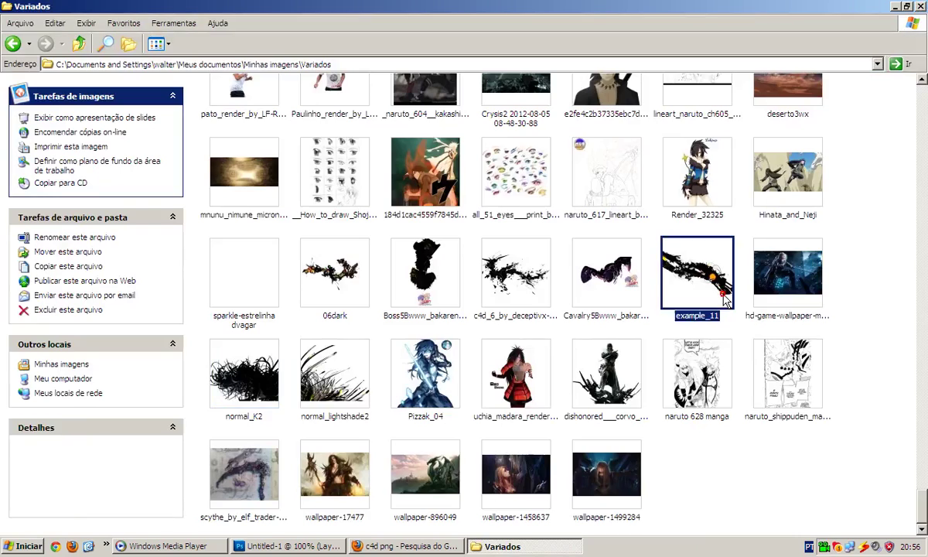
pyautogui.press('Escape')
pyautogui.doubleClick(603, 278)
pyautogui.press('Escape')
pyautogui.moveTo(572, 278); pyautogui.dragTo(387, 7)
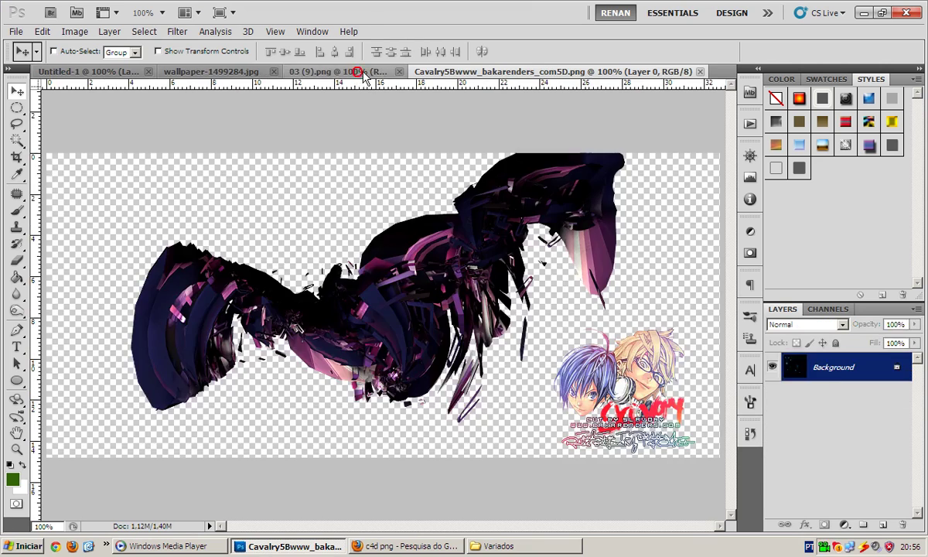
# Close wallpaper-1499284.jpg and reposition the artwork in the Cavalry5B render document
pyautogui.click(460, 71)
pyautogui.click(325, 71)
pyautogui.click(374, 71)
pyautogui.click(498, 69)
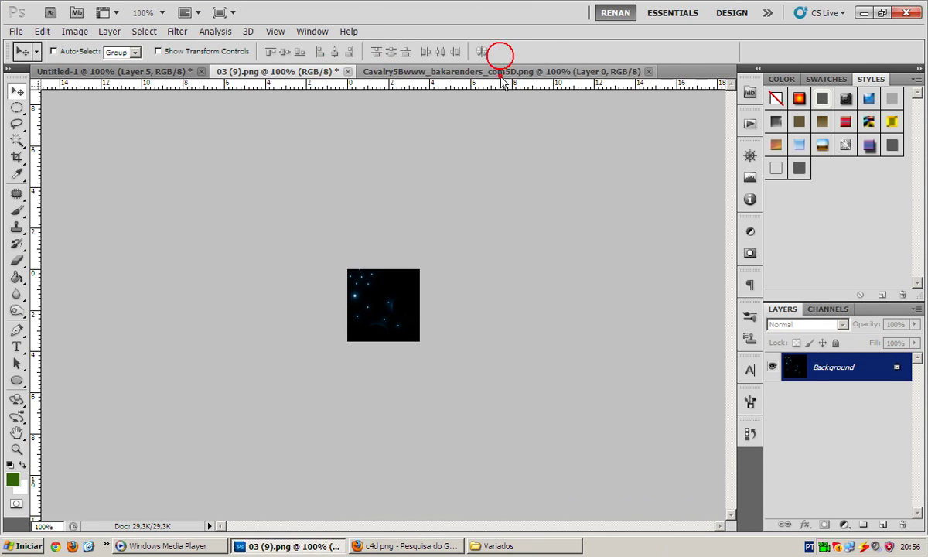
pyautogui.moveTo(421, 317); pyautogui.dragTo(272, 259)
# Erase the logo text with a 50 px eraser and move the render into the banner
pyautogui.press('e')
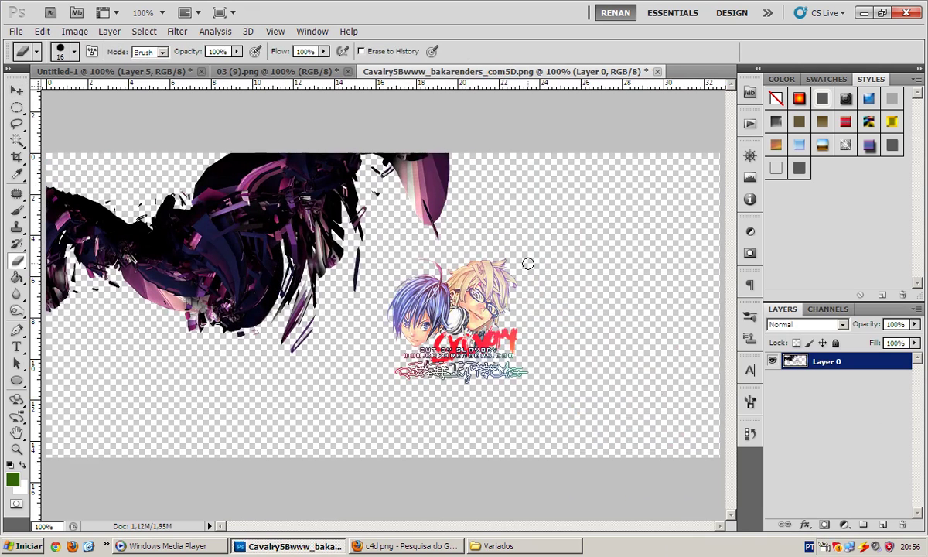
pyautogui.rightClick(507, 317)
pyautogui.moveTo(586, 362); pyautogui.dragTo(592, 361)
pyautogui.moveTo(531, 285)
pyautogui.mouseDown()
pyautogui.moveTo(500, 399)
pyautogui.moveTo(514, 300)
pyautogui.moveTo(416, 279)
pyautogui.moveTo(409, 385)
pyautogui.moveTo(487, 317)
pyautogui.moveTo(445, 332)
pyautogui.moveTo(429, 317)
pyautogui.mouseUp()
pyautogui.press('v')
pyautogui.moveTo(248, 268)
pyautogui.mouseDown()
pyautogui.moveTo(126, 77)
pyautogui.moveTo(434, 377)
pyautogui.mouseUp()
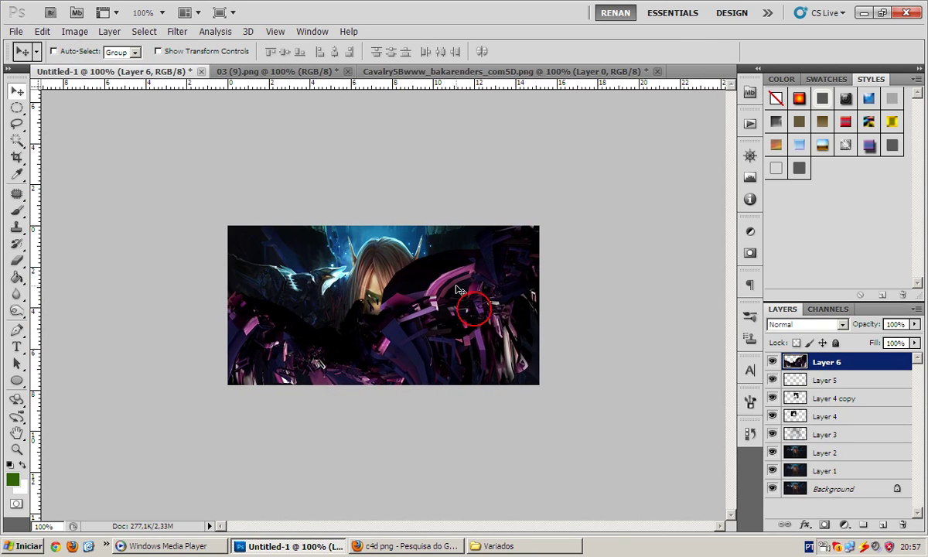
# Scale the render to about 54%, place it over the elf and flip it vertically
pyautogui.hotkey('ctrl', 't')
pyautogui.moveTo(595, 263); pyautogui.dragTo(482, 325)
pyautogui.moveTo(376, 403)
pyautogui.mouseDown()
pyautogui.moveTo(410, 305)
pyautogui.moveTo(391, 406)
pyautogui.moveTo(437, 457)
pyautogui.moveTo(445, 432)
pyautogui.moveTo(419, 308)
pyautogui.mouseUp()
pyautogui.rightClick(409, 306)
pyautogui.click(463, 420)
pyautogui.press('Return')
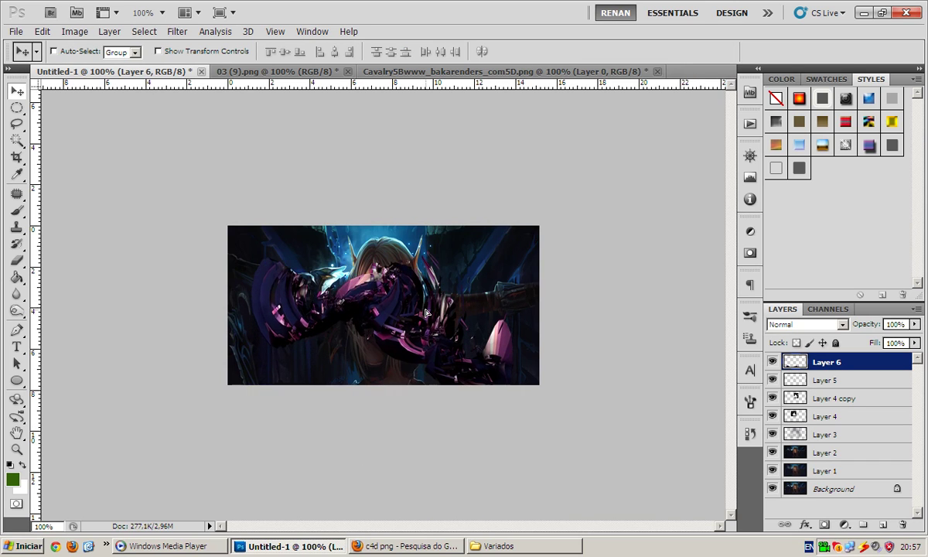
# Duplicate the render, hide the Layer 6 copy, and erase Layer 6's left side
pyautogui.hotkey('ctrl', 'j')
pyautogui.click(772, 361)
pyautogui.click(821, 394)
pyautogui.press('e')
pyautogui.moveTo(207, 314)
pyautogui.mouseDown()
pyautogui.moveTo(306, 306)
pyautogui.moveTo(269, 290)
pyautogui.moveTo(352, 286)
pyautogui.moveTo(379, 255)
pyautogui.moveTo(387, 263)
pyautogui.moveTo(369, 314)
pyautogui.moveTo(429, 359)
pyautogui.moveTo(488, 363)
pyautogui.moveTo(459, 323)
pyautogui.moveTo(460, 294)
pyautogui.moveTo(398, 325)
pyautogui.mouseUp()
# Erase the pink spot on the elf's forehead and a patch near the purple armour
pyautogui.press('v')
pyautogui.press('e')
pyautogui.moveTo(348, 259); pyautogui.dragTo(367, 247)
pyautogui.press('v')
pyautogui.press('e')
pyautogui.moveTo(458, 284); pyautogui.dragTo(429, 263)
# Colorize the current layer with Hue/Saturation at hue 194 and saturation 34, lightness slightly adjusted
pyautogui.press('v')
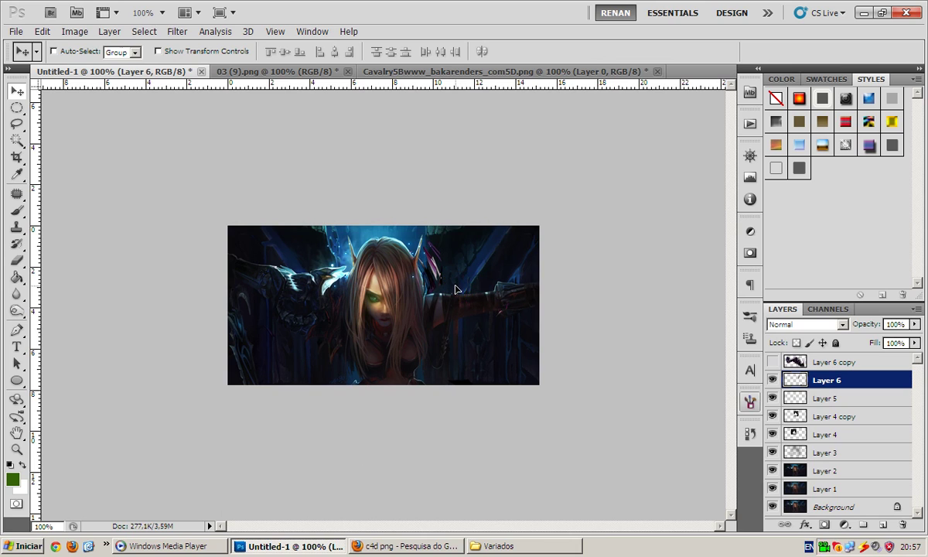
pyautogui.hotkey('ctrl', 'u')
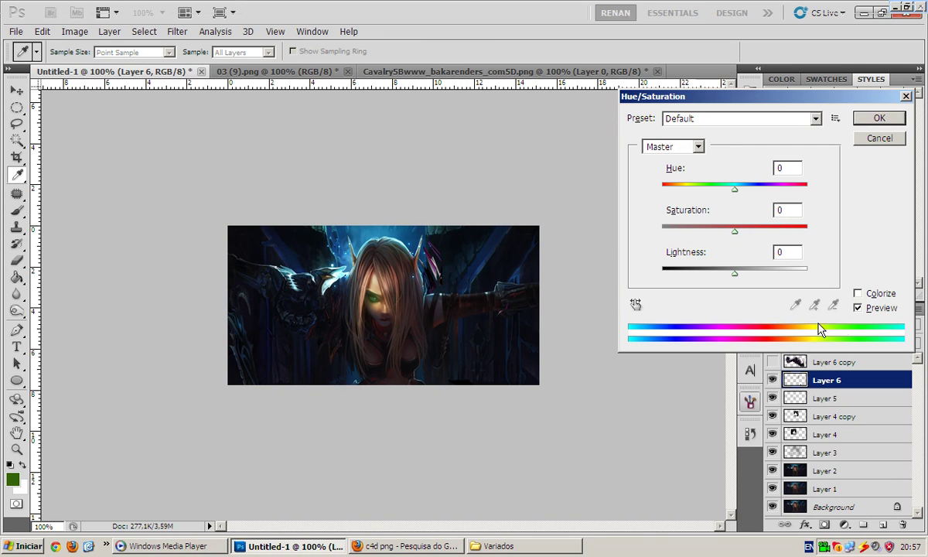
pyautogui.click(857, 293)
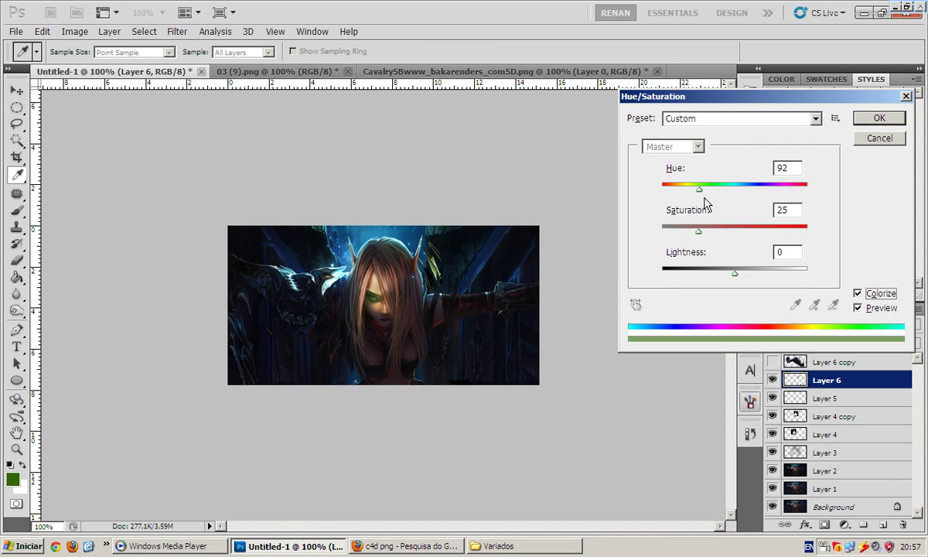
pyautogui.moveTo(699, 188); pyautogui.dragTo(740, 190)
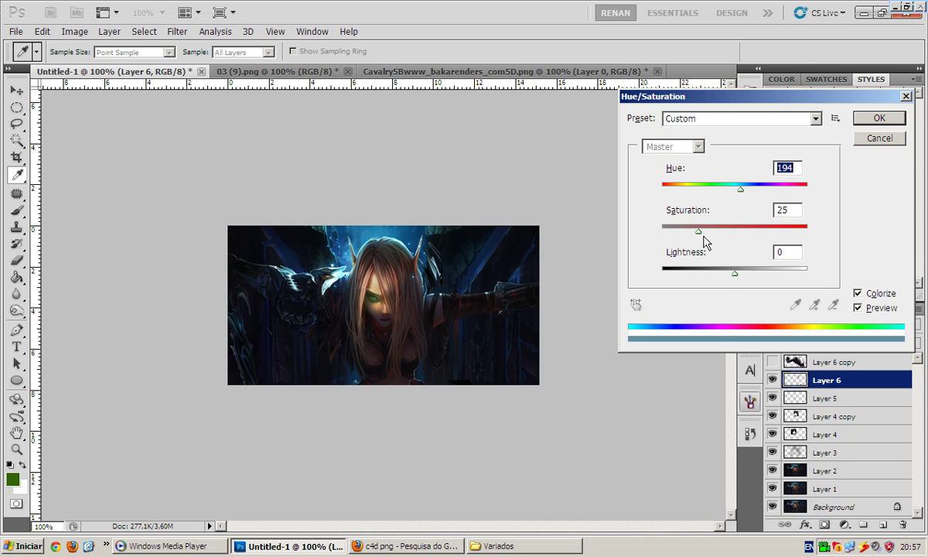
pyautogui.moveTo(699, 231); pyautogui.dragTo(711, 231)
pyautogui.moveTo(734, 274)
pyautogui.mouseDown()
pyautogui.moveTo(744, 283)
pyautogui.moveTo(723, 283)
pyautogui.mouseUp()
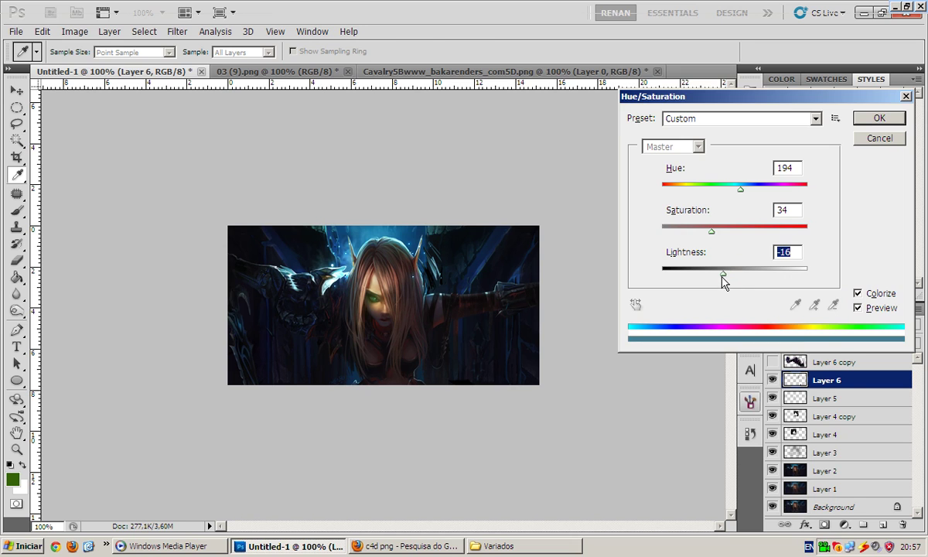
pyautogui.press('Return')
# Show and select Layer 6 copy, then move the purple render down the banner
pyautogui.press('v')
pyautogui.click(835, 362)
pyautogui.click(772, 361)
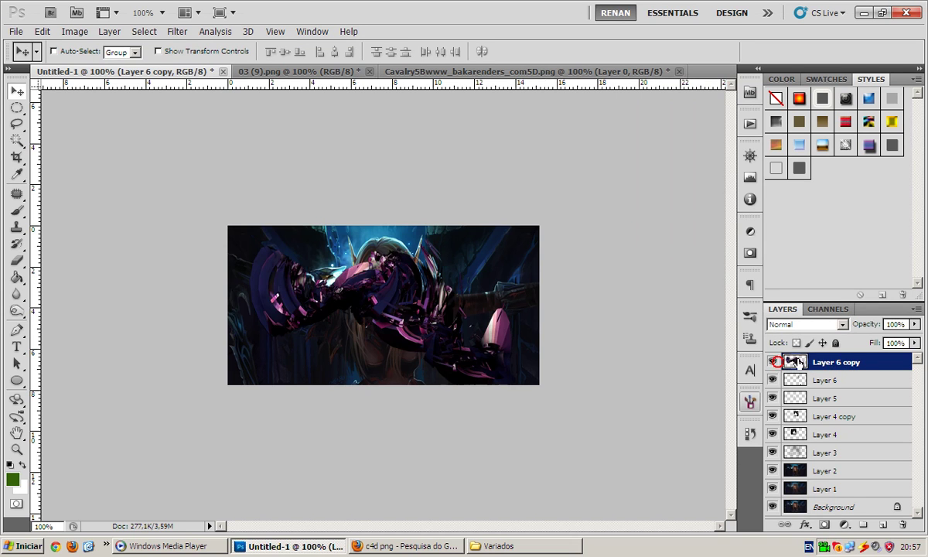
pyautogui.moveTo(435, 280)
pyautogui.mouseDown()
pyautogui.moveTo(461, 411)
pyautogui.moveTo(444, 225)
pyautogui.moveTo(418, 447)
pyautogui.moveTo(431, 408)
pyautogui.mouseUp()
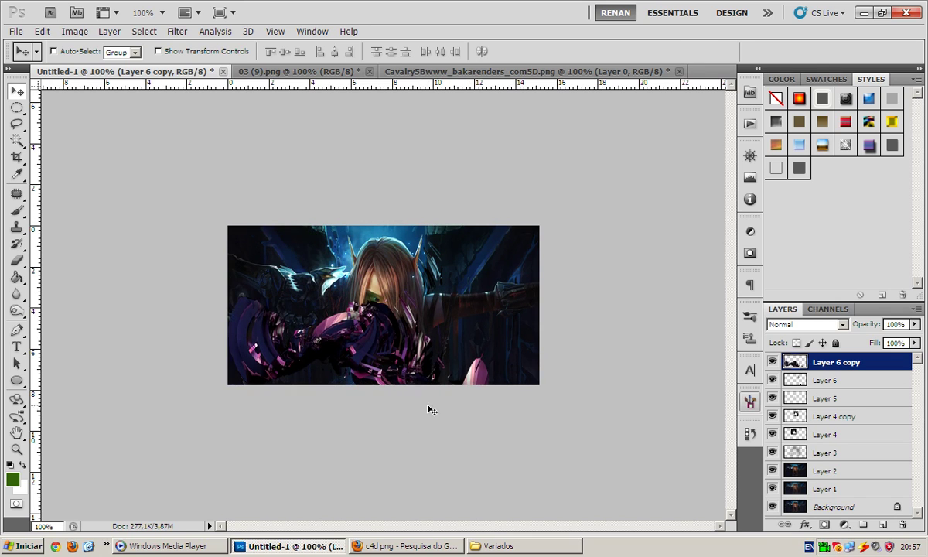
# Rotate Layer 6 copy 90° clockwise and move it up and left
pyautogui.hotkey('ctrl', 't')
pyautogui.rightClick(399, 304)
pyautogui.click(438, 435)
pyautogui.press('Return')
pyautogui.moveTo(394, 359)
pyautogui.mouseDown()
pyautogui.moveTo(349, 262)
pyautogui.moveTo(369, 213)
pyautogui.mouseUp()
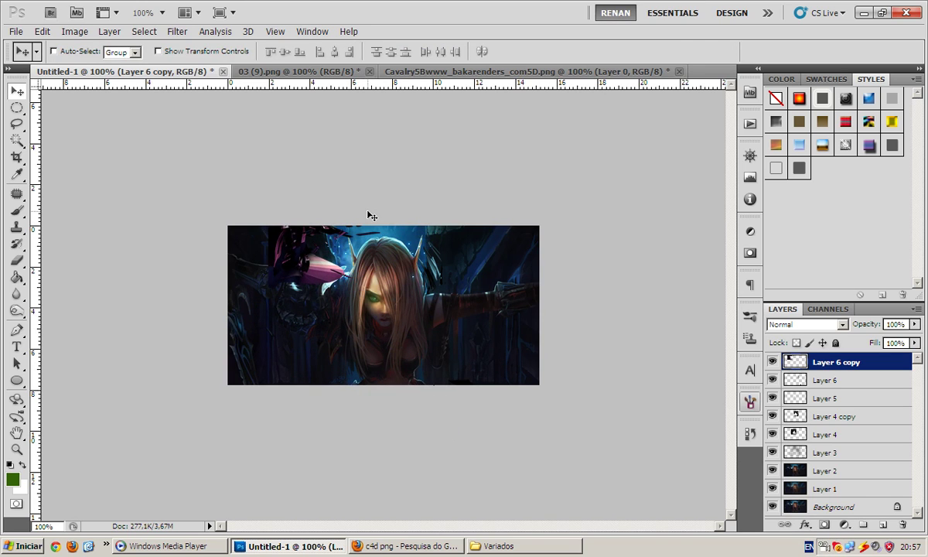
# Rotate the render 90° counter-clockwise, reposition it, and tilt it about -22°
pyautogui.hotkey('ctrl', 't')
pyautogui.rightClick(359, 247)
pyautogui.click(402, 392)
pyautogui.press('Return')
pyautogui.moveTo(425, 208)
pyautogui.mouseDown()
pyautogui.moveTo(459, 260)
pyautogui.moveTo(499, 233)
pyautogui.moveTo(519, 233)
pyautogui.moveTo(491, 201)
pyautogui.moveTo(465, 260)
pyautogui.mouseUp()
pyautogui.hotkey('ctrl', 't')
pyautogui.press('Return')
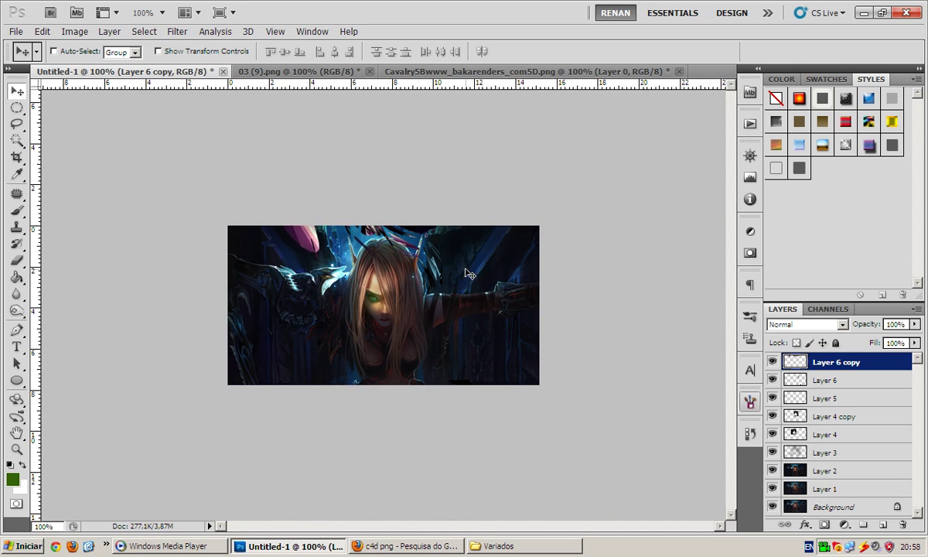
# Apply a first colorize hue shift to Layer 6 copy with Hue/Saturation
pyautogui.press('e')
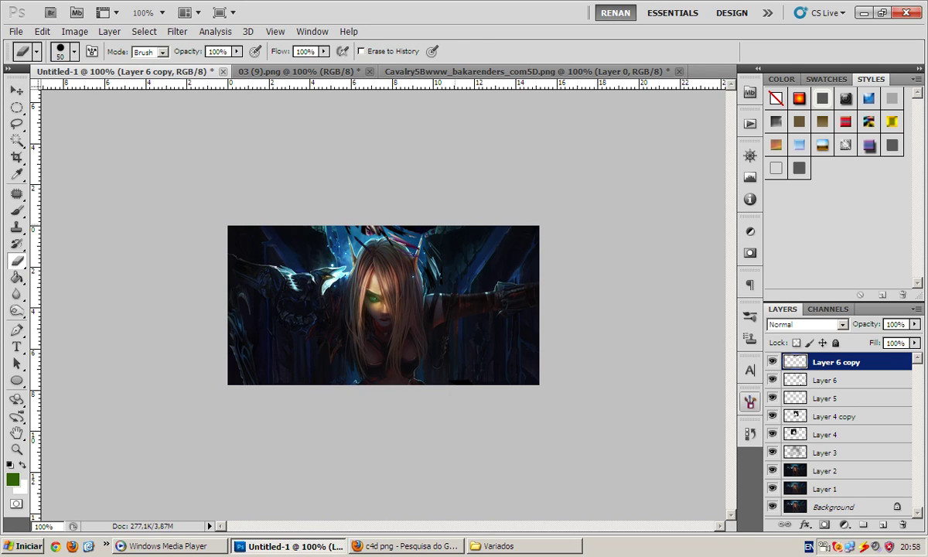
pyautogui.press('v')
pyautogui.hotkey('ctrl', 'u')
pyautogui.click(856, 293)
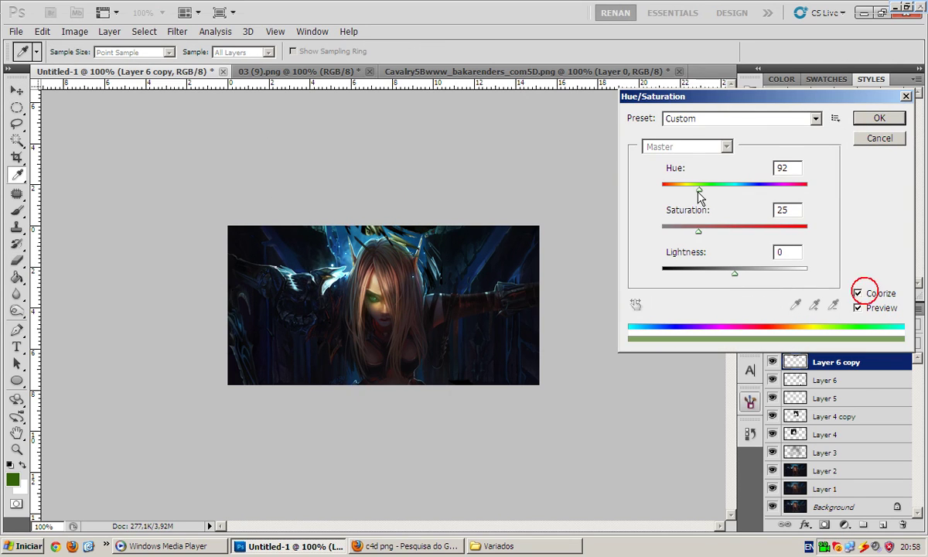
pyautogui.moveTo(699, 188); pyautogui.dragTo(745, 189)
pyautogui.press('Return')
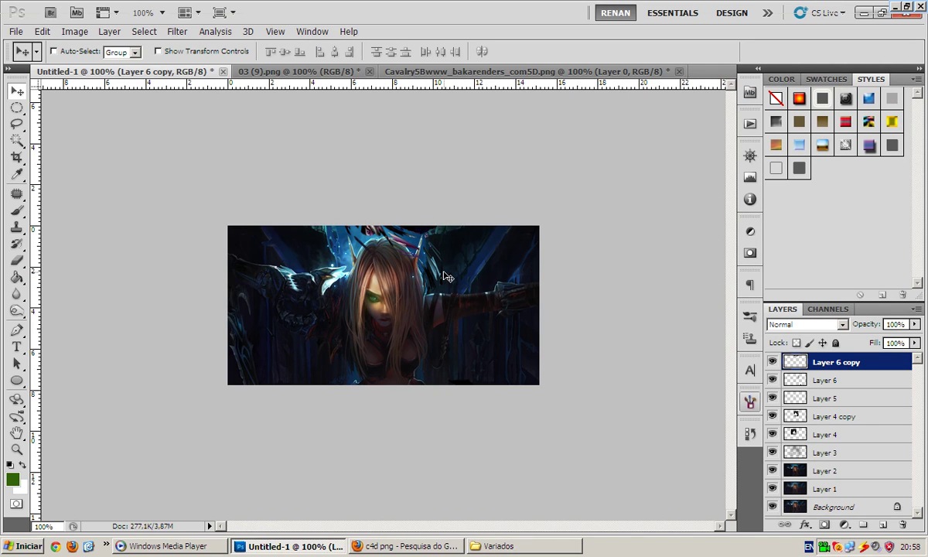
# Recolorize Layer 6 copy blue at hue 202, saturation 53, lightness -16
pyautogui.hotkey('ctrl', 'u')
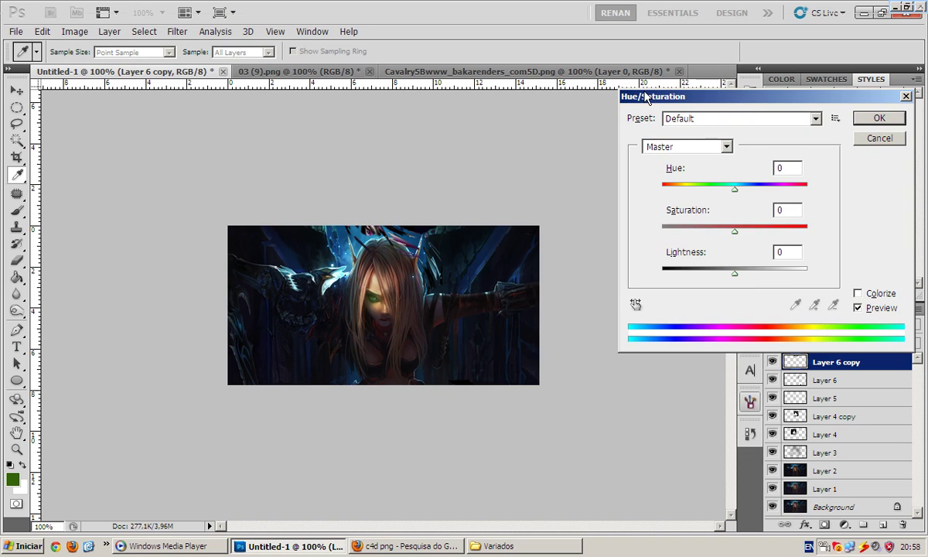
pyautogui.moveTo(646, 95); pyautogui.dragTo(528, 114)
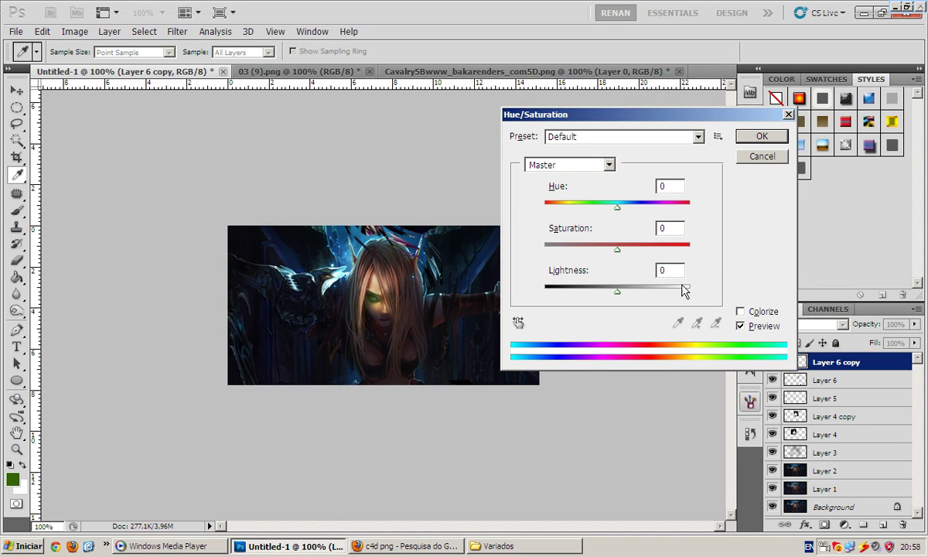
pyautogui.click(740, 312)
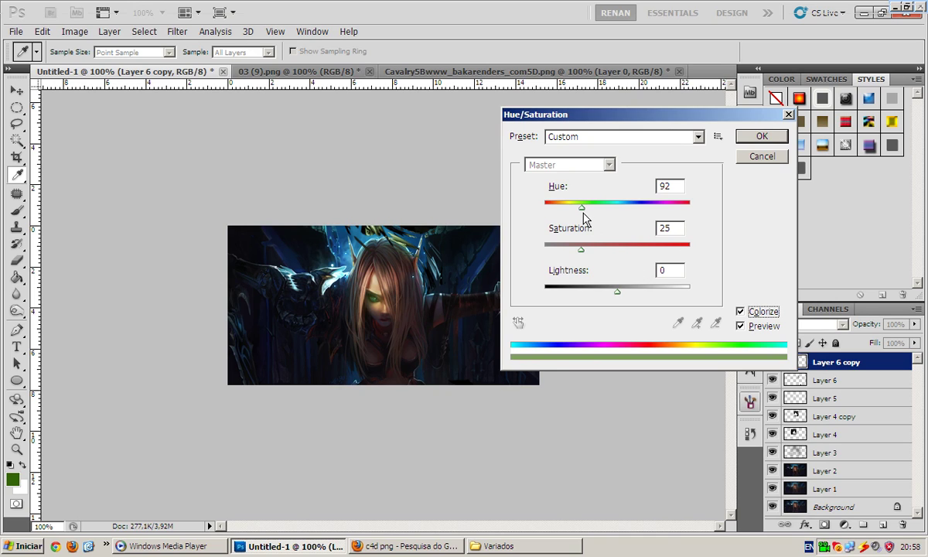
pyautogui.moveTo(582, 210); pyautogui.dragTo(626, 211)
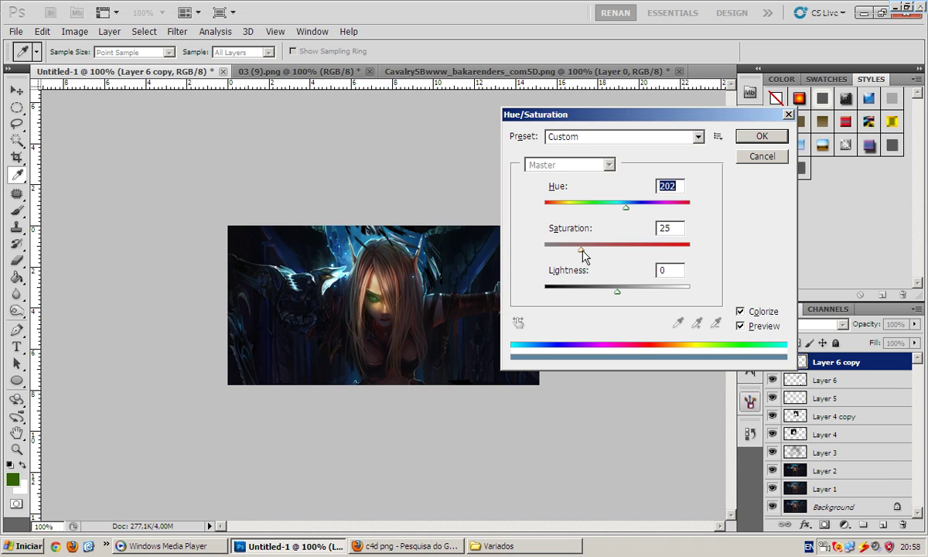
pyautogui.moveTo(582, 250)
pyautogui.mouseDown()
pyautogui.moveTo(717, 259)
pyautogui.moveTo(473, 240)
pyautogui.mouseUp()
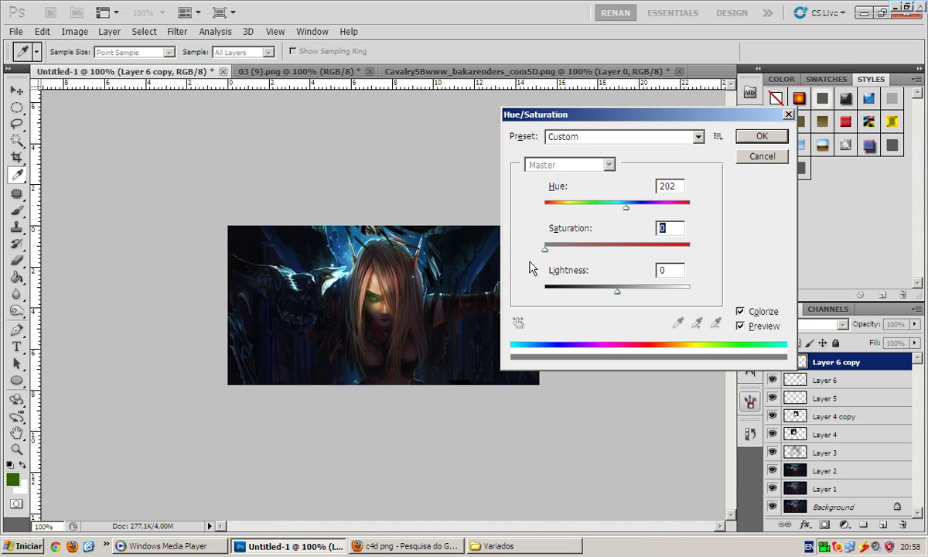
pyautogui.moveTo(544, 248); pyautogui.dragTo(623, 263)
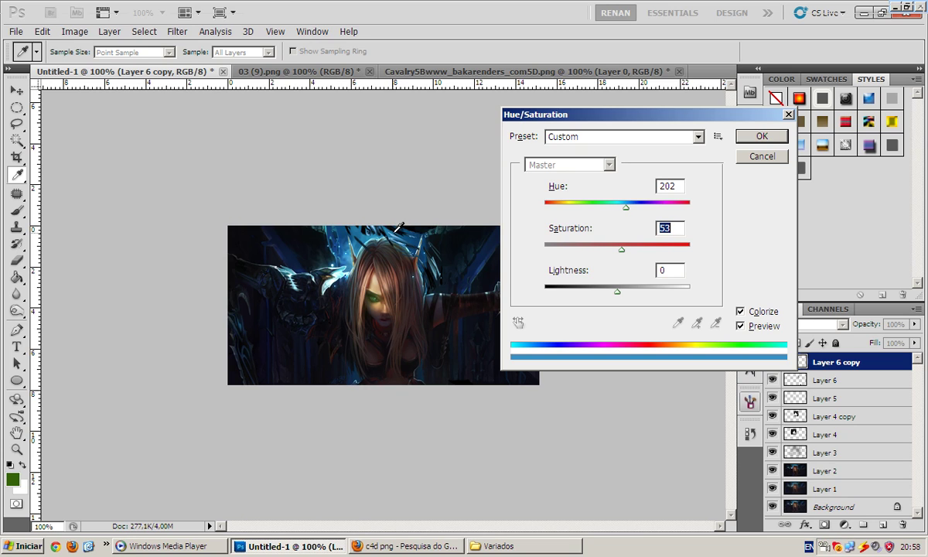
pyautogui.moveTo(617, 293)
pyautogui.mouseDown()
pyautogui.moveTo(704, 296)
pyautogui.moveTo(598, 300)
pyautogui.moveTo(616, 307)
pyautogui.moveTo(606, 307)
pyautogui.mouseUp()
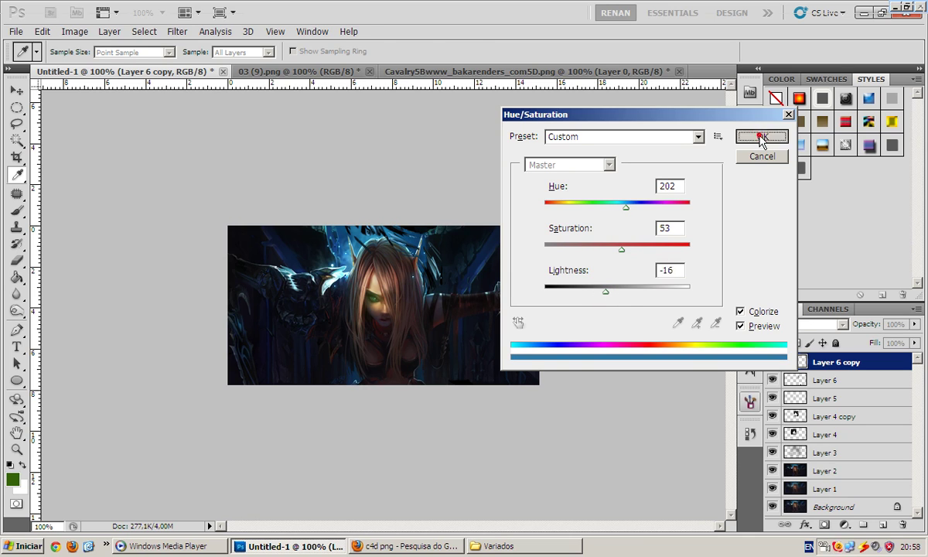
pyautogui.click(761, 137)
pyautogui.press('v')
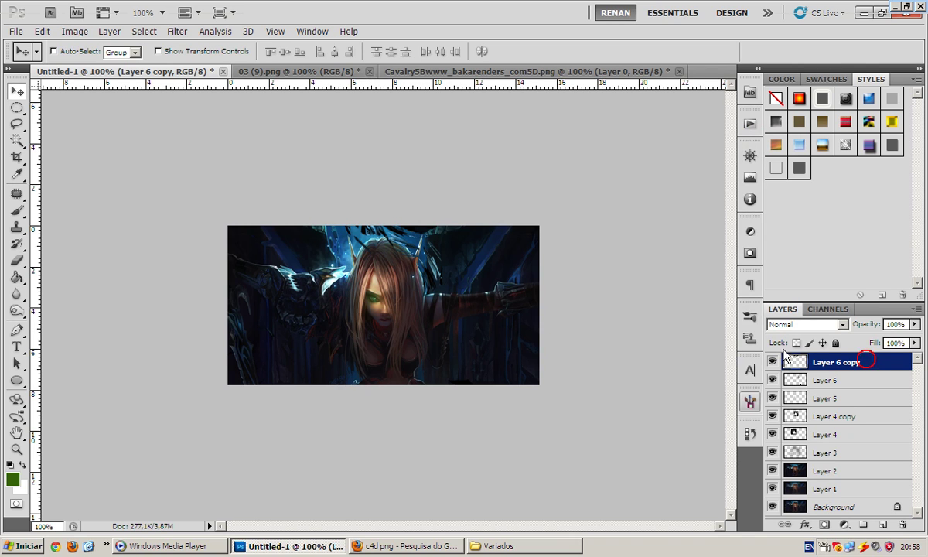
pyautogui.click(464, 71)
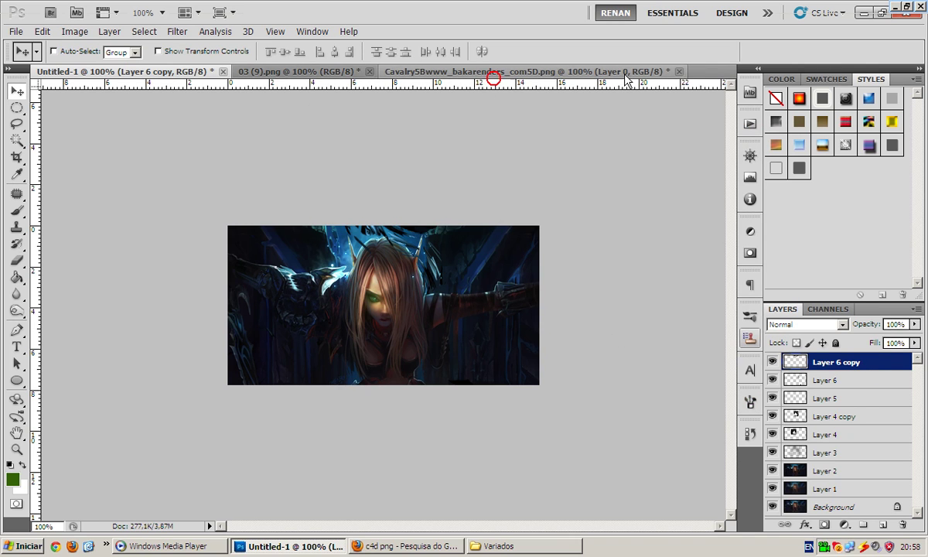
# Close the Cavalry document unsaved and preview c4d_6_by_deceptivx-d4qjn3u from the Variados folder
pyautogui.hotkey('ctrl', 'w')
pyautogui.click(455, 222)
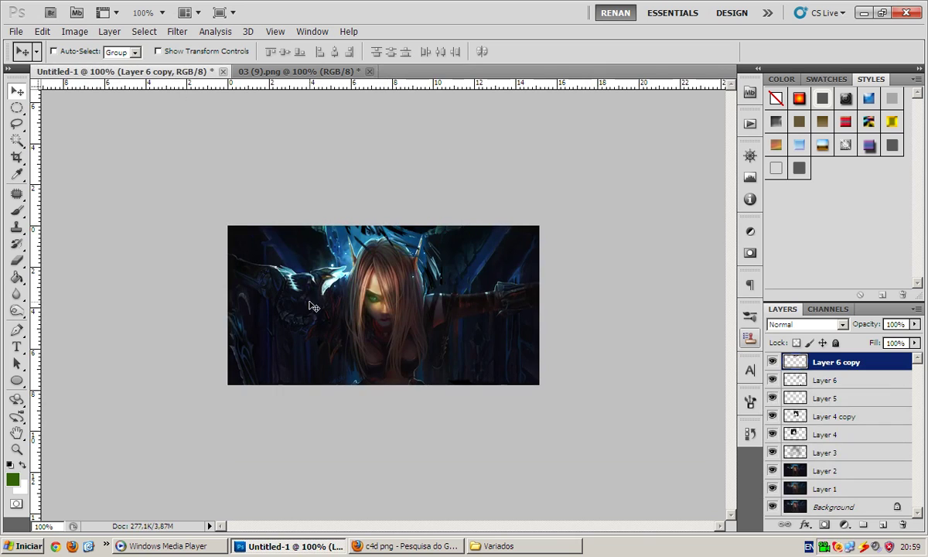
pyautogui.click(502, 546)
pyautogui.doubleClick(476, 276)
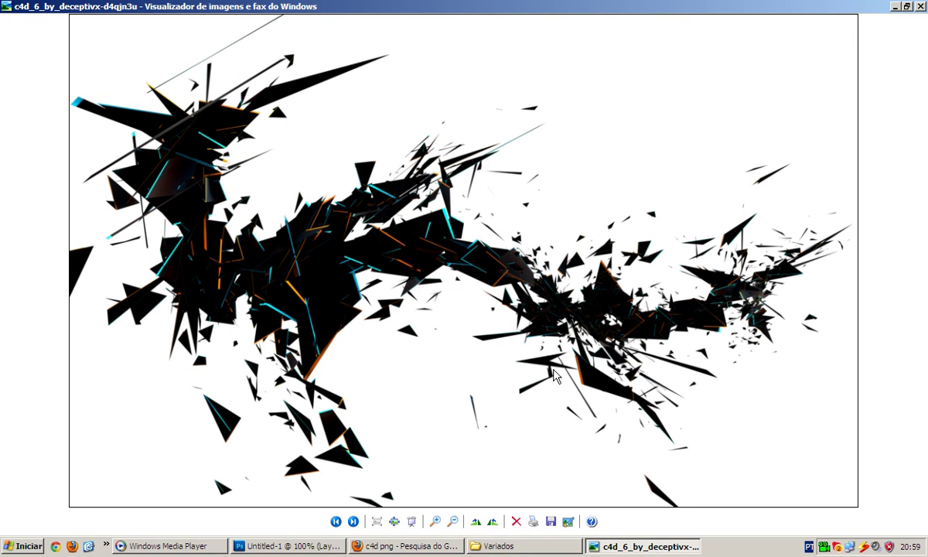
pyautogui.press('Escape')
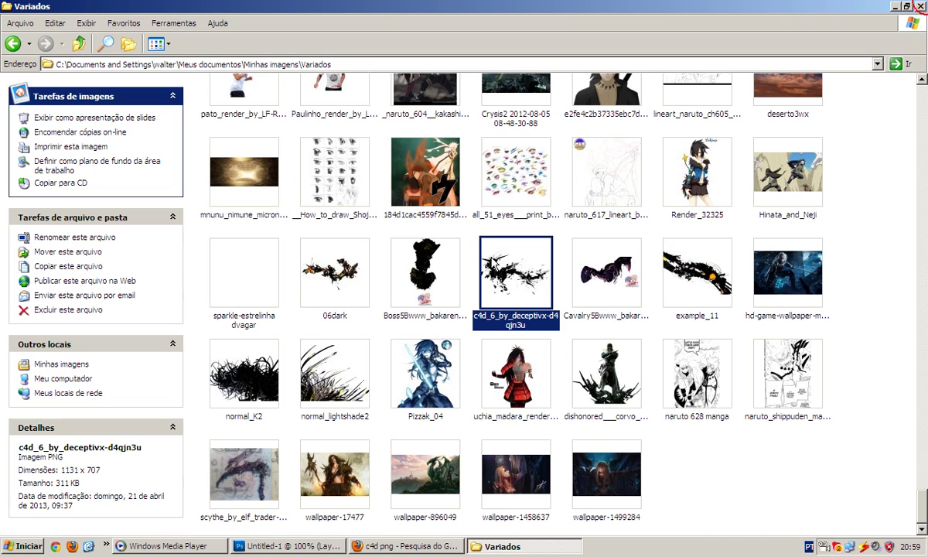
pyautogui.click(287, 545)
# Place the shard render into the banner as Layer 7, scaled to about 82%
pyautogui.moveTo(323, 422); pyautogui.dragTo(349, 10)
pyautogui.moveTo(152, 73)
pyautogui.mouseDown()
pyautogui.moveTo(422, 328)
pyautogui.moveTo(366, 332)
pyautogui.mouseUp()
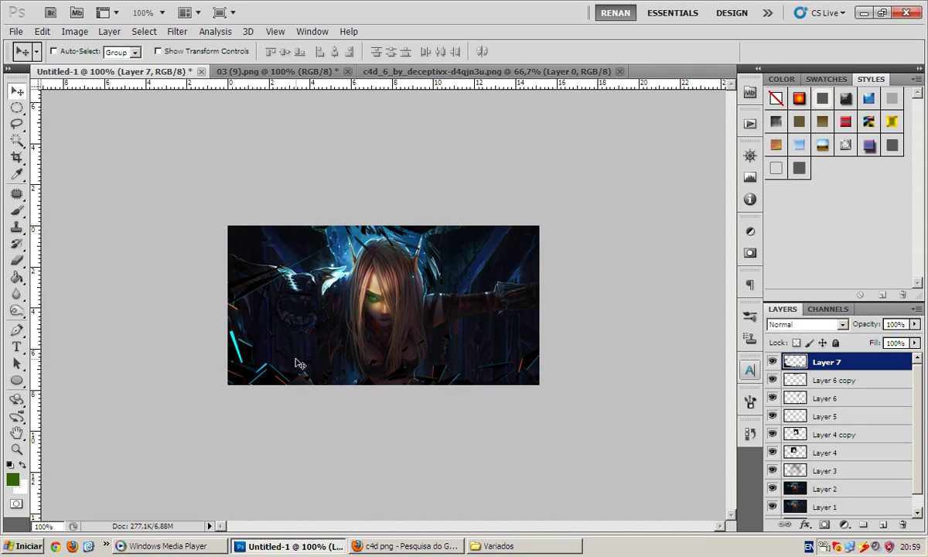
pyautogui.hotkey('ctrl', 't')
pyautogui.moveTo(654, 129); pyautogui.dragTo(586, 174)
pyautogui.moveTo(545, 255)
pyautogui.mouseDown()
pyautogui.moveTo(514, 296)
pyautogui.moveTo(538, 308)
pyautogui.moveTo(549, 301)
pyautogui.mouseUp()
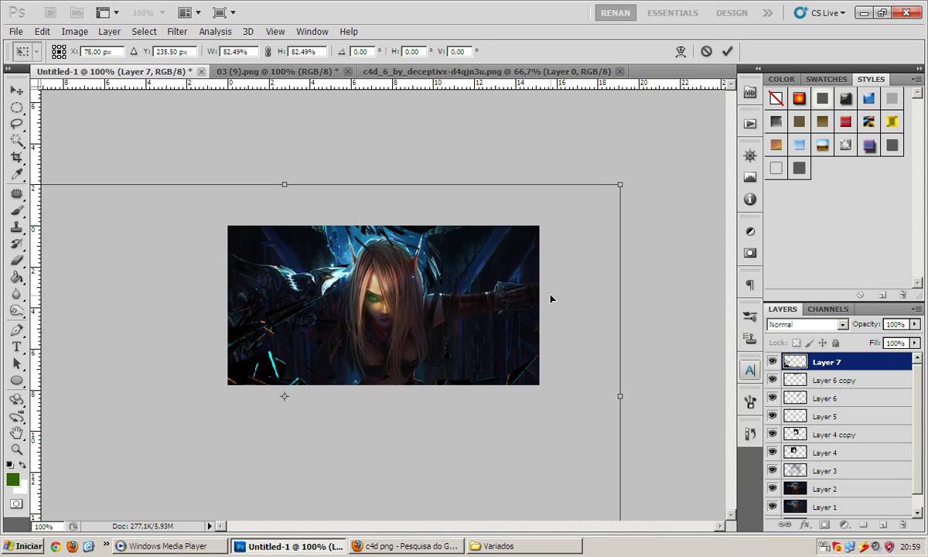
pyautogui.press('Return')
# Duplicate the shard layer, hide the copy, and erase Layer 7's lower-left streaks
pyautogui.hotkey('ctrl', 'j')
pyautogui.click(772, 362)
pyautogui.click(804, 379)
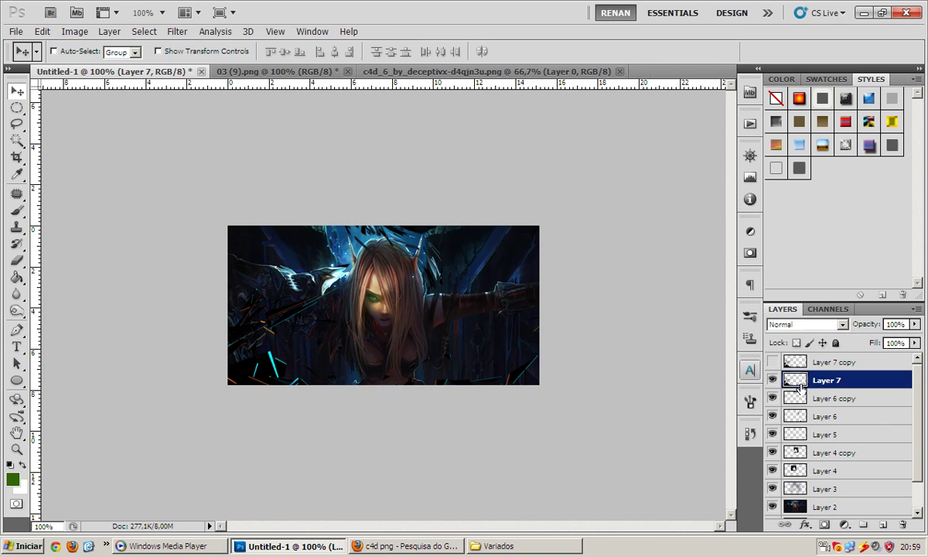
pyautogui.press('e')
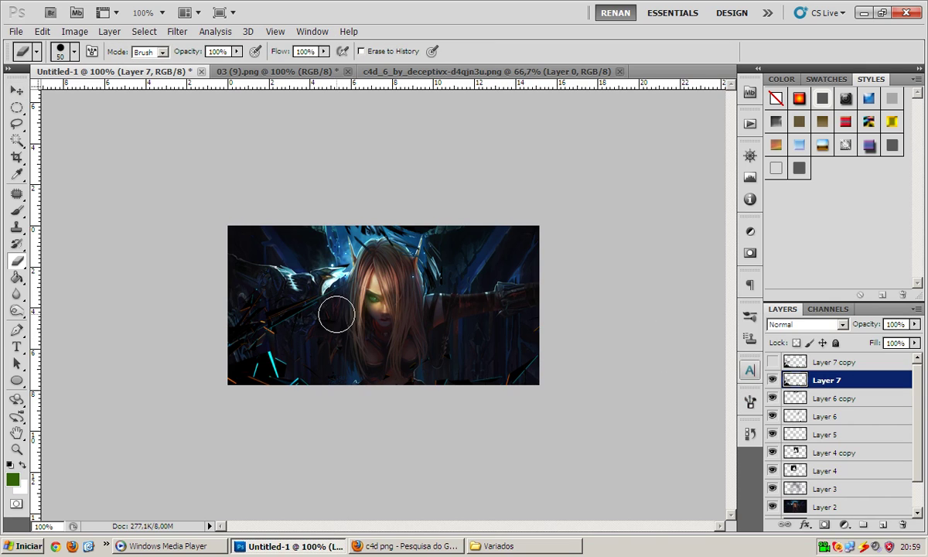
pyautogui.moveTo(300, 348); pyautogui.dragTo(323, 322)
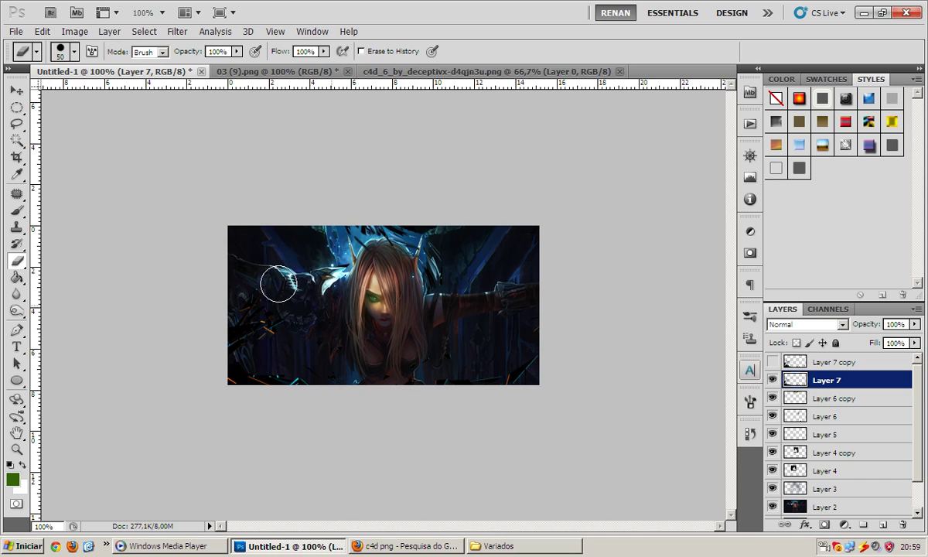
pyautogui.press('v')
pyautogui.moveTo(402, 366); pyautogui.dragTo(408, 372)
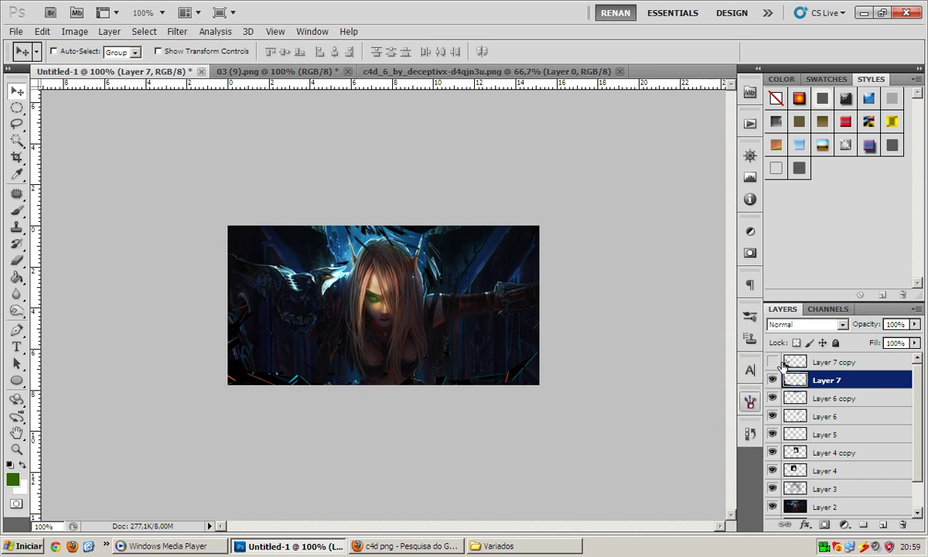
# Show Layer 7 copy, flip it vertically, and move it down and left
pyautogui.click(821, 363)
pyautogui.click(772, 362)
pyautogui.click(381, 395)
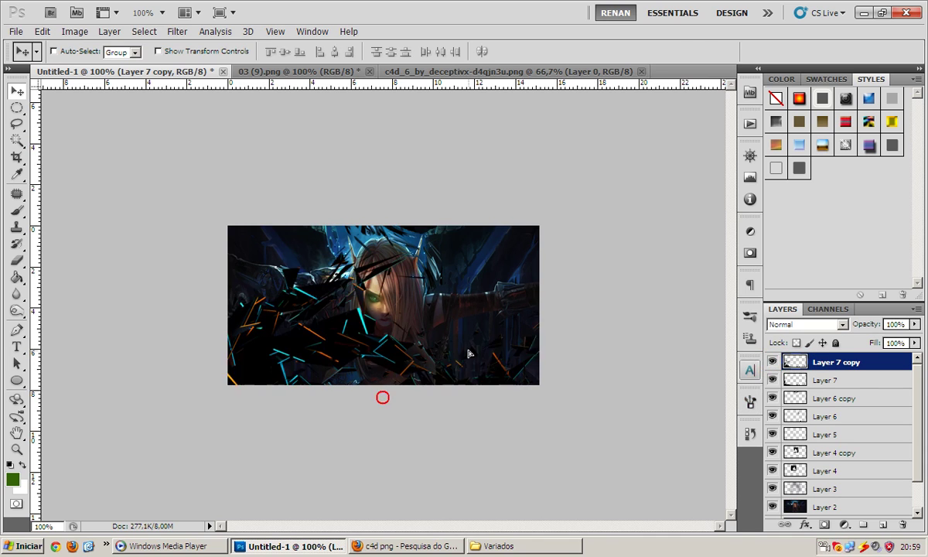
pyautogui.hotkey('ctrl', 't')
pyautogui.rightClick(369, 317)
pyautogui.click(402, 494)
pyautogui.moveTo(406, 280)
pyautogui.mouseDown()
pyautogui.moveTo(380, 430)
pyautogui.moveTo(435, 421)
pyautogui.mouseUp()
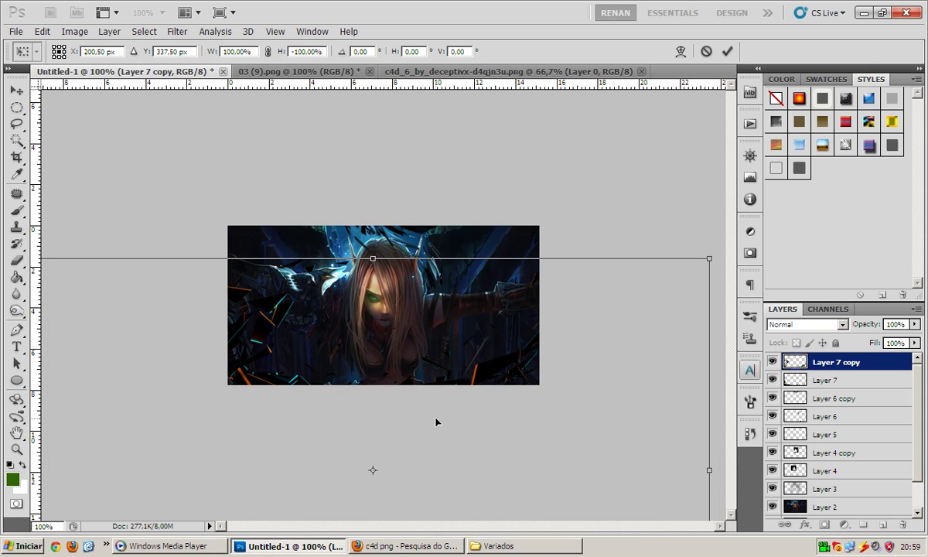
pyautogui.press('Return')
# Try a Layer 7 copy 2 moved to the bottom-left, then delete it
pyautogui.hotkey('ctrl', 'j')
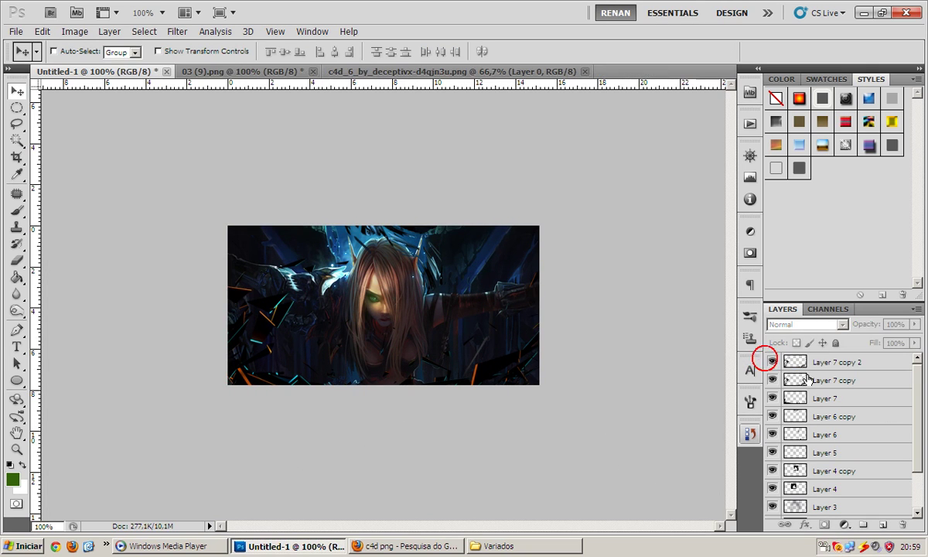
pyautogui.click(771, 362)
pyautogui.click(834, 379)
pyautogui.press('e')
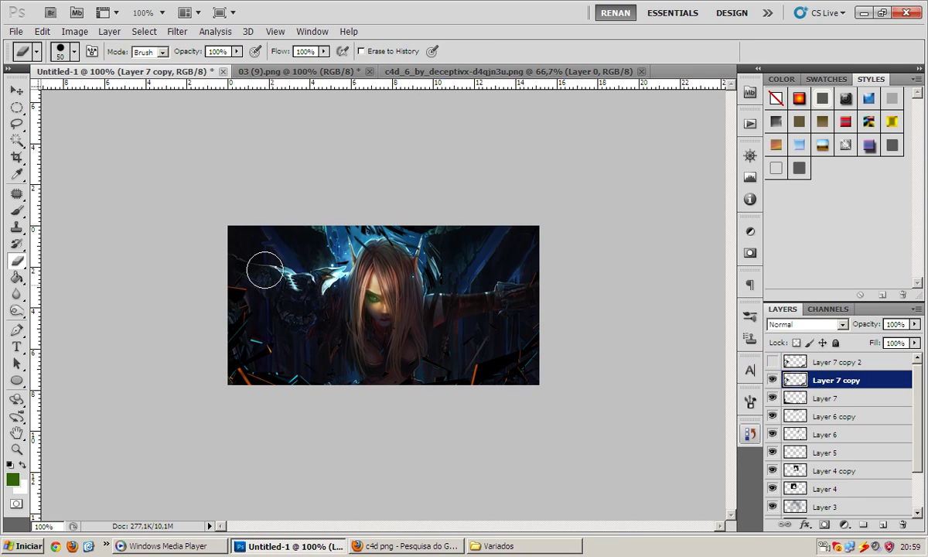
pyautogui.press('v')
pyautogui.click(771, 362)
pyautogui.click(835, 362)
pyautogui.moveTo(410, 345); pyautogui.dragTo(300, 417)
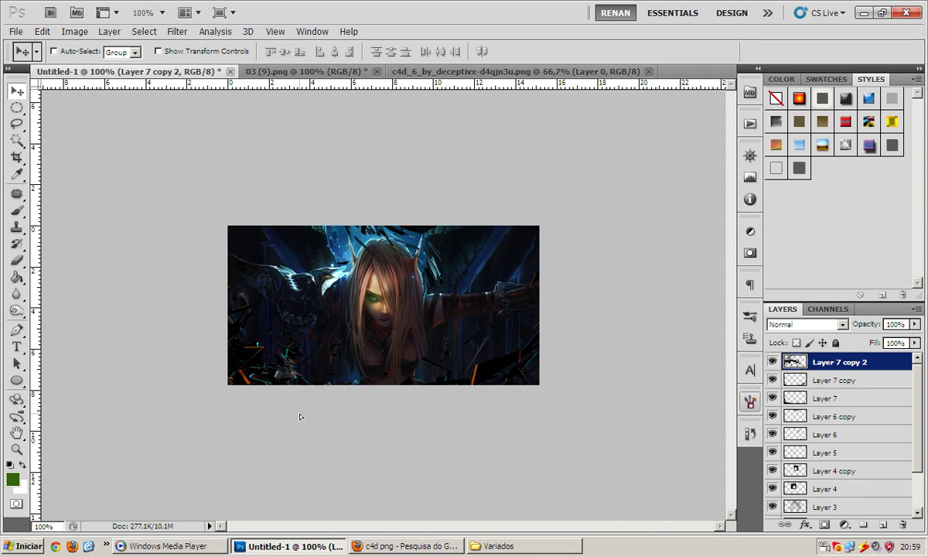
pyautogui.press('Delete')
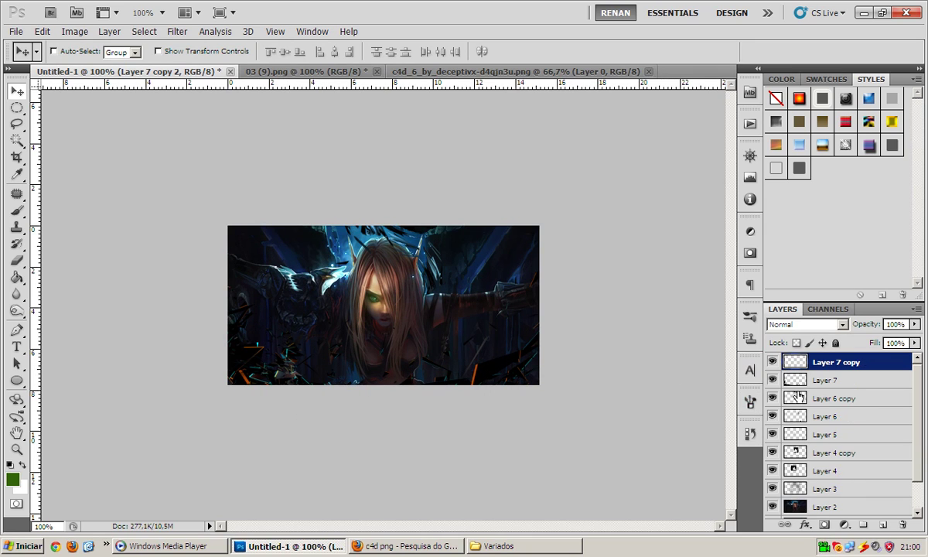
# Toggle Layer 7 copy and Layer 7 visibility to compare, leaving Layer 7 selected
pyautogui.click(770, 362)
pyautogui.click(770, 363)
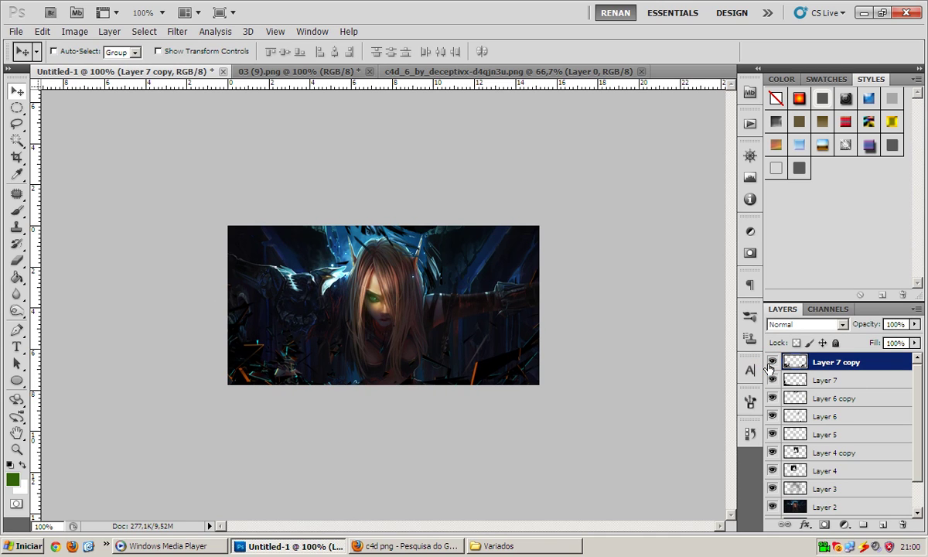
pyautogui.click(770, 363)
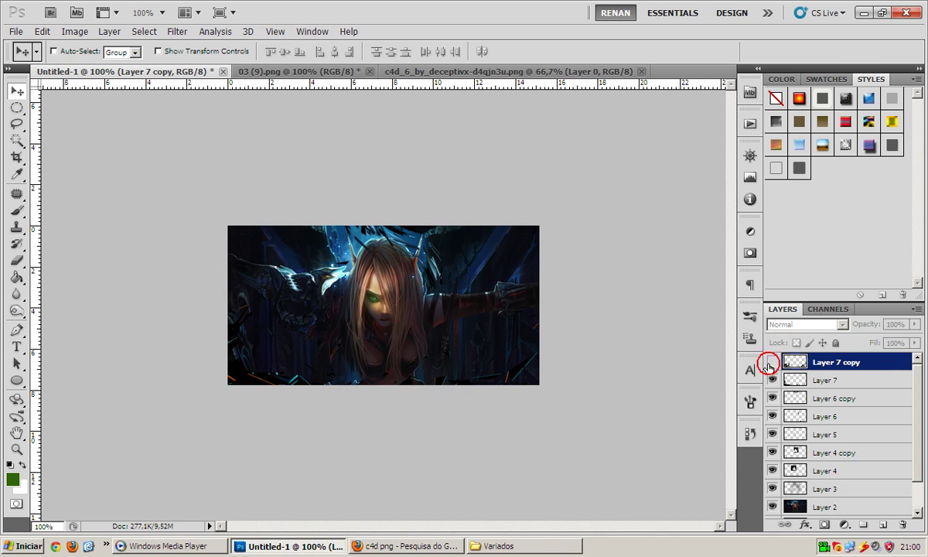
pyautogui.click(771, 363)
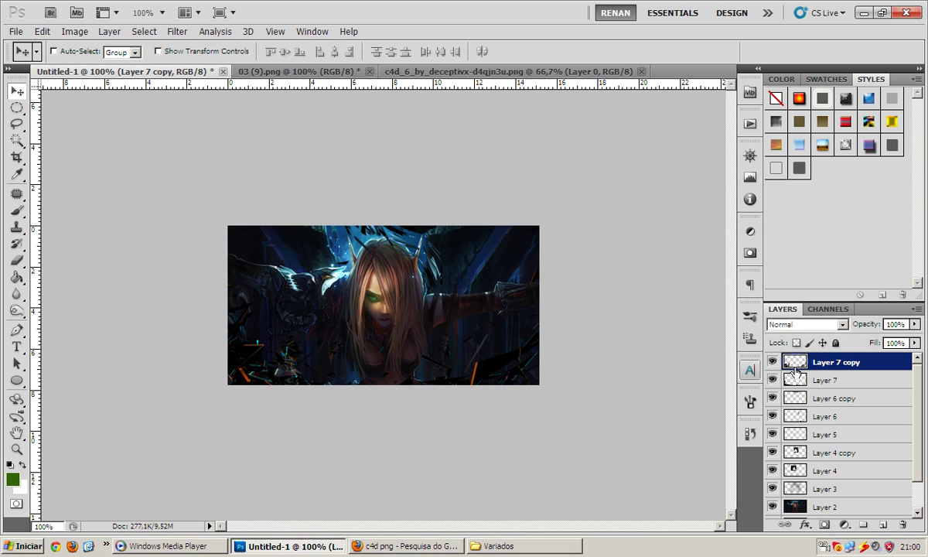
pyautogui.click(771, 362)
pyautogui.click(771, 362)
pyautogui.click(772, 380)
pyautogui.click(772, 362)
pyautogui.click(824, 379)
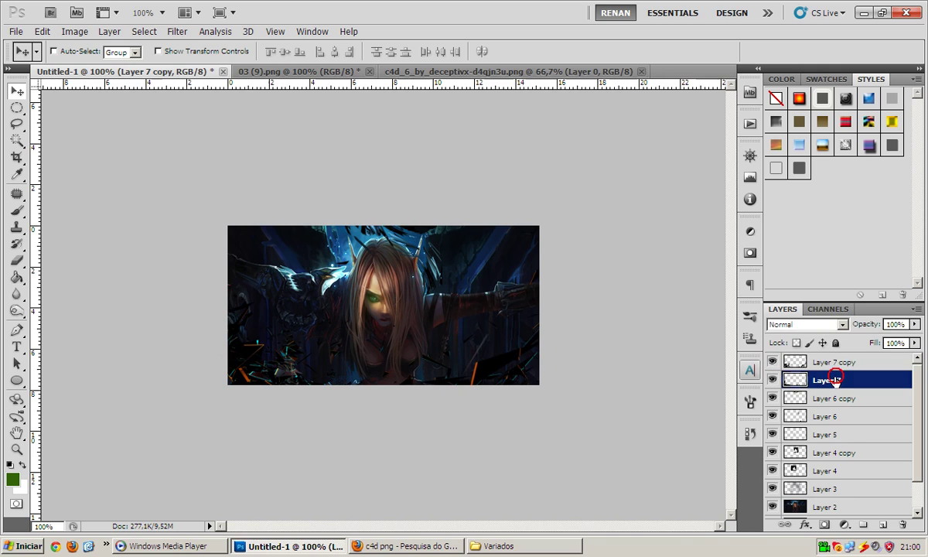
# Add Layer 8 and set up a 137 px brush with a dark blue foreground
pyautogui.click(882, 527)
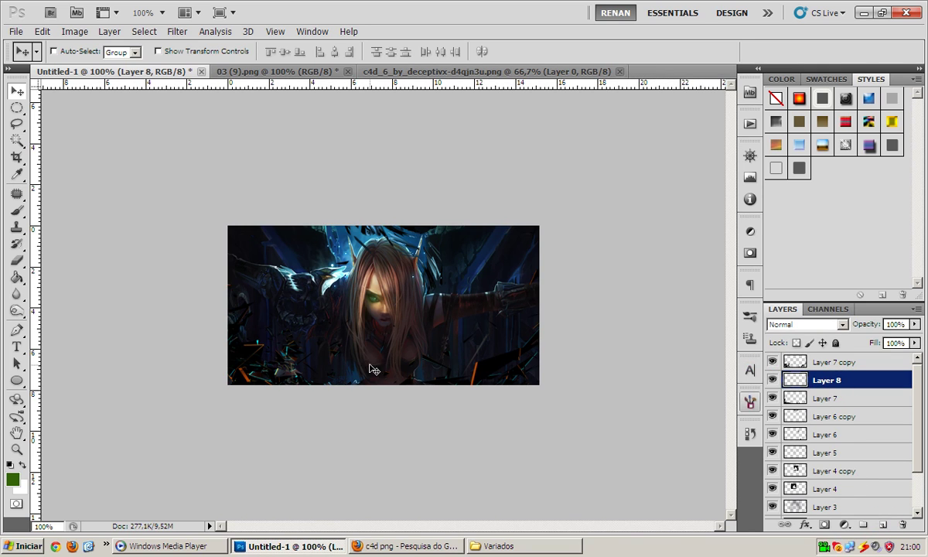
pyautogui.click(16, 208)
pyautogui.click(12, 478)
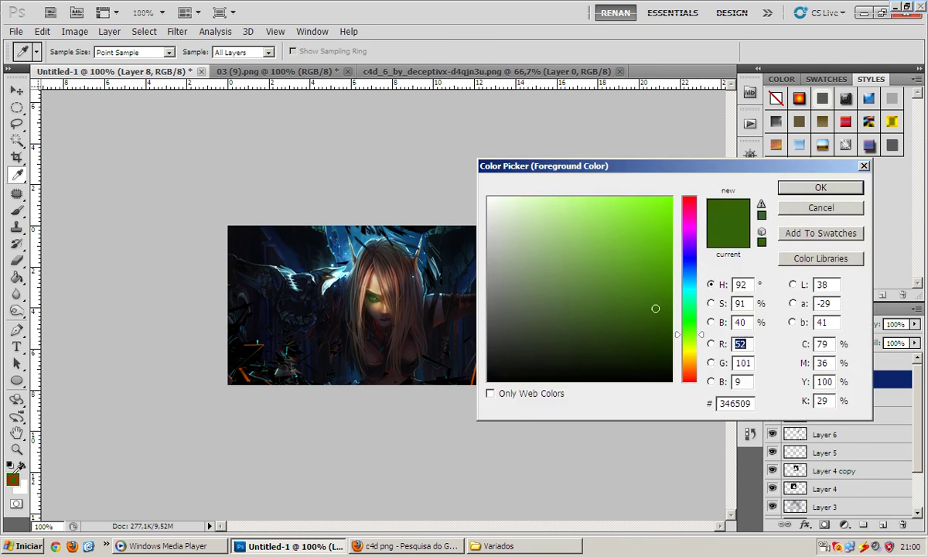
pyautogui.click(698, 285)
pyautogui.click(659, 323)
pyautogui.press('Return')
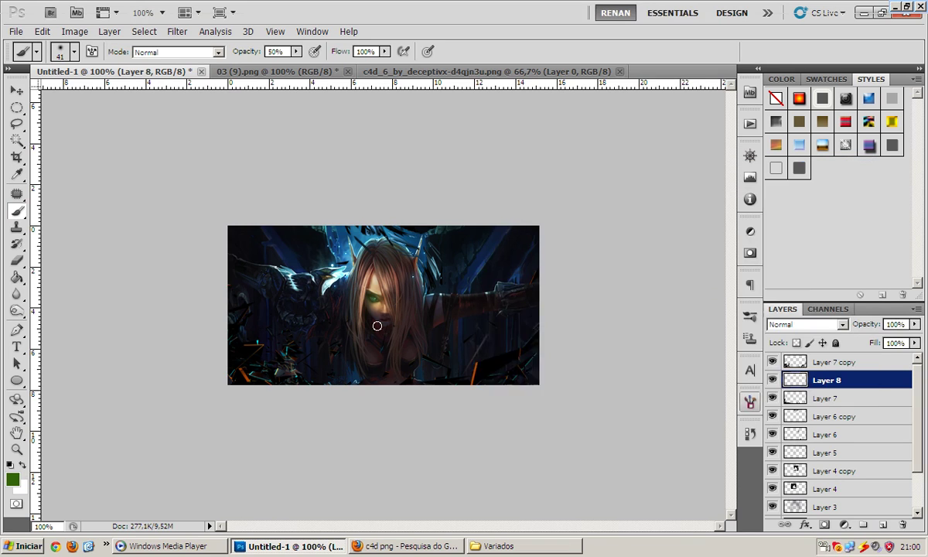
pyautogui.rightClick(365, 324)
pyautogui.click(460, 350)
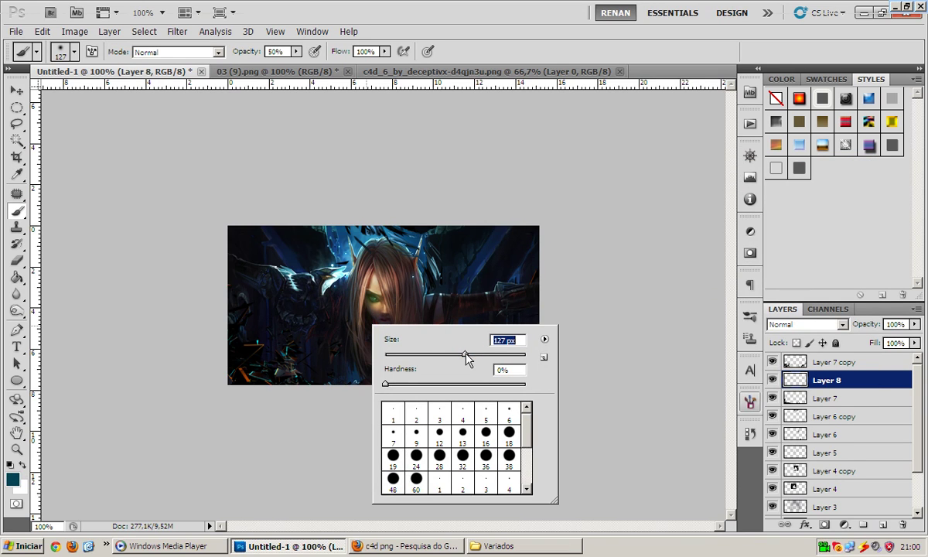
pyautogui.click(267, 358)
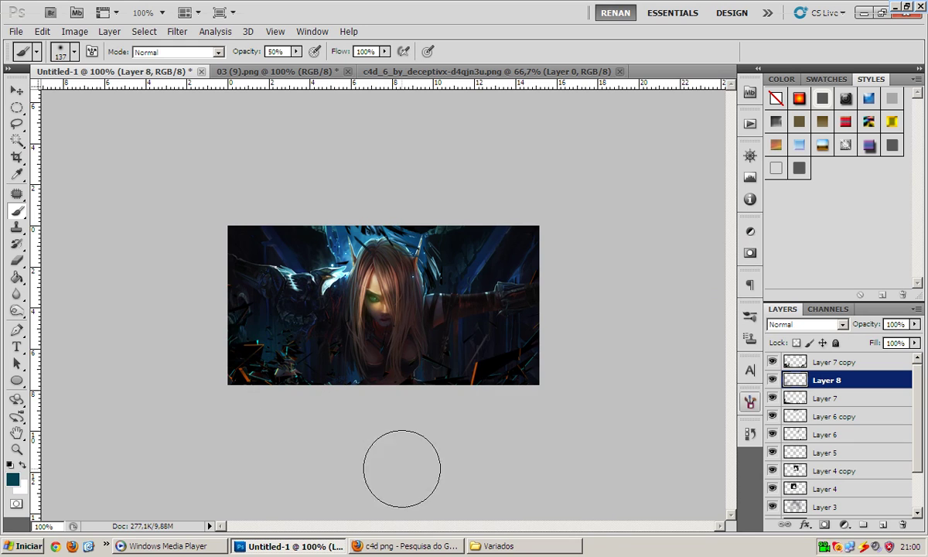
# Set Layer 8 to Linear Dodge (Add) and paint blue glow at the lower centre, brush shrunk to 99 px
pyautogui.click(804, 324)
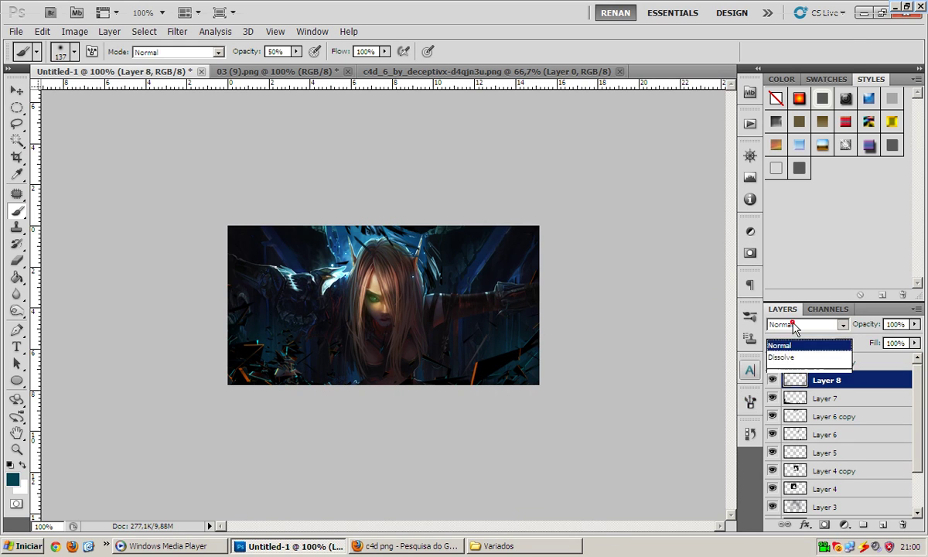
pyautogui.click(799, 145)
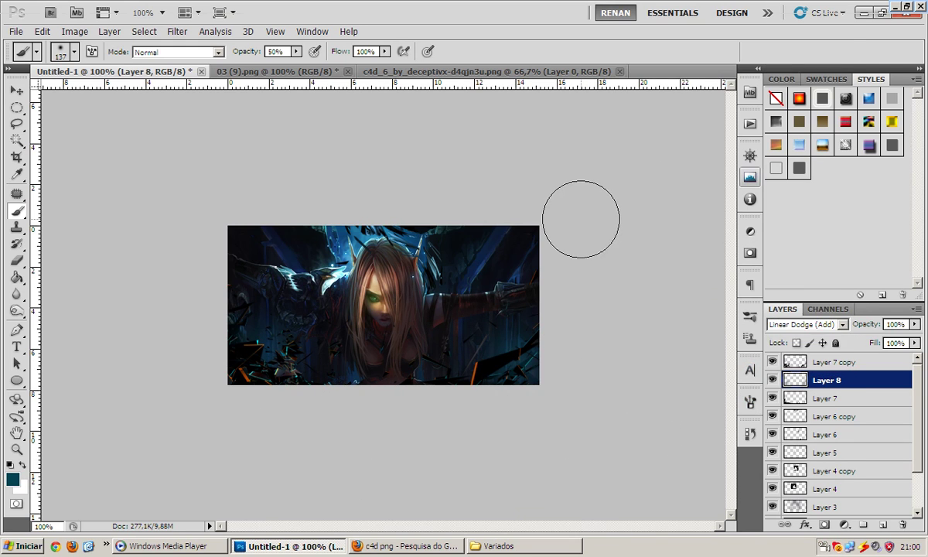
pyautogui.click(351, 385)
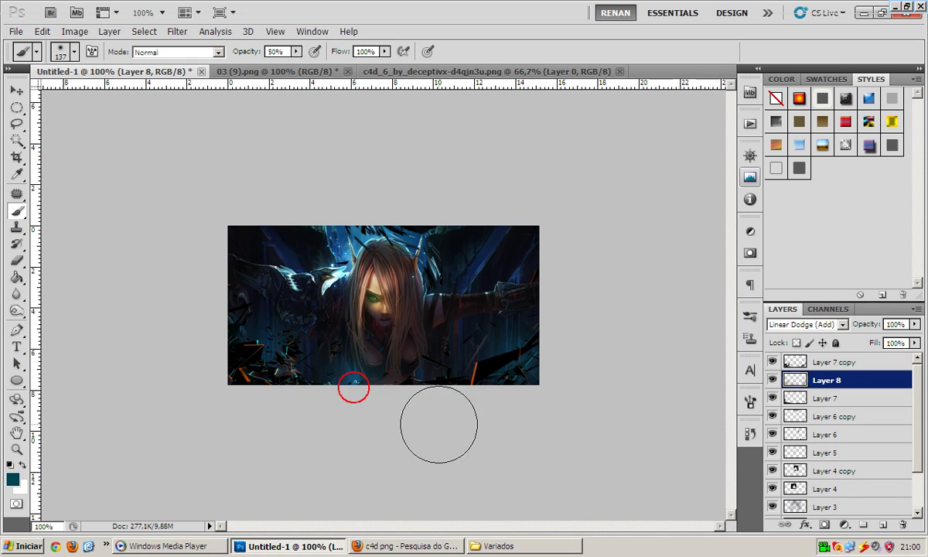
pyautogui.rightClick(382, 340)
pyautogui.moveTo(503, 374); pyautogui.dragTo(490, 374)
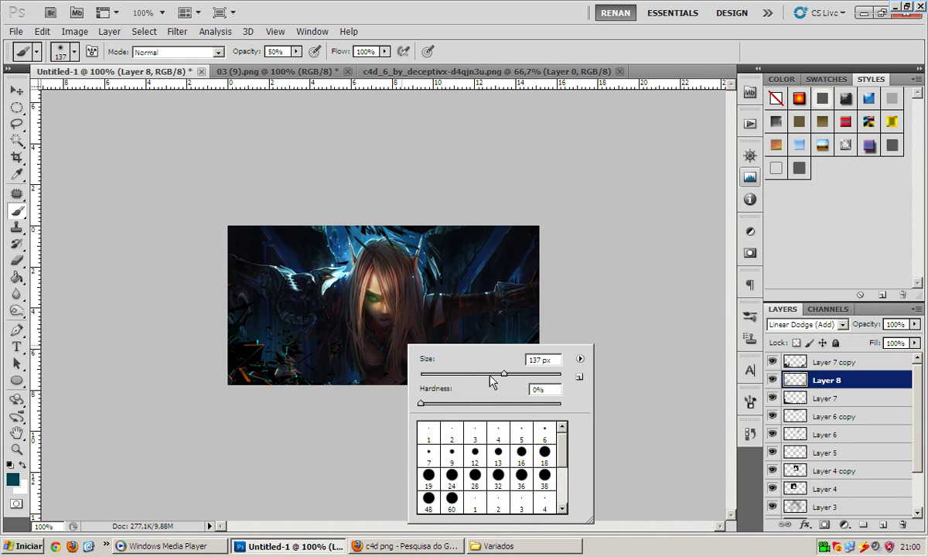
pyautogui.press('Return')
pyautogui.click(422, 376)
# Select Layer 7 copy and browse the adjustment-layer list without adding one
pyautogui.press('v')
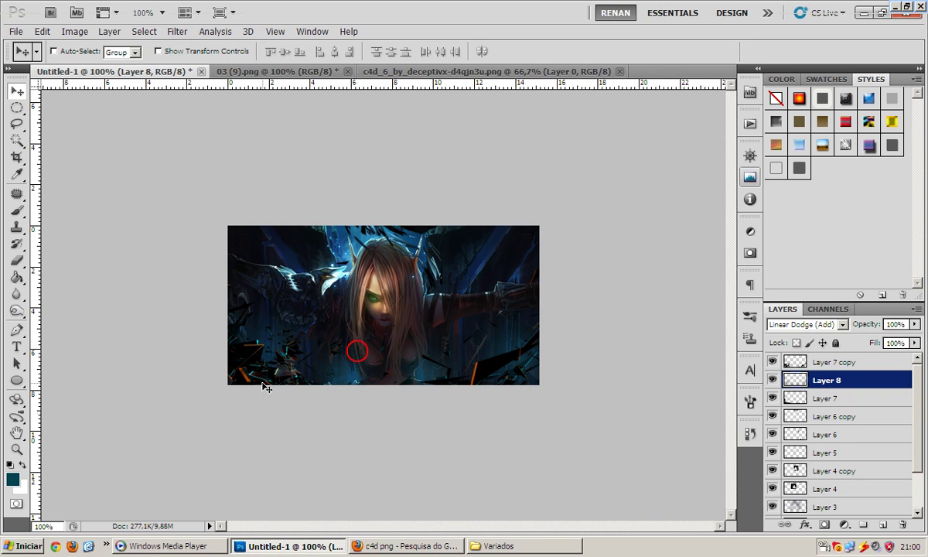
pyautogui.click(831, 362)
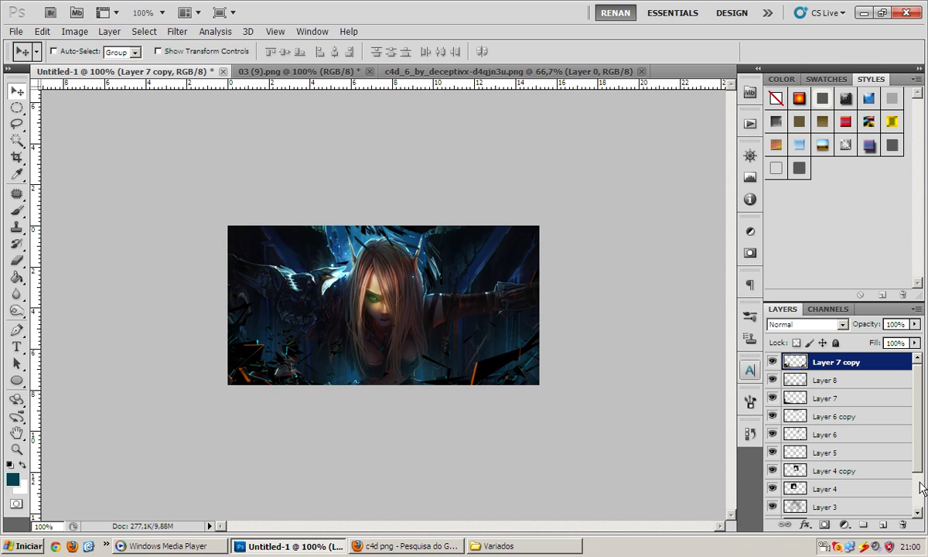
pyautogui.click(844, 525)
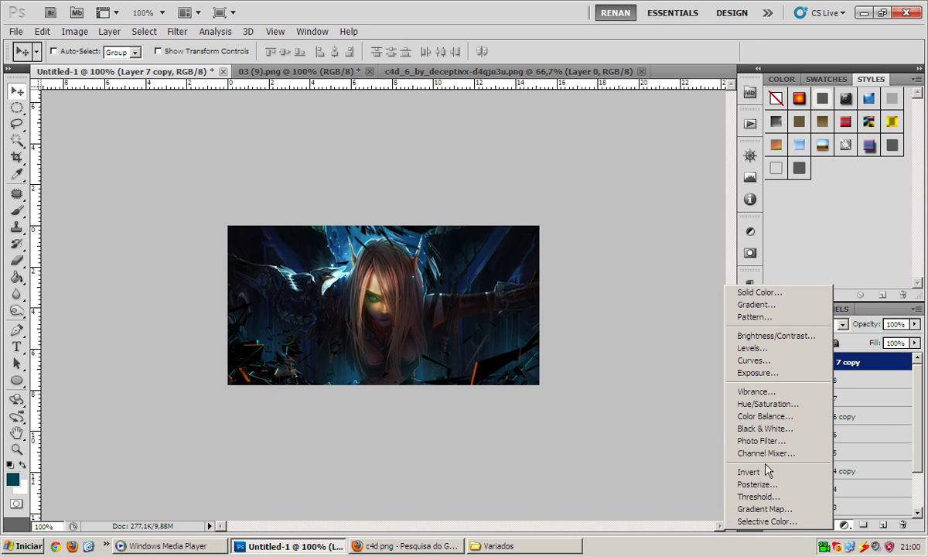
pyautogui.click(392, 355)
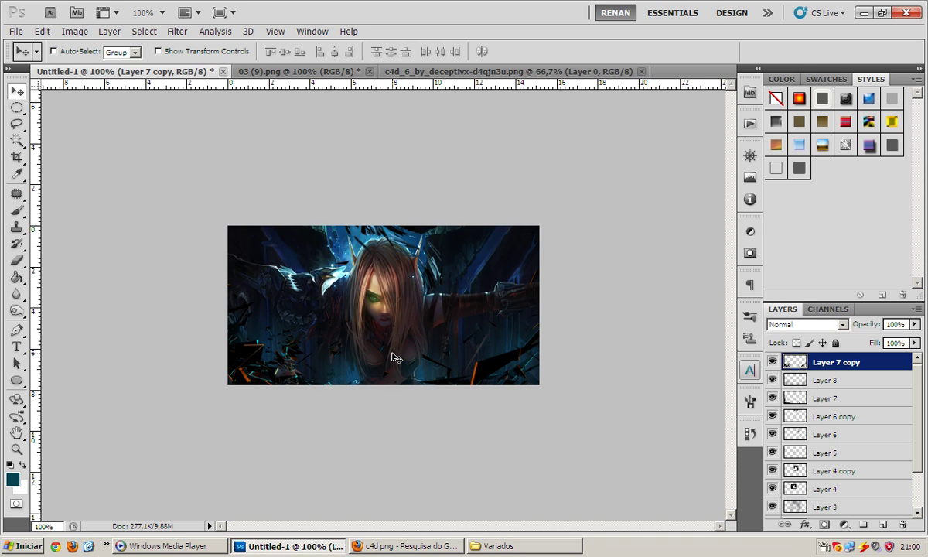
pyautogui.click(839, 548)
# Glance through the Louquinhos, Maluquinhos and Ihaaaaa Skype group chats, then close Skype
pyautogui.click(435, 490)
pyautogui.click(87, 211)
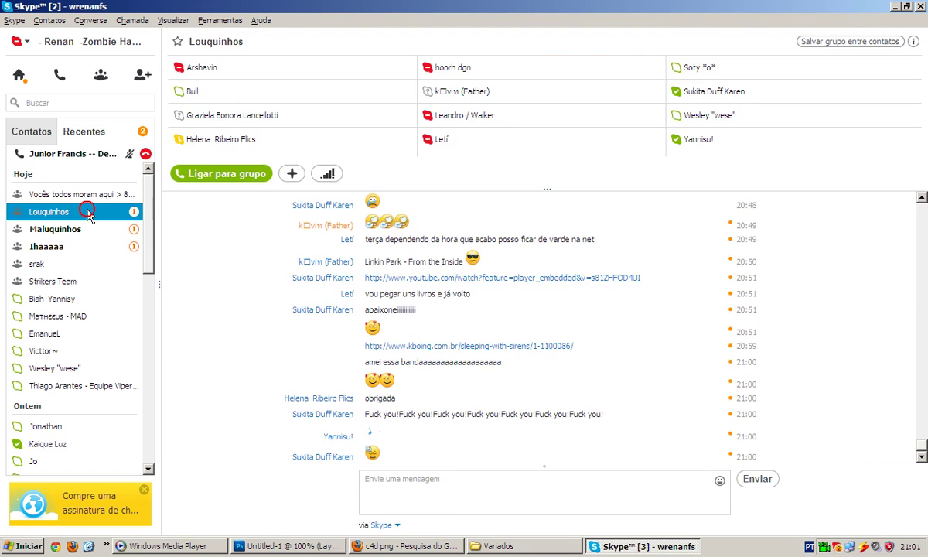
pyautogui.click(89, 229)
pyautogui.click(89, 247)
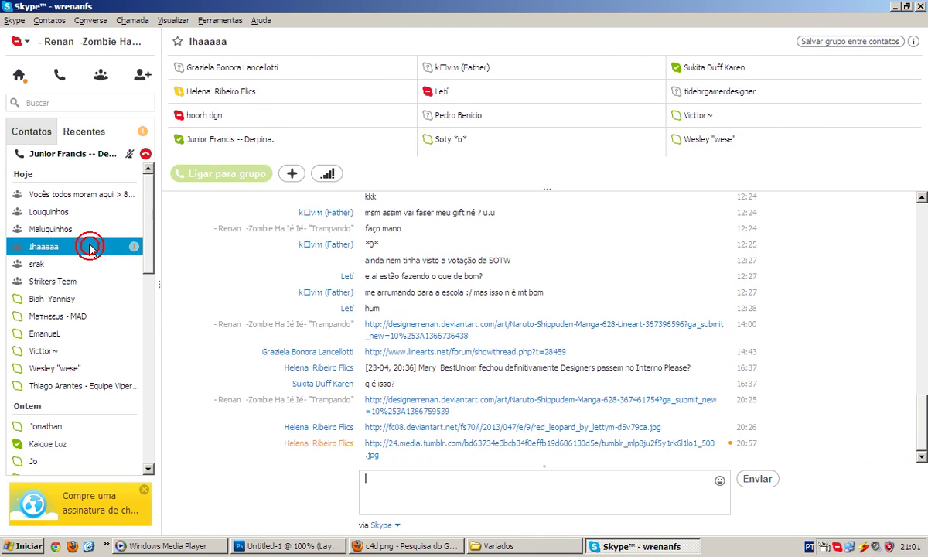
pyautogui.click(85, 229)
pyautogui.click(85, 211)
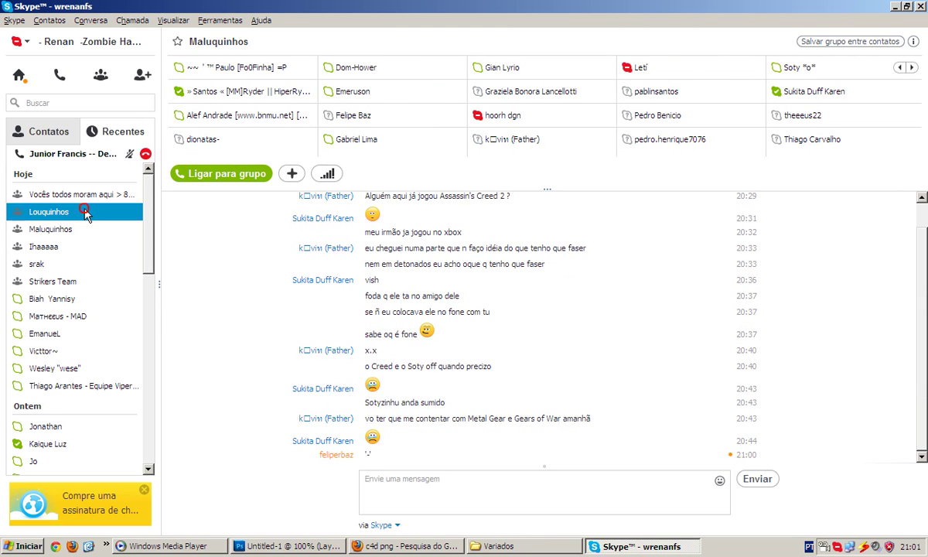
pyautogui.click(920, 6)
# Add Layer 9 and brush colour onto the image's lower-left corner and lower edge
pyautogui.click(873, 370)
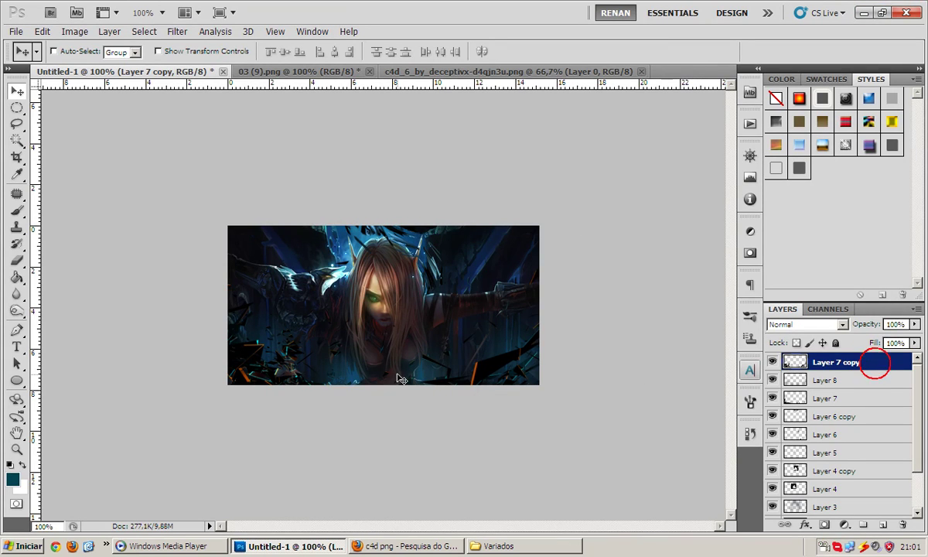
pyautogui.click(882, 525)
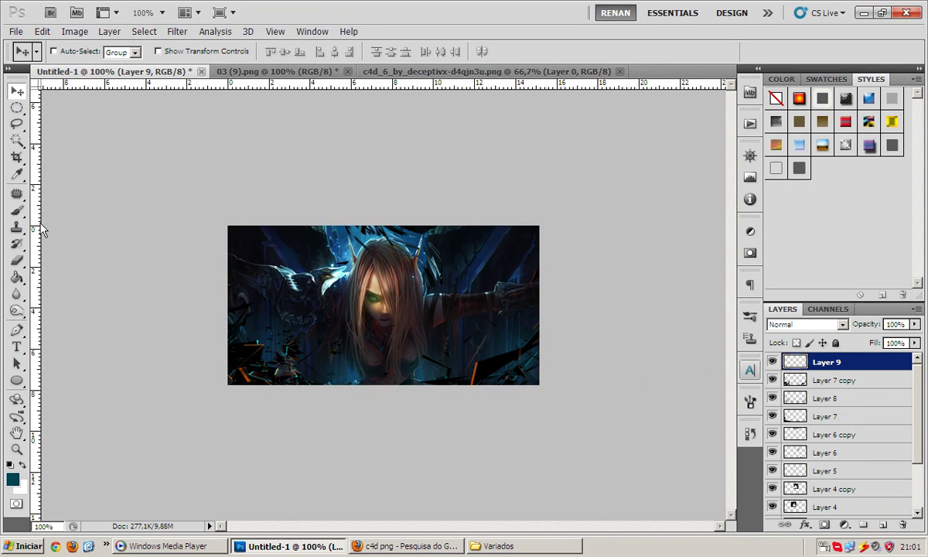
pyautogui.click(17, 209)
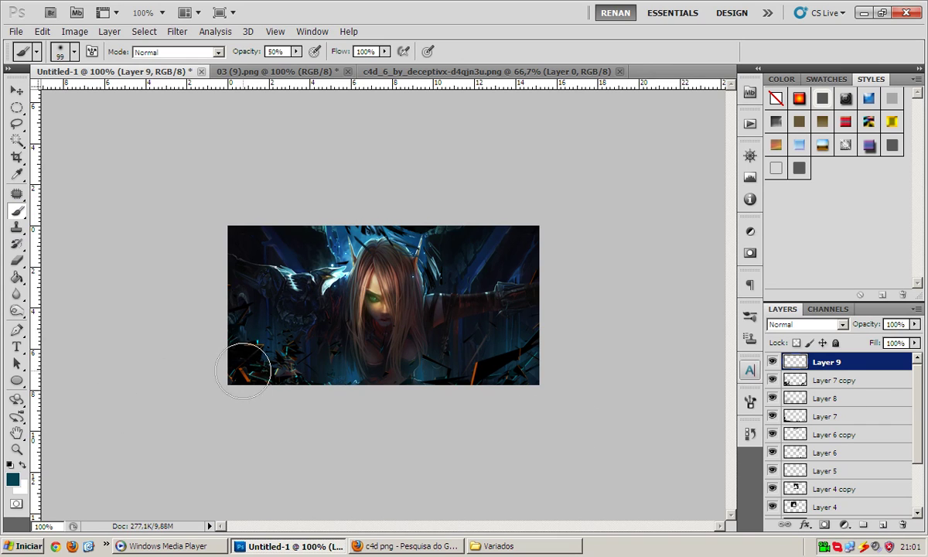
pyautogui.click(242, 361)
pyautogui.click(245, 386)
# Set Layer 9 to Hue blending, paint more lower-left colour, and add an empty Layer 10
pyautogui.click(796, 323)
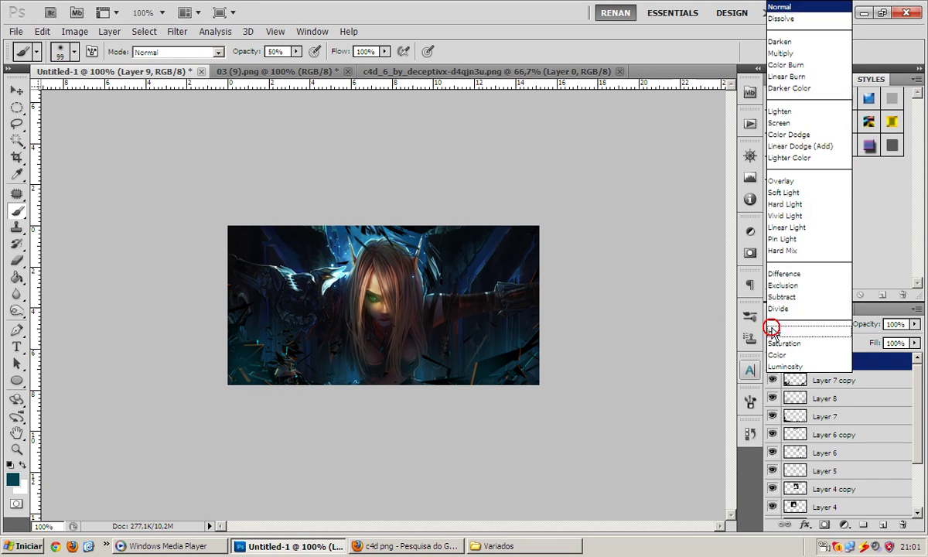
pyautogui.click(793, 328)
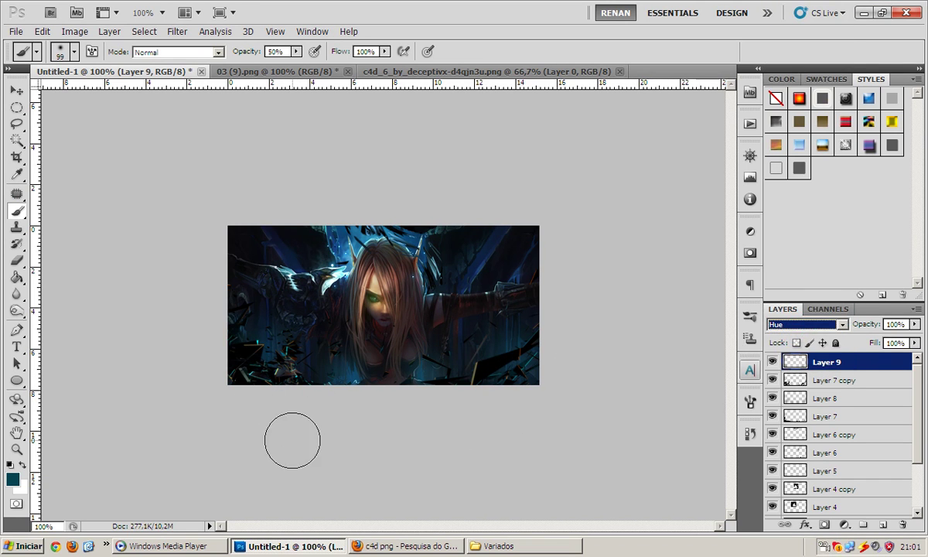
pyautogui.click(286, 377)
pyautogui.press('v')
pyautogui.click(868, 363)
pyautogui.click(880, 526)
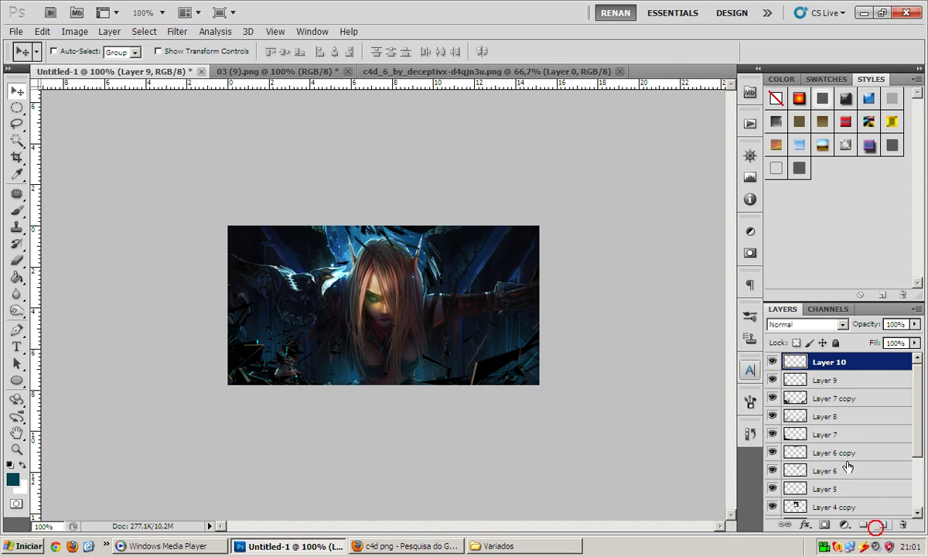
pyautogui.click(71, 31)
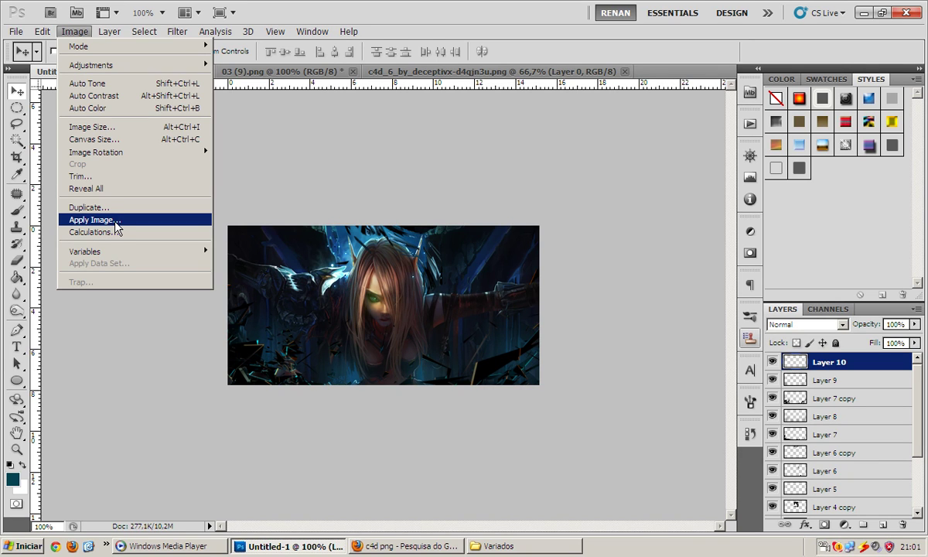
# Fill Layer 10 with a merged copy of the elf image via Apply Image
pyautogui.click(116, 224)
pyautogui.press('Return')
pyautogui.click(345, 332)
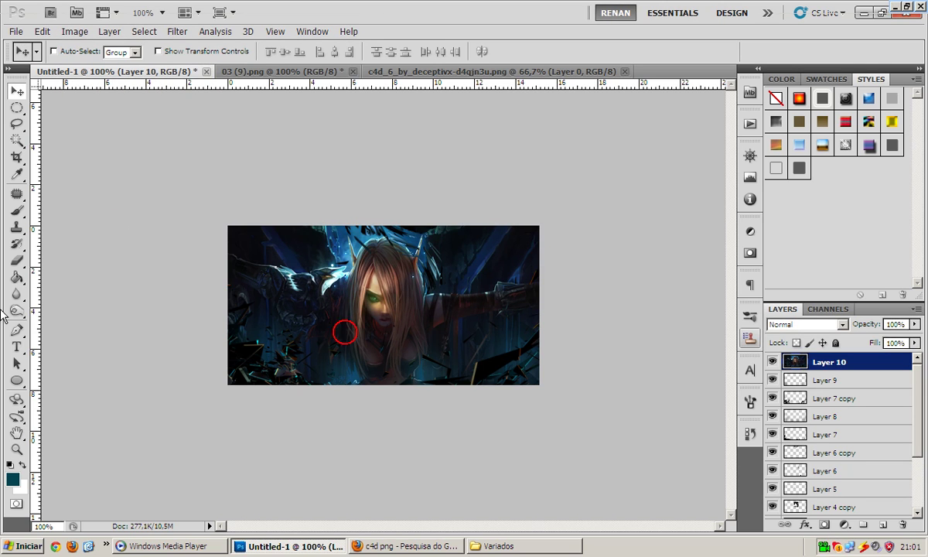
# Burn the artwork's top-left and right edges darker, then toggle Layer 10 to compare
pyautogui.click(16, 310)
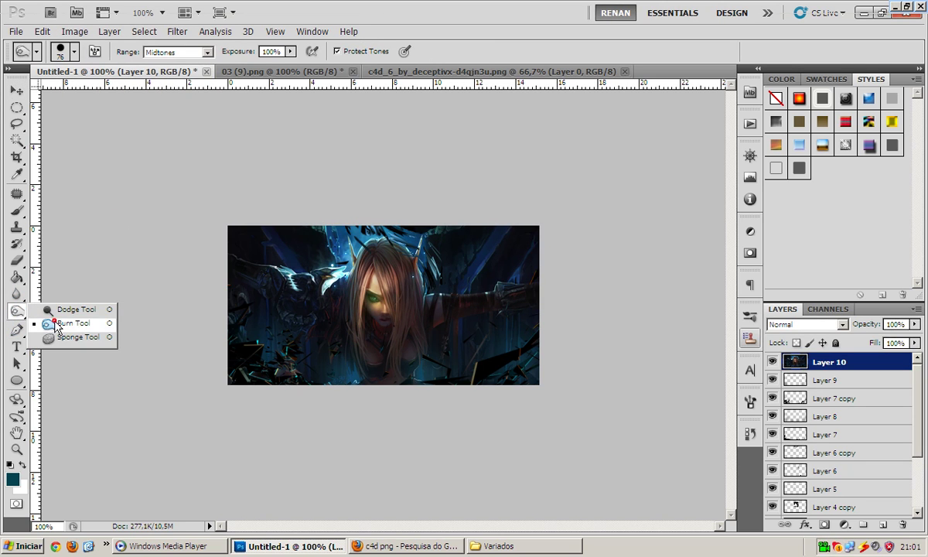
pyautogui.click(68, 325)
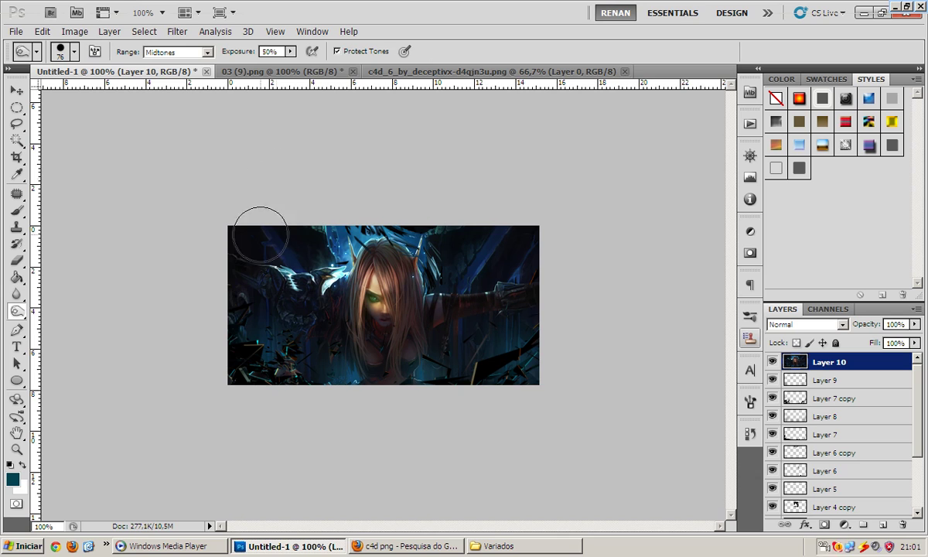
pyautogui.moveTo(301, 238); pyautogui.dragTo(307, 240)
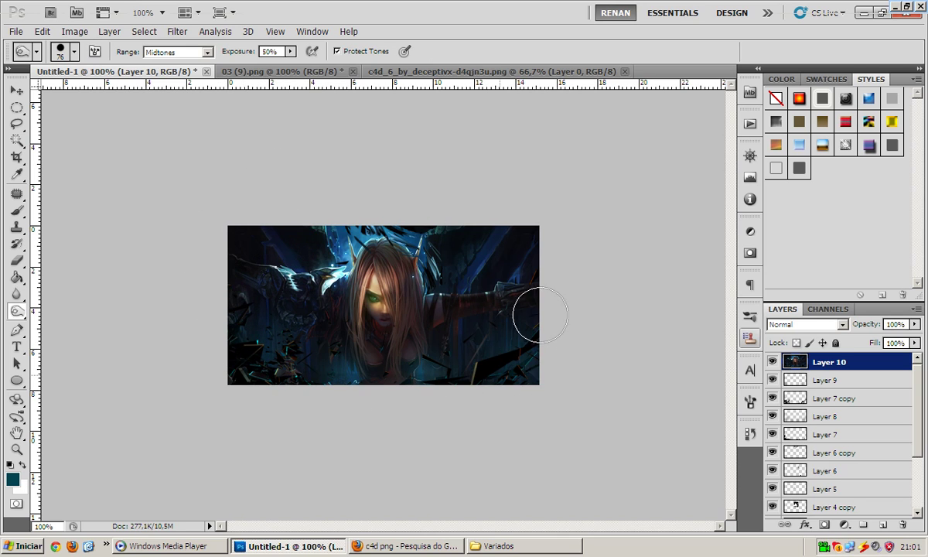
pyautogui.moveTo(505, 280); pyautogui.dragTo(544, 347)
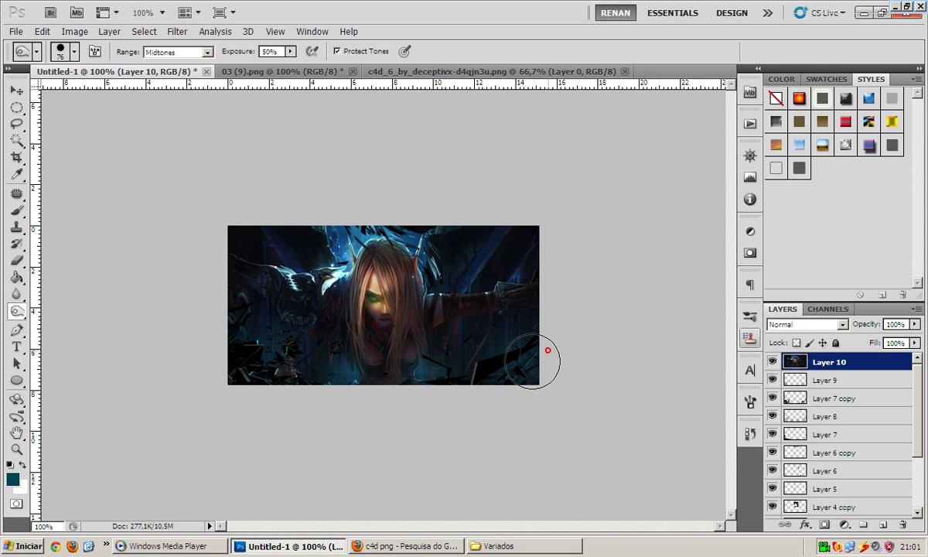
pyautogui.press('v')
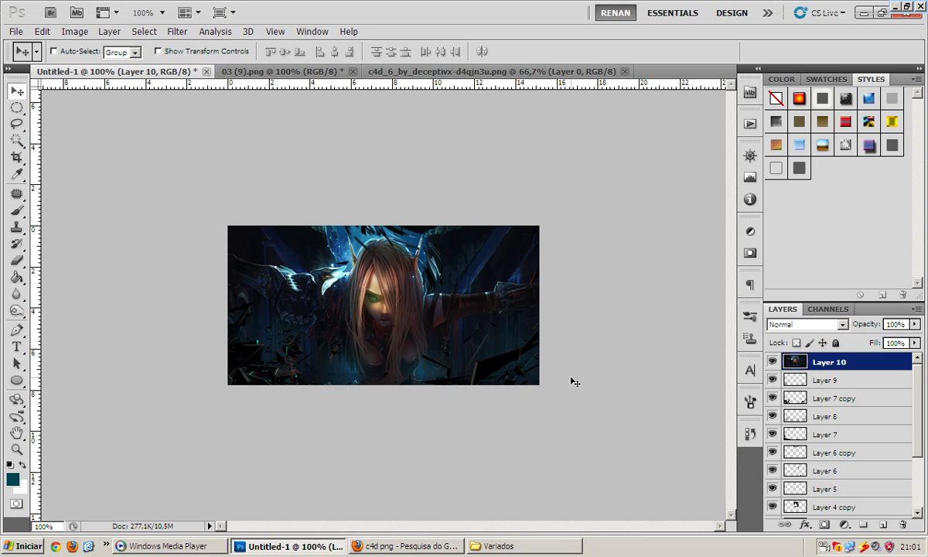
pyautogui.click(771, 363)
pyautogui.click(772, 365)
pyautogui.click(844, 525)
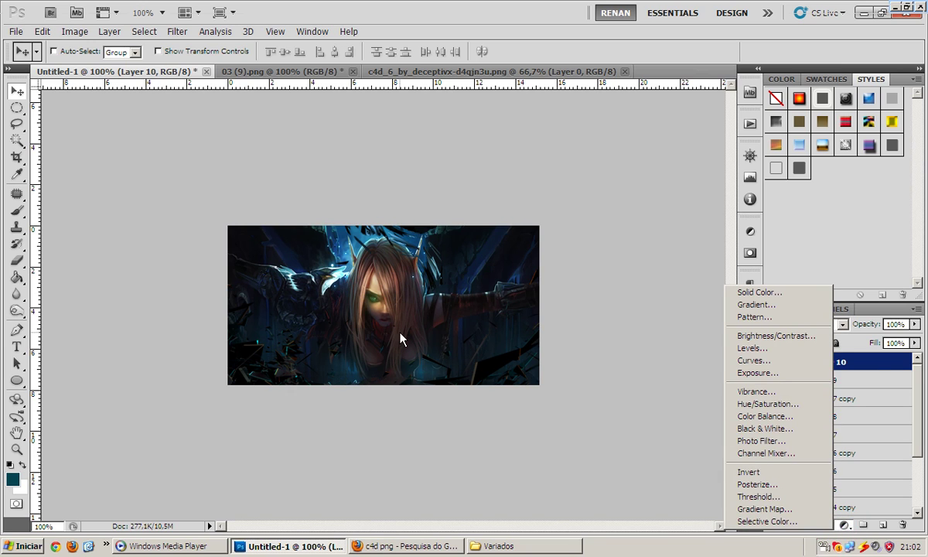
# Add a Gradient Map adjustment layer using the black-to-white gradient
pyautogui.click(870, 357)
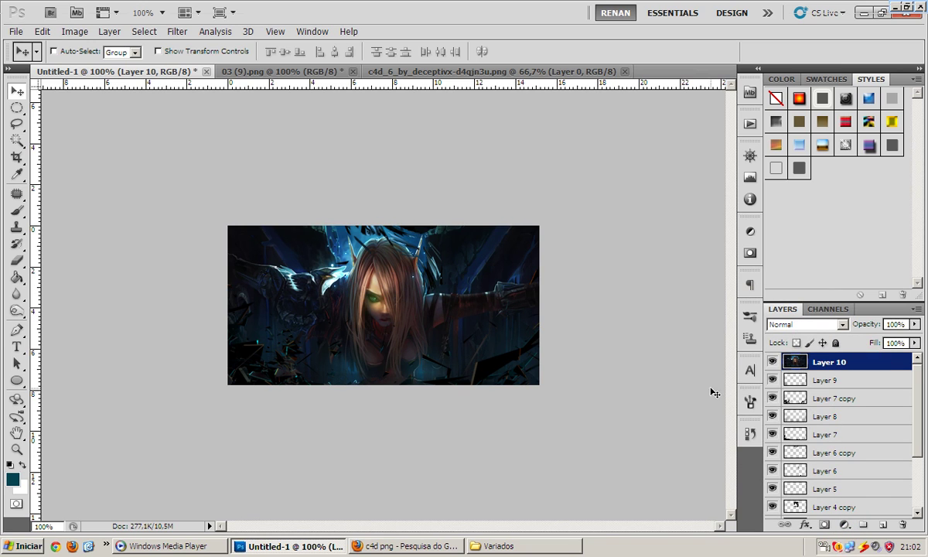
pyautogui.click(846, 525)
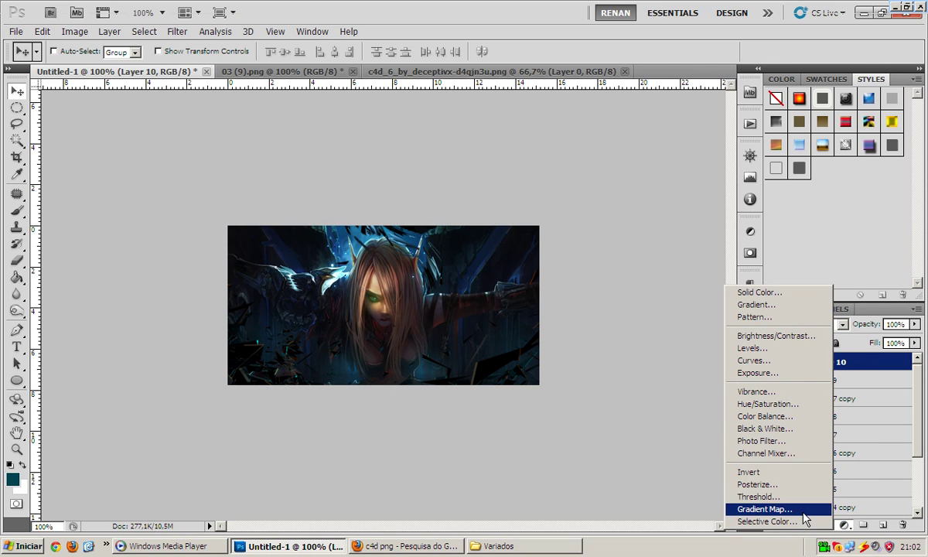
pyautogui.click(763, 509)
pyautogui.click(630, 270)
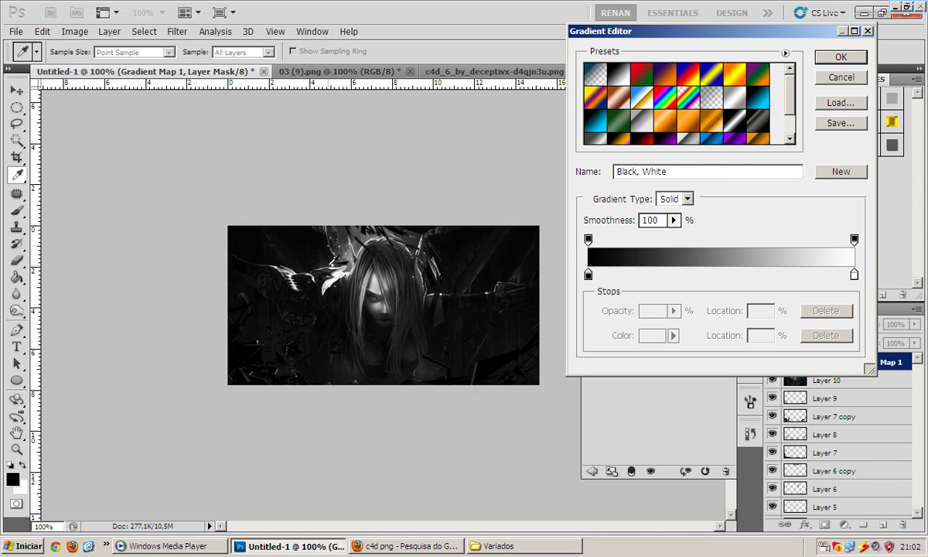
pyautogui.press('Return')
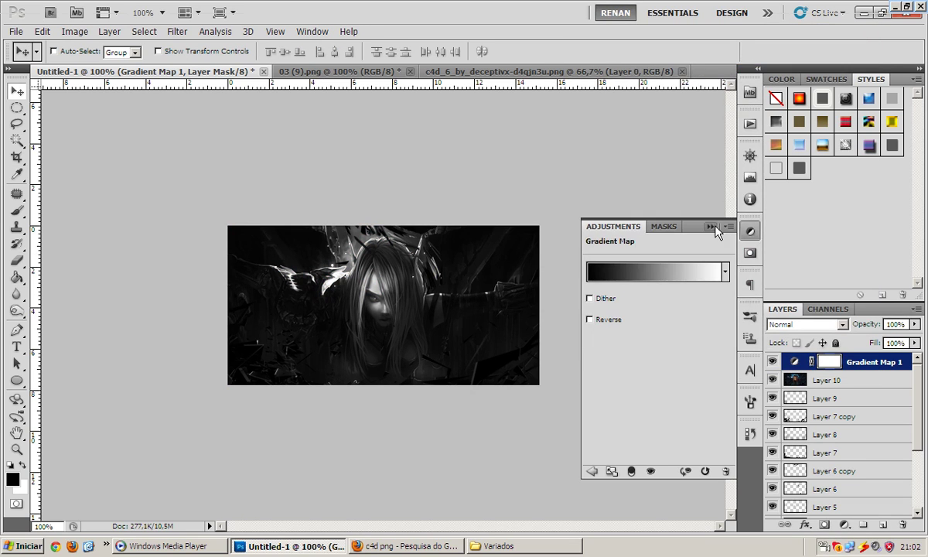
# Blend Gradient Map 1 in Luminosity mode at 30% opacity
pyautogui.click(709, 226)
pyautogui.click(804, 324)
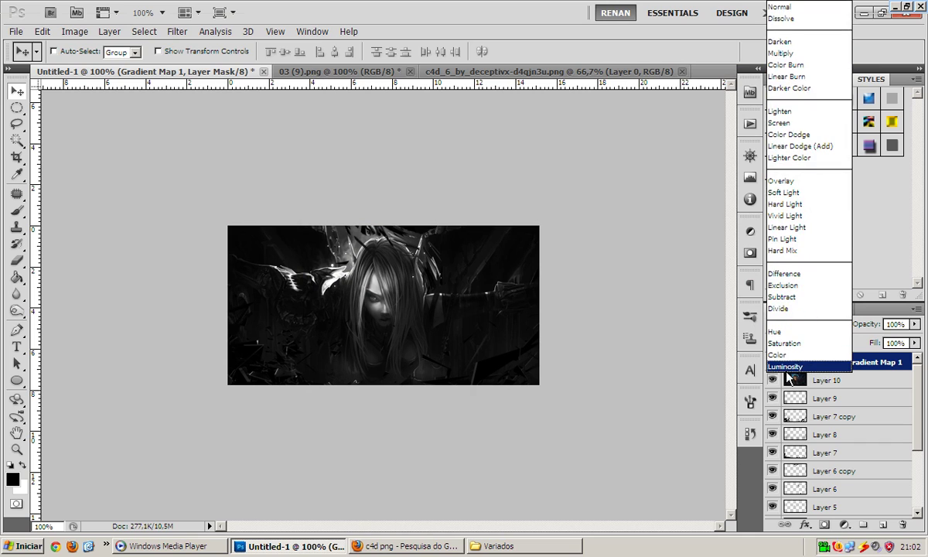
pyautogui.click(786, 369)
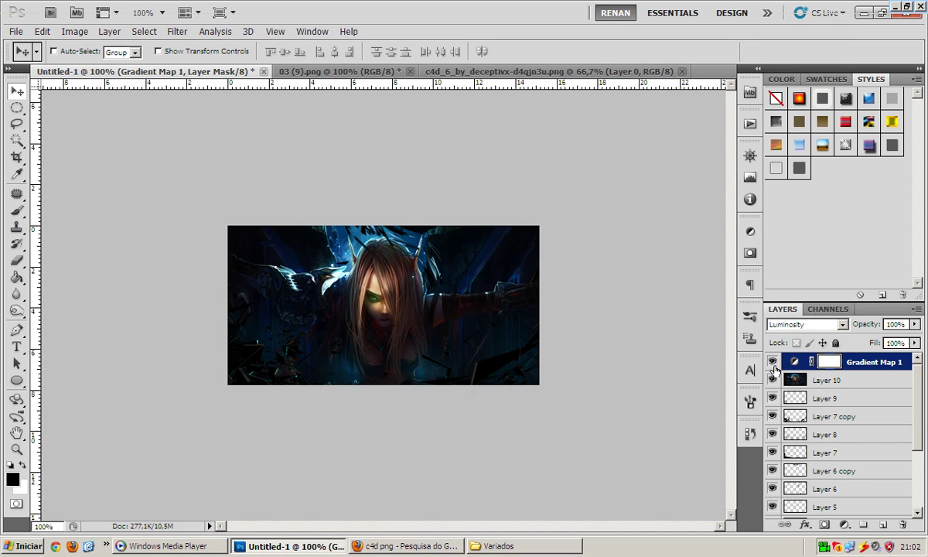
pyautogui.click(773, 362)
pyautogui.click(773, 368)
pyautogui.click(773, 368)
pyautogui.press('5')
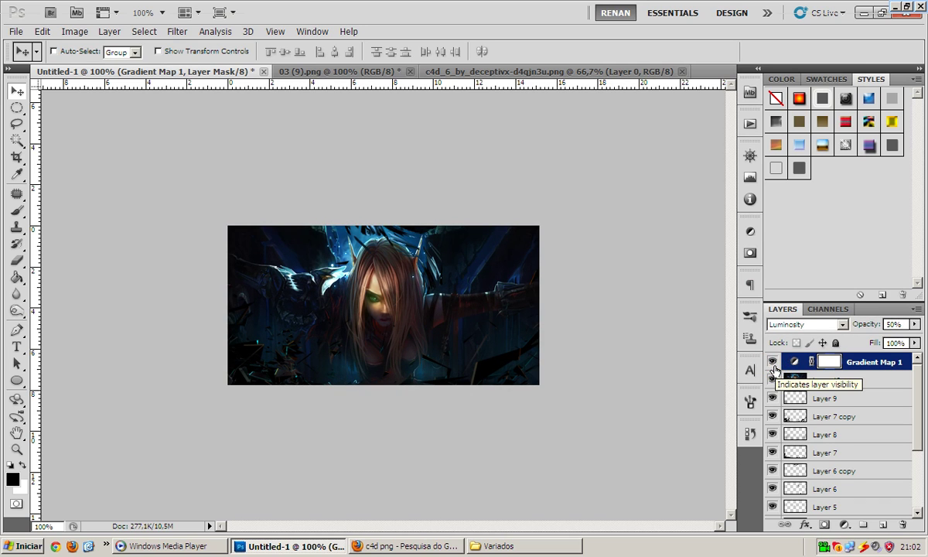
pyautogui.press('3')
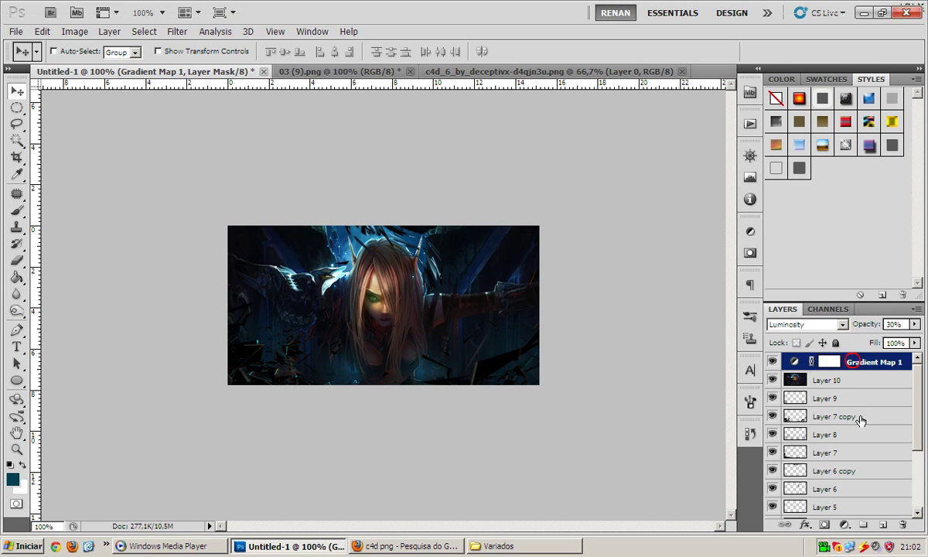
# Add a new empty Layer 11 and set the soft brush to 114 px
pyautogui.click(882, 525)
pyautogui.click(17, 211)
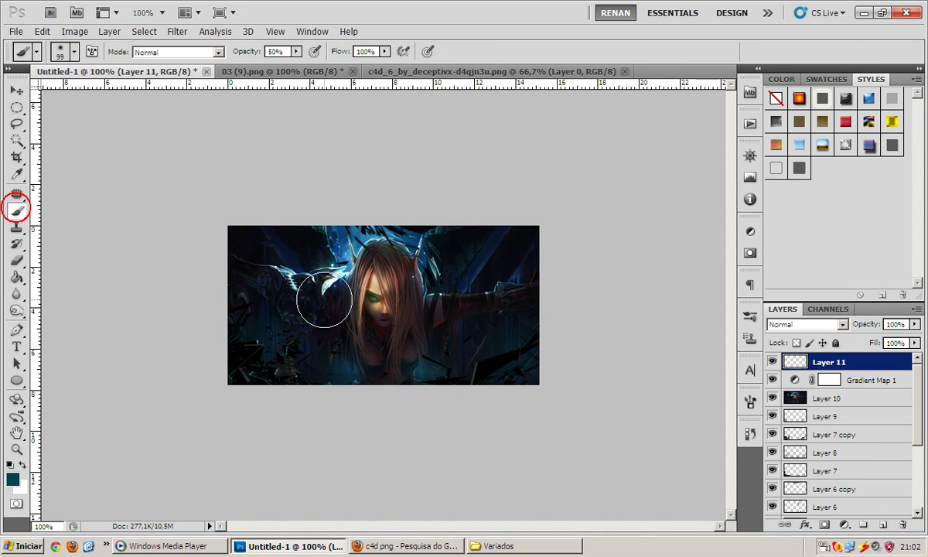
pyautogui.rightClick(383, 267)
pyautogui.moveTo(460, 307); pyautogui.dragTo(464, 307)
pyautogui.click(431, 278)
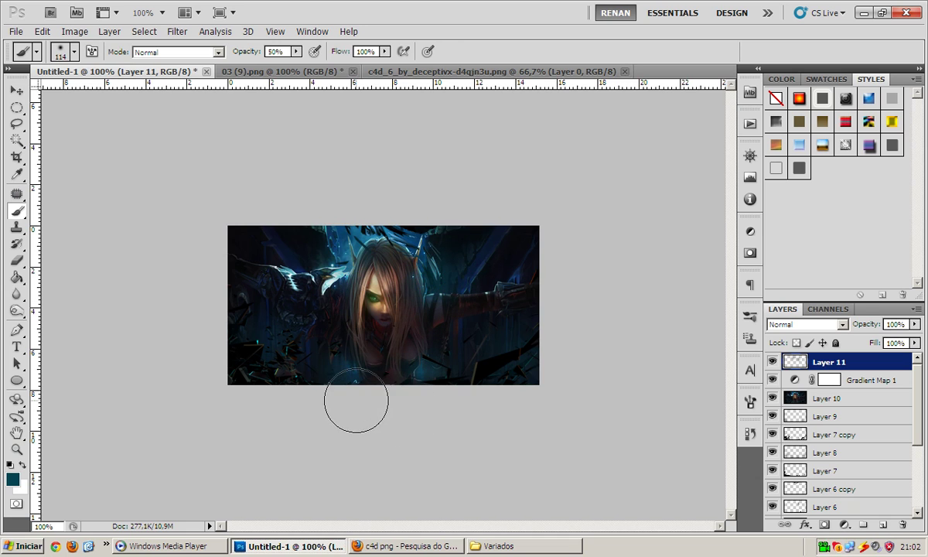
# Set Layer 11's blend mode to Screen after briefly trying Linear Dodge (Add)
pyautogui.press('v')
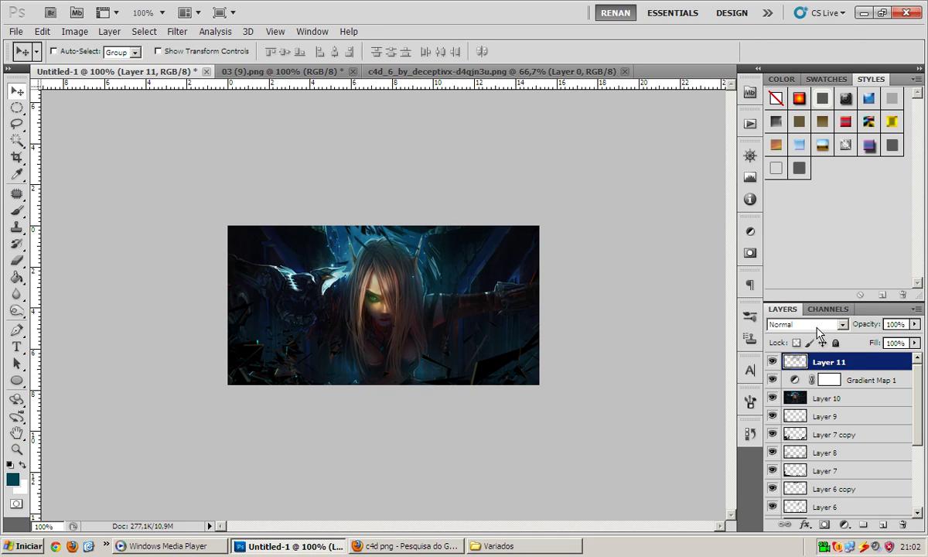
pyautogui.click(812, 325)
pyautogui.click(789, 123)
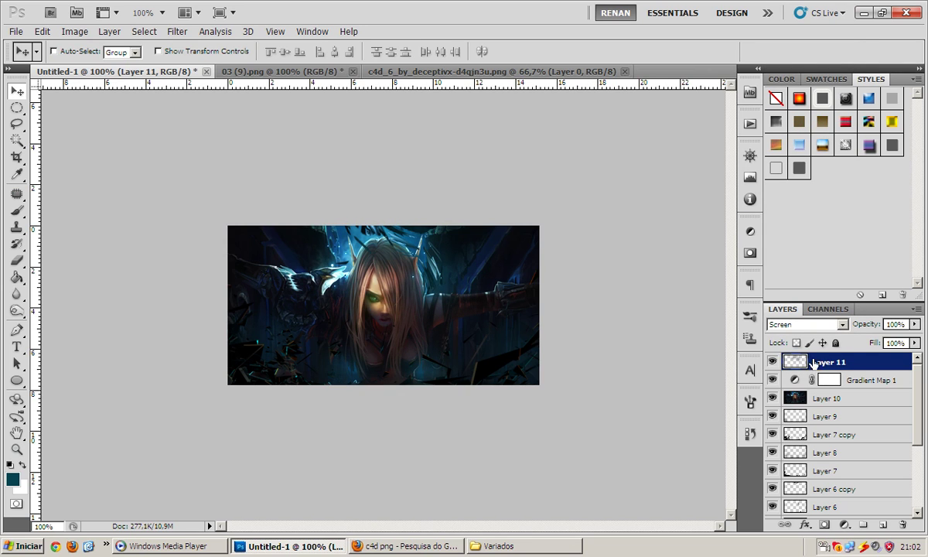
pyautogui.click(804, 324)
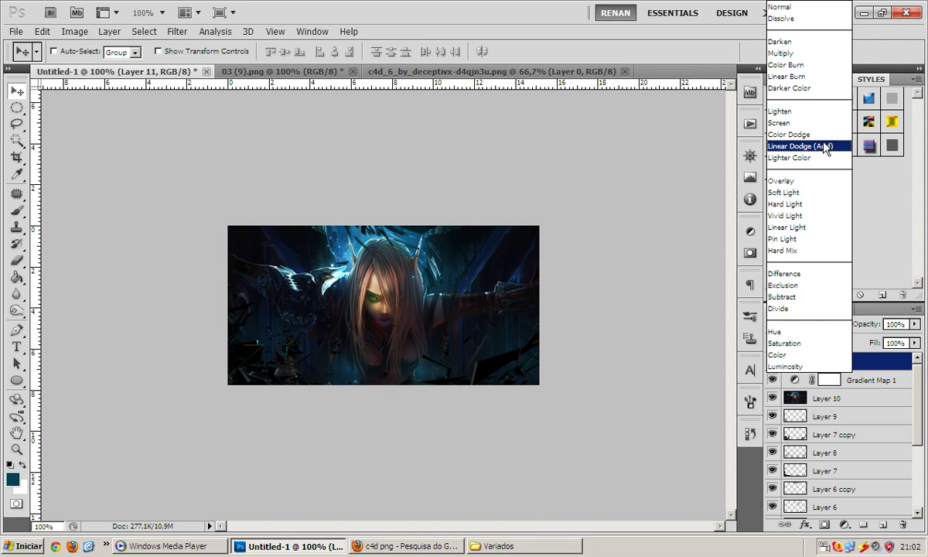
pyautogui.click(826, 147)
pyautogui.click(823, 326)
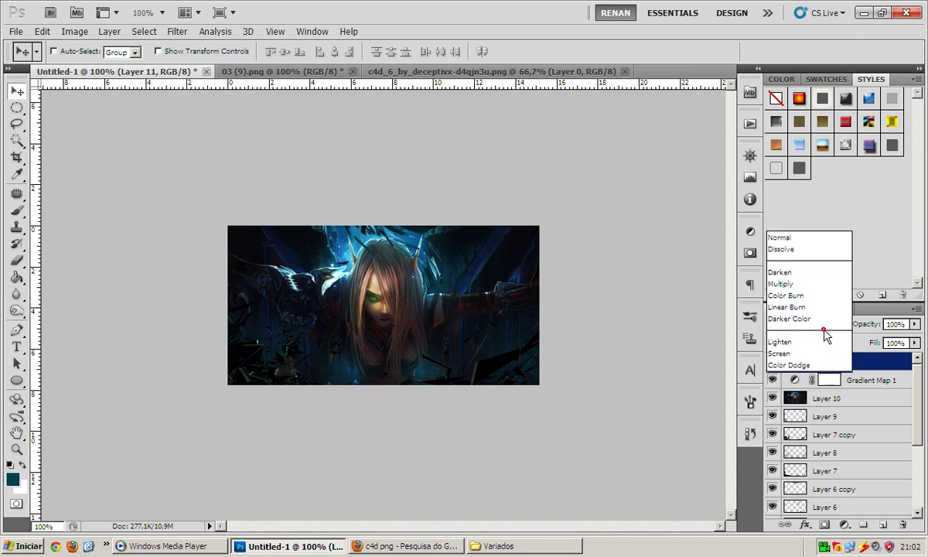
pyautogui.click(789, 121)
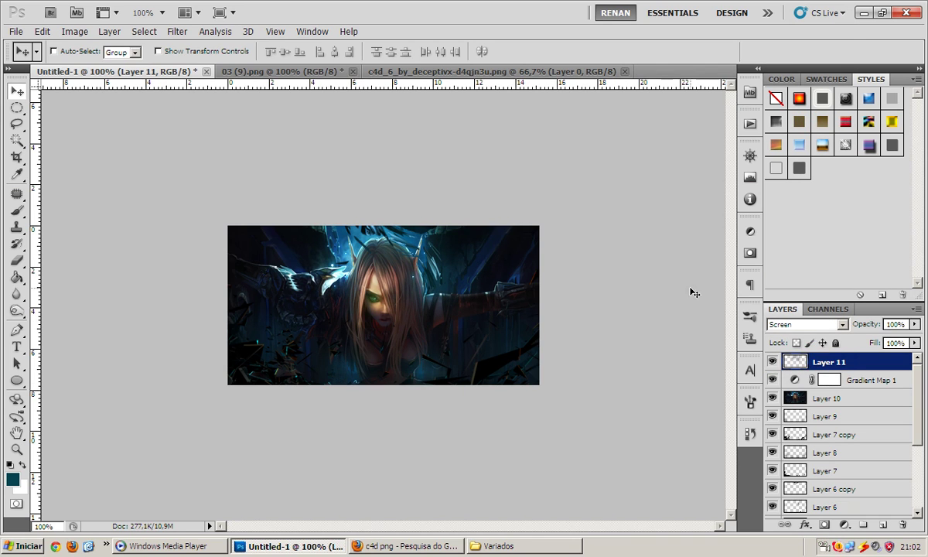
# Duplicate Layer 11, shift the copy lower, test Linear Dodge and Screen, then delete it
pyautogui.hotkey('ctrl', 'j')
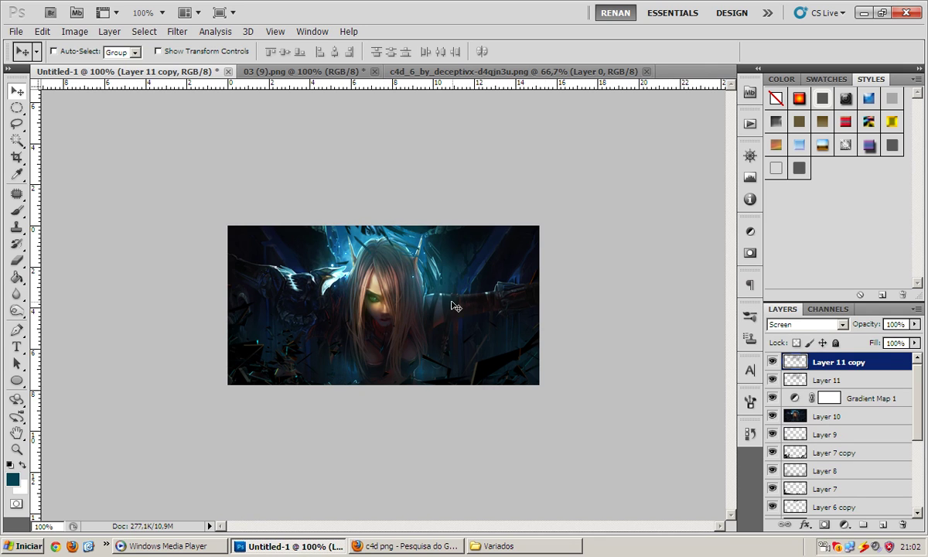
pyautogui.moveTo(415, 308); pyautogui.dragTo(407, 335)
pyautogui.click(804, 324)
pyautogui.click(773, 152)
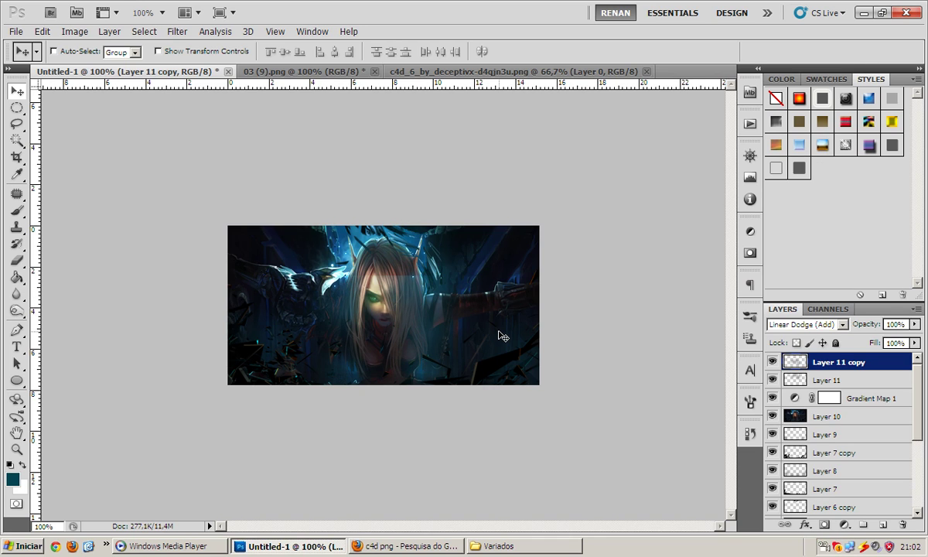
pyautogui.click(803, 324)
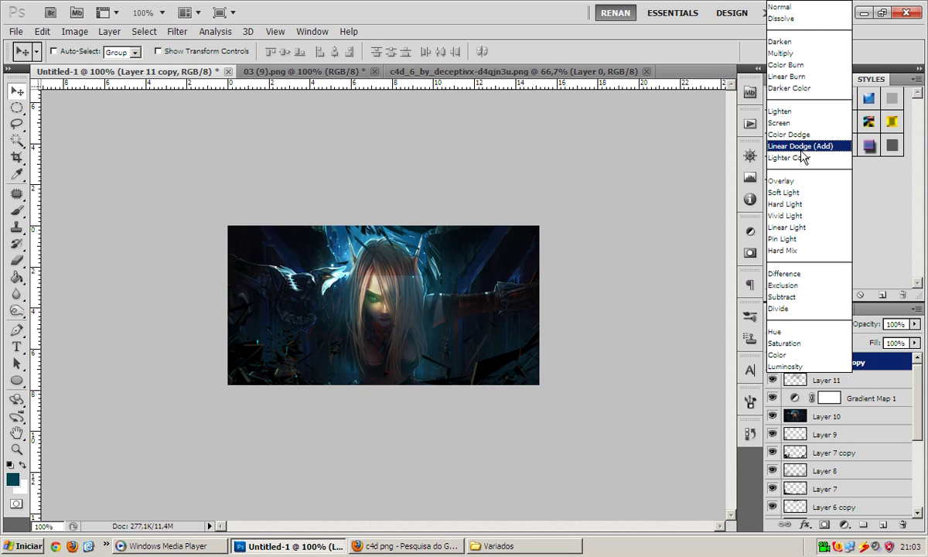
pyautogui.click(790, 122)
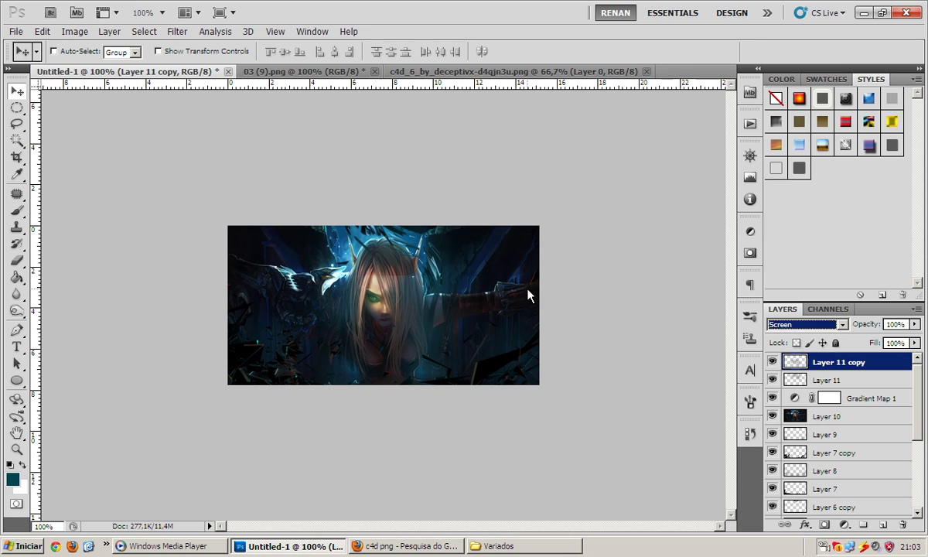
pyautogui.press('Delete')
# Compare Layer 11 on and off, and keep it in Screen mode
pyautogui.click(770, 362)
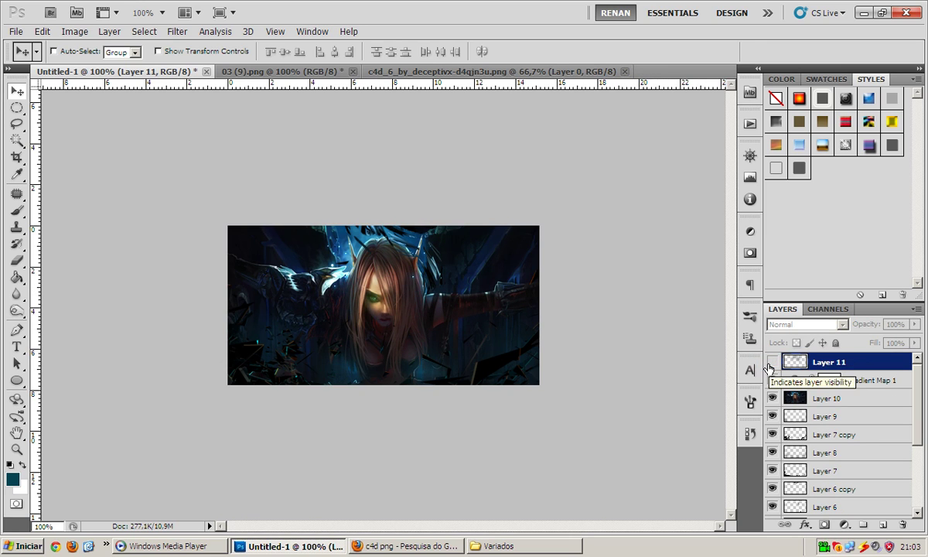
pyautogui.click(771, 362)
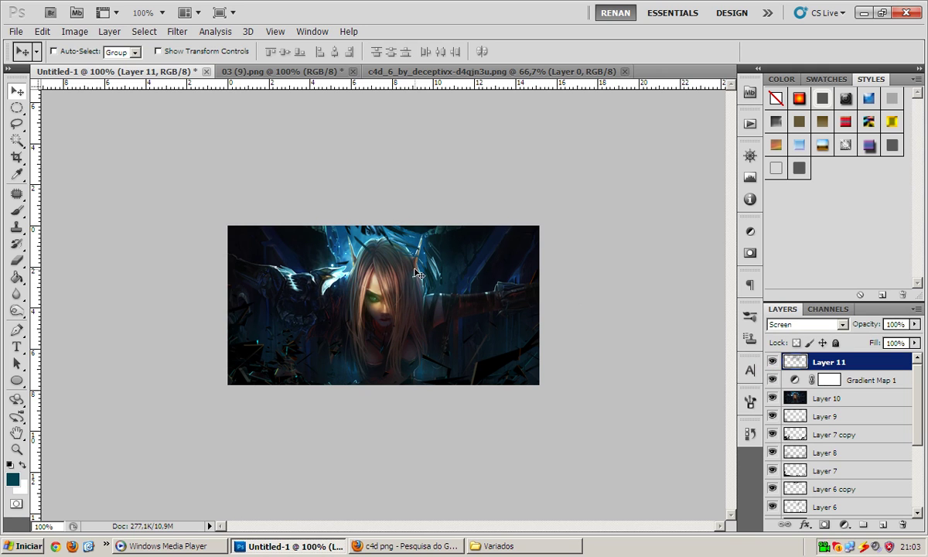
pyautogui.doubleClick(771, 362)
pyautogui.click(810, 324)
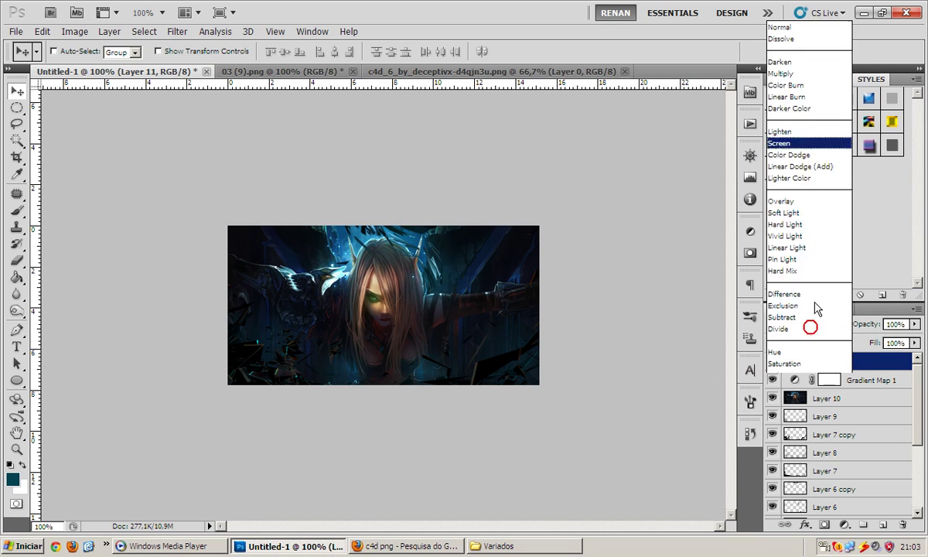
pyautogui.click(804, 166)
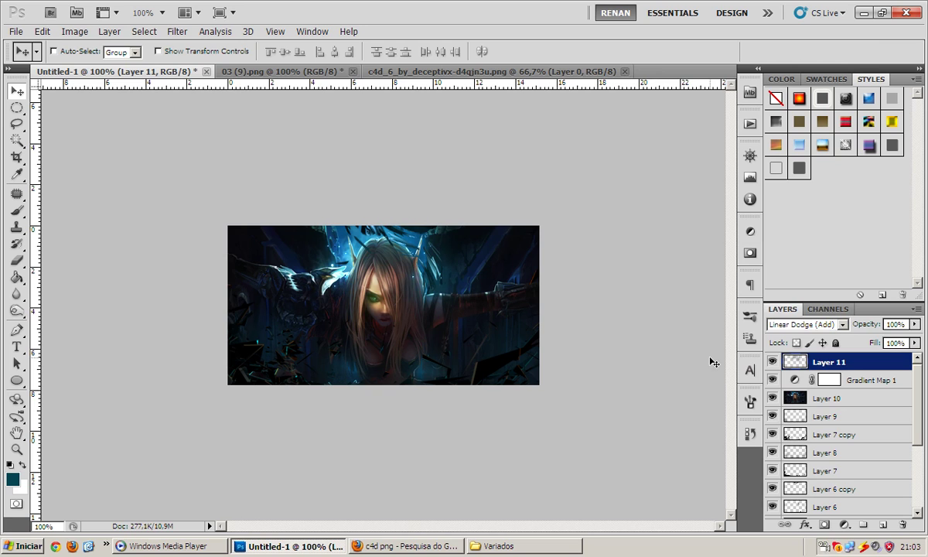
pyautogui.click(804, 324)
pyautogui.click(796, 122)
pyautogui.press('Return')
pyautogui.click(888, 361)
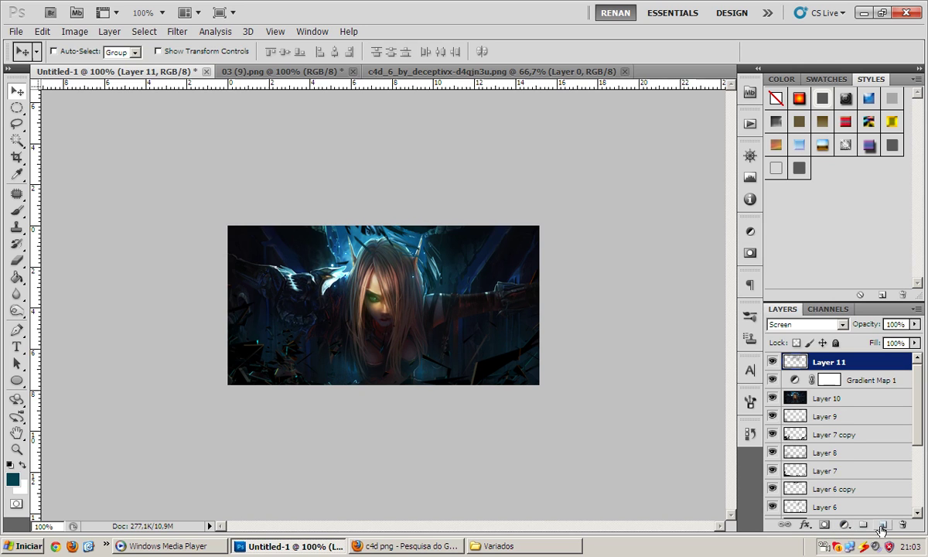
# Add a Curves adjustment layer with a raised point to brighten the image
pyautogui.click(844, 524)
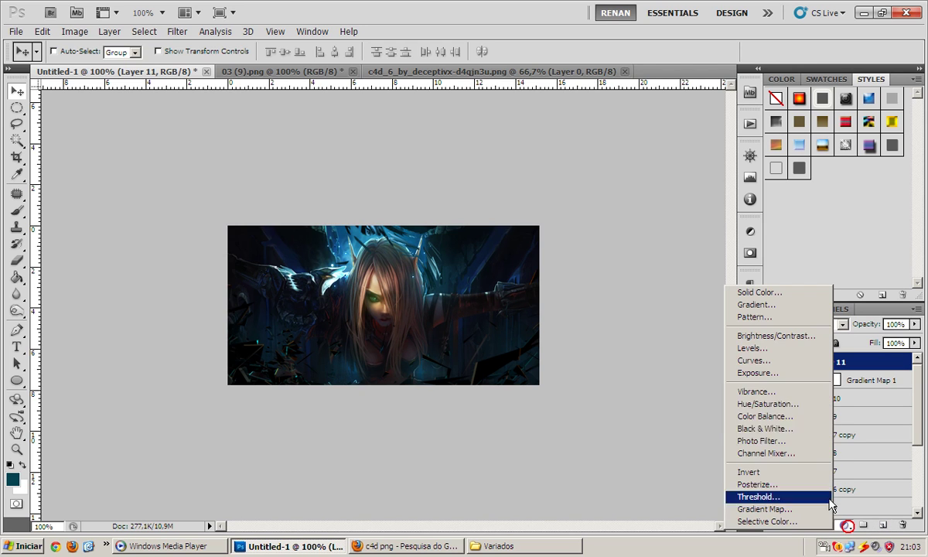
pyautogui.click(795, 361)
pyautogui.click(675, 344)
pyautogui.moveTo(674, 345); pyautogui.dragTo(672, 341)
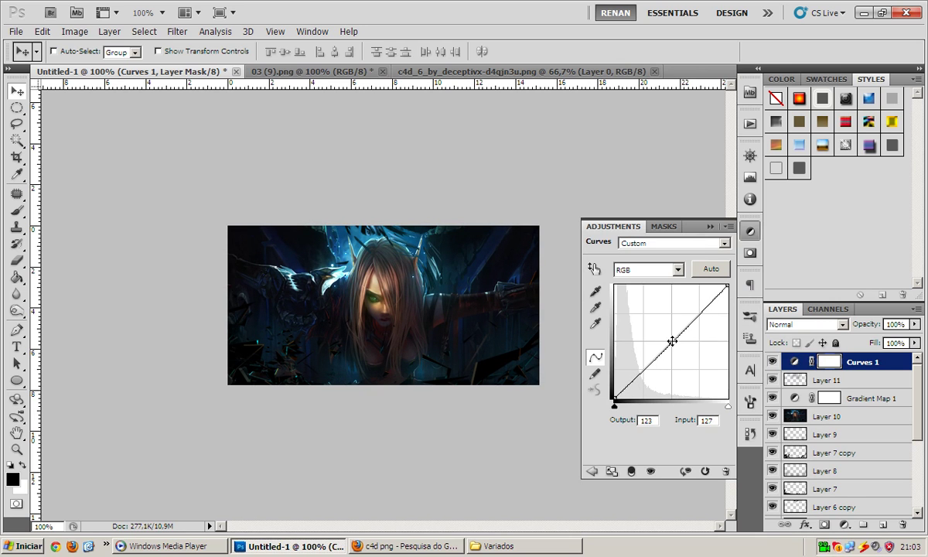
pyautogui.click(709, 226)
# Reopen Curves 1 and bend the RGB curve upward to brighten midtones
pyautogui.click(844, 524)
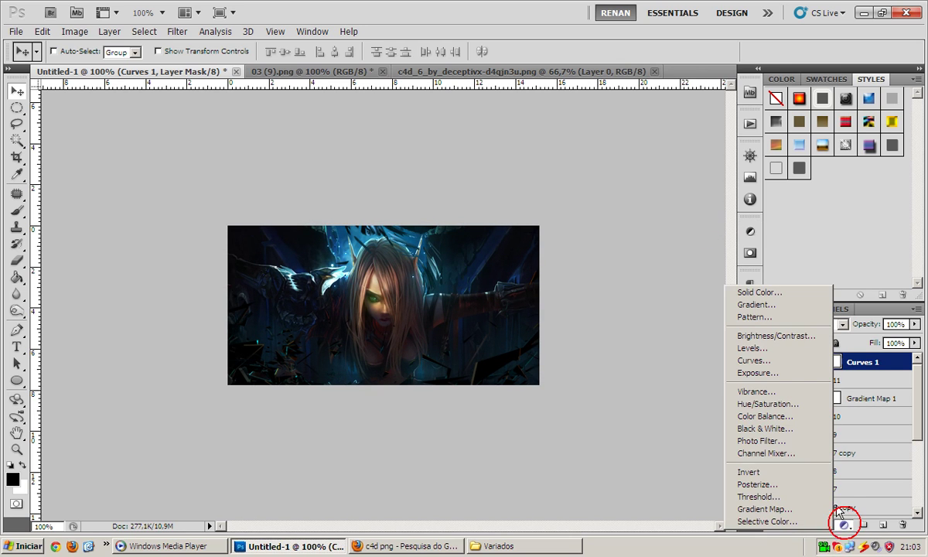
pyautogui.click(866, 361)
pyautogui.doubleClick(794, 361)
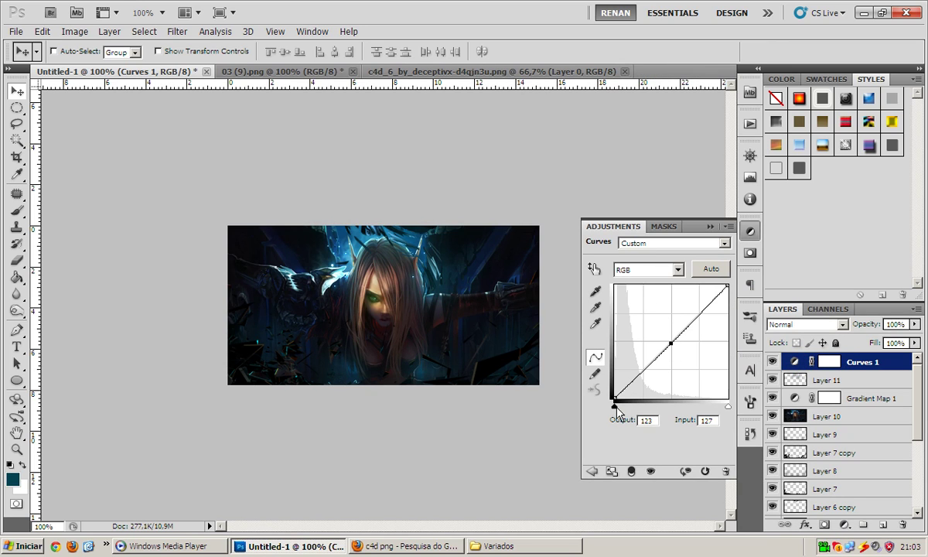
pyautogui.click(623, 277)
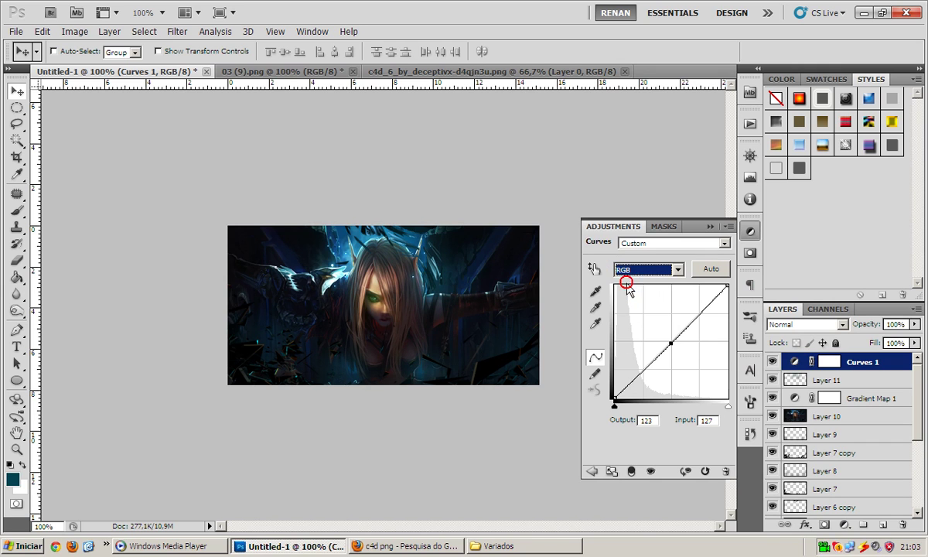
pyautogui.moveTo(678, 338)
pyautogui.mouseDown()
pyautogui.moveTo(674, 352)
pyautogui.moveTo(702, 368)
pyautogui.moveTo(651, 309)
pyautogui.moveTo(678, 358)
pyautogui.moveTo(650, 325)
pyautogui.moveTo(672, 351)
pyautogui.moveTo(664, 341)
pyautogui.mouseUp()
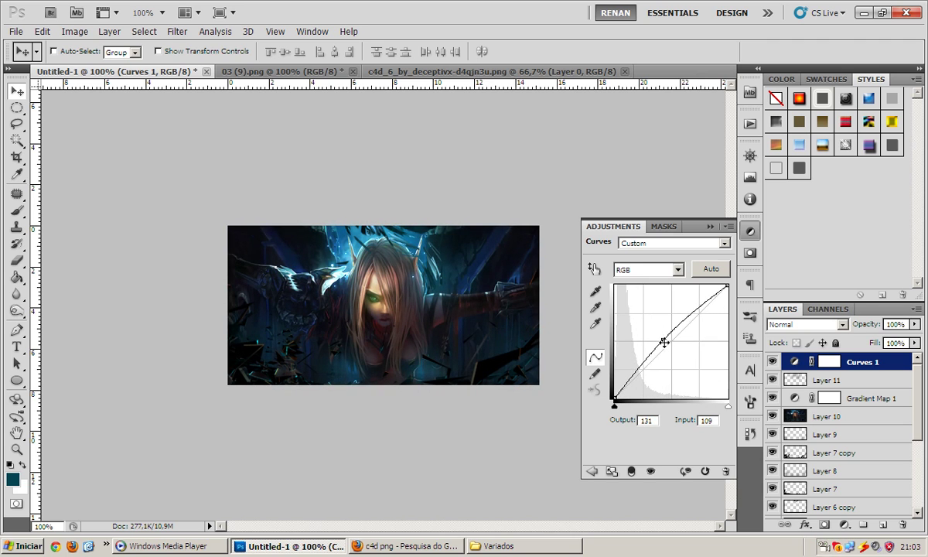
# Experiment with the Red and Green channel curves, returning them near neutral
pyautogui.click(642, 269)
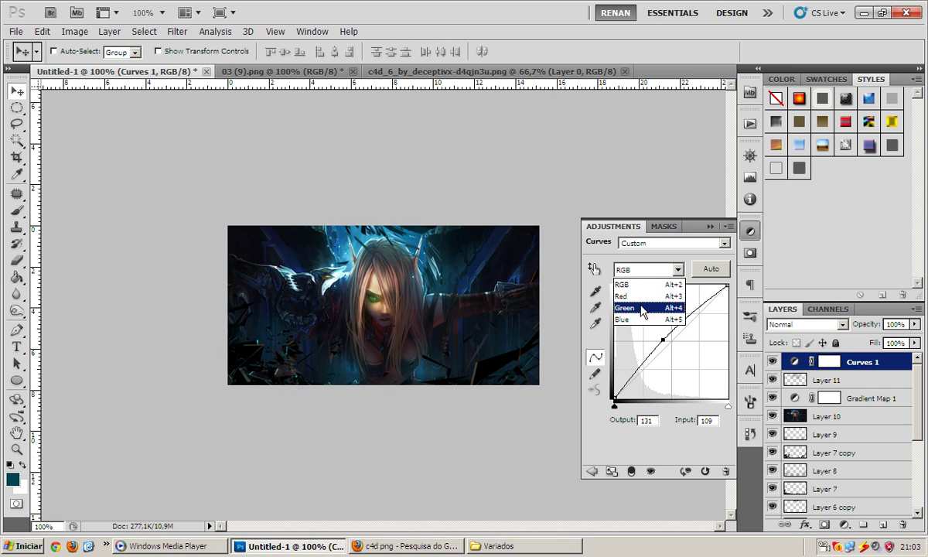
pyautogui.click(639, 296)
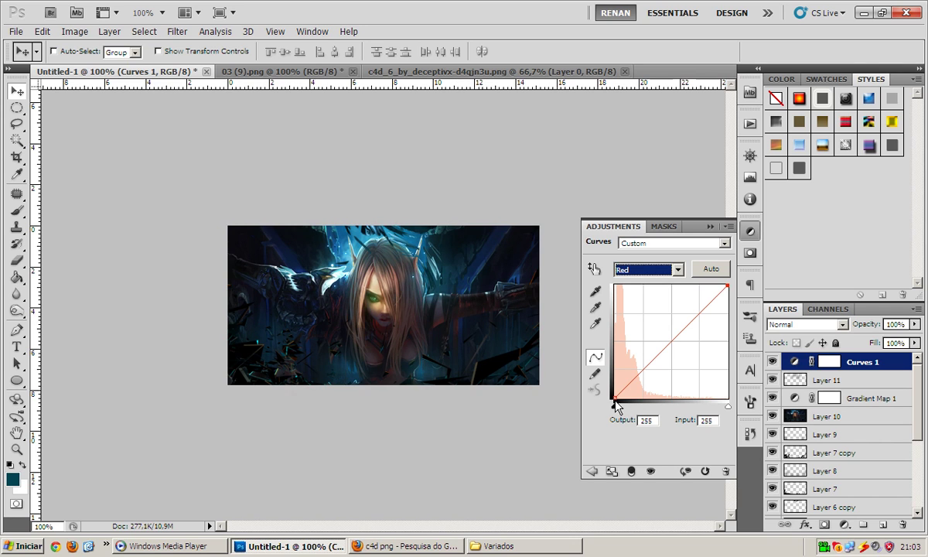
pyautogui.moveTo(616, 405)
pyautogui.mouseDown()
pyautogui.moveTo(684, 405)
pyautogui.moveTo(614, 405)
pyautogui.moveTo(698, 315)
pyautogui.moveTo(652, 356)
pyautogui.moveTo(640, 331)
pyautogui.moveTo(617, 376)
pyautogui.moveTo(576, 386)
pyautogui.mouseUp()
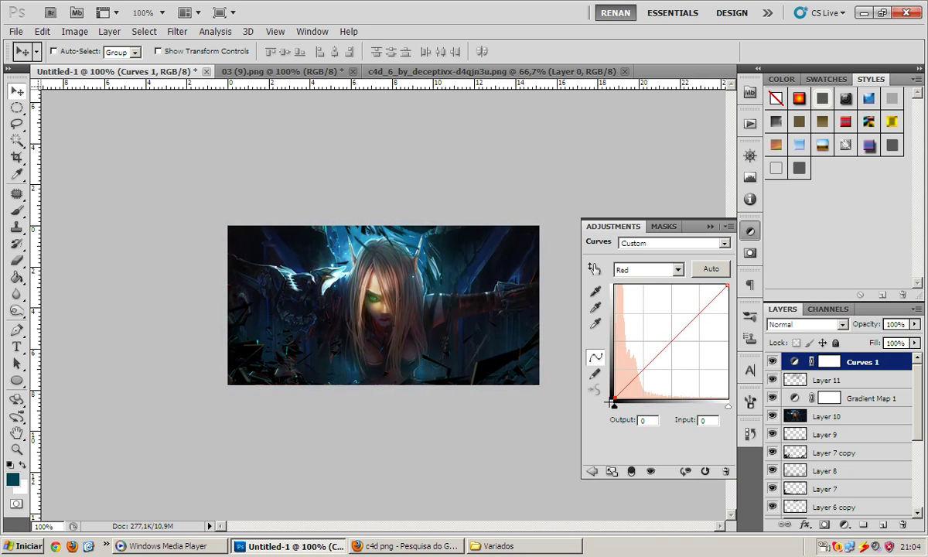
pyautogui.click(648, 269)
pyautogui.click(644, 309)
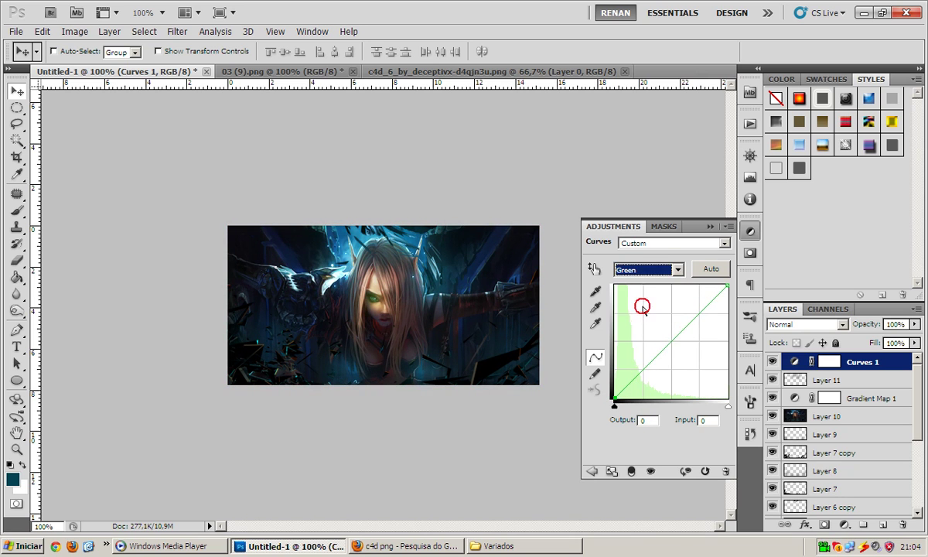
pyautogui.moveTo(657, 304)
pyautogui.mouseDown()
pyautogui.moveTo(679, 346)
pyautogui.moveTo(658, 335)
pyautogui.moveTo(677, 355)
pyautogui.moveTo(669, 346)
pyautogui.mouseUp()
pyautogui.doubleClick(648, 420)
pyautogui.write('0')
pyautogui.moveTo(670, 394); pyautogui.dragTo(644, 364)
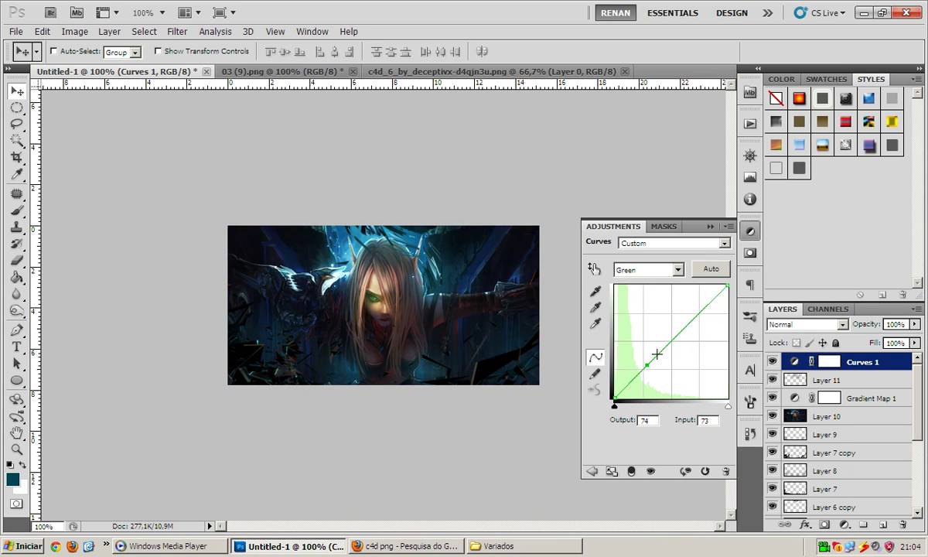
pyautogui.click(710, 227)
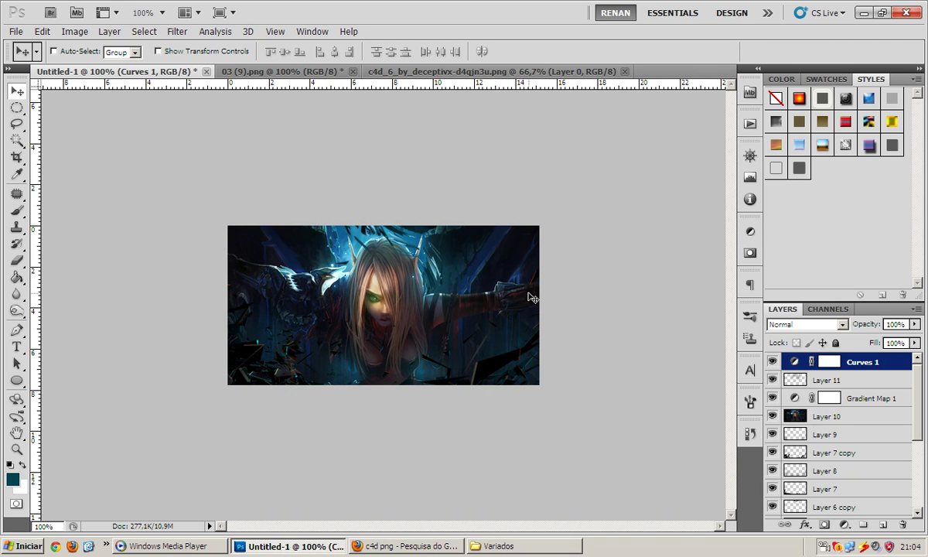
# Toggle Curves 1 off and on to compare, keeping the layer selected
pyautogui.doubleClick(772, 362)
pyautogui.click(773, 361)
pyautogui.click(864, 374)
pyautogui.click(860, 362)
pyautogui.click(394, 316)
pyautogui.click(844, 524)
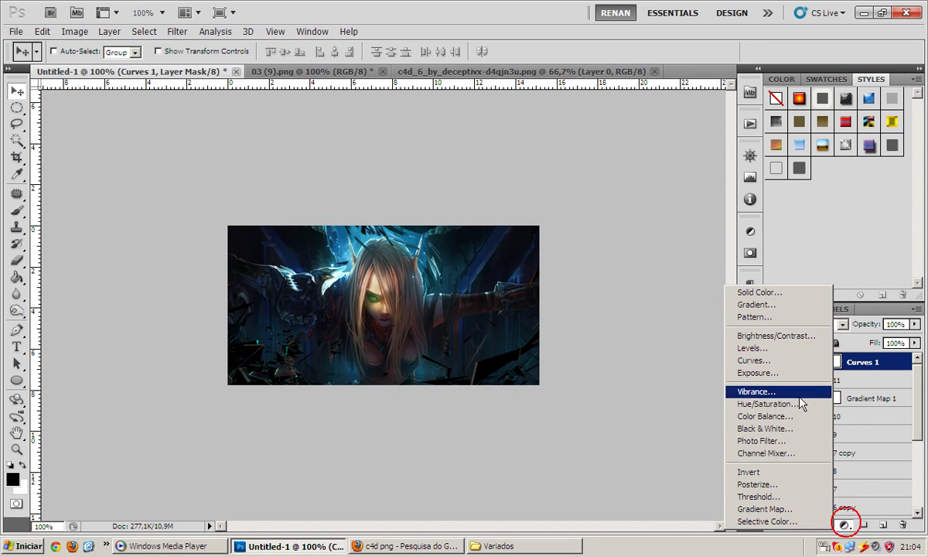
# Add an Exposure adjustment layer and nudge its Offset slider near zero
pyautogui.click(758, 372)
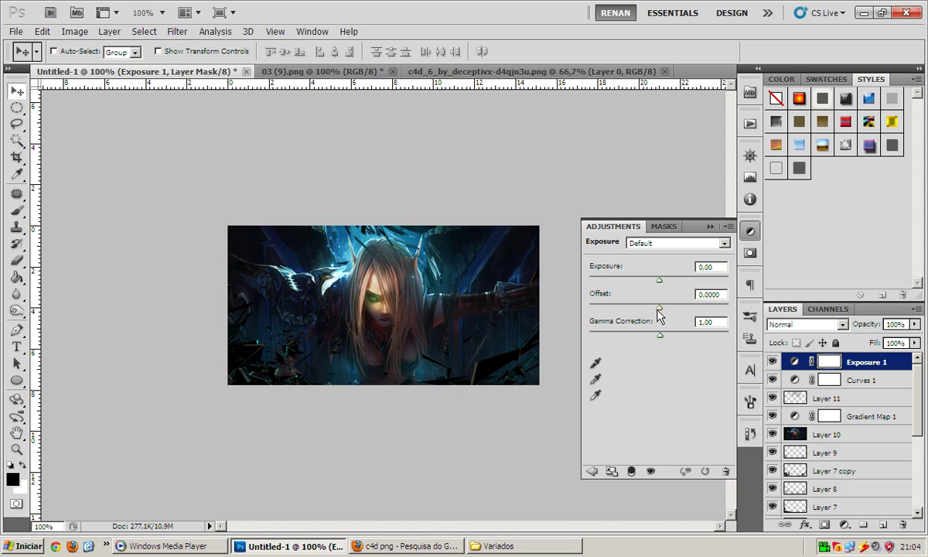
pyautogui.moveTo(658, 308)
pyautogui.mouseDown()
pyautogui.moveTo(688, 309)
pyautogui.moveTo(674, 308)
pyautogui.mouseUp()
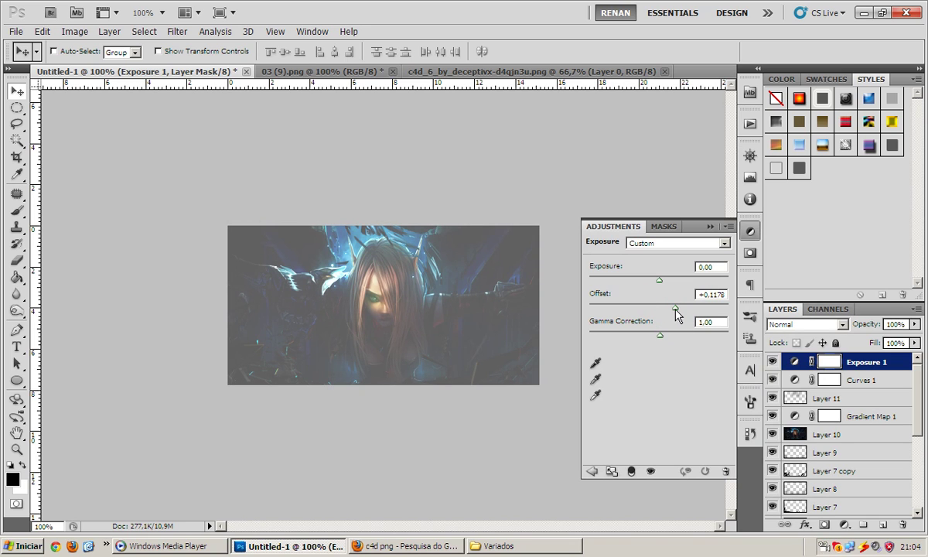
pyautogui.moveTo(675, 308); pyautogui.dragTo(665, 308)
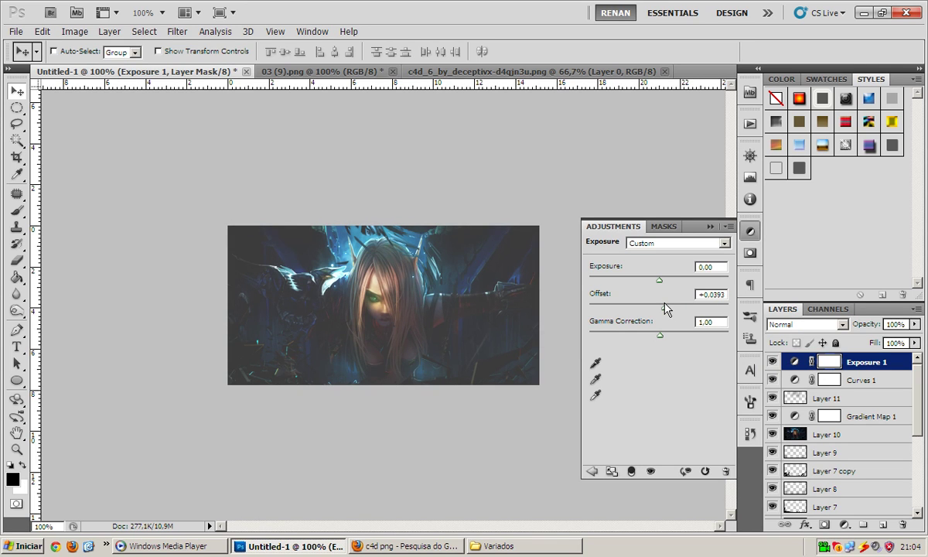
# Enter an Exposure 1 Offset of +0.002
pyautogui.moveTo(717, 293); pyautogui.dragTo(727, 293)
pyautogui.click(719, 293)
pyautogui.moveTo(723, 294); pyautogui.dragTo(717, 293)
pyautogui.write('0')
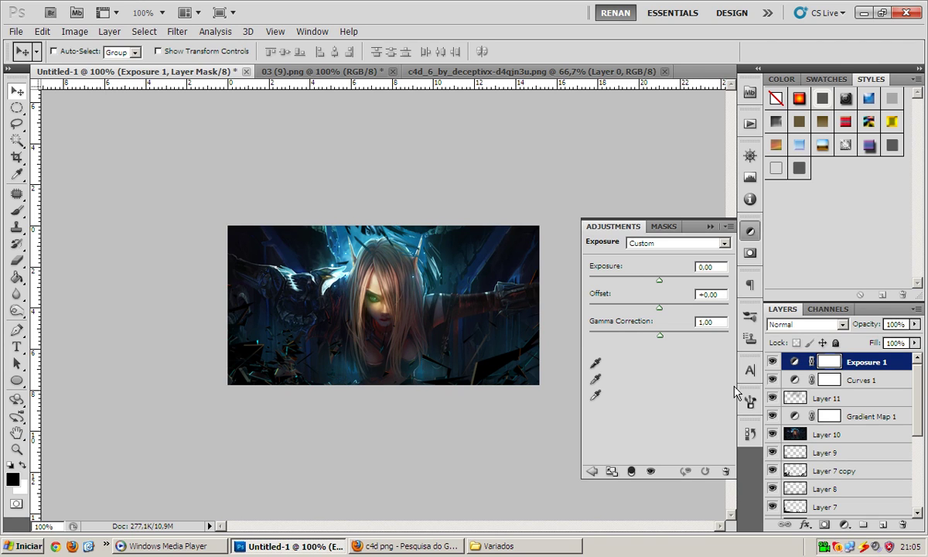
pyautogui.write('20')
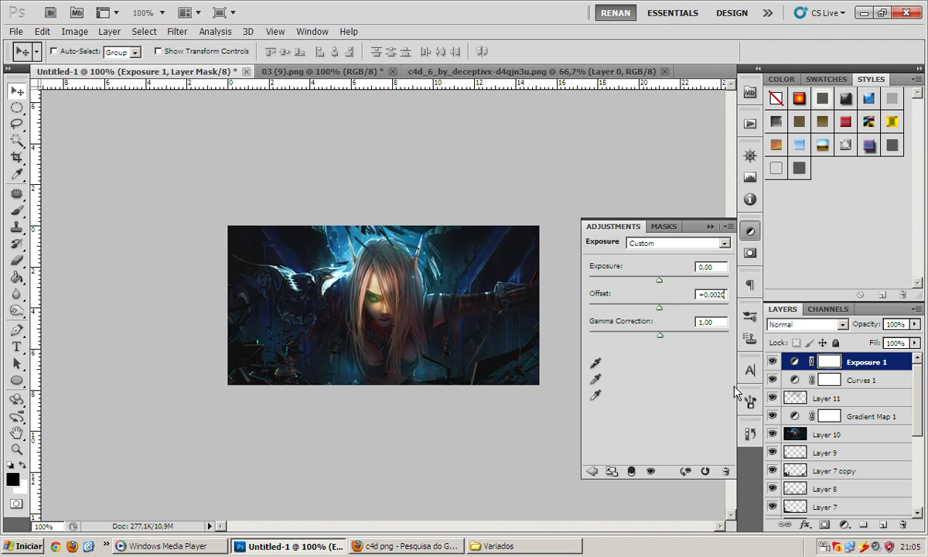
pyautogui.press('BackSpace')
pyautogui.press('BackSpace')
pyautogui.write('3')
pyautogui.hotkey('ctrl', 'z')
pyautogui.click(708, 226)
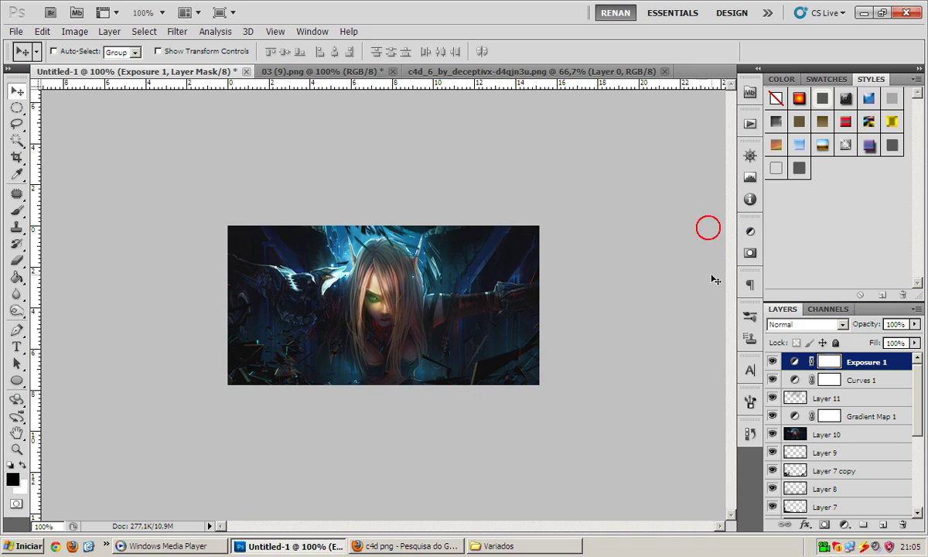
# Toggle Exposure 1 off and on to compare before and after
pyautogui.click(772, 361)
pyautogui.click(772, 361)
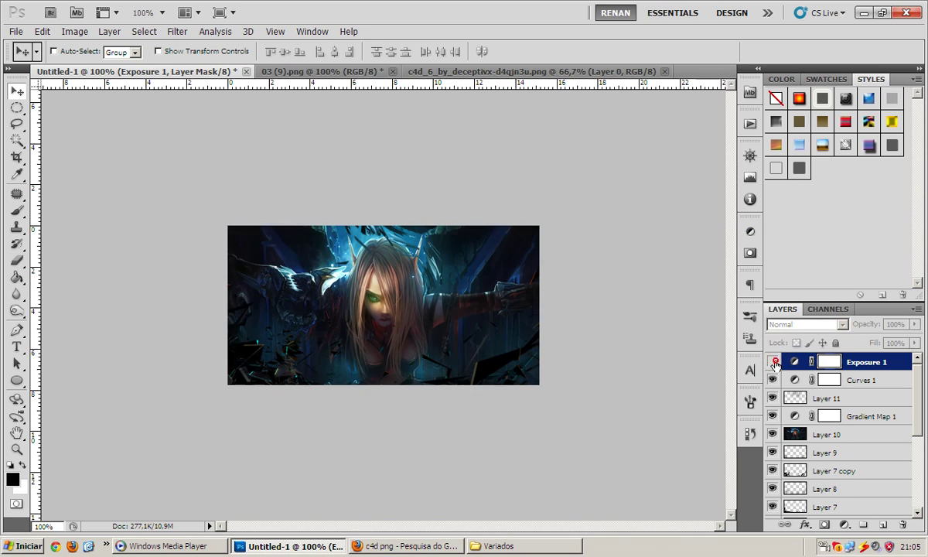
pyautogui.click(773, 361)
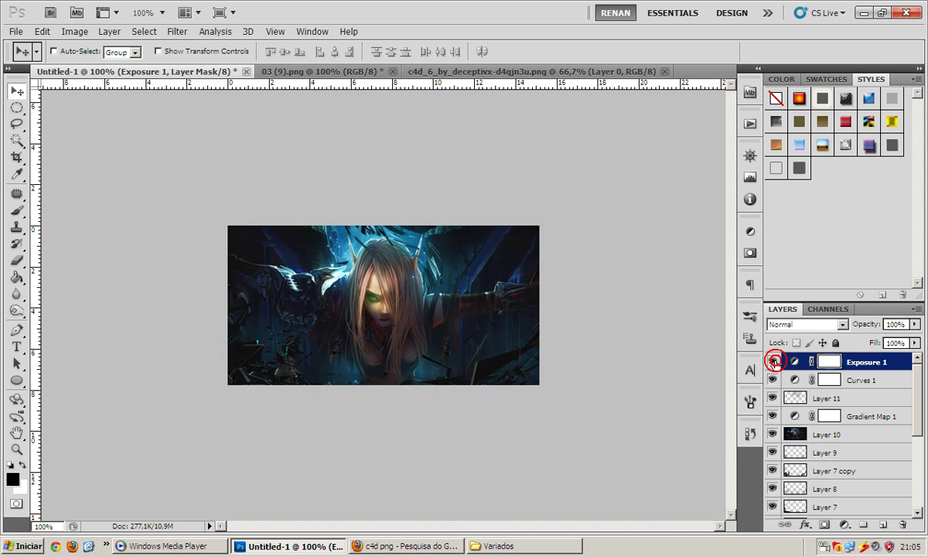
pyautogui.click(772, 361)
pyautogui.click(869, 363)
pyautogui.click(843, 524)
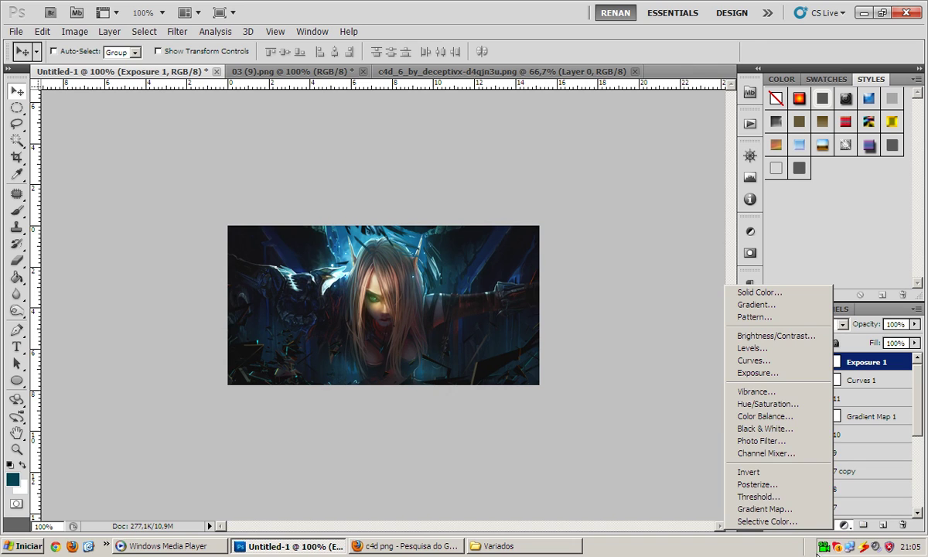
# Add a Color Balance layer with midtones set to -5, +5, -2
pyautogui.click(764, 416)
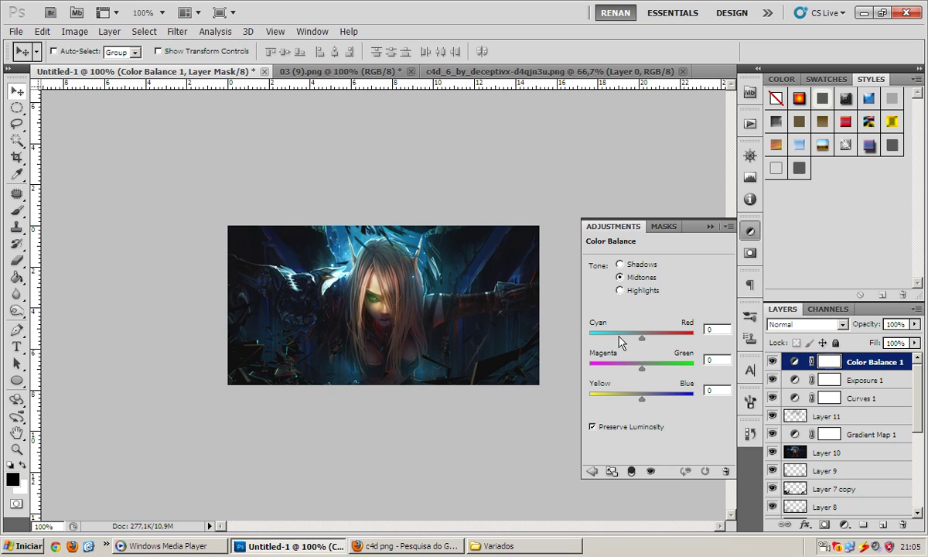
pyautogui.click(469, 338)
pyautogui.moveTo(671, 348); pyautogui.dragTo(676, 348)
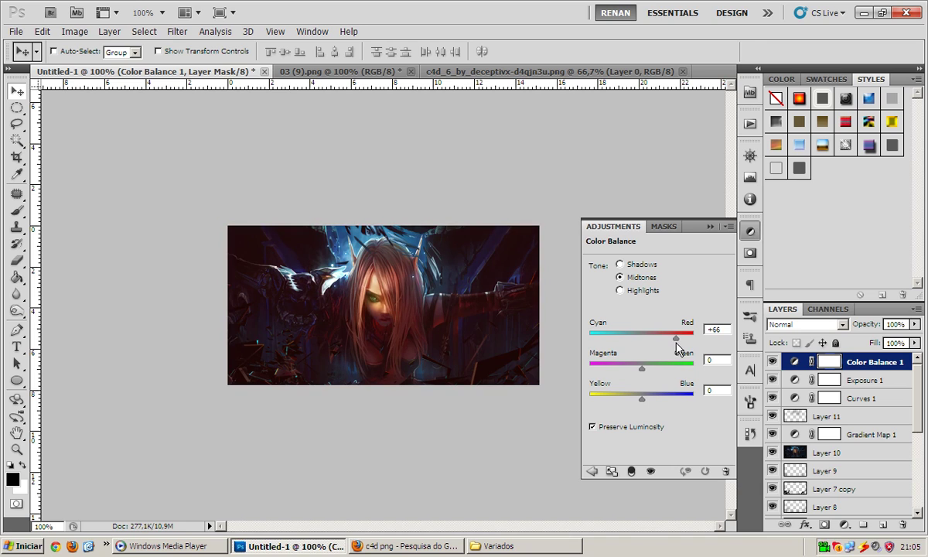
pyautogui.moveTo(674, 338); pyautogui.dragTo(638, 338)
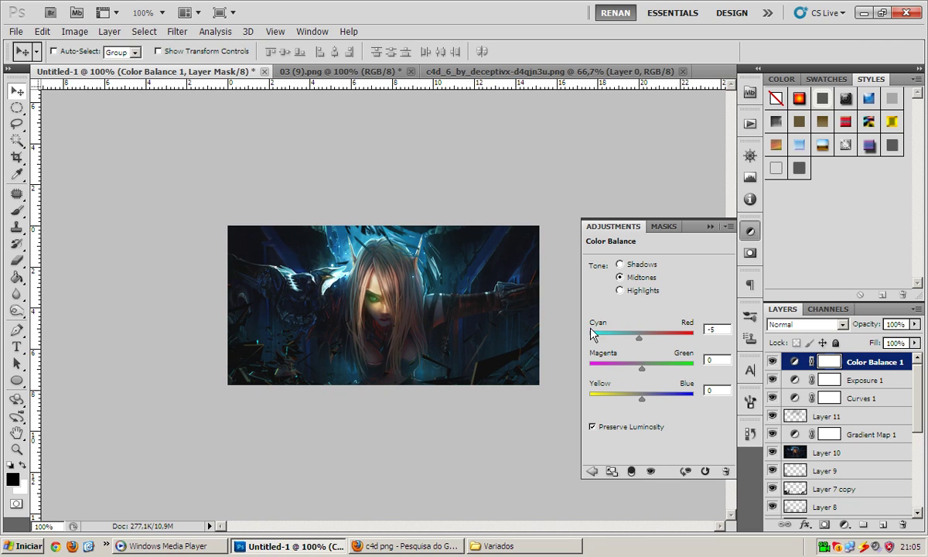
pyautogui.moveTo(643, 368); pyautogui.dragTo(645, 370)
pyautogui.moveTo(641, 397); pyautogui.dragTo(639, 398)
pyautogui.click(713, 226)
# Compare Color Balance 1 on and off, then add empty Layer 12 on top
pyautogui.click(770, 361)
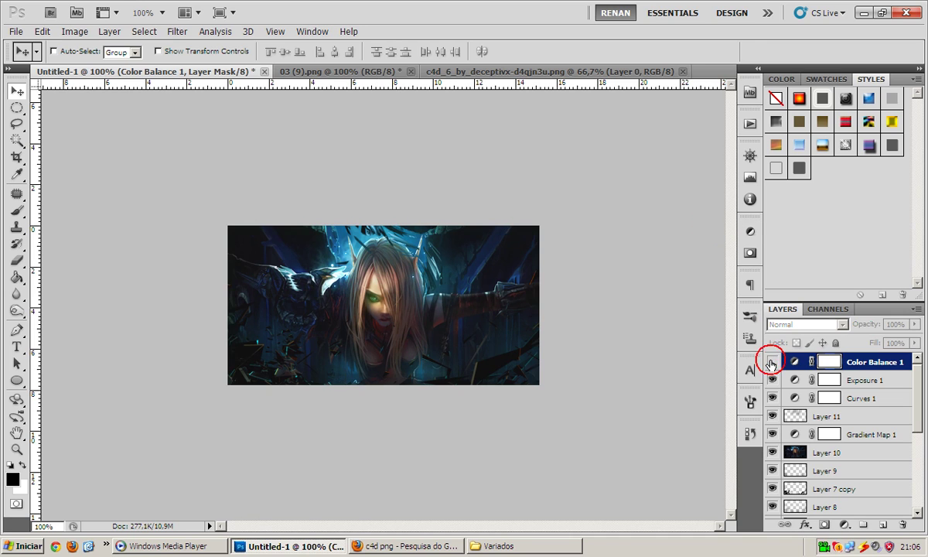
pyautogui.click(846, 361)
pyautogui.click(882, 524)
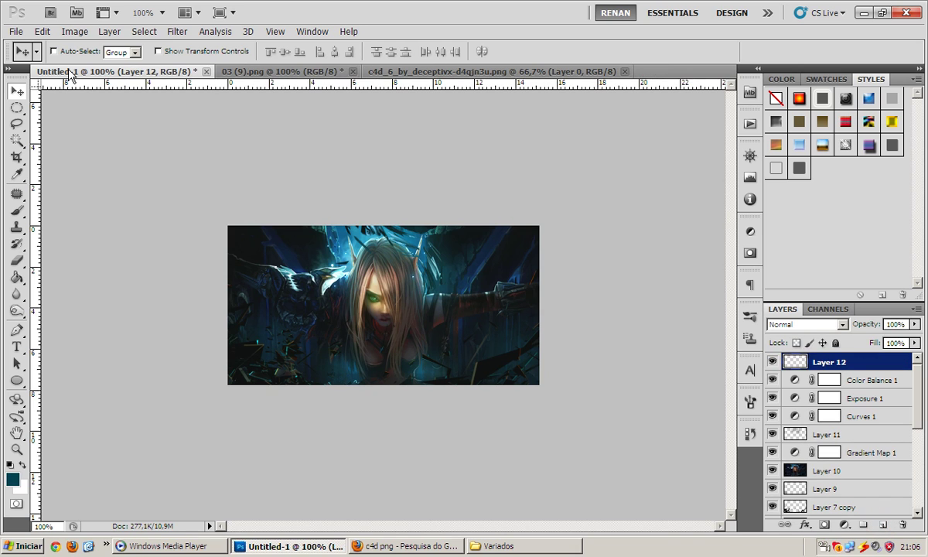
# Stamp the merged image into Layer 12 via Apply Image, then bring up Lighting Effects
pyautogui.click(83, 33)
pyautogui.click(118, 220)
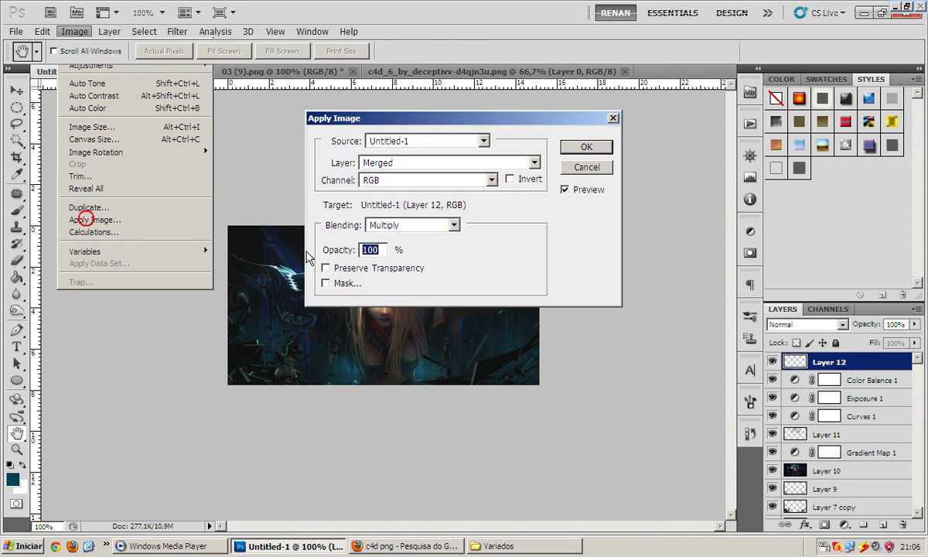
pyautogui.press('Return')
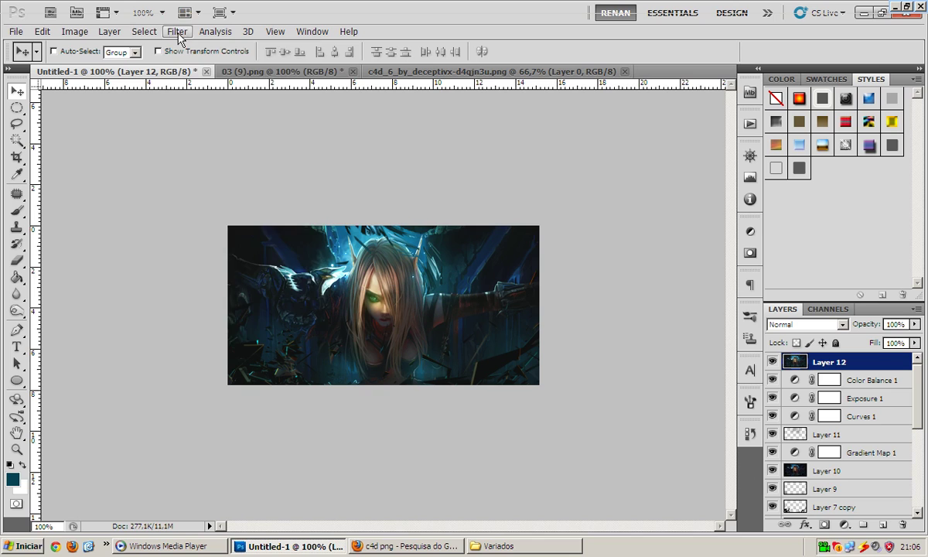
pyautogui.click(177, 31)
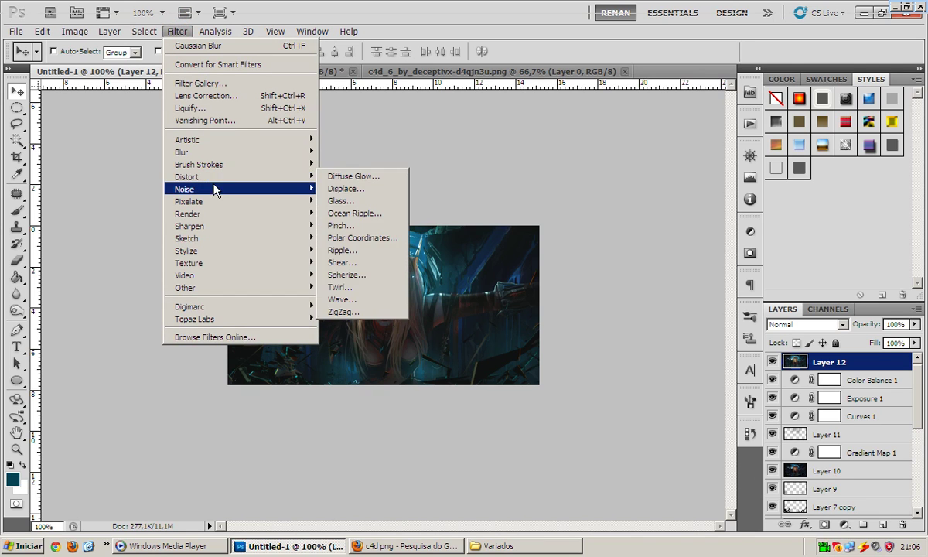
pyautogui.moveTo(188, 213)
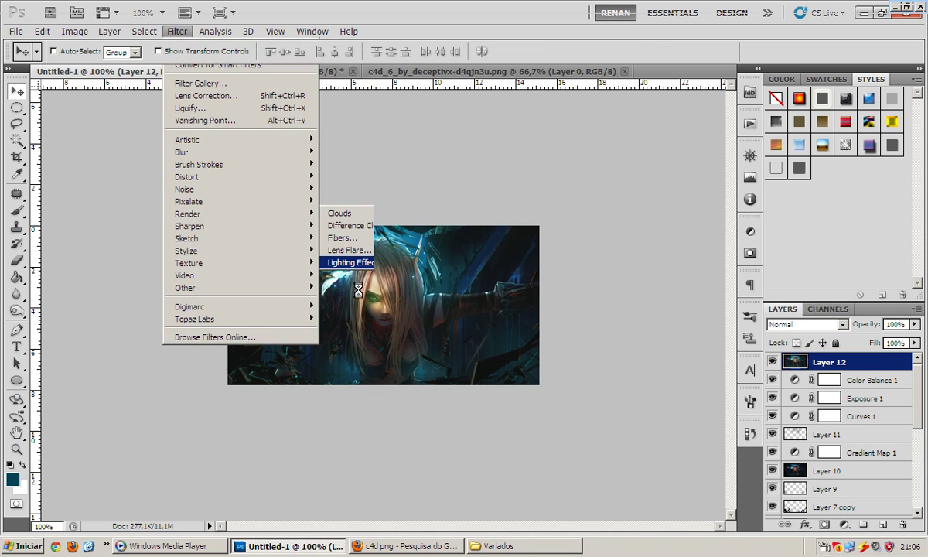
pyautogui.click(345, 263)
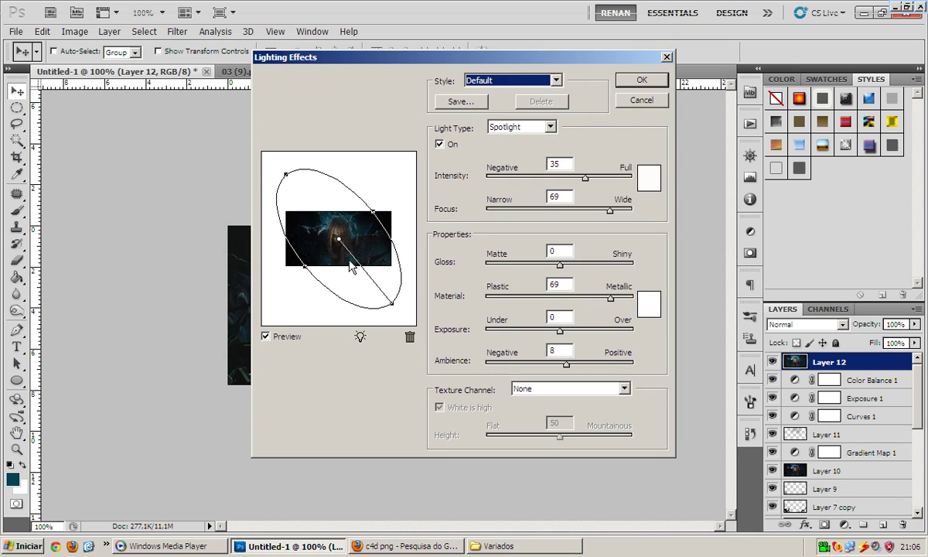
# Reshape the Lighting Effects spotlight into a small circle over the girl and apply it
pyautogui.click(392, 308)
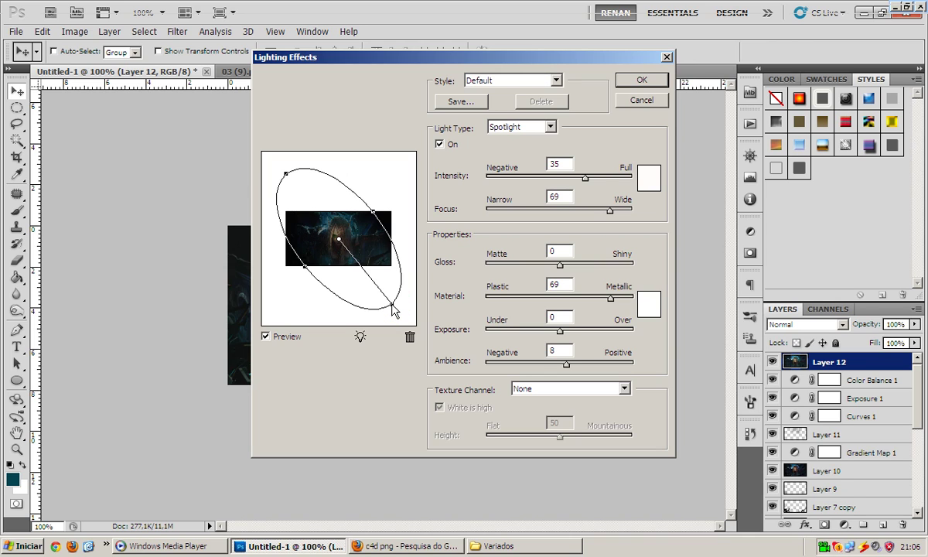
pyautogui.moveTo(392, 309); pyautogui.dragTo(391, 305)
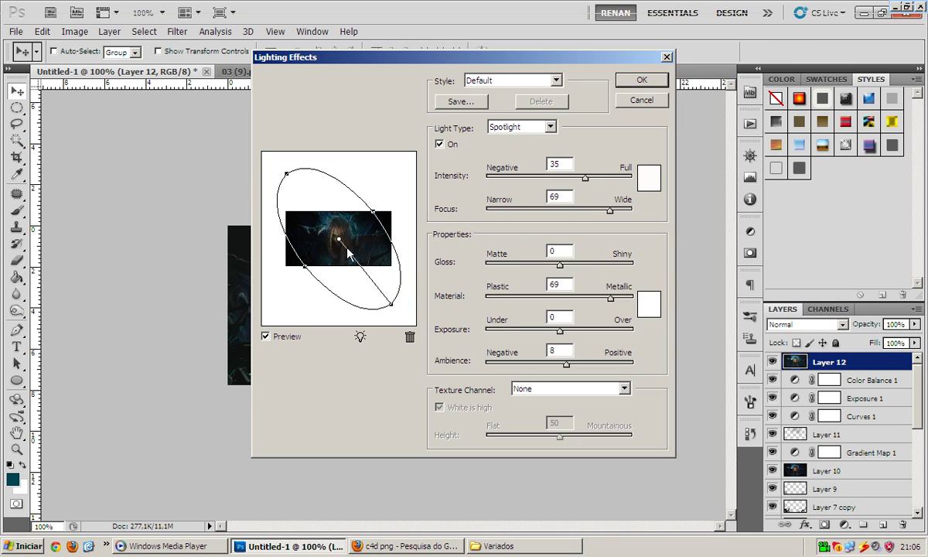
pyautogui.moveTo(392, 306); pyautogui.dragTo(296, 302)
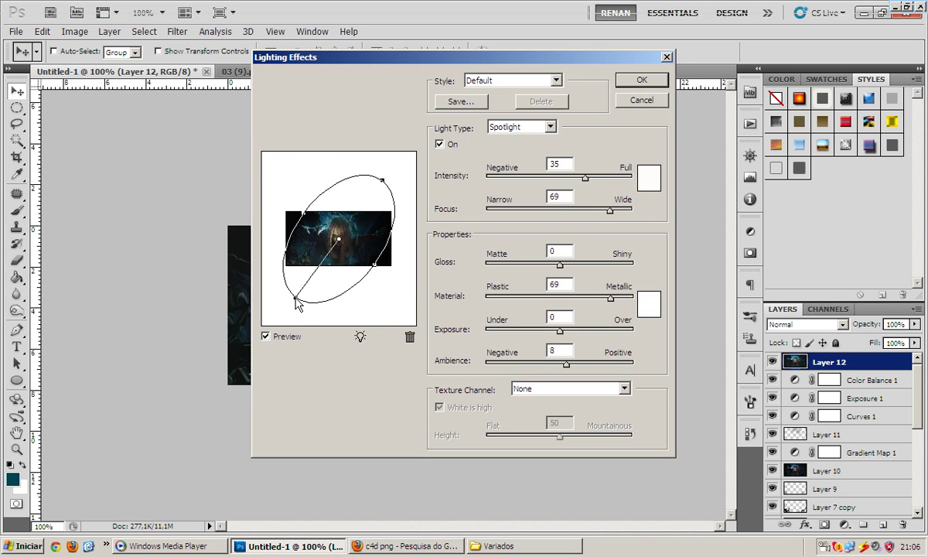
pyautogui.moveTo(296, 302)
pyautogui.mouseDown()
pyautogui.moveTo(320, 279)
pyautogui.moveTo(295, 304)
pyautogui.moveTo(333, 309)
pyautogui.moveTo(337, 290)
pyautogui.mouseUp()
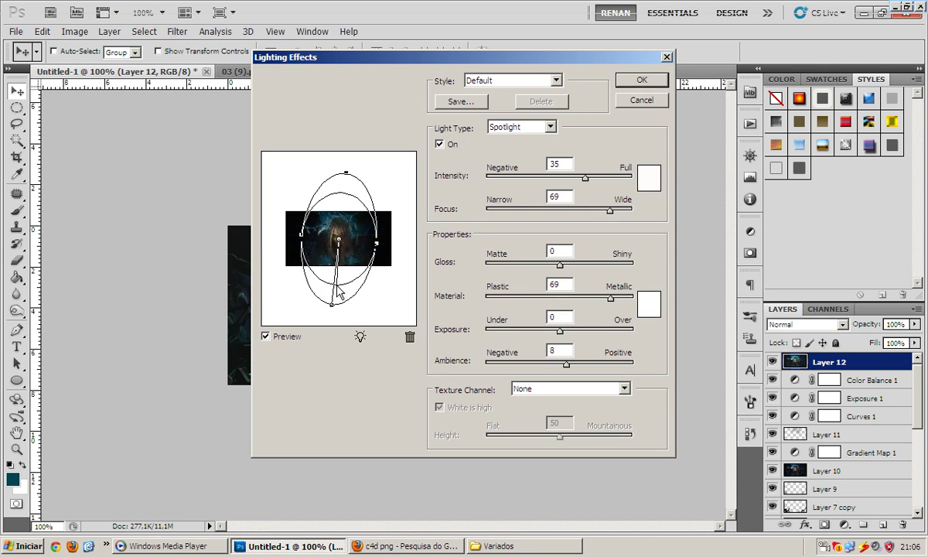
pyautogui.click(640, 80)
# Set Layer 12 to Soft Light blending at 30% opacity
pyautogui.click(807, 324)
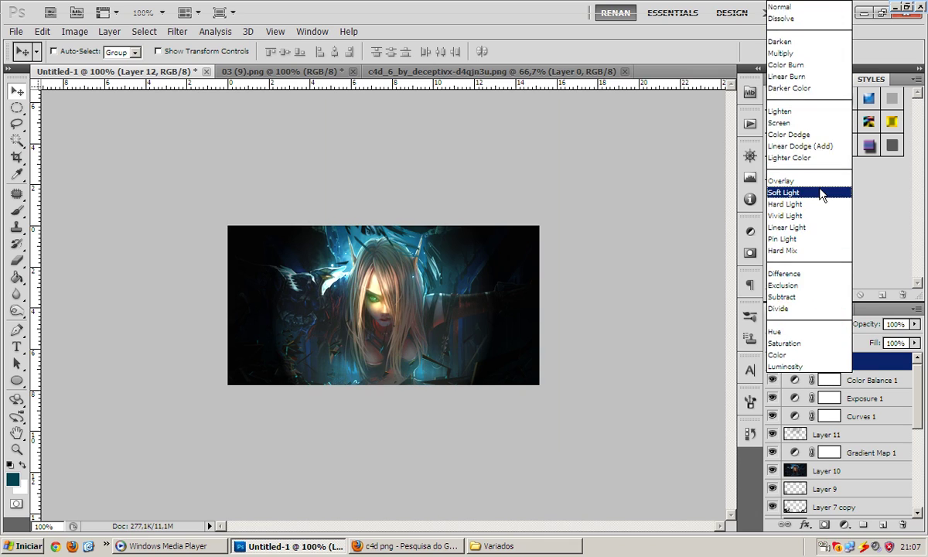
pyautogui.click(768, 189)
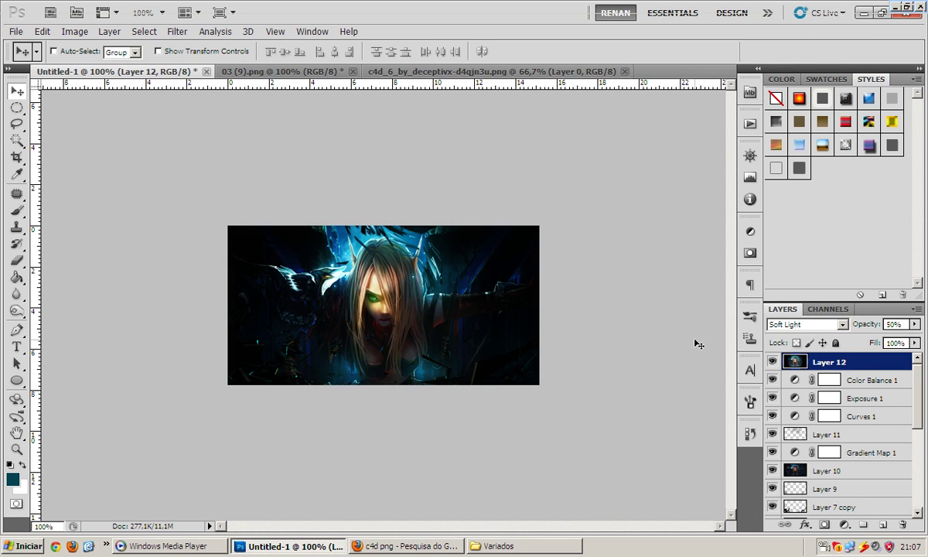
pyautogui.press('3')
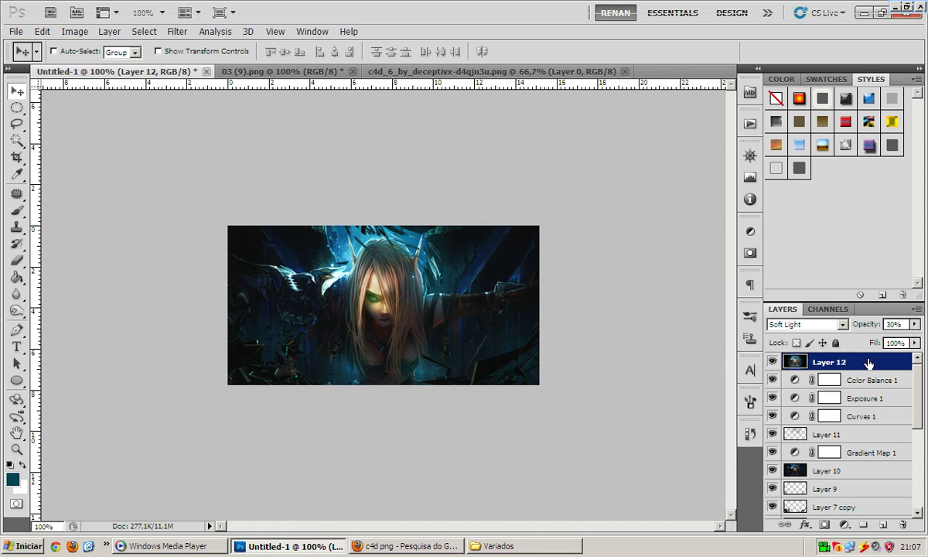
# Add a new layer and set up a dark teal, 164 px soft brush at 30% opacity
pyautogui.click(881, 525)
pyautogui.click(18, 209)
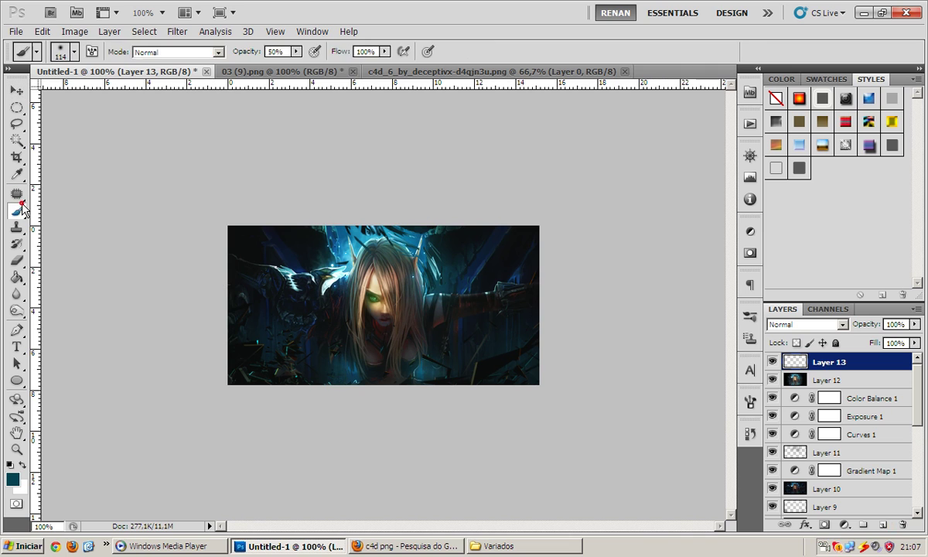
pyautogui.click(12, 479)
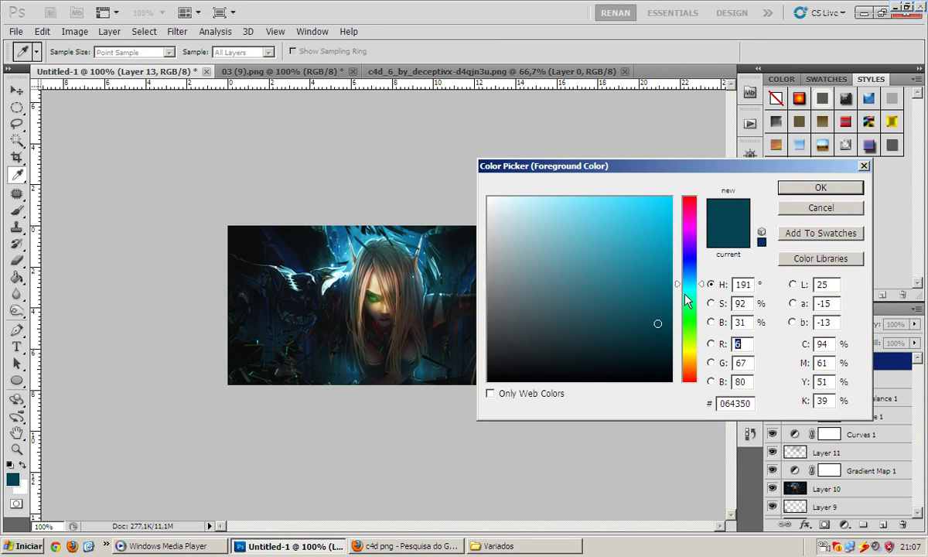
pyautogui.press('Return')
pyautogui.rightClick(418, 302)
pyautogui.moveTo(534, 330); pyautogui.dragTo(520, 332)
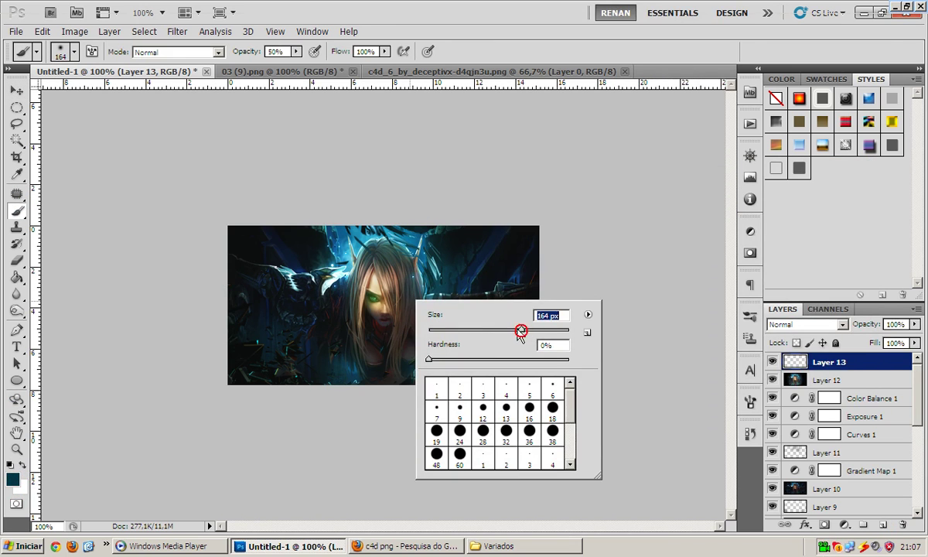
pyautogui.click(765, 340)
pyautogui.press('3')
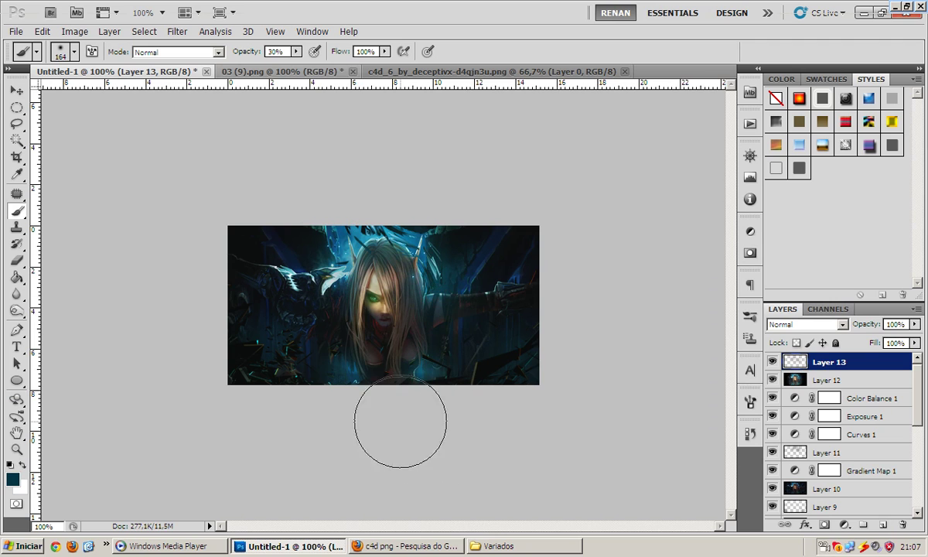
# Set Layer 13 to Linear Dodge (Add) and add another empty layer above it
pyautogui.click(796, 324)
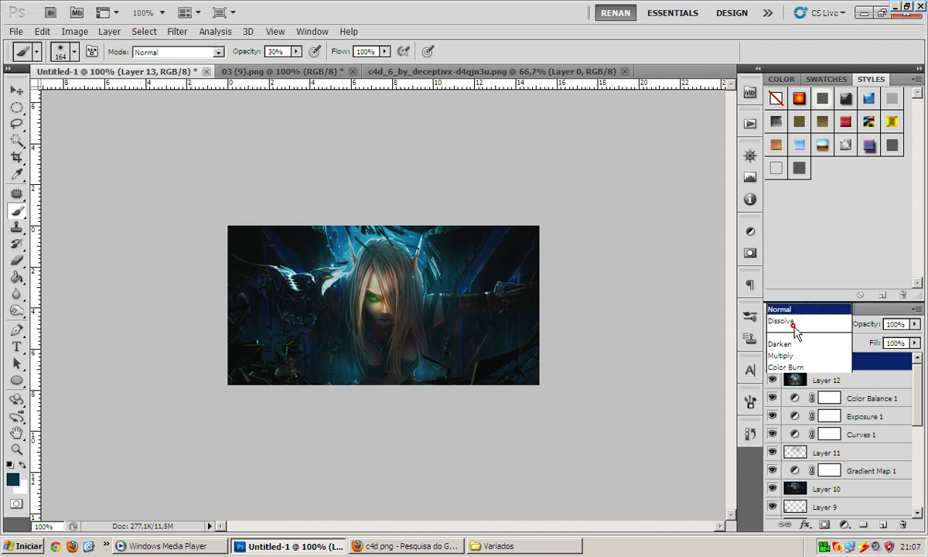
pyautogui.click(820, 145)
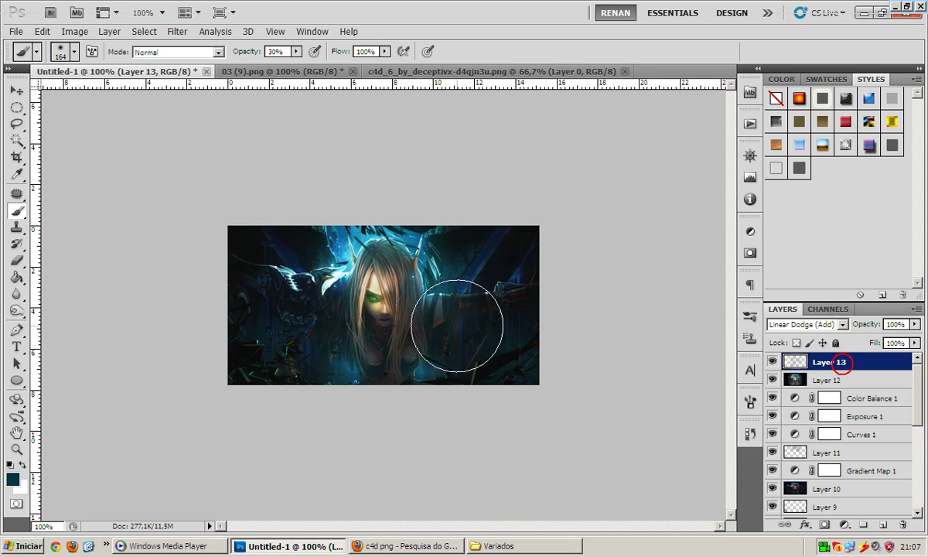
pyautogui.click(882, 524)
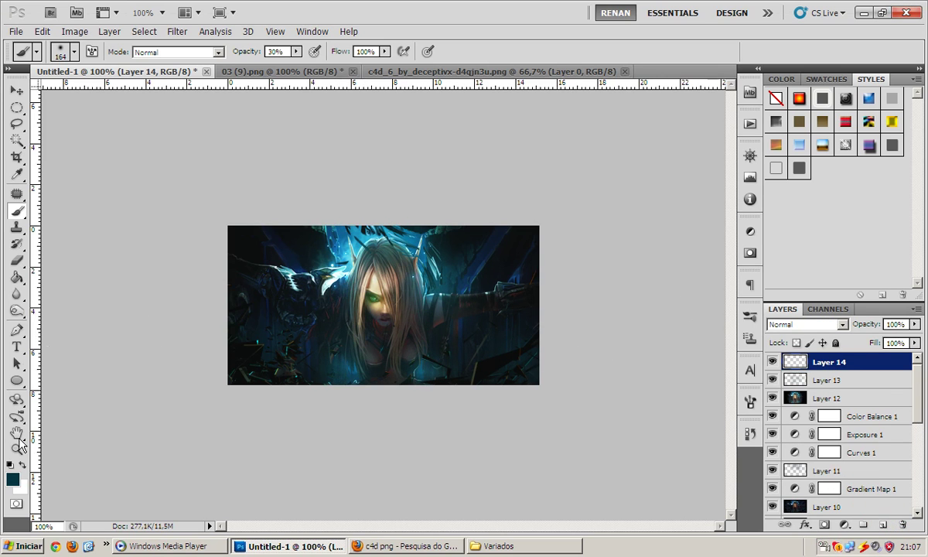
# Switch the foreground to dark brown and shrink the brush to 98 px, then 54 px
pyautogui.click(13, 480)
pyautogui.click(689, 358)
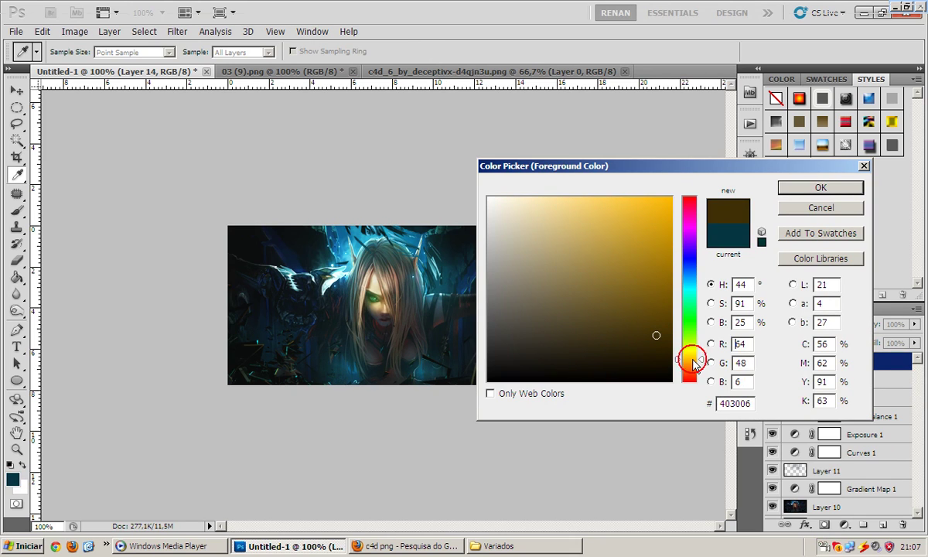
pyautogui.rightClick(431, 288)
pyautogui.moveTo(550, 332); pyautogui.dragTo(543, 332)
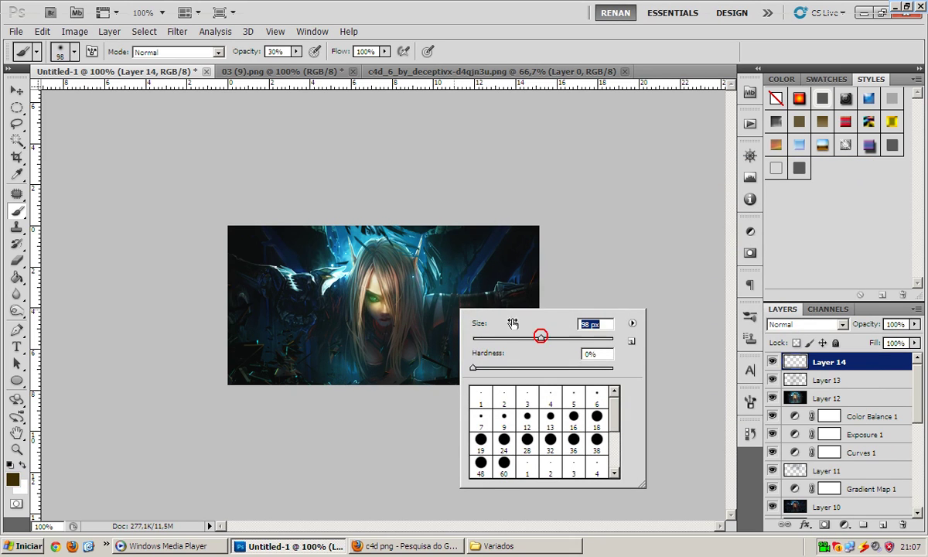
pyautogui.click(394, 267)
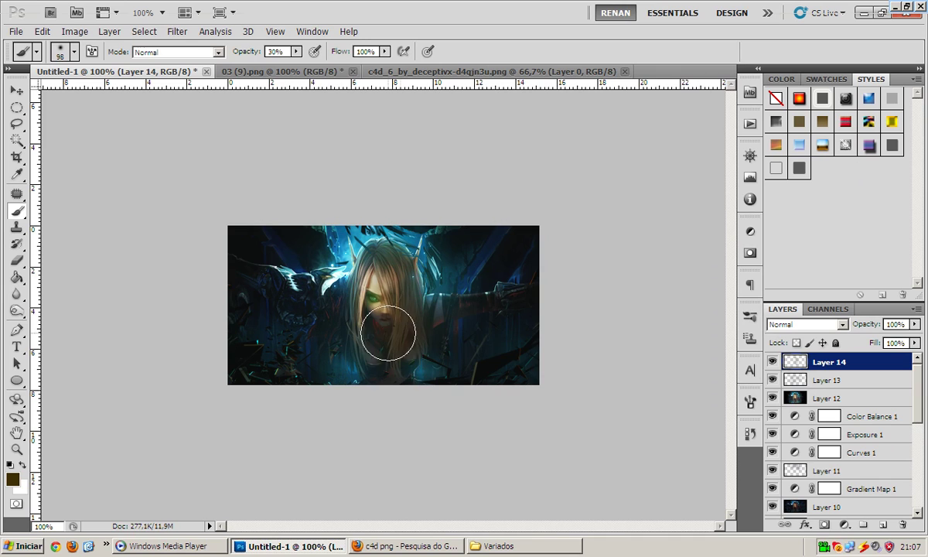
pyautogui.rightClick(373, 284)
pyautogui.moveTo(460, 313); pyautogui.dragTo(434, 312)
pyautogui.click(339, 250)
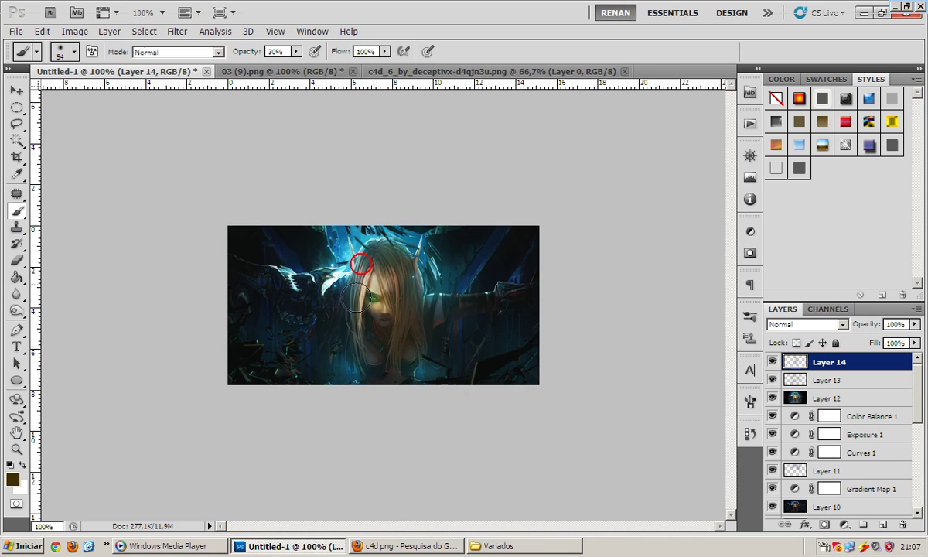
# Set Layer 14 to Linear Dodge (Add), then change it to Screen
pyautogui.press('v')
pyautogui.click(811, 323)
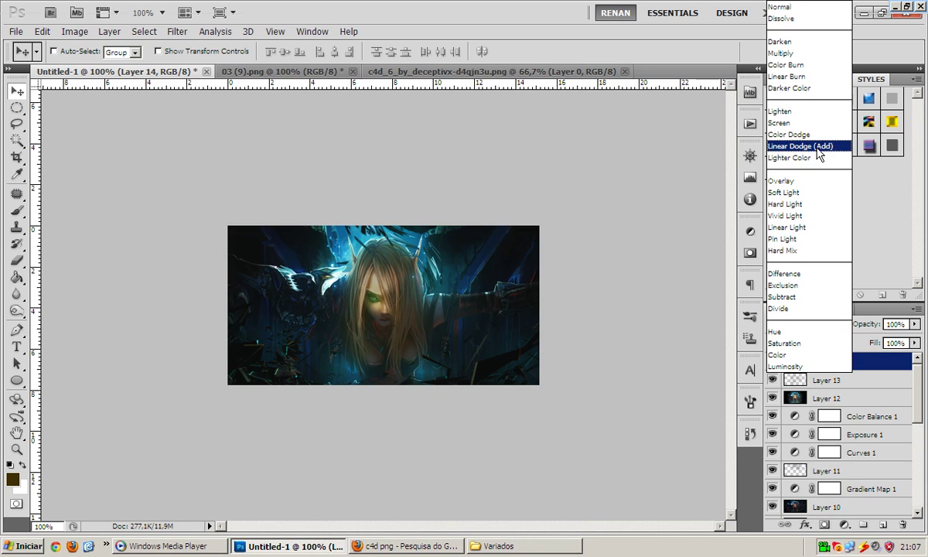
pyautogui.click(817, 148)
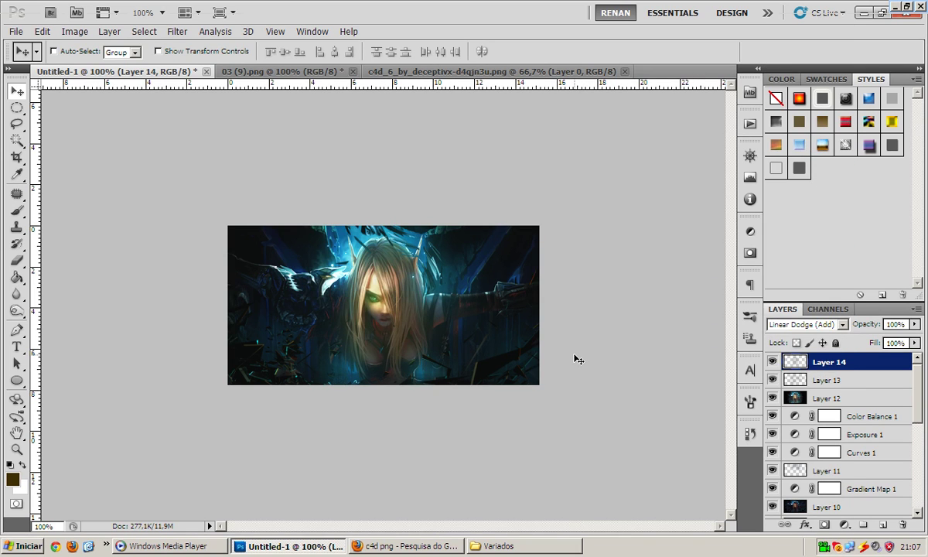
pyautogui.click(796, 323)
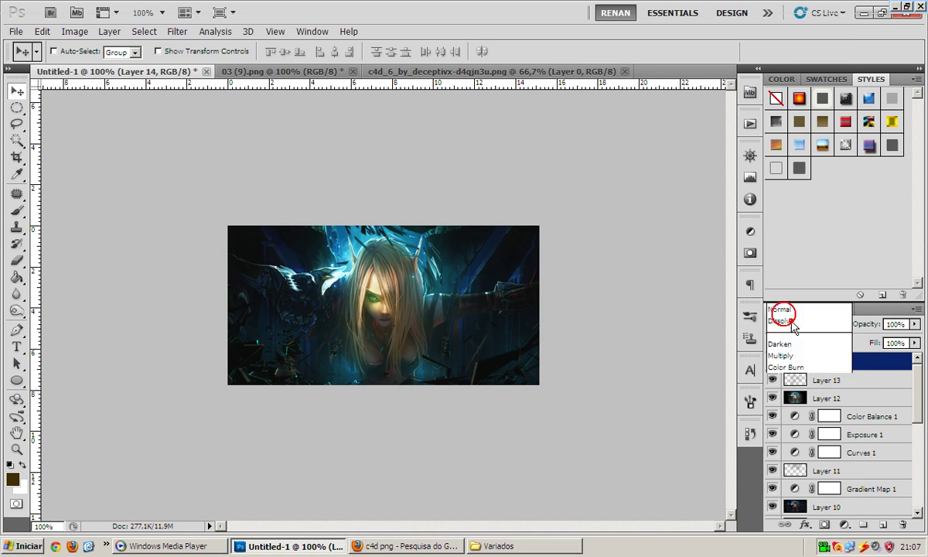
pyautogui.click(795, 124)
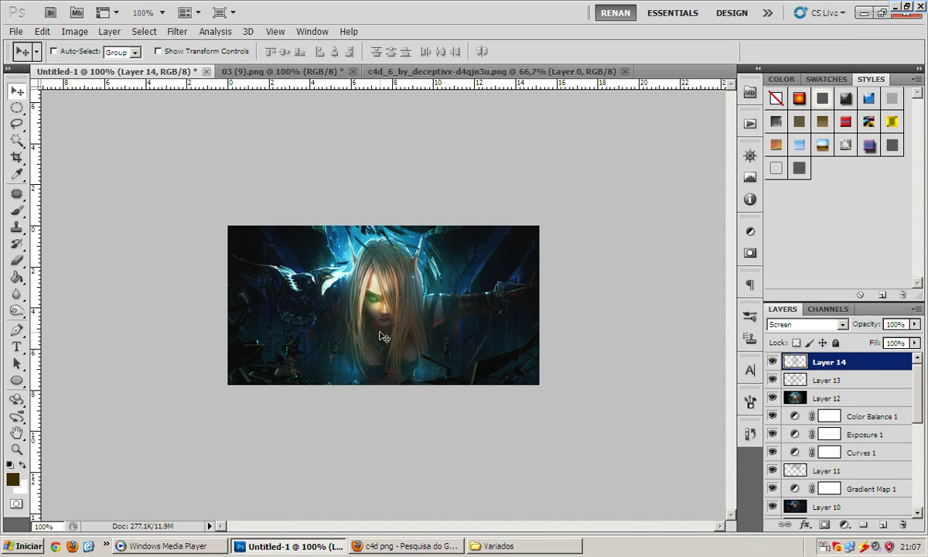
# Erase glow along the image's top edge and set the eraser to 37 px
pyautogui.press('e')
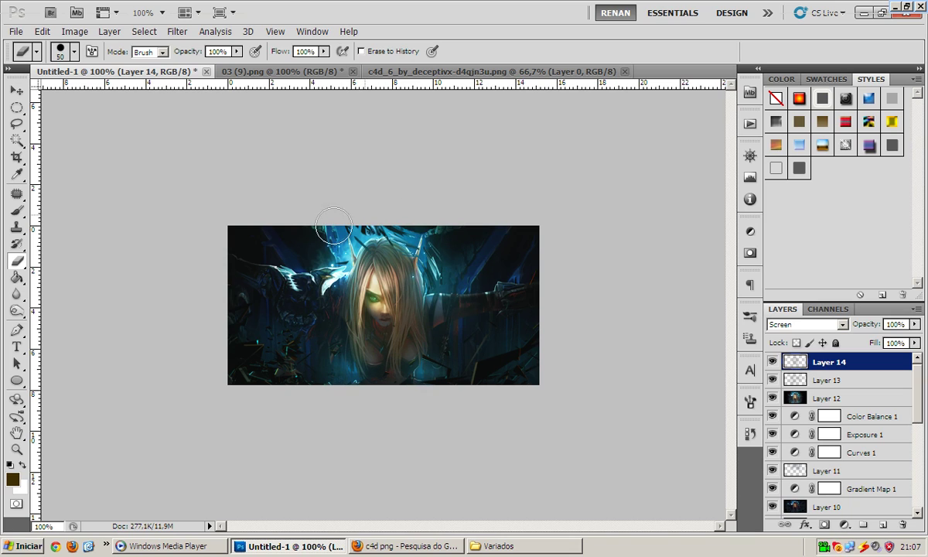
pyautogui.click(403, 220)
pyautogui.rightClick(369, 306)
pyautogui.moveTo(439, 340); pyautogui.dragTo(429, 338)
pyautogui.press('Return')
# Toggle Layer 14's visibility off and on to compare the result
pyautogui.press('v')
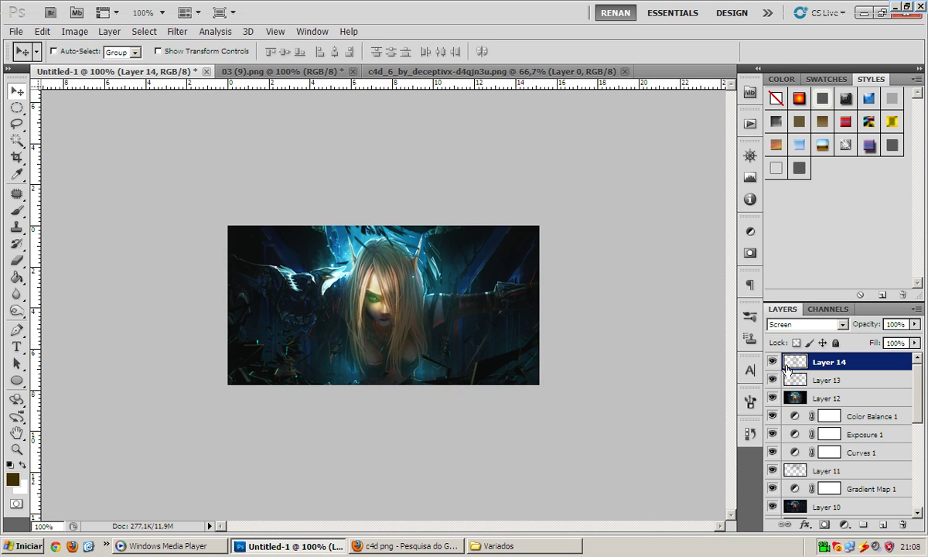
pyautogui.click(771, 362)
pyautogui.click(772, 361)
pyautogui.click(771, 361)
pyautogui.click(772, 362)
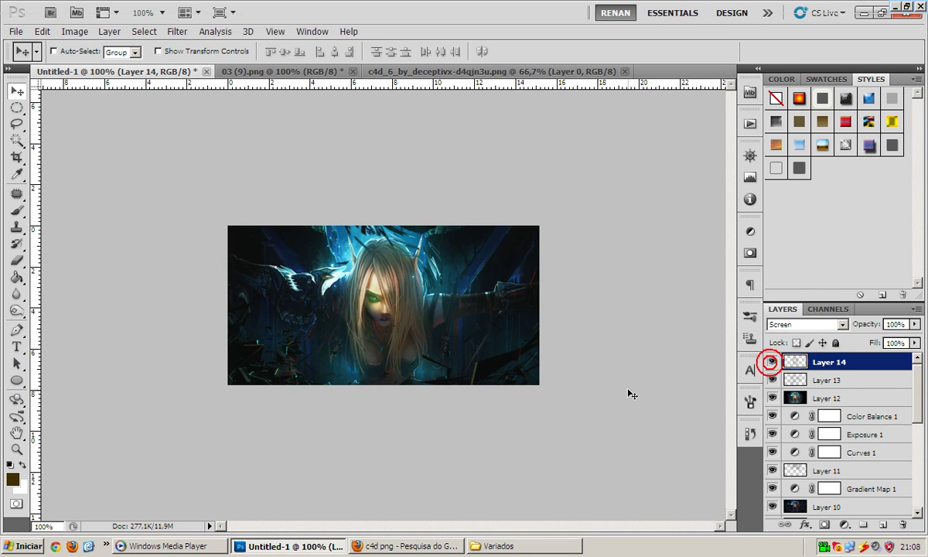
pyautogui.press('e')
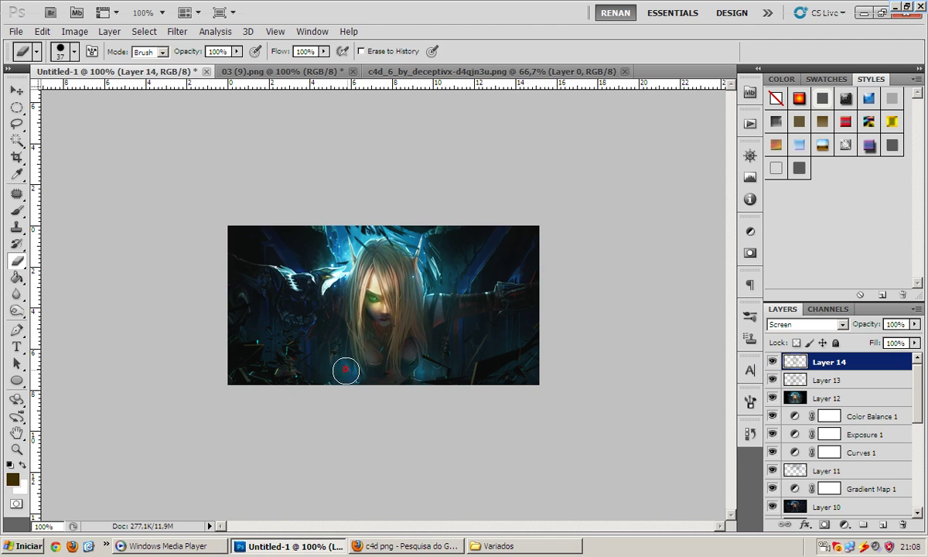
pyautogui.press('v')
pyautogui.click(771, 362)
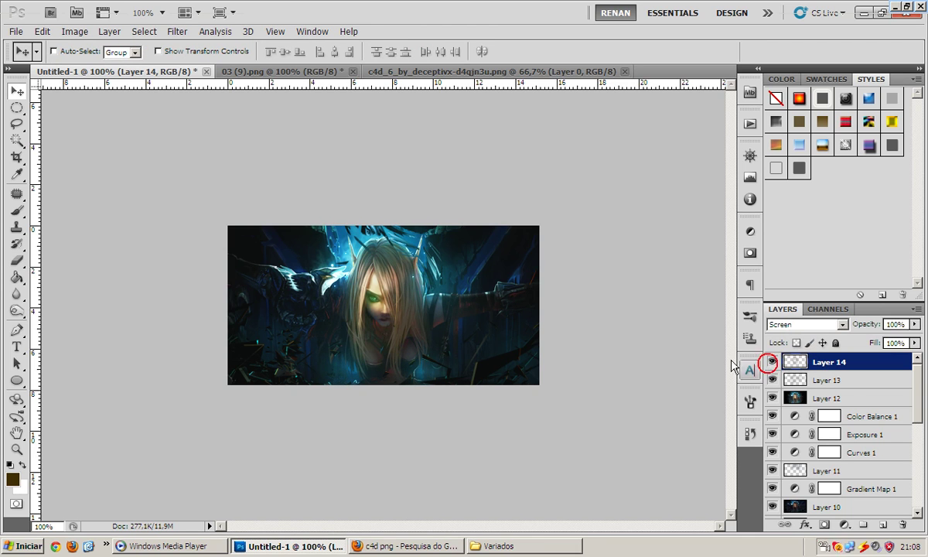
# Open the Fractal image from the desktop's Adobe Photoshop folder in Photoshop
pyautogui.click(538, 547)
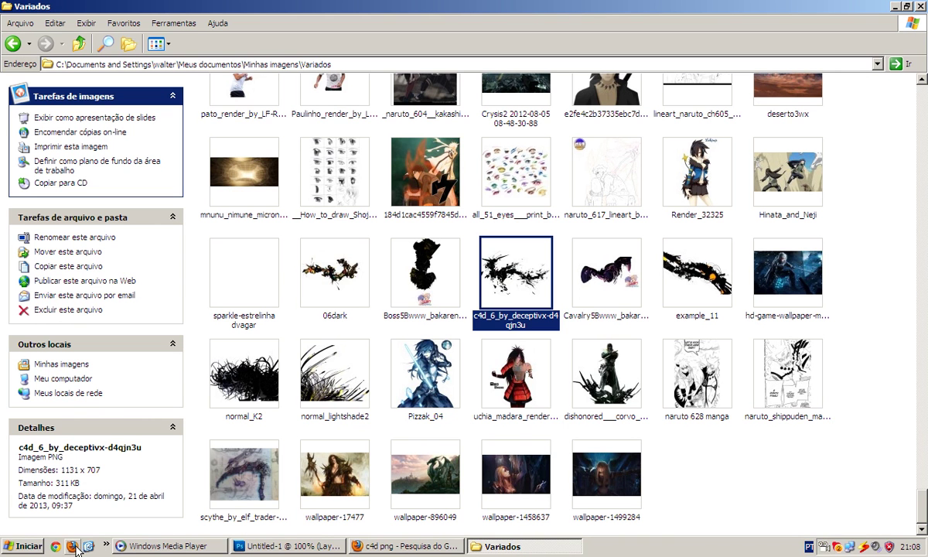
pyautogui.click(88, 546)
pyautogui.doubleClick(35, 371)
pyautogui.scroll(-10, 541, 348)
pyautogui.scroll(2, 567, 412)
pyautogui.scroll(-2, 463, 412)
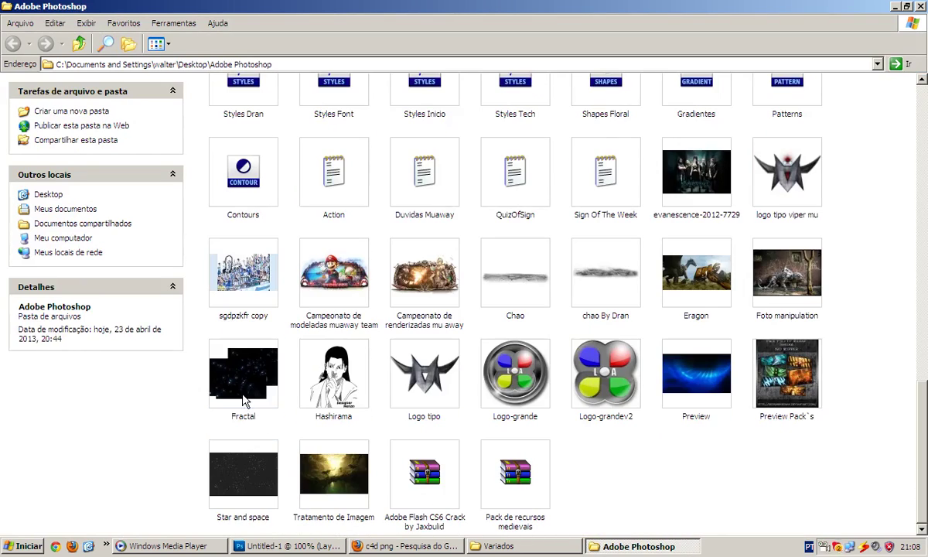
pyautogui.click(249, 371)
pyautogui.press('Return')
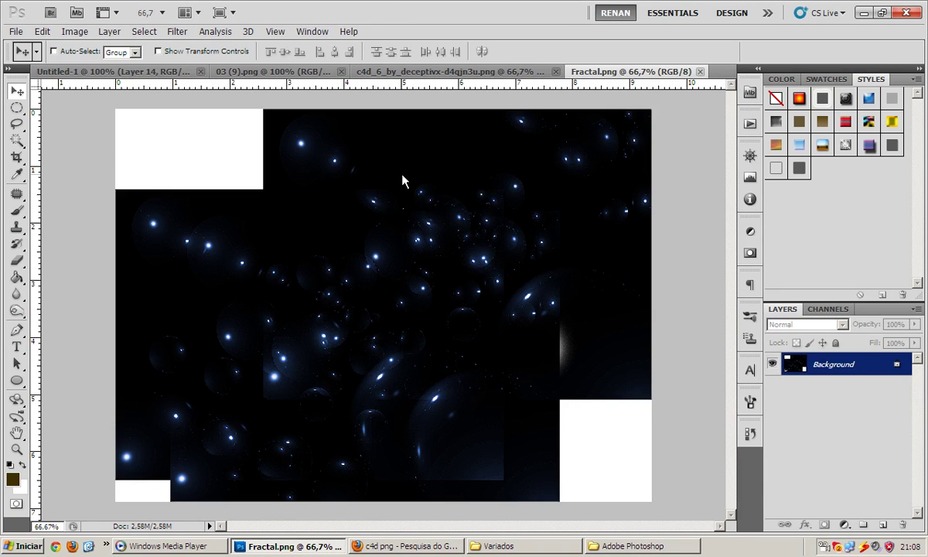
# Fill the white top-left corner of the Fractal image with black
pyautogui.click(399, 221)
pyautogui.click(16, 107)
pyautogui.click(54, 100)
pyautogui.moveTo(101, 106); pyautogui.dragTo(272, 196)
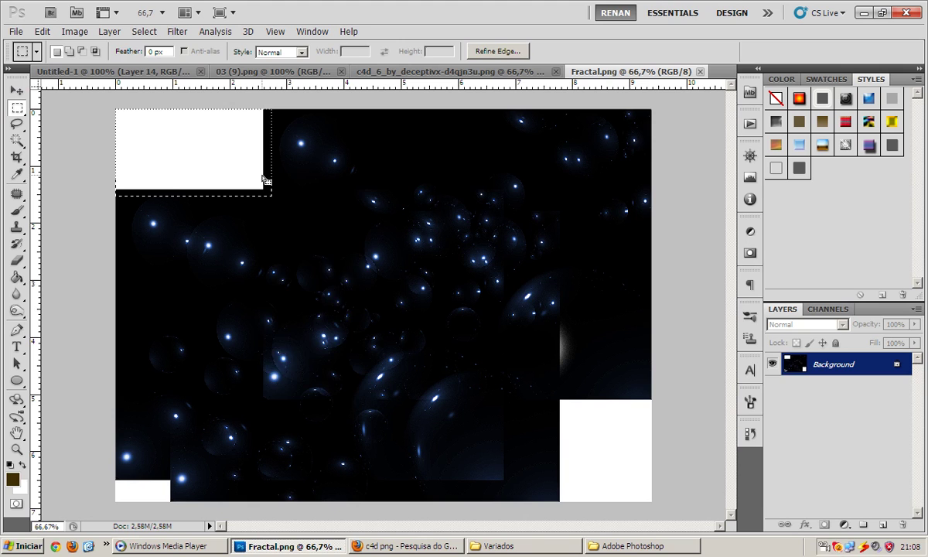
pyautogui.rightClick(242, 178)
pyautogui.click(325, 346)
pyautogui.click(470, 153)
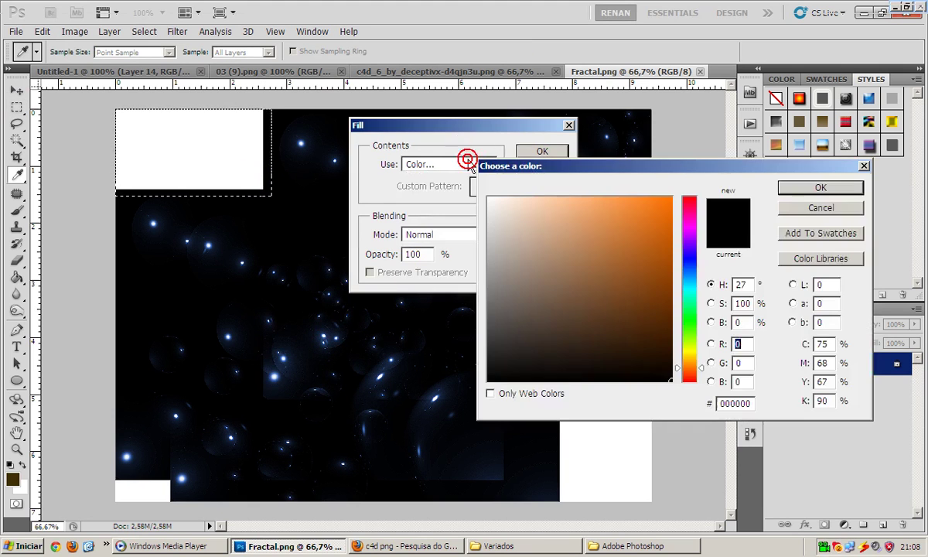
pyautogui.press('Return')
pyautogui.press('Return')
# Fill the white bottom-right corner with black
pyautogui.moveTo(550, 389); pyautogui.dragTo(658, 533)
pyautogui.rightClick(581, 356)
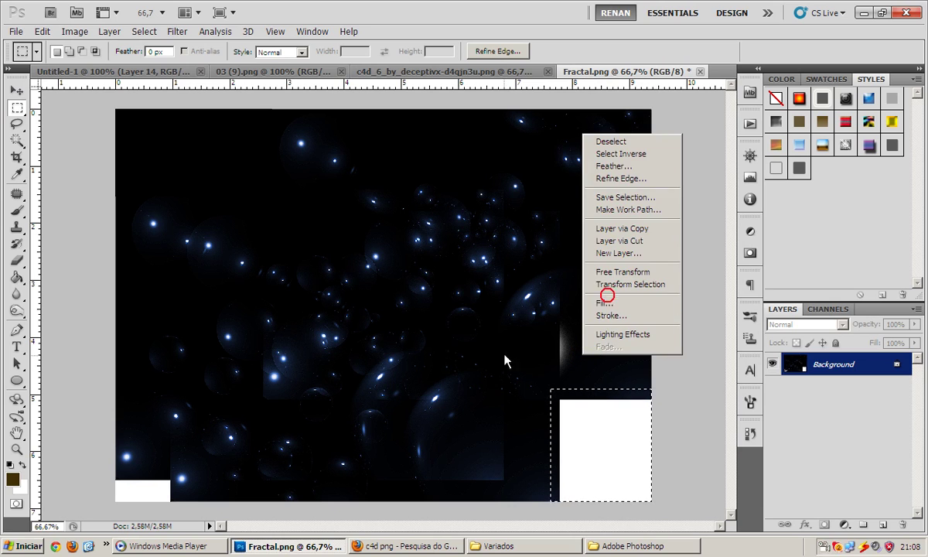
pyautogui.click(601, 301)
pyautogui.press('Return')
pyautogui.moveTo(159, 494); pyautogui.dragTo(179, 506)
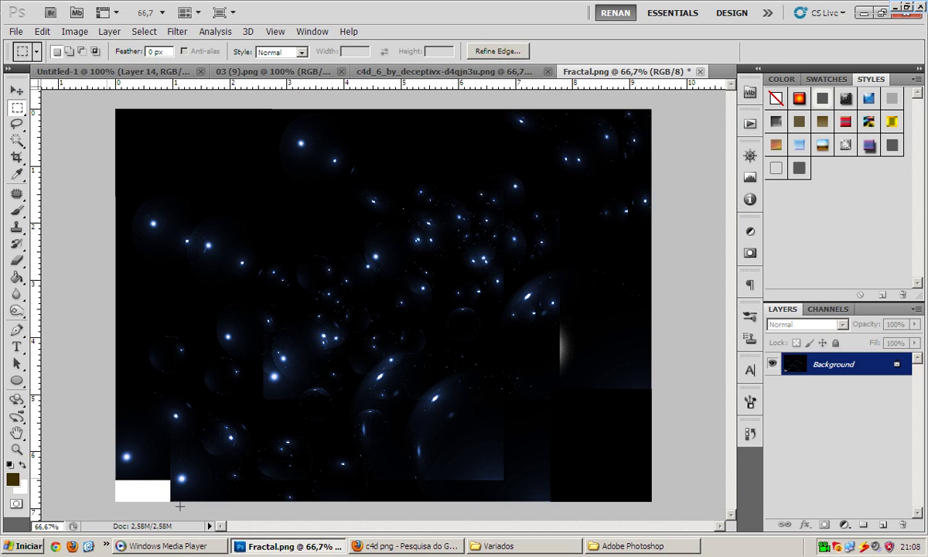
pyautogui.rightClick(236, 423)
pyautogui.click(159, 467)
# Fill the white bottom-left corner with black
pyautogui.moveTo(100, 474); pyautogui.dragTo(172, 504)
pyautogui.rightClick(159, 201)
pyautogui.click(214, 384)
pyautogui.press('Return')
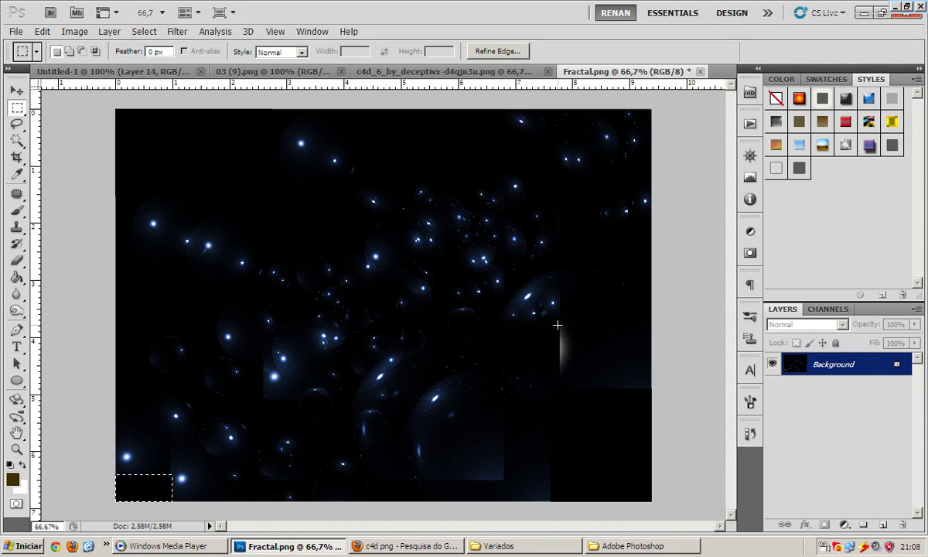
# Fill the bright strip near the right edge with black and deselect
pyautogui.moveTo(557, 324); pyautogui.dragTo(578, 370)
pyautogui.rightClick(579, 322)
pyautogui.click(609, 490)
pyautogui.press('Return')
pyautogui.click(513, 337)
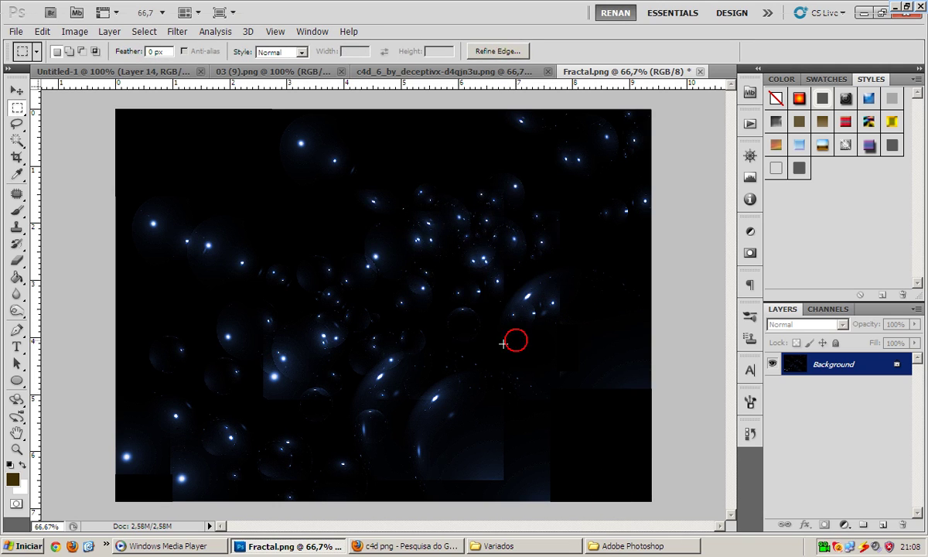
pyautogui.moveTo(385, 264); pyautogui.dragTo(151, 109)
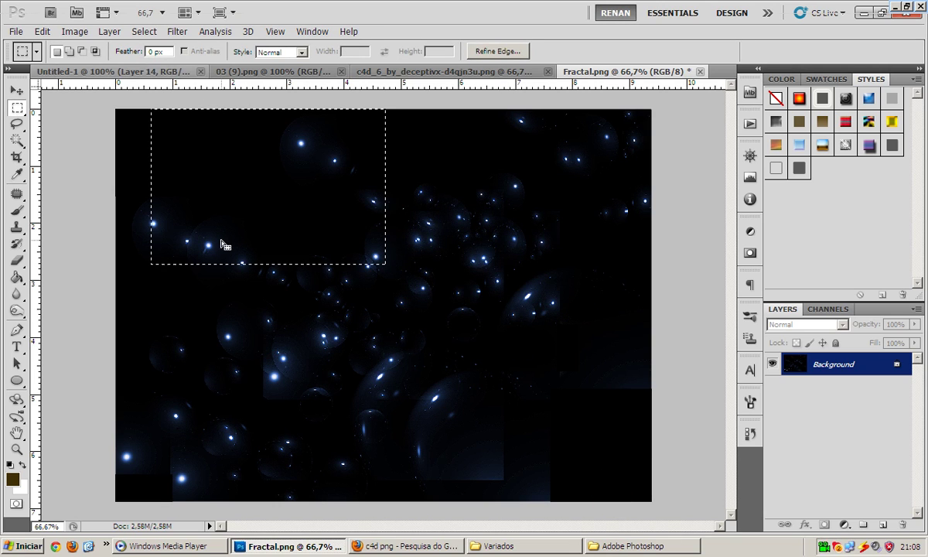
pyautogui.hotkey('ctrl', 'd')
# Drag the Fractal star image into the banner as a new layer
pyautogui.click(303, 276)
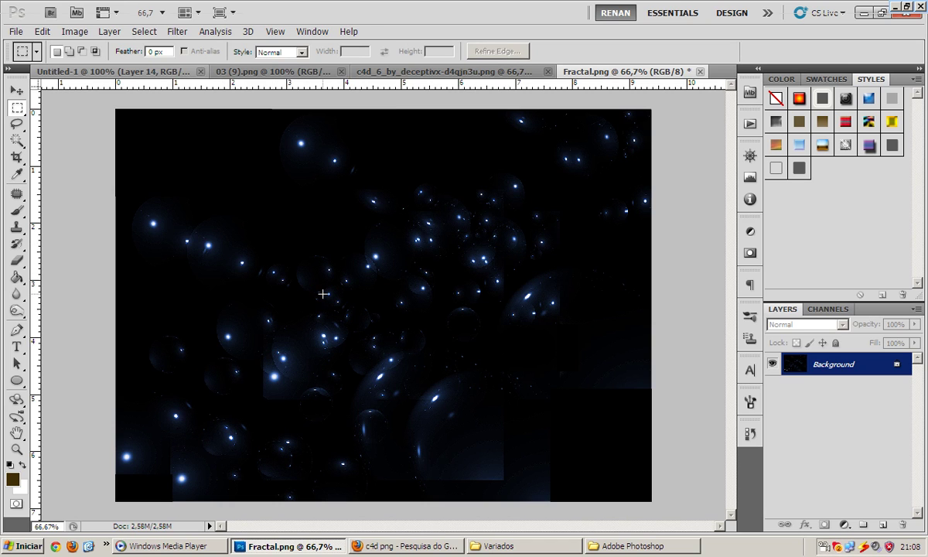
pyautogui.press('v')
pyautogui.moveTo(305, 266); pyautogui.dragTo(358, 278)
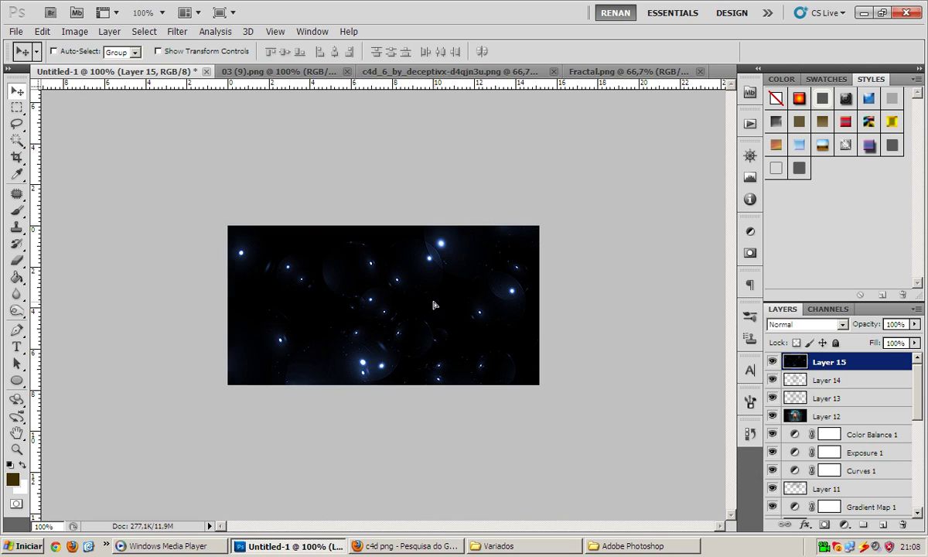
# Reposition the star layer, try scaling it to about 57%, then undo the resize
pyautogui.moveTo(433, 305); pyautogui.dragTo(452, 285)
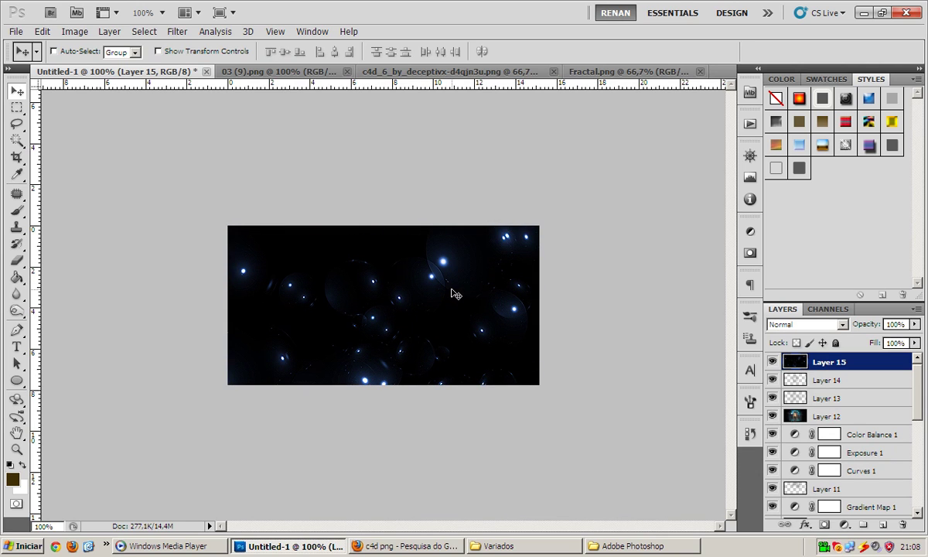
pyautogui.hotkey('ctrl', 't')
pyautogui.moveTo(530, 255); pyautogui.dragTo(333, 345)
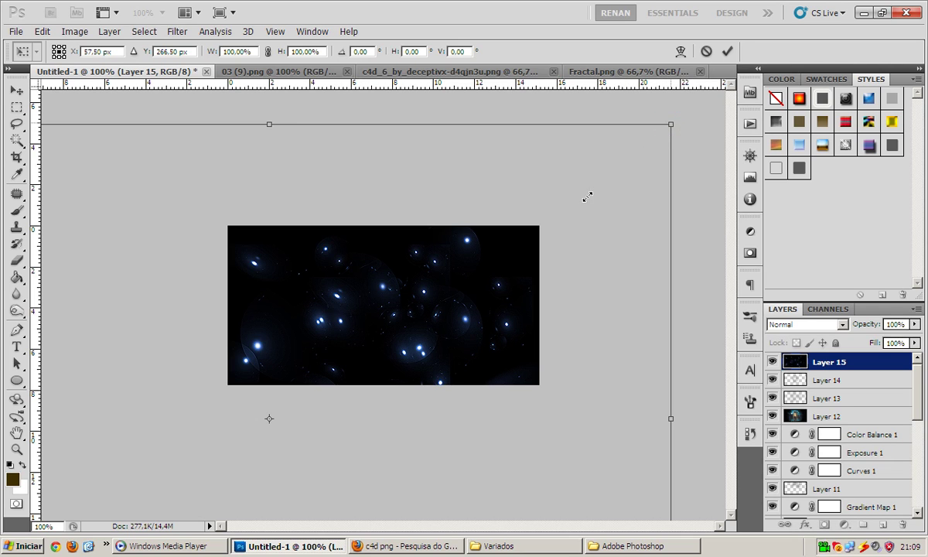
pyautogui.moveTo(650, 145); pyautogui.dragTo(510, 267)
pyautogui.press('Return')
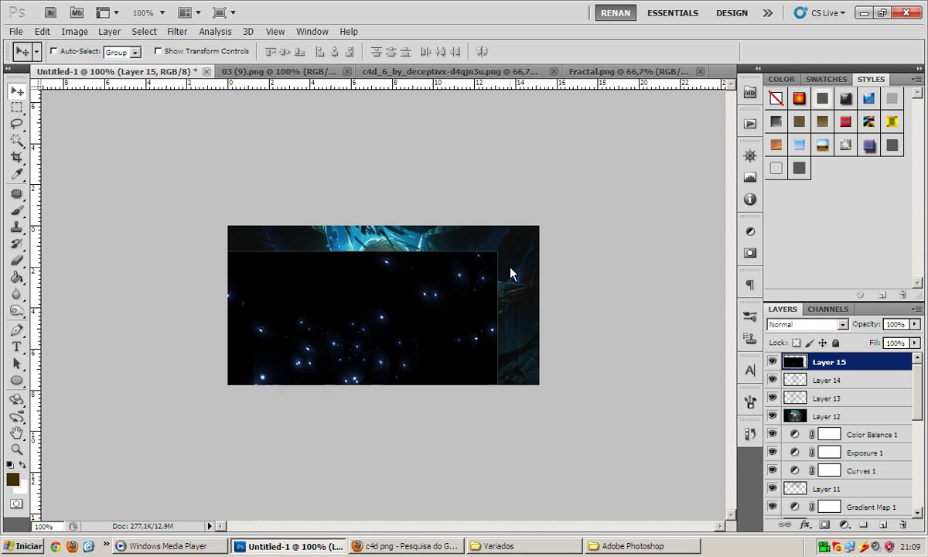
pyautogui.hotkey('ctrl', 'z')
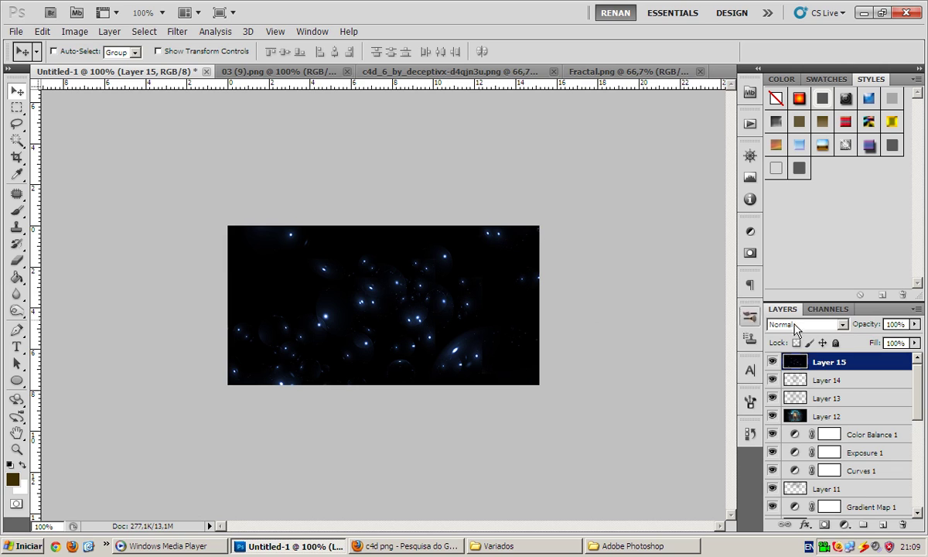
# Set Layer 15's blend mode to Screen
pyautogui.click(820, 323)
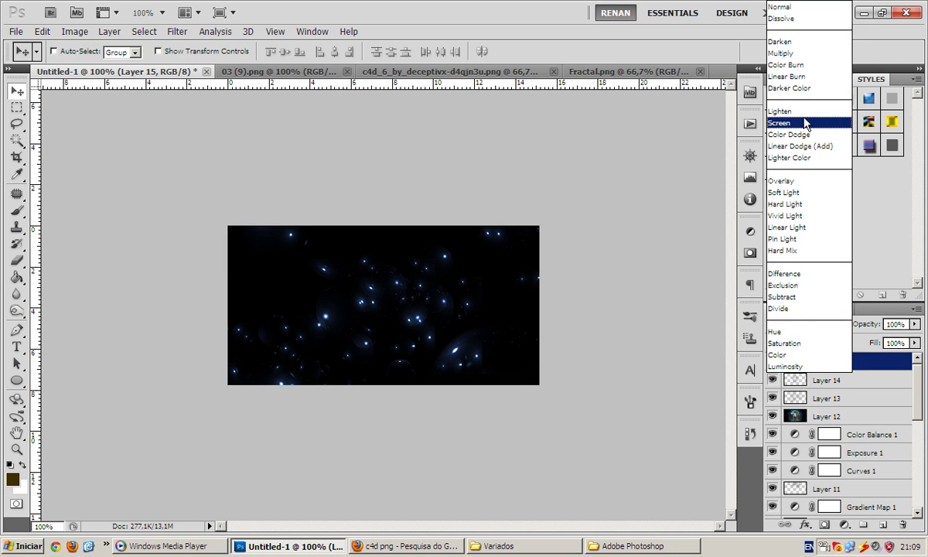
pyautogui.click(795, 122)
pyautogui.click(438, 332)
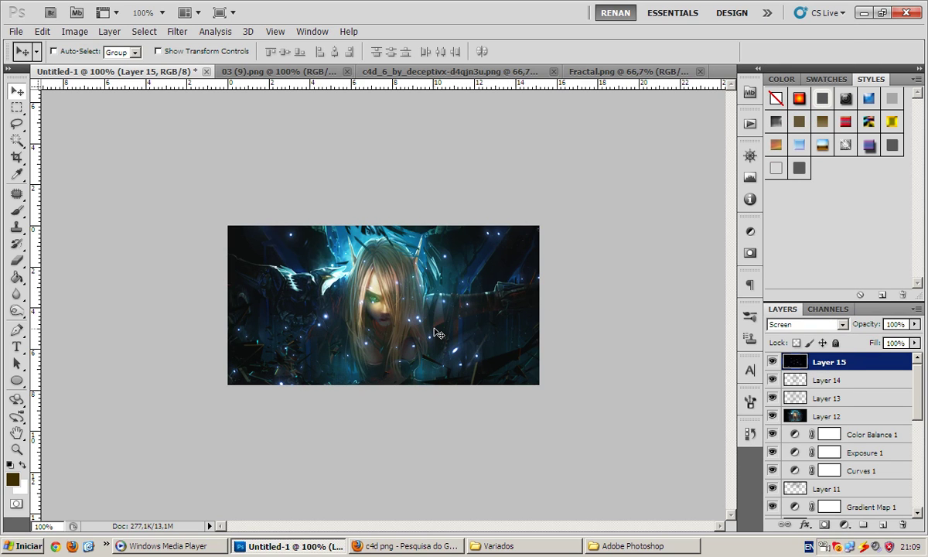
# Check the Skype call and group chats, then hide Skype
pyautogui.click(846, 548)
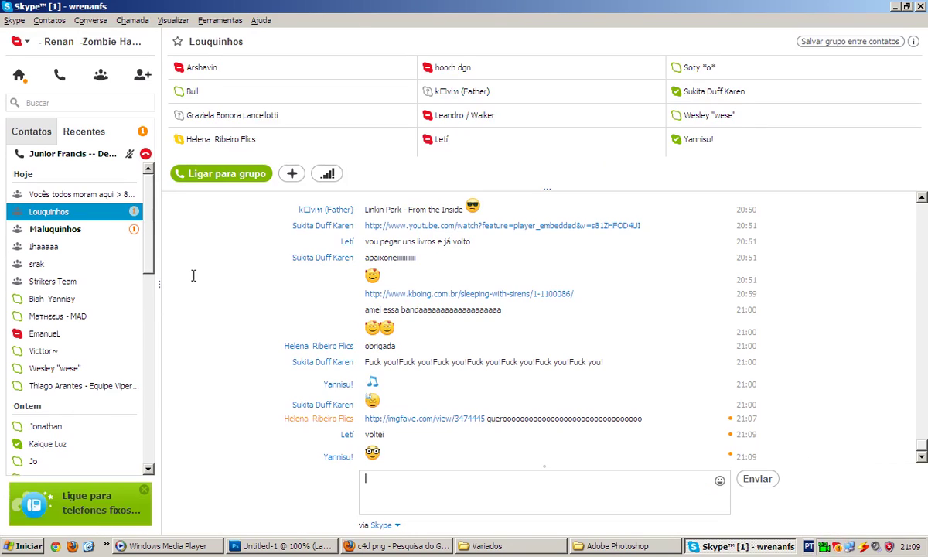
pyautogui.click(88, 154)
pyautogui.click(87, 211)
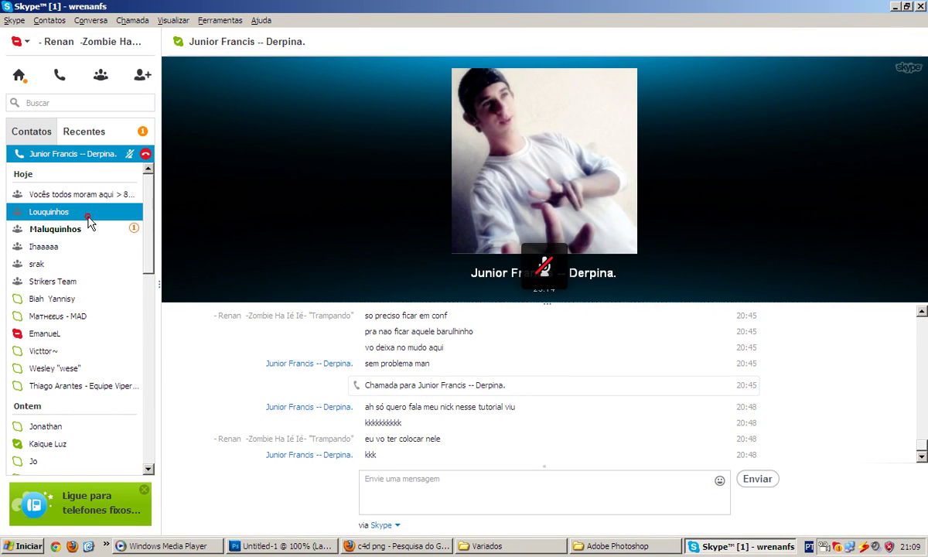
pyautogui.click(87, 229)
pyautogui.click(734, 546)
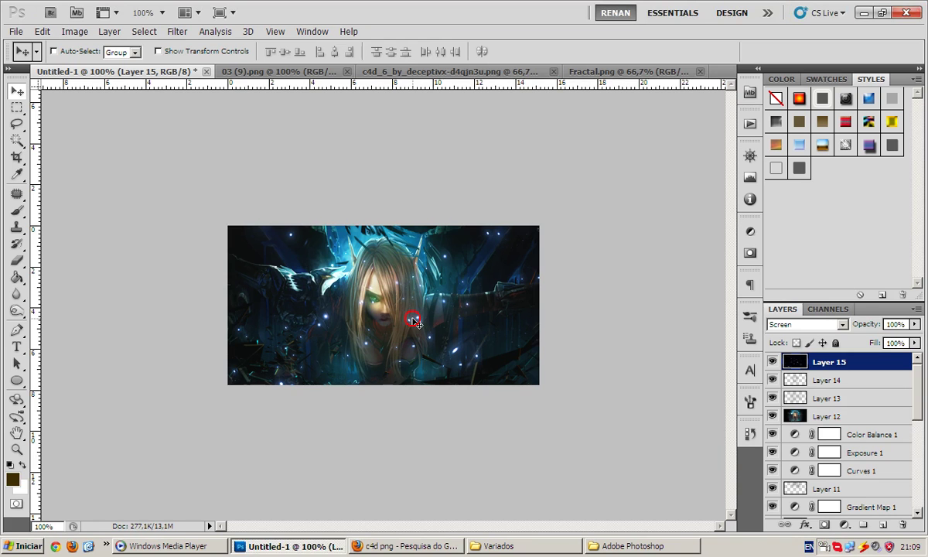
# Erase stray stars and bright streaks from the edges and the girl's face
pyautogui.press('e')
pyautogui.click(451, 349)
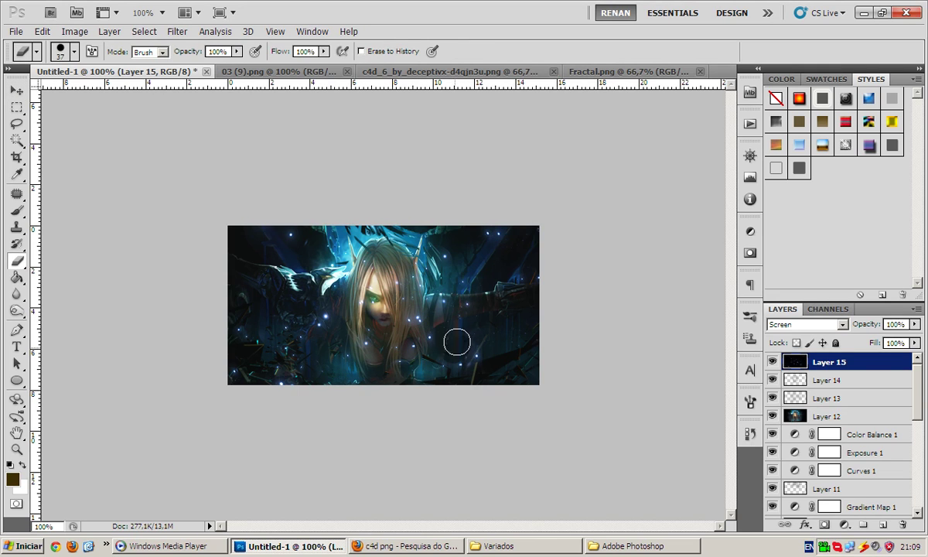
pyautogui.click(416, 317)
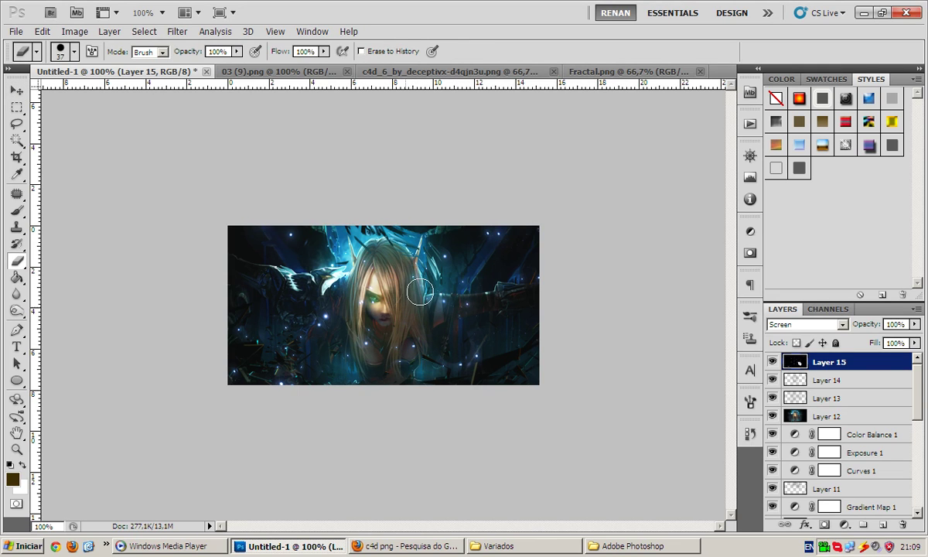
pyautogui.click(495, 232)
pyautogui.click(442, 341)
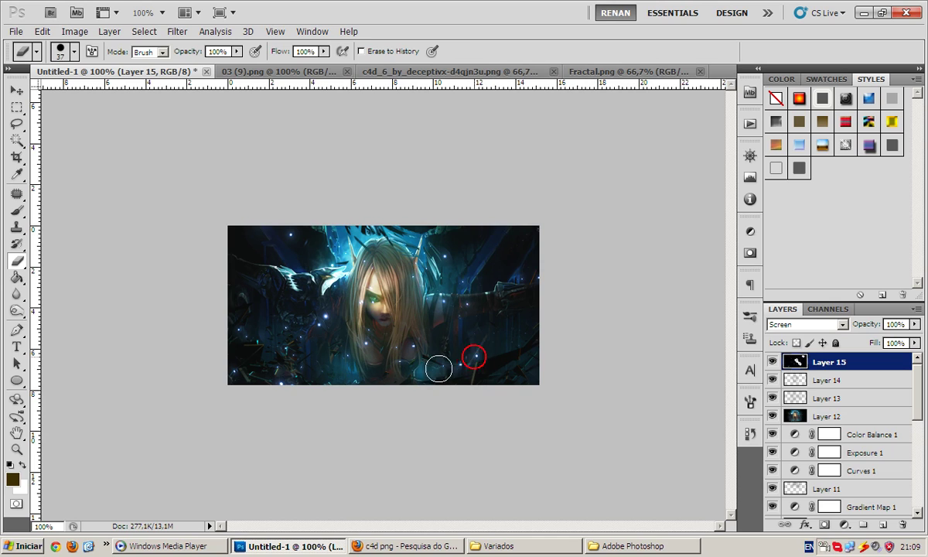
pyautogui.click(367, 345)
pyautogui.click(301, 368)
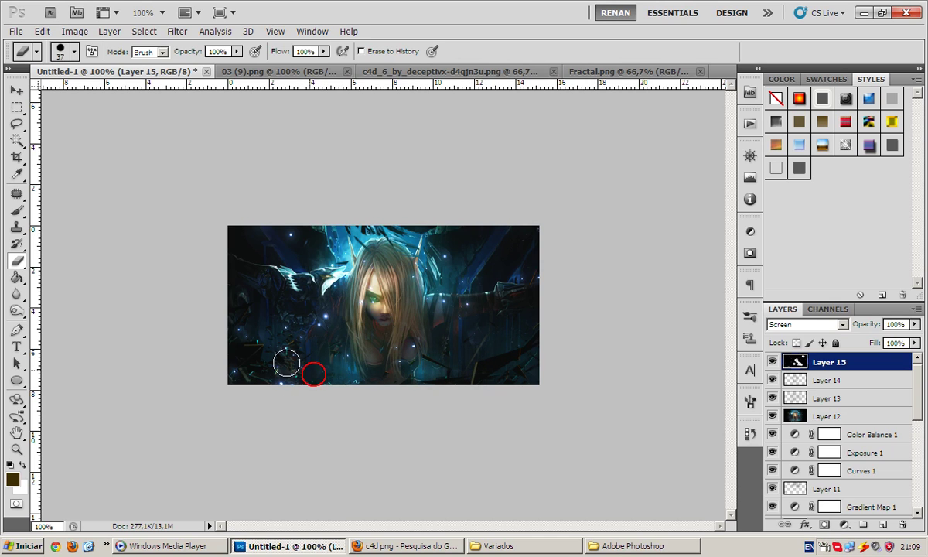
pyautogui.click(260, 318)
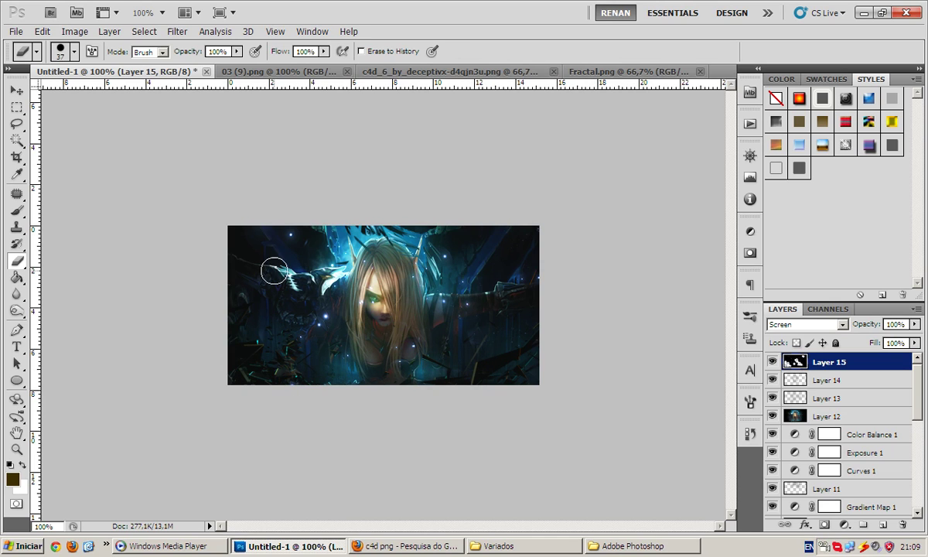
pyautogui.click(363, 300)
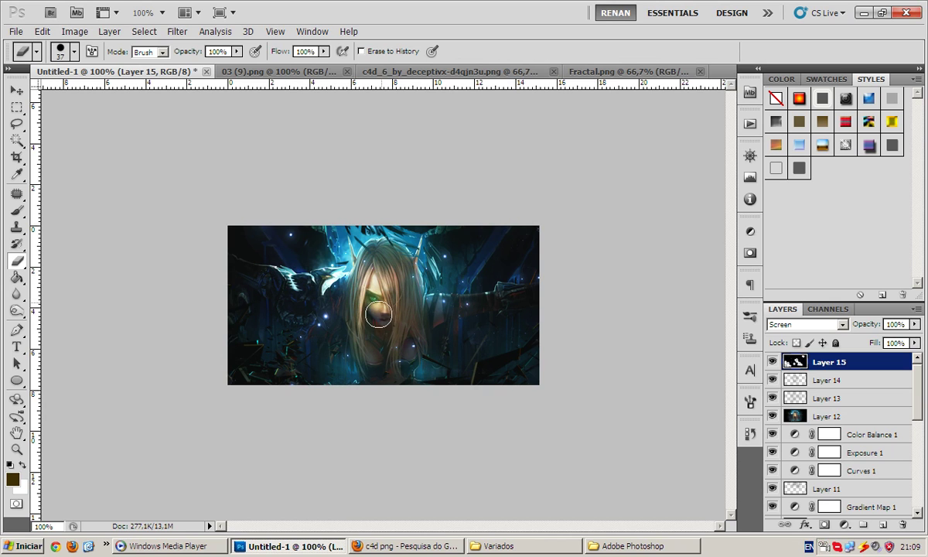
pyautogui.press('v')
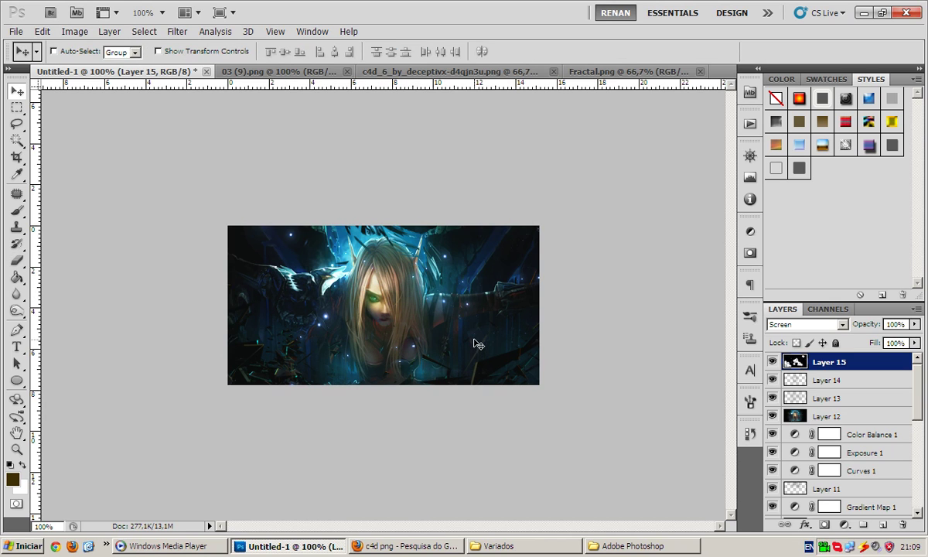
# Colorize the star layer blue with Hue 196 and Saturation about 37
pyautogui.hotkey('ctrl', 'u')
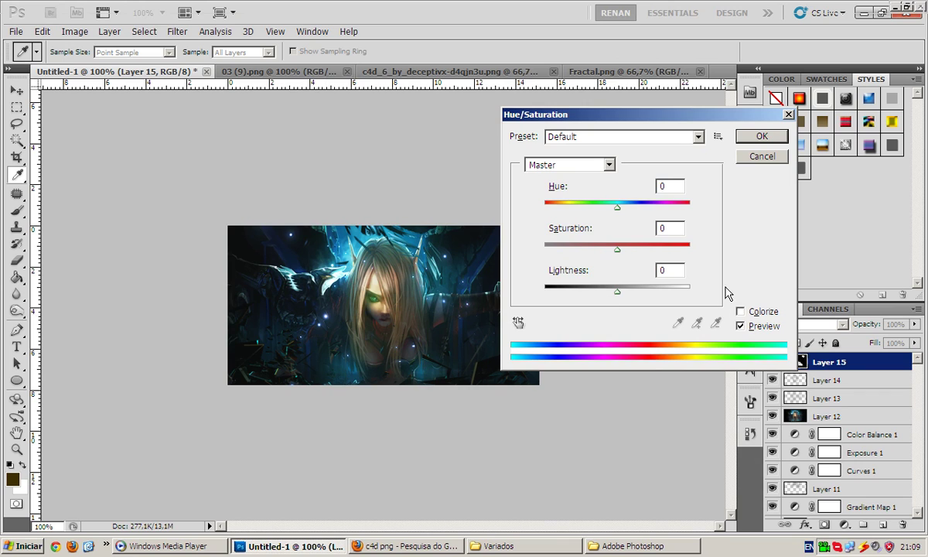
pyautogui.click(740, 311)
pyautogui.moveTo(558, 207)
pyautogui.mouseDown()
pyautogui.moveTo(616, 209)
pyautogui.moveTo(624, 218)
pyautogui.moveTo(624, 208)
pyautogui.mouseUp()
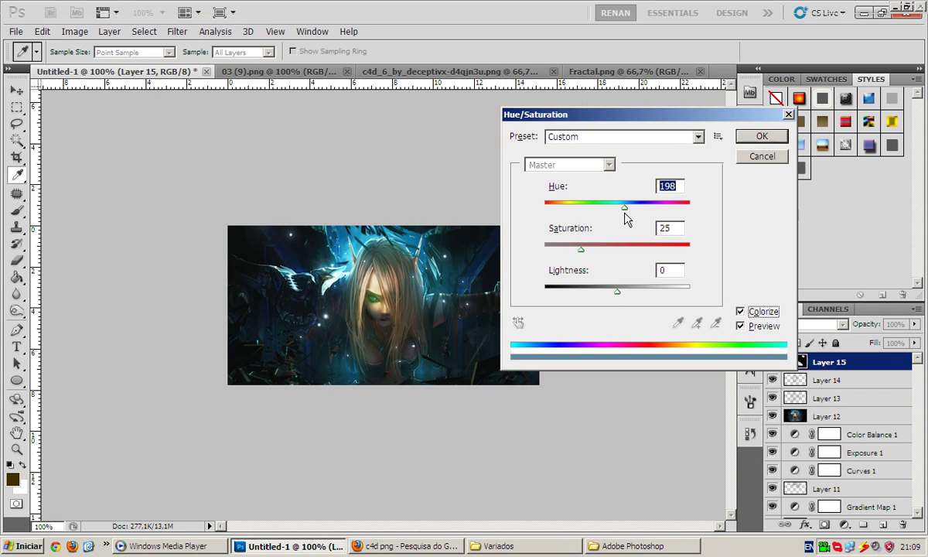
pyautogui.moveTo(579, 249); pyautogui.dragTo(597, 250)
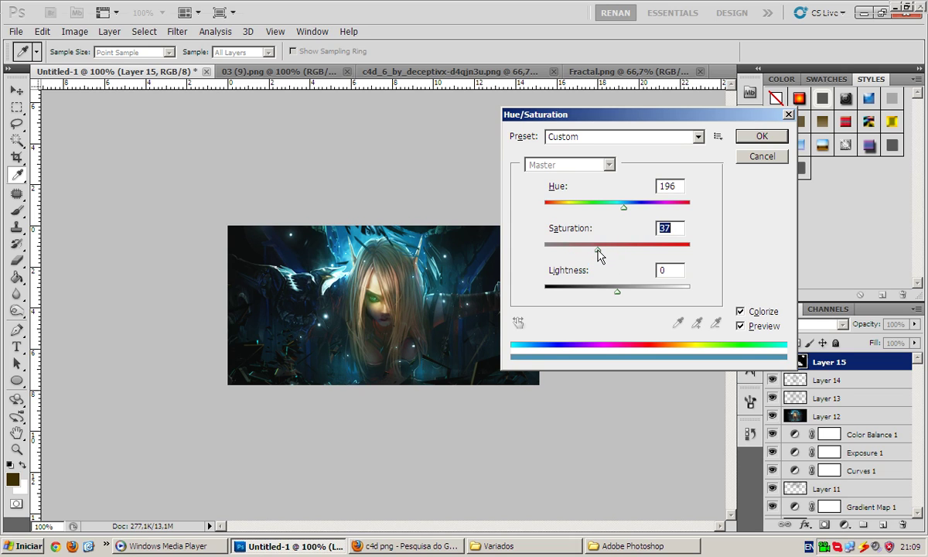
pyautogui.press('Return')
pyautogui.press('v')
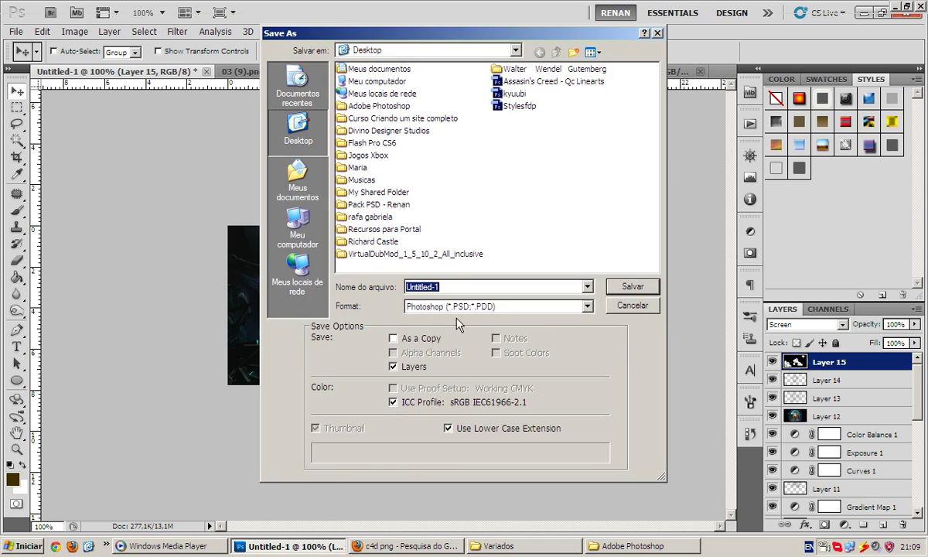
# Save the banner as taturial.psd and close its document
pyautogui.write('tatur')
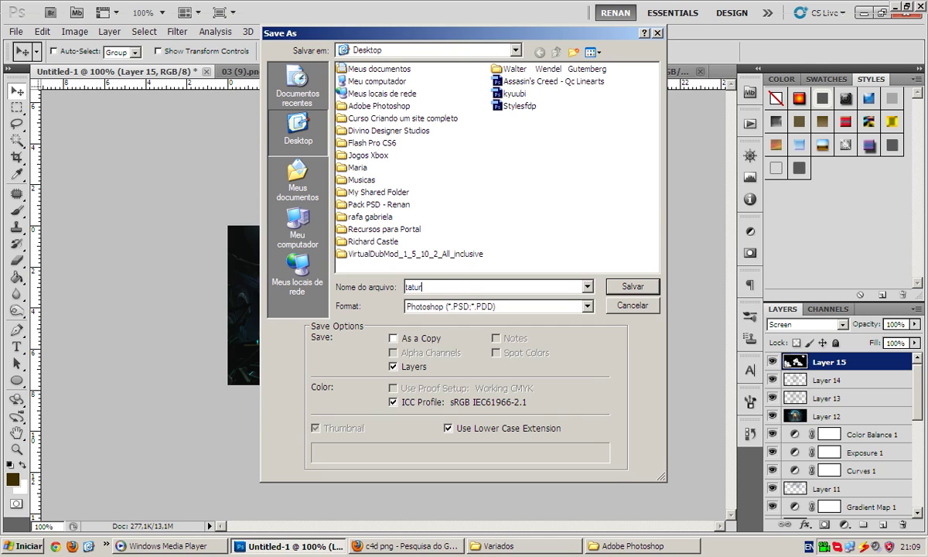
pyautogui.write('ial')
pyautogui.press('Return')
pyautogui.press('Return')
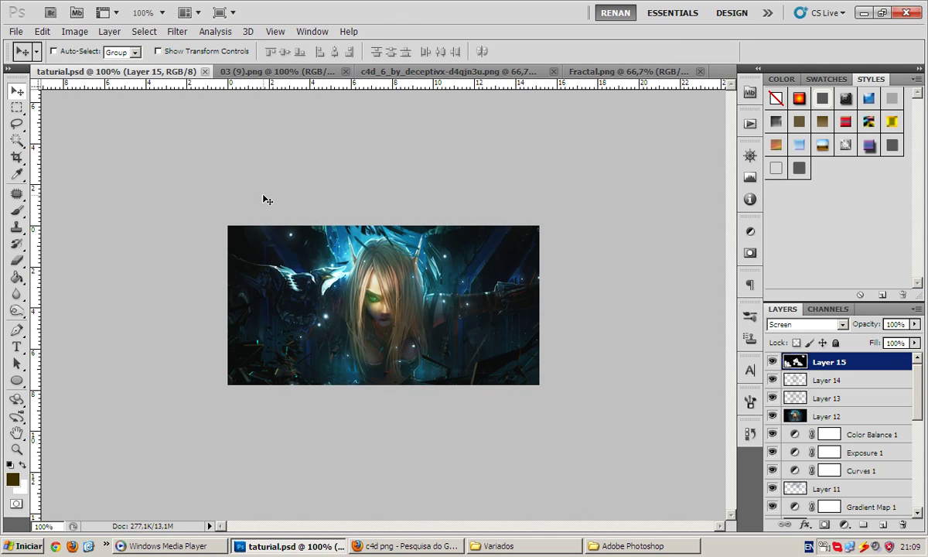
pyautogui.click(204, 71)
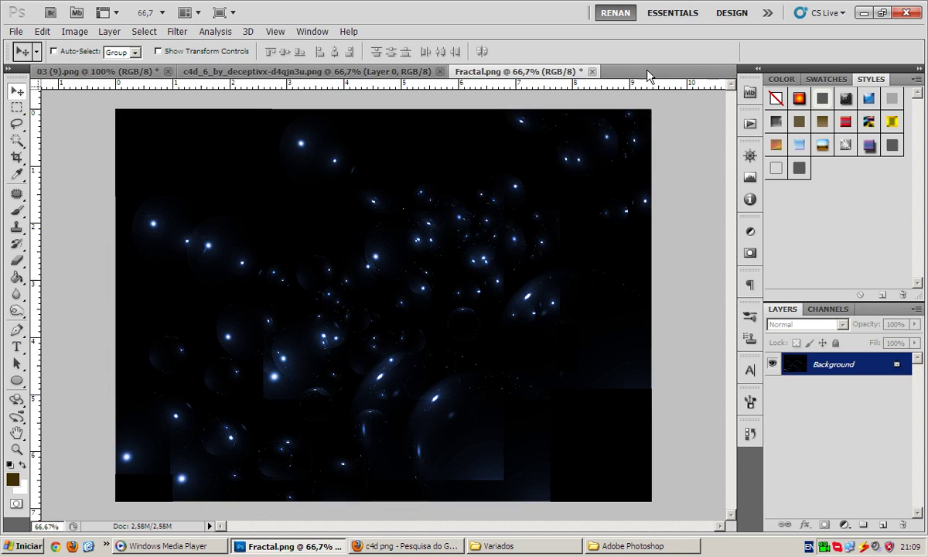
# Close Fractal.png, c4d_6 and 03 (9).png without saving, then quit Photoshop
pyautogui.click(590, 71)
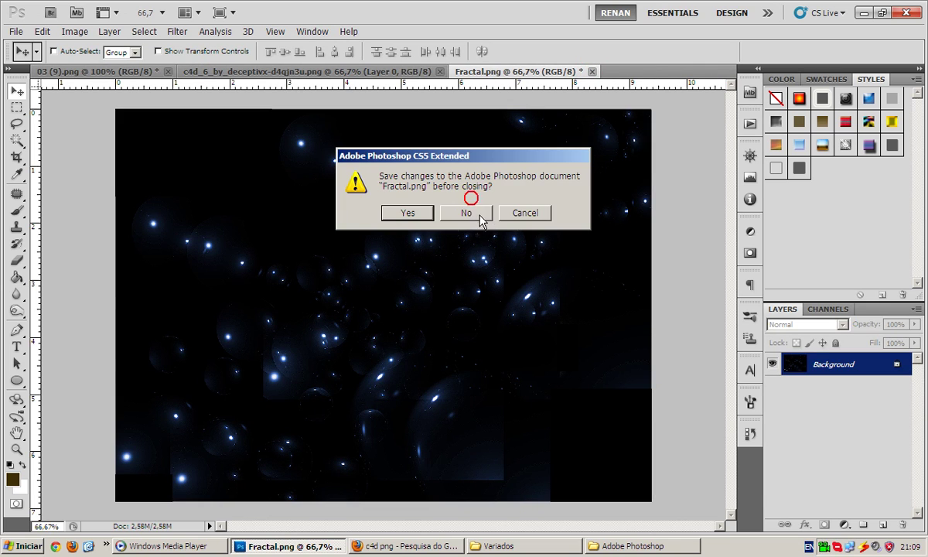
pyautogui.click(439, 201)
pyautogui.click(439, 71)
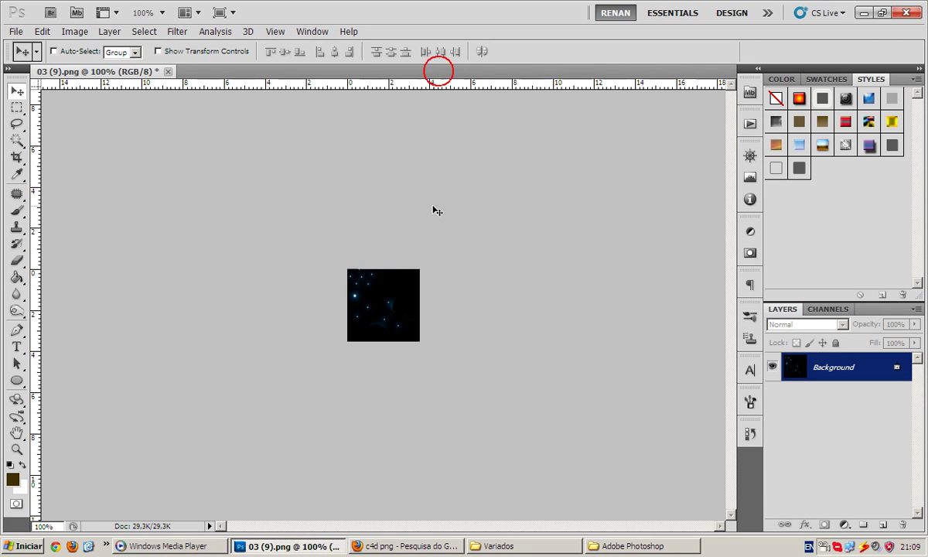
pyautogui.click(168, 71)
pyautogui.click(456, 213)
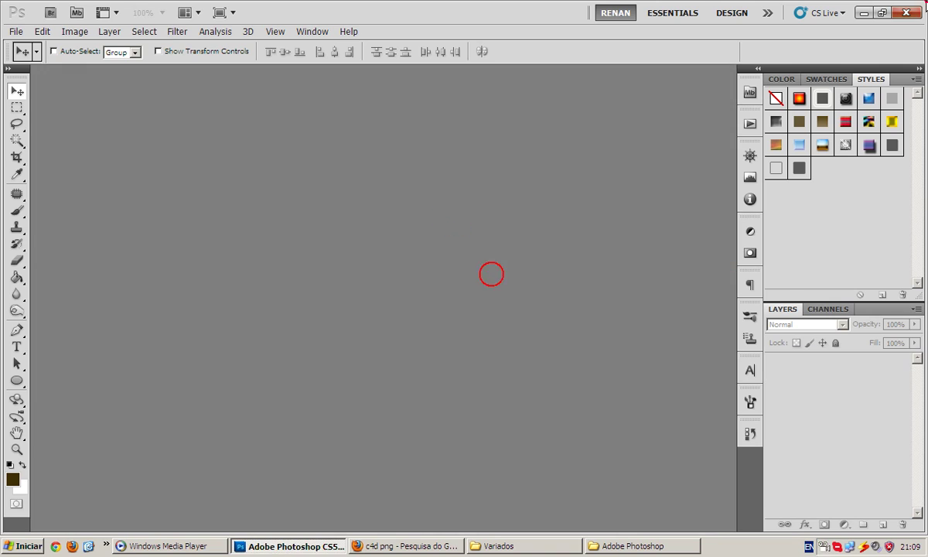
pyautogui.hotkey('ctrl', 'q')
pyautogui.click(27, 546)
# Close the Adobe Photoshop folder window and refresh the desktop
pyautogui.click(58, 311)
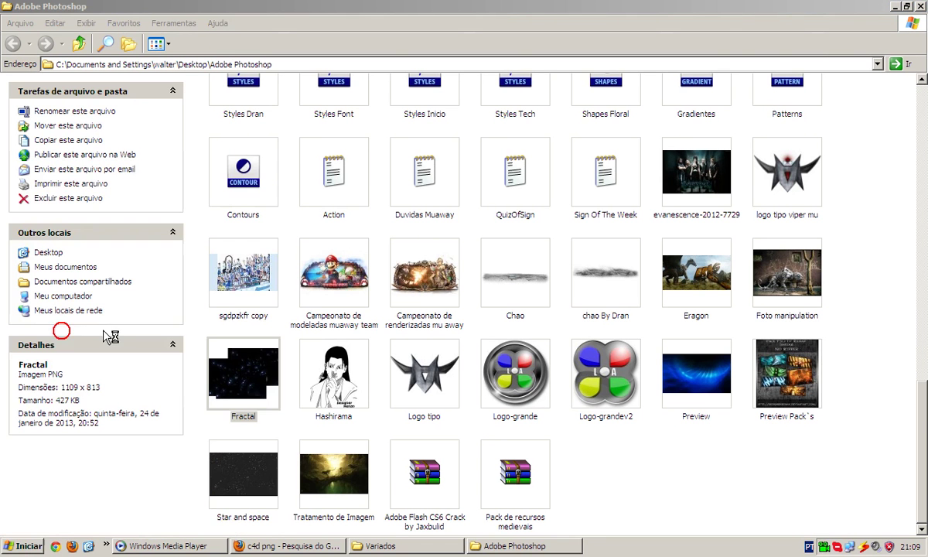
pyautogui.click(569, 459)
pyautogui.scroll(2, 569, 457)
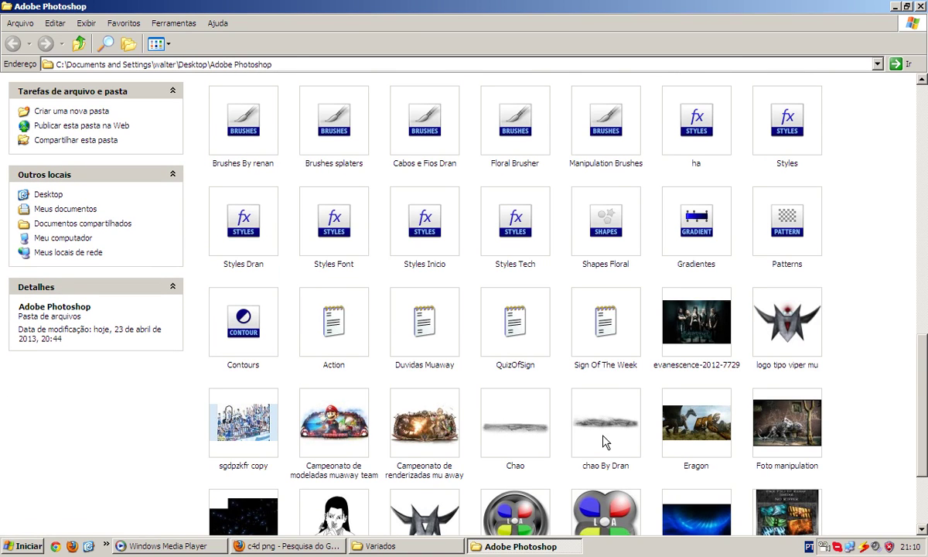
pyautogui.scroll(2, 603, 439)
pyautogui.scroll(2, 603, 439)
pyautogui.click(917, 6)
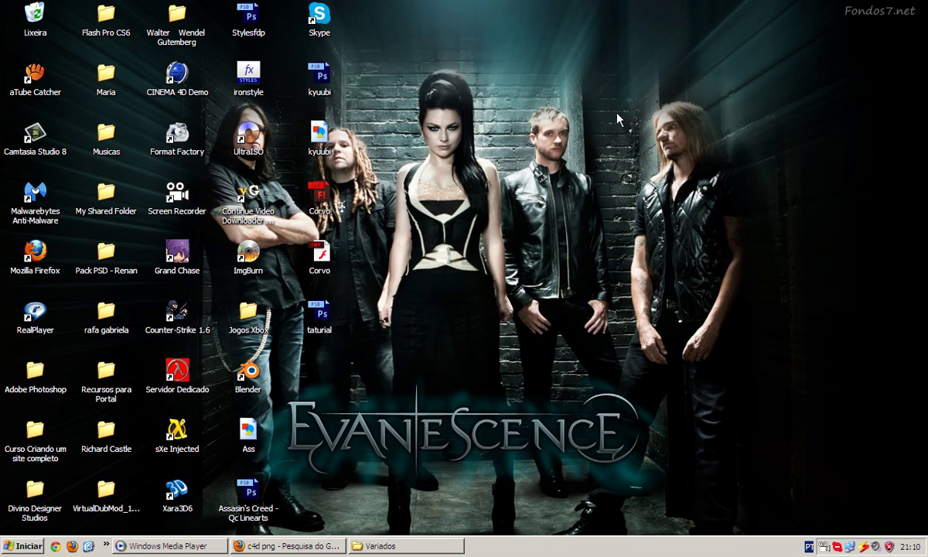
pyautogui.rightClick(577, 105)
pyautogui.click(592, 126)
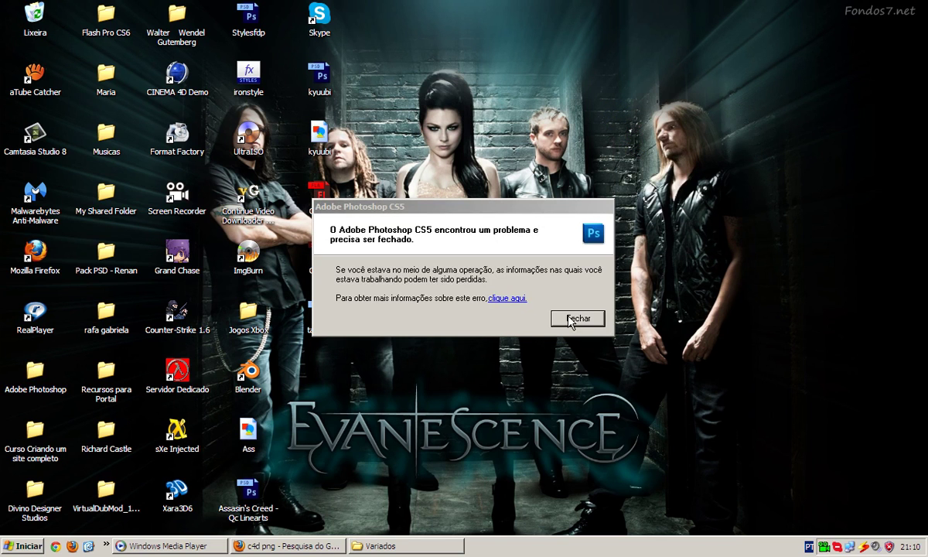
# Dismiss the Photoshop crash report and relaunch Photoshop, closing Task Manager afterwards
pyautogui.click(571, 319)
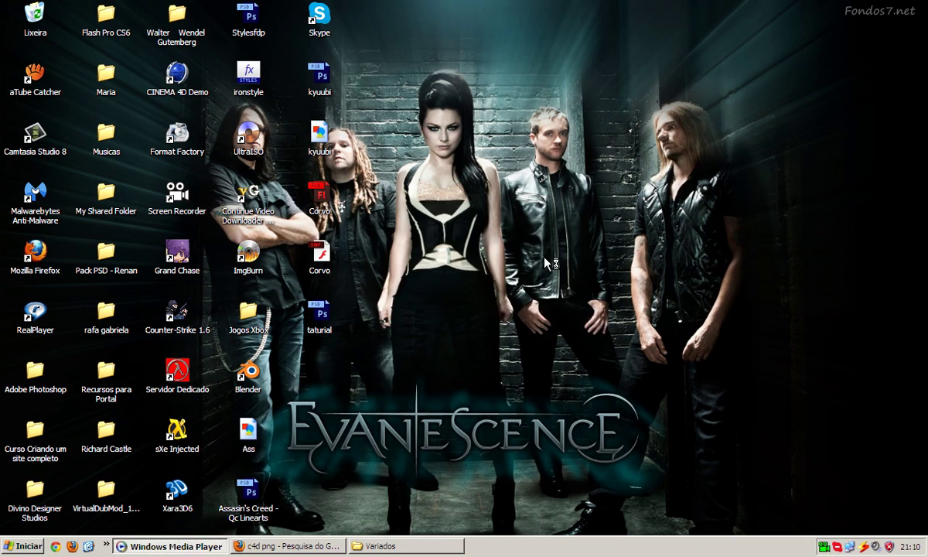
pyautogui.rightClick(521, 199)
pyautogui.click(534, 209)
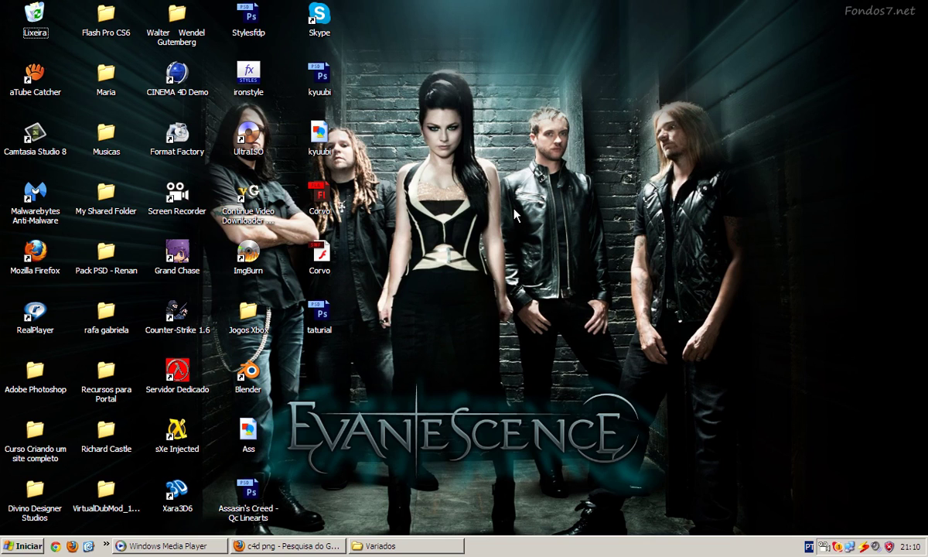
pyautogui.hotkey('ctrl', 'alt', 'Delete')
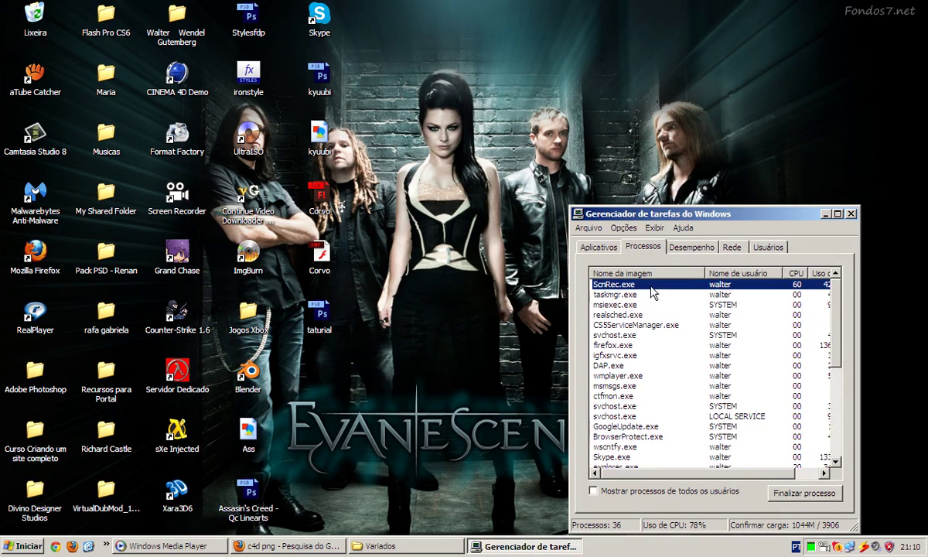
pyautogui.scroll(-1, 651, 291)
pyautogui.click(22, 545)
pyautogui.click(73, 309)
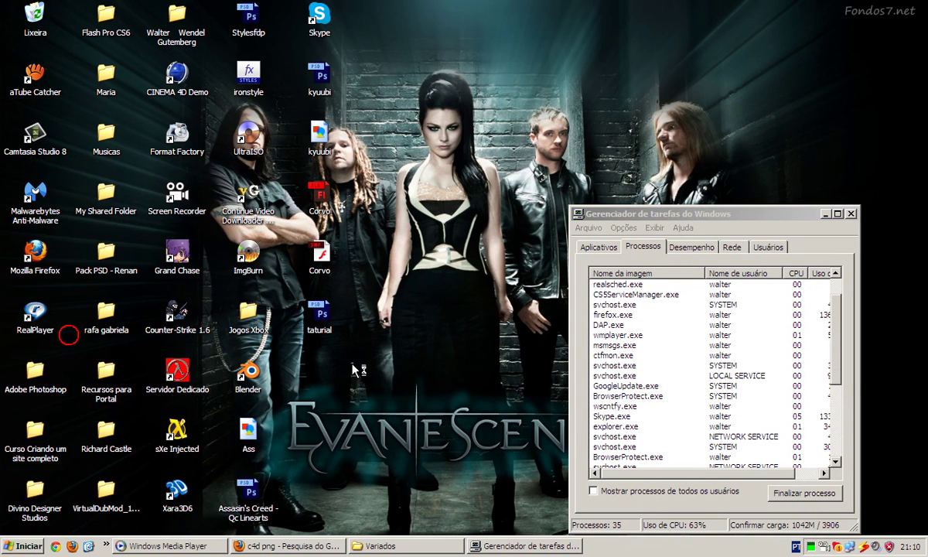
pyautogui.click(850, 213)
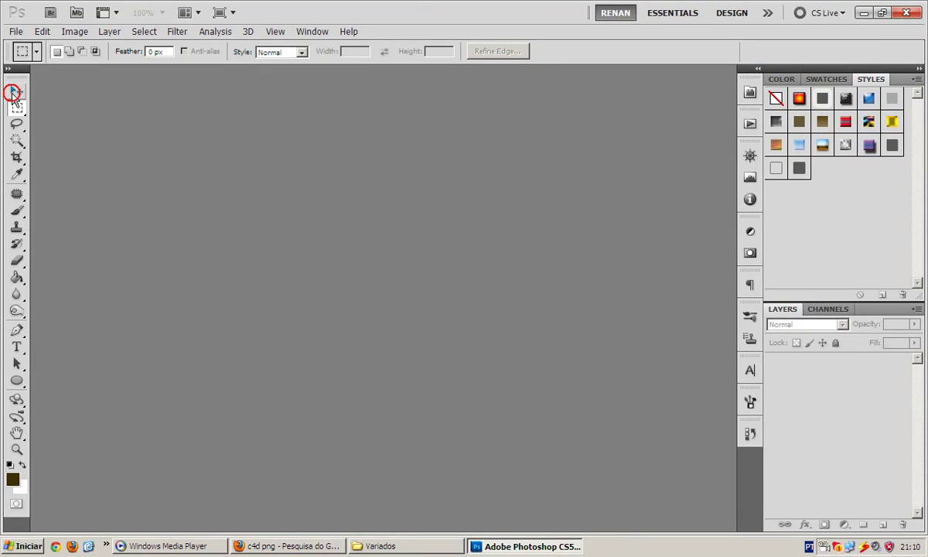
# Bring up the Open dialog from the empty workspace and open taturial from the Desktop
pyautogui.click(13, 92)
pyautogui.doubleClick(428, 274)
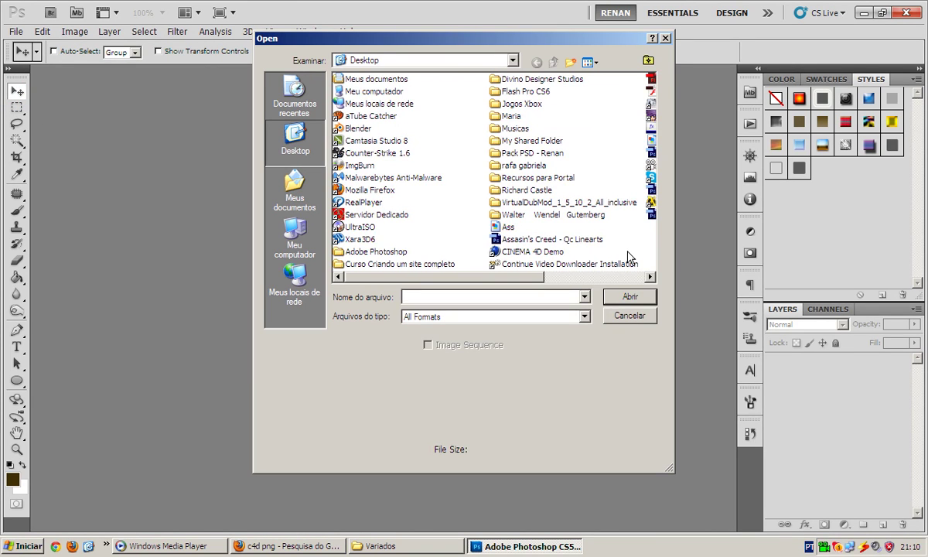
pyautogui.scroll(-1, 627, 258)
pyautogui.press('Escape')
pyautogui.doubleClick(461, 217)
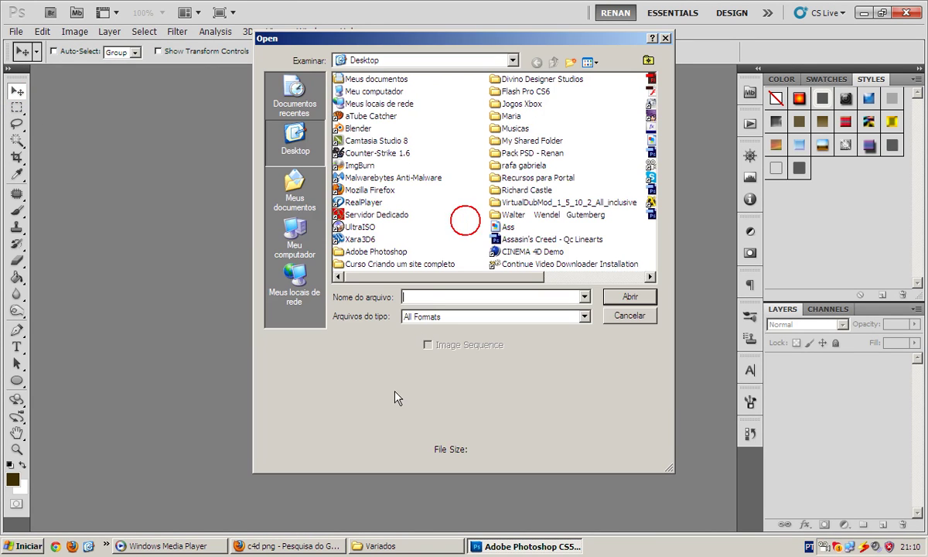
pyautogui.scroll(-1, 562, 265)
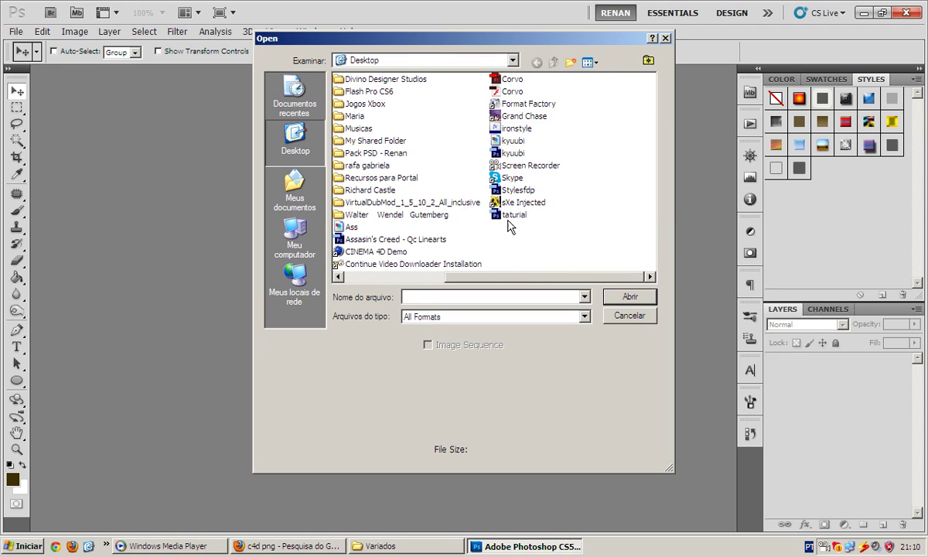
pyautogui.doubleClick(504, 216)
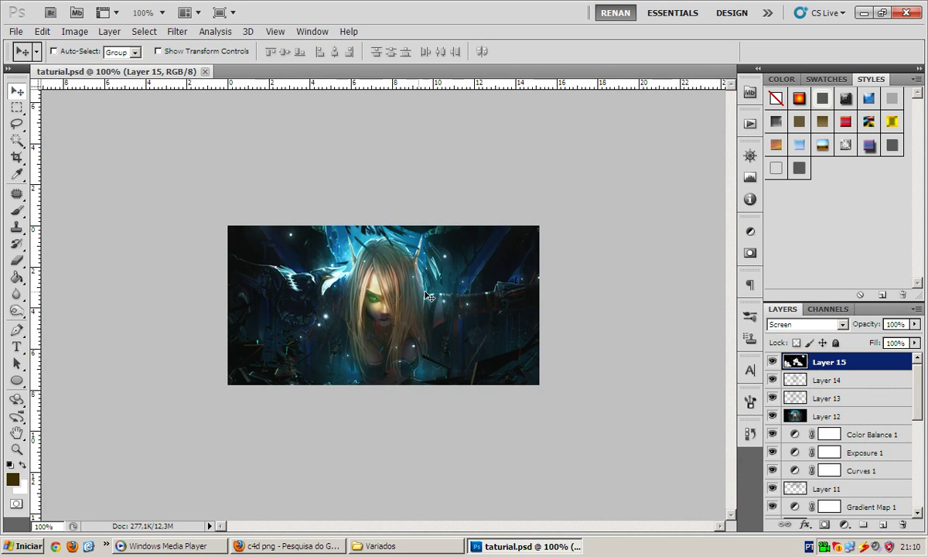
# Erase Layer 15's glow spots beside the face and near the lower centre, comparing visibility
pyautogui.click(431, 294)
pyautogui.click(772, 362)
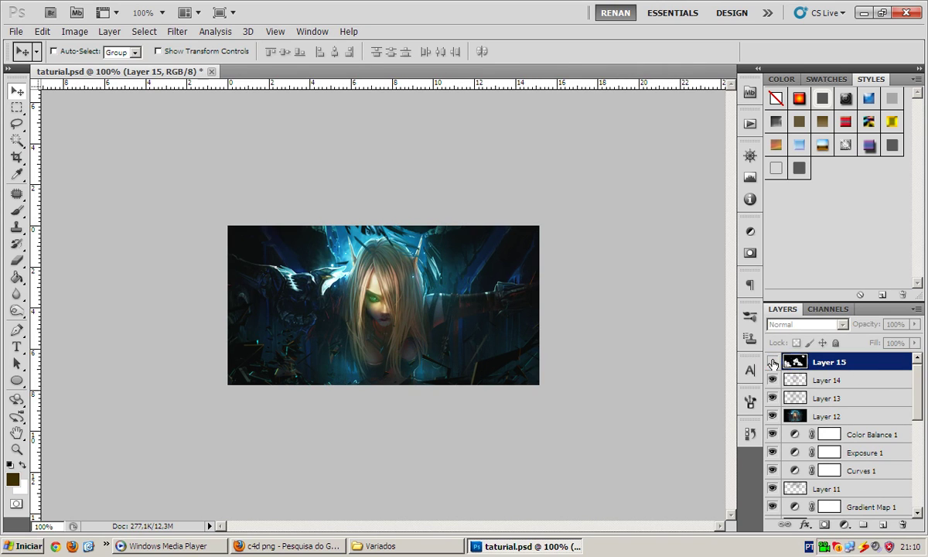
pyautogui.click(773, 361)
pyautogui.press('e')
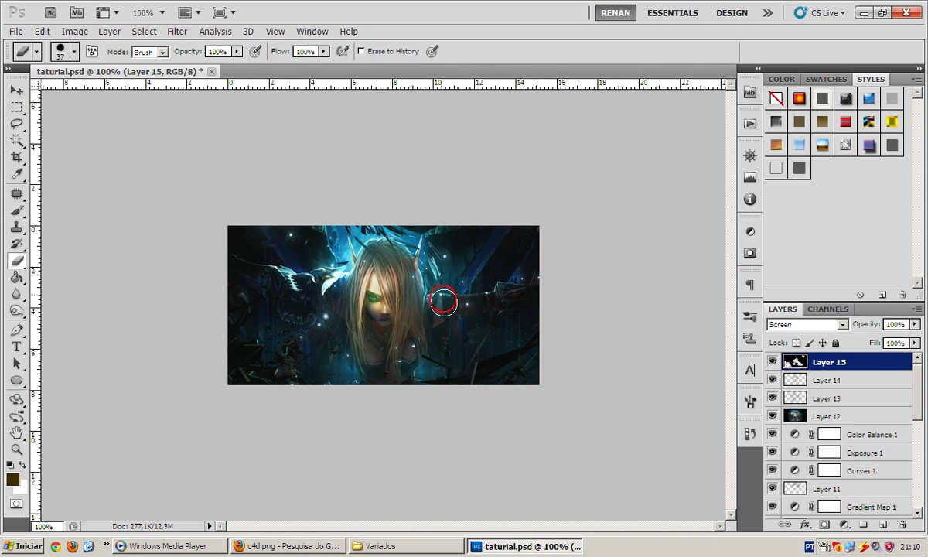
pyautogui.click(465, 305)
pyautogui.click(389, 328)
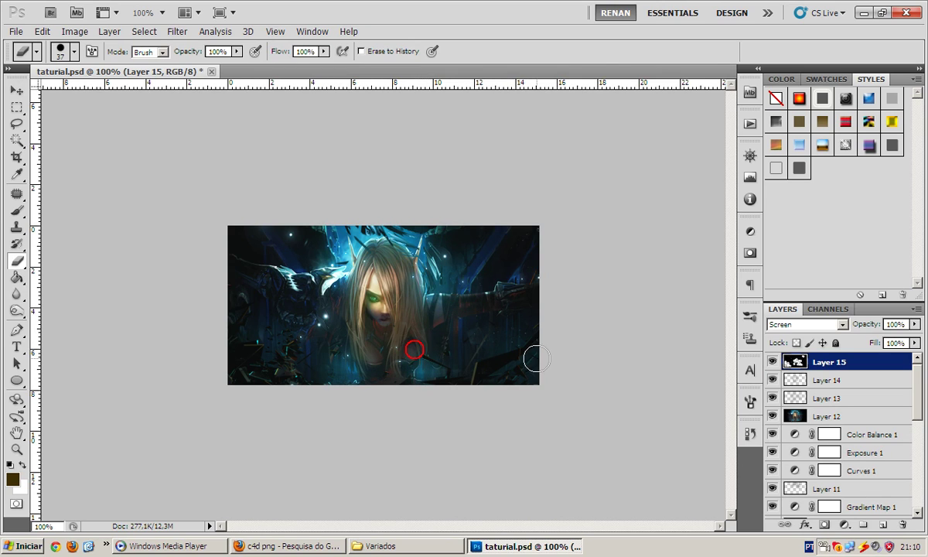
pyautogui.click(772, 362)
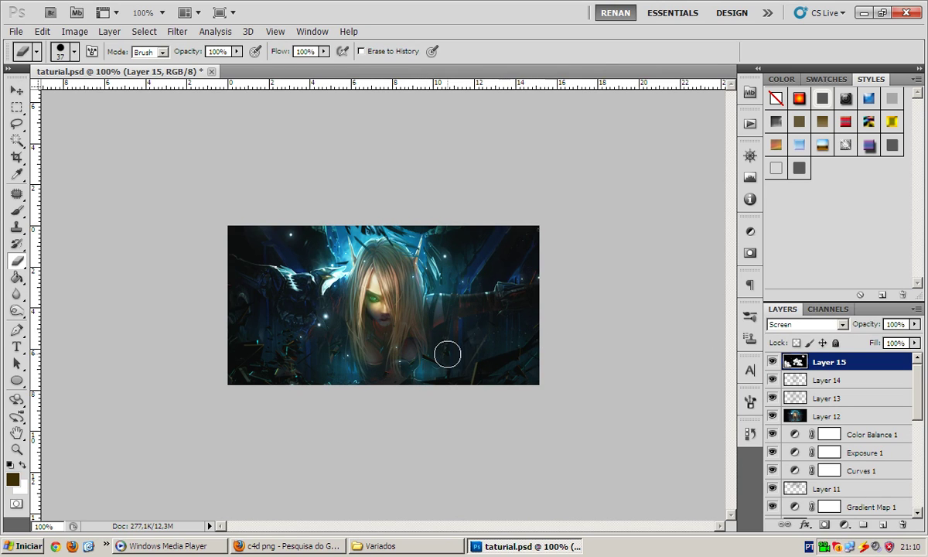
pyautogui.click(325, 317)
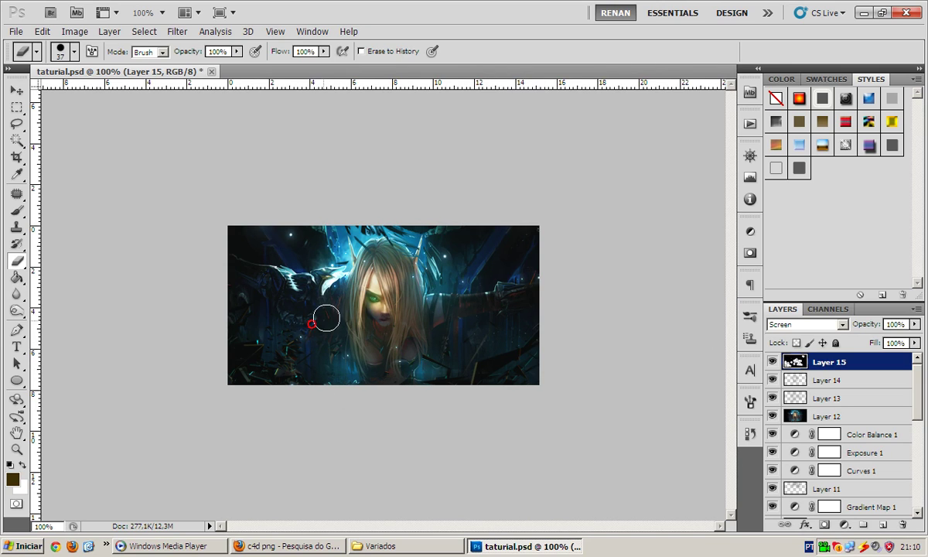
# Erase Layer 15's sparkles to the right and left of the face, then compare
pyautogui.press('v')
pyautogui.click(772, 362)
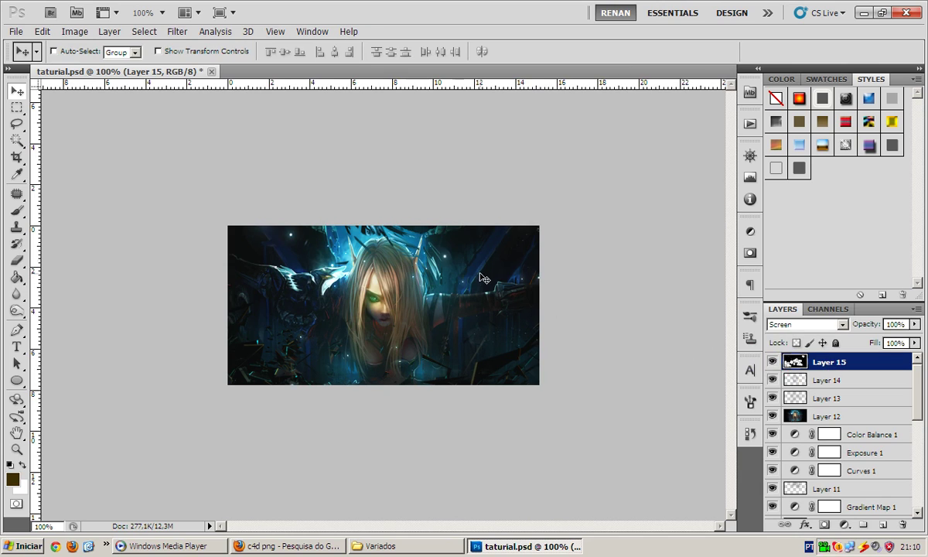
pyautogui.press('e')
pyautogui.click(444, 255)
pyautogui.click(291, 233)
pyautogui.click(388, 256)
pyautogui.click(772, 361)
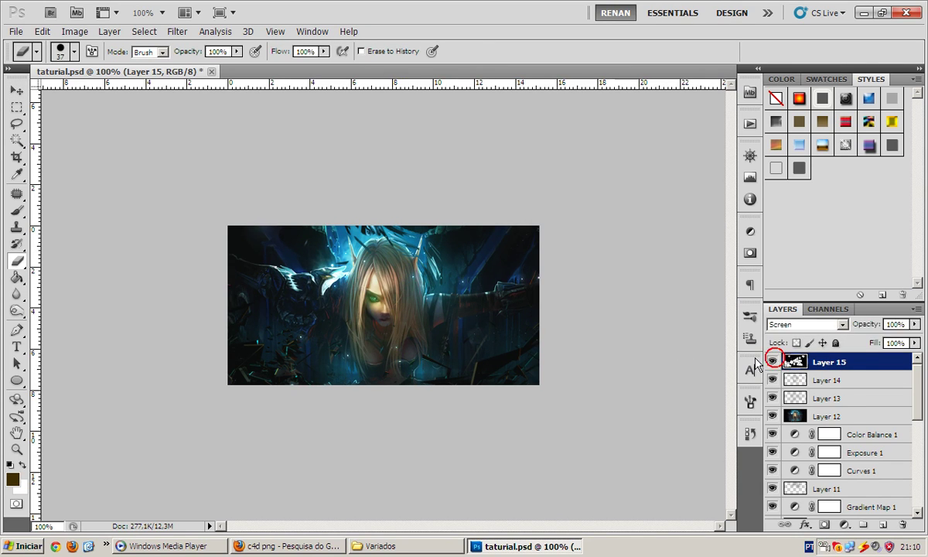
pyautogui.press('v')
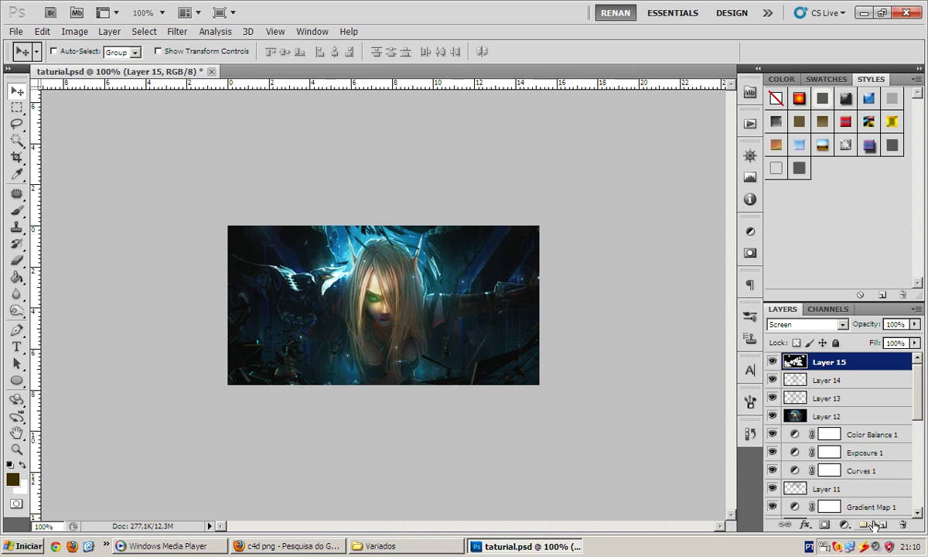
# Add Gradient Map 2, reset to black-to-white, with Luminosity blending at 30% opacity
pyautogui.click(848, 526)
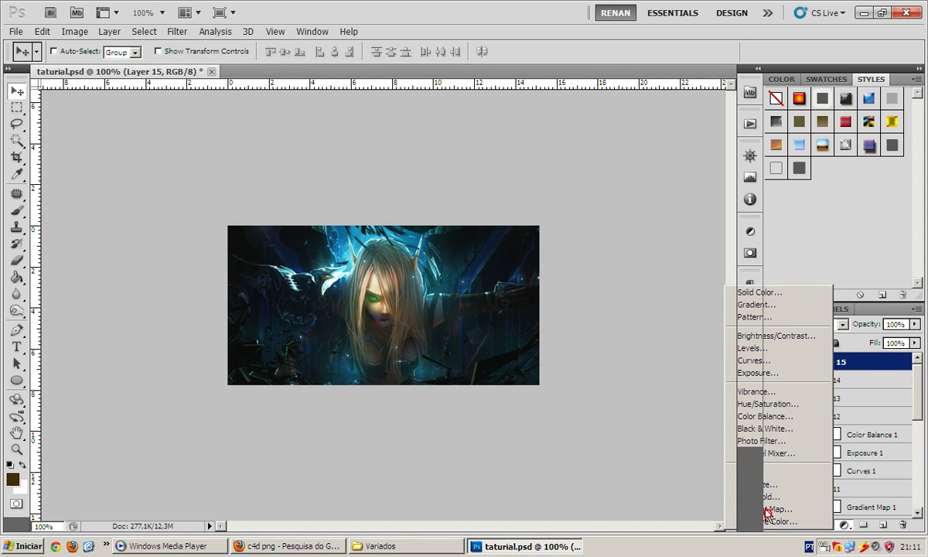
pyautogui.click(765, 508)
pyautogui.click(632, 269)
pyautogui.press('Return')
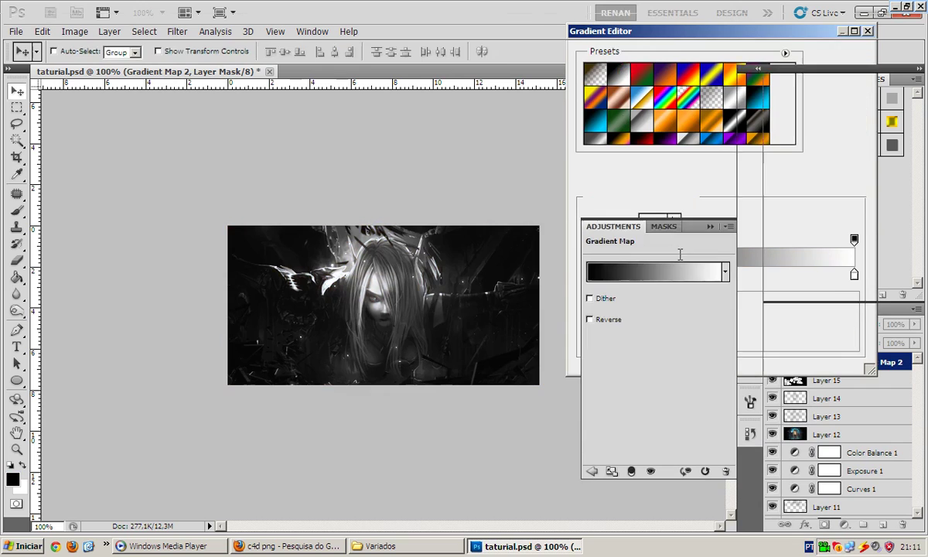
pyautogui.click(710, 226)
pyautogui.click(804, 324)
pyautogui.click(780, 348)
pyautogui.press('3')
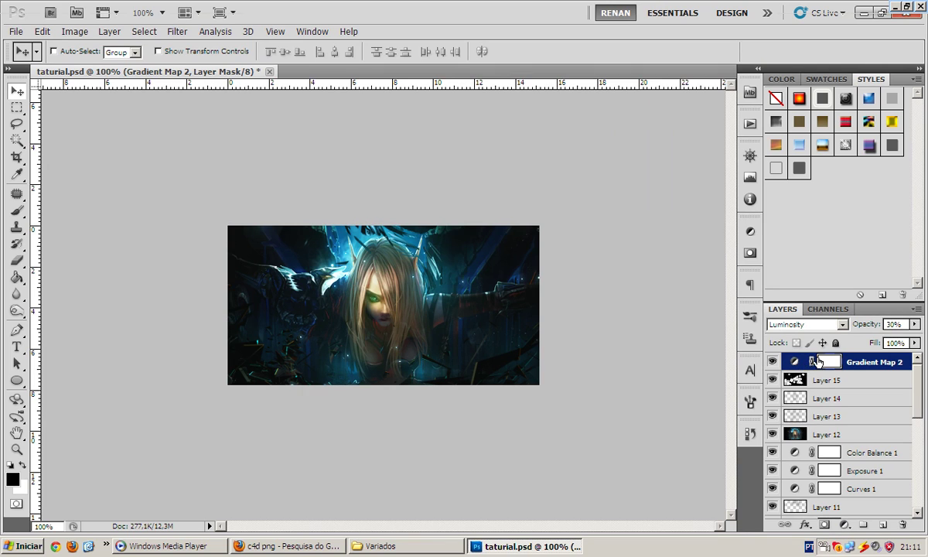
# Create Layer 16 and fill it with a merged copy via Image > Apply Image
pyautogui.click(883, 519)
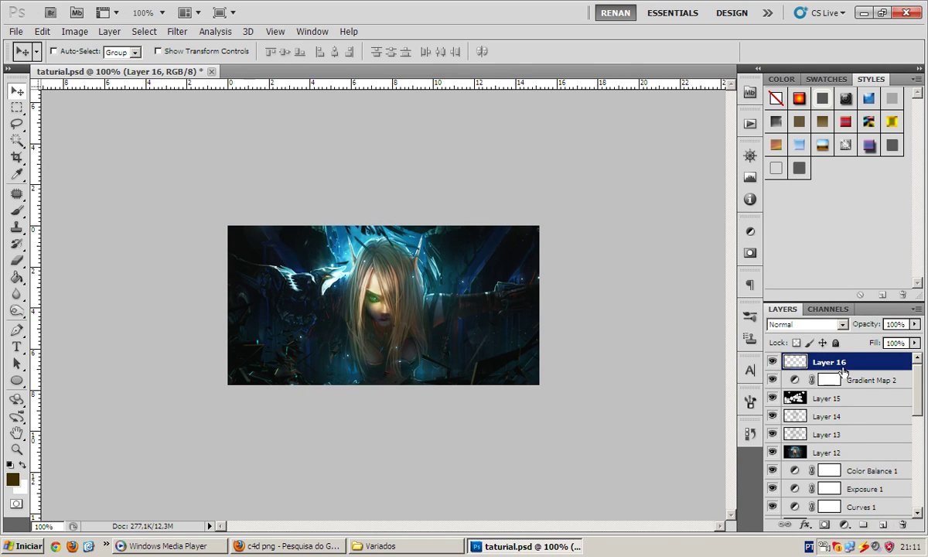
pyautogui.click(74, 31)
pyautogui.click(109, 223)
pyautogui.press('Return')
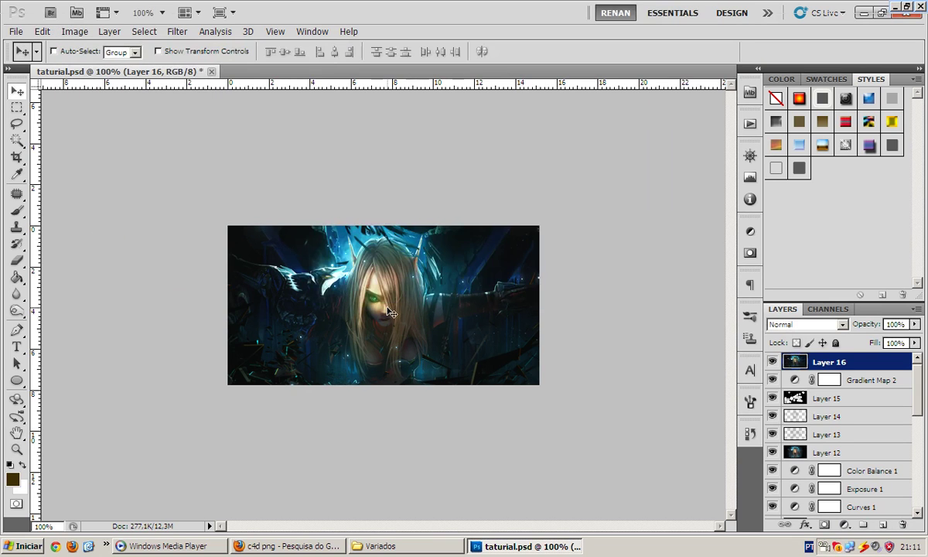
# Blur the lower-left of Layer 16 at 50% strength, then toggle it to compare
pyautogui.click(17, 292)
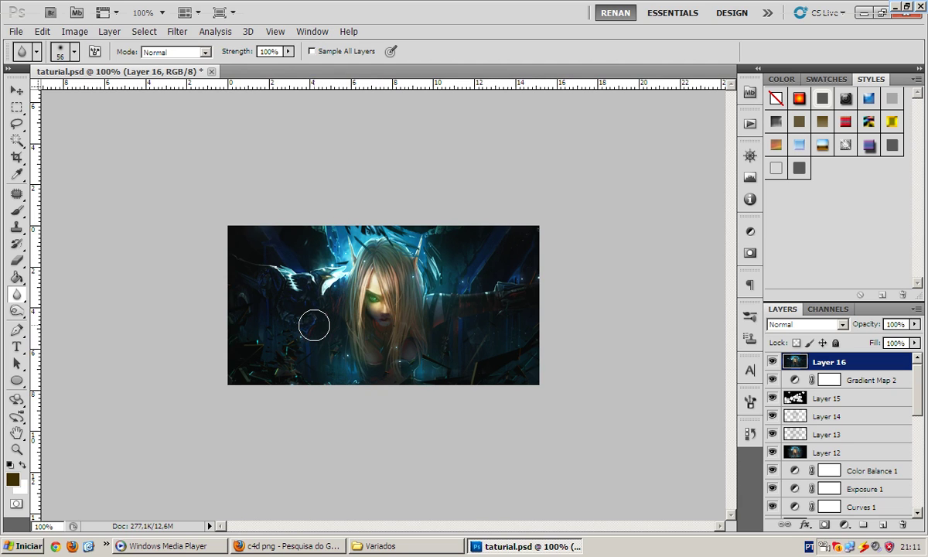
pyautogui.rightClick(272, 254)
pyautogui.click(811, 362)
pyautogui.doubleClick(276, 52)
pyautogui.write('50')
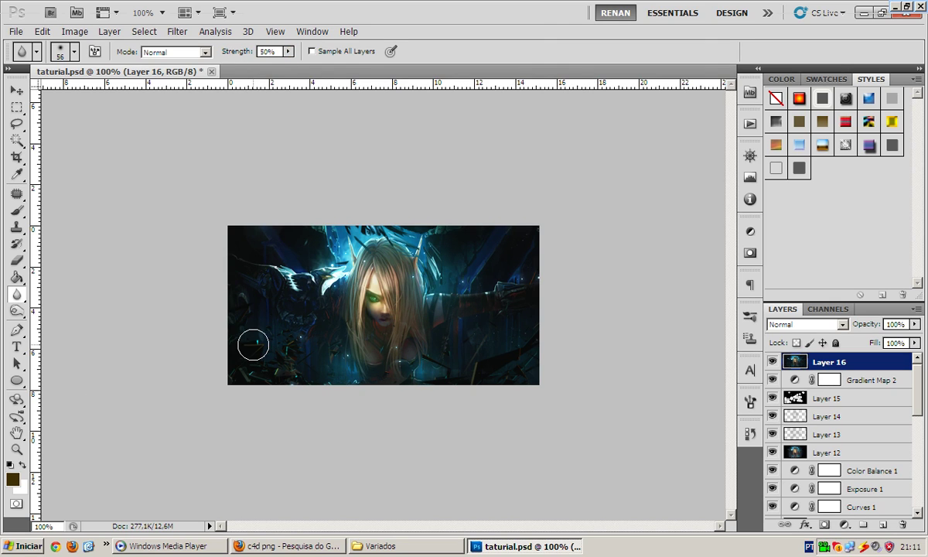
pyautogui.rightClick(19, 297)
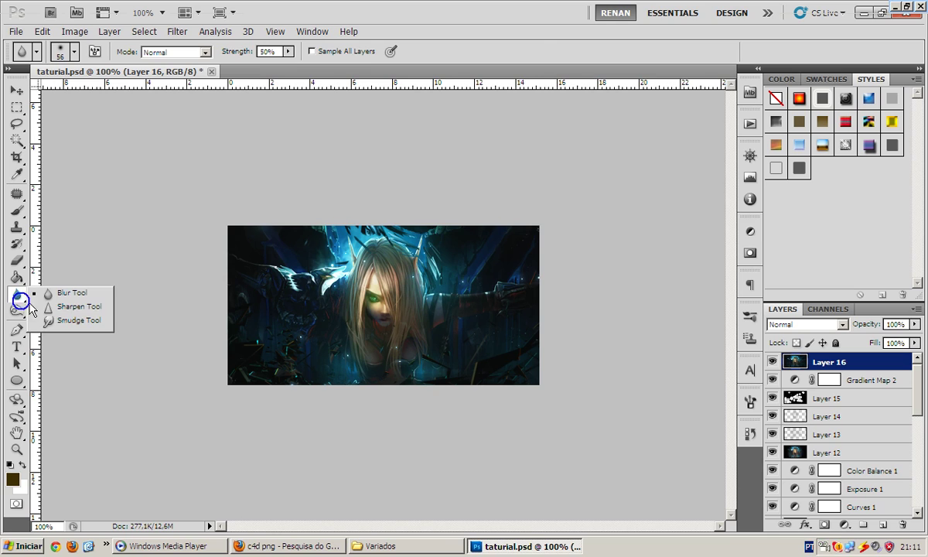
pyautogui.click(66, 293)
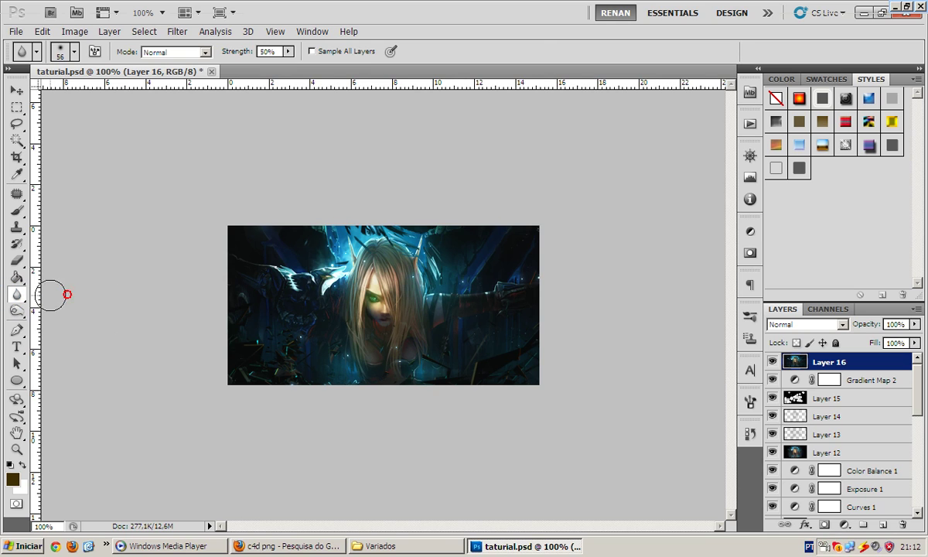
pyautogui.moveTo(238, 369)
pyautogui.mouseDown()
pyautogui.moveTo(248, 327)
pyautogui.moveTo(310, 368)
pyautogui.moveTo(480, 381)
pyautogui.moveTo(433, 379)
pyautogui.moveTo(507, 368)
pyautogui.moveTo(468, 340)
pyautogui.moveTo(522, 279)
pyautogui.moveTo(505, 235)
pyautogui.moveTo(416, 254)
pyautogui.moveTo(423, 217)
pyautogui.moveTo(286, 240)
pyautogui.moveTo(246, 223)
pyautogui.mouseUp()
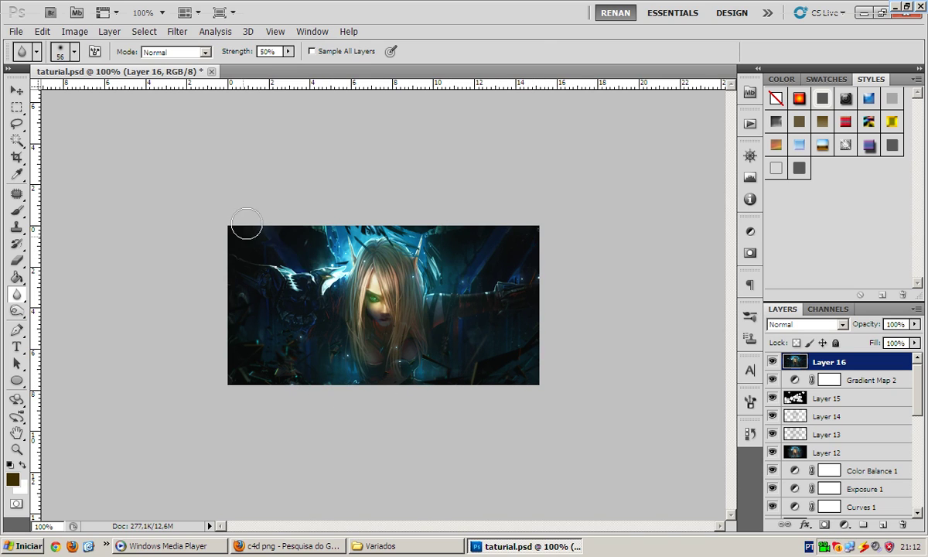
pyautogui.press('v')
pyautogui.click(771, 361)
pyautogui.click(774, 365)
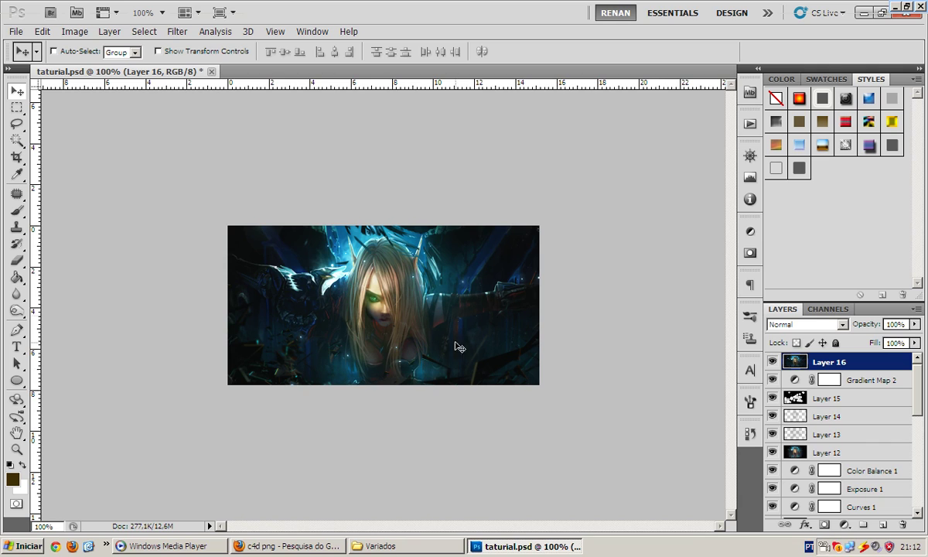
# Add Layer 17 with a 329 px soft brush and dark cyan #063340 foreground colour
pyautogui.click(882, 524)
pyautogui.click(16, 210)
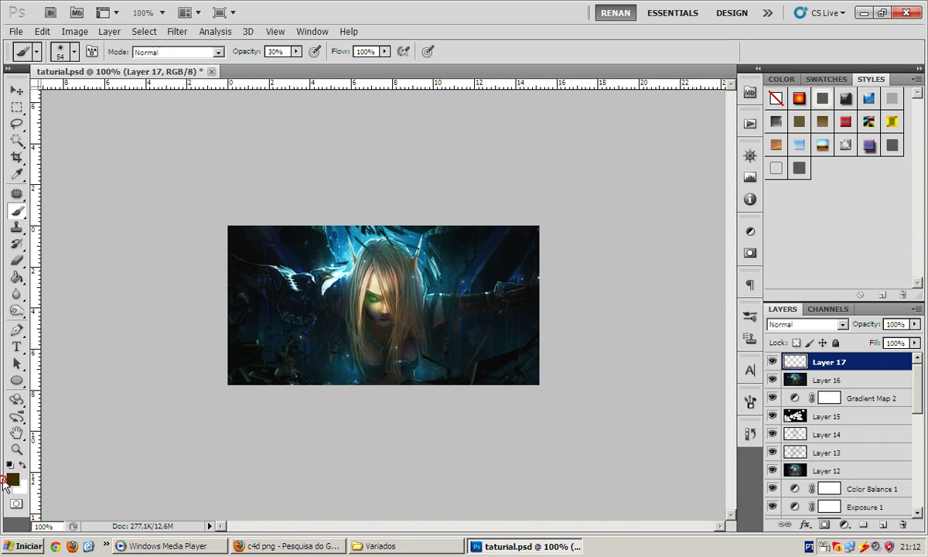
pyautogui.click(13, 479)
pyautogui.click(694, 282)
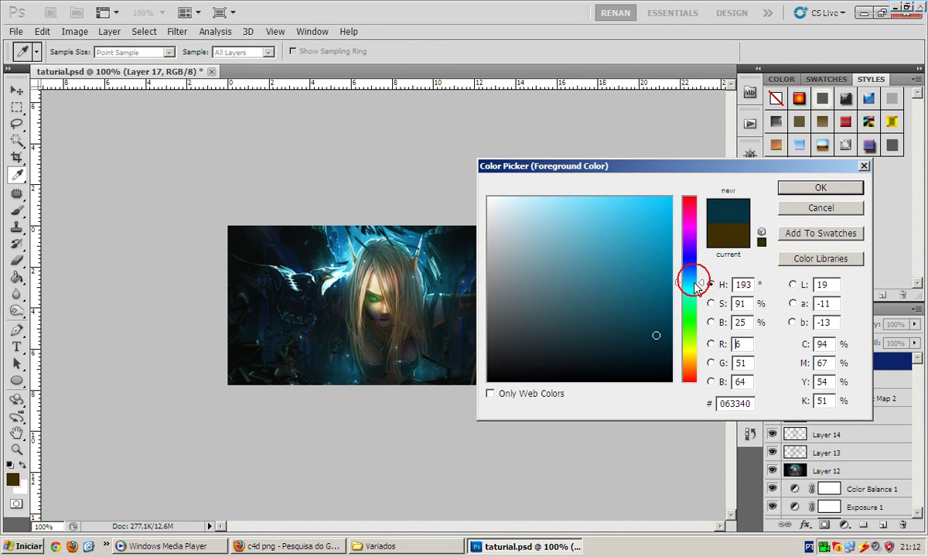
pyautogui.press('Return')
pyautogui.rightClick(414, 337)
pyautogui.click(538, 364)
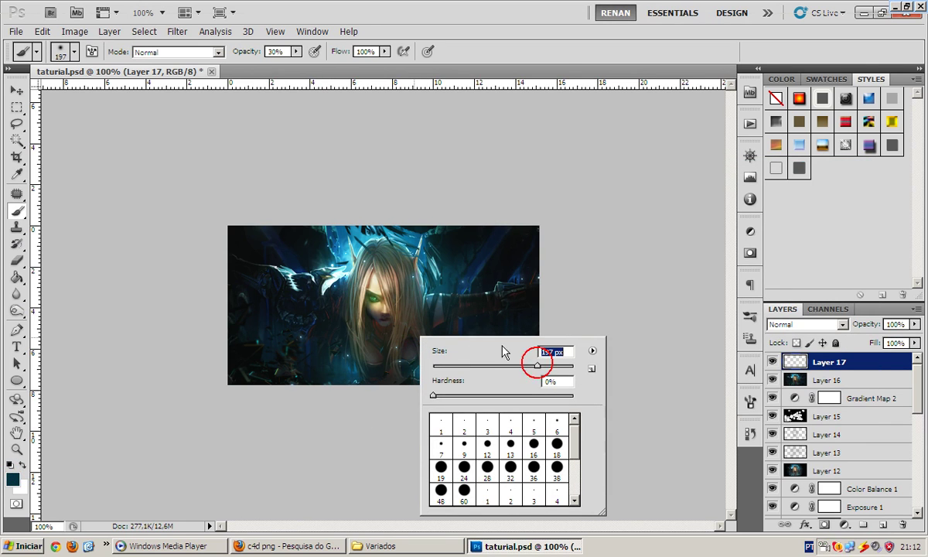
pyautogui.moveTo(538, 364); pyautogui.dragTo(546, 363)
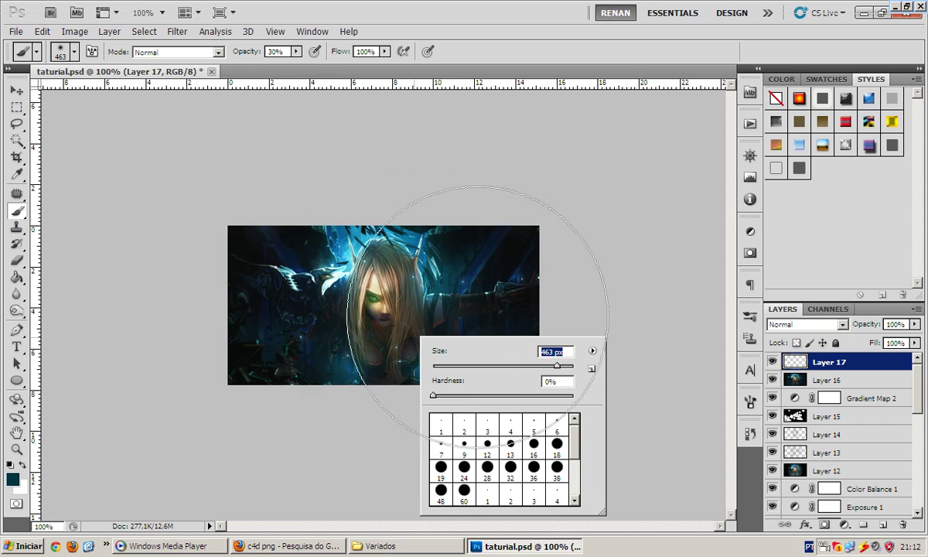
pyautogui.press('Return')
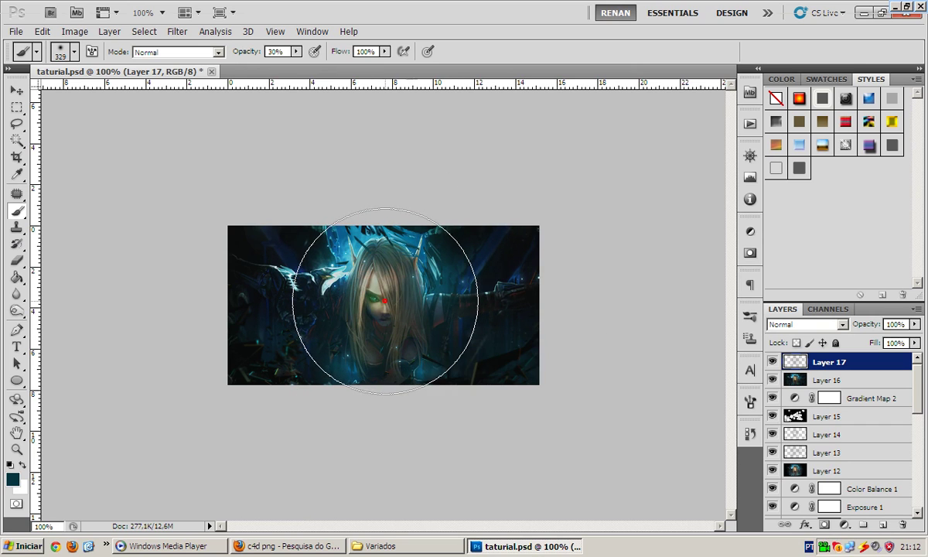
# Set Layer 17 to Linear Dodge (Add) and toggle its visibility to check the glow
pyautogui.click(804, 325)
pyautogui.click(796, 140)
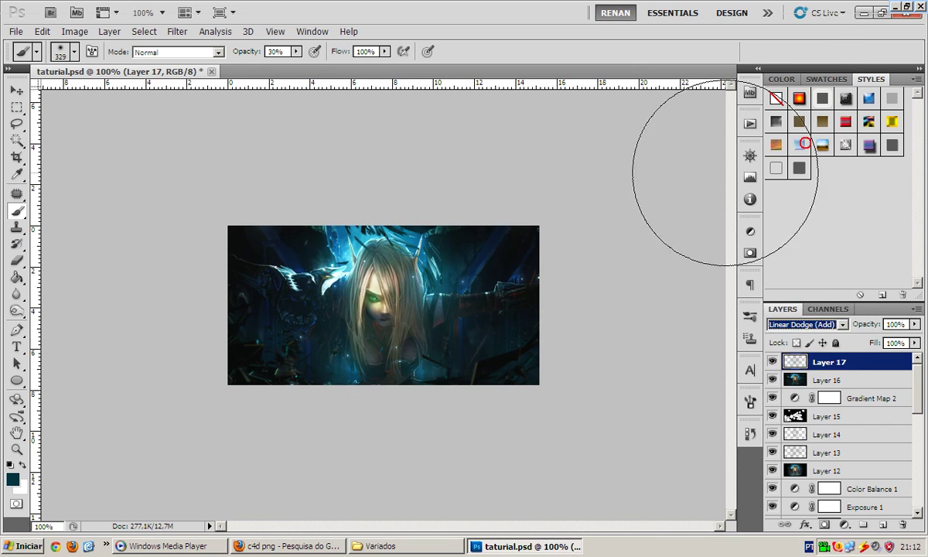
pyautogui.press('v')
pyautogui.doubleClick(771, 361)
pyautogui.press('b')
pyautogui.press('v')
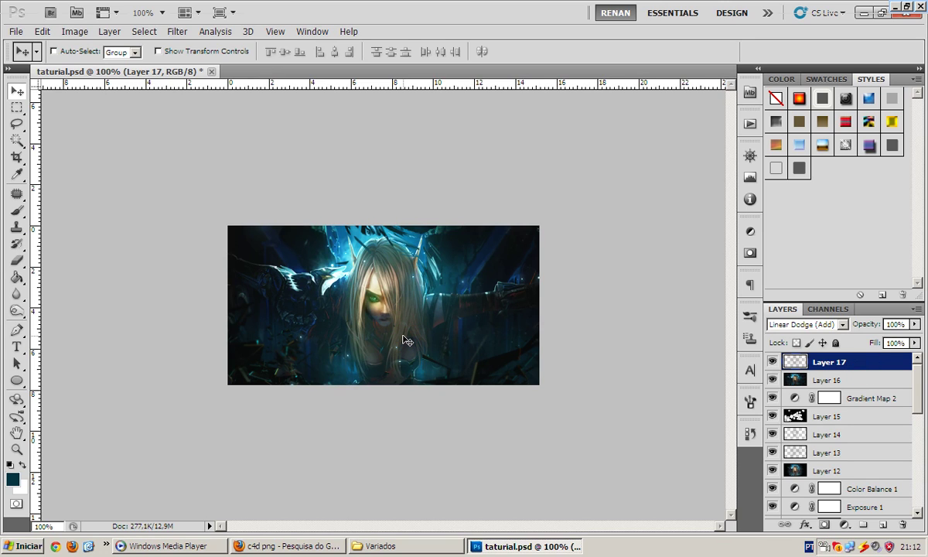
# Type TUTORIAL right of the elf's face in Ninja Naruto 20 pt and commit it
pyautogui.click(16, 347)
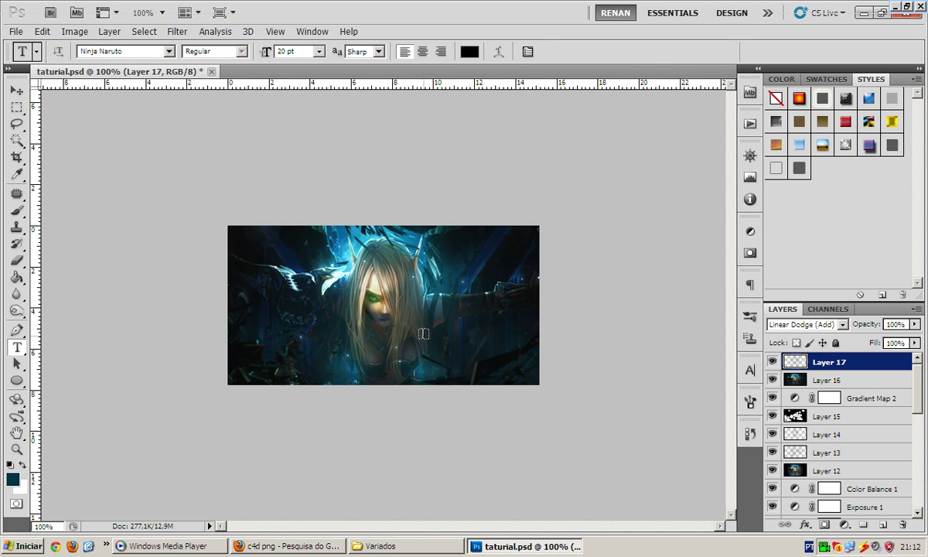
pyautogui.click(423, 333)
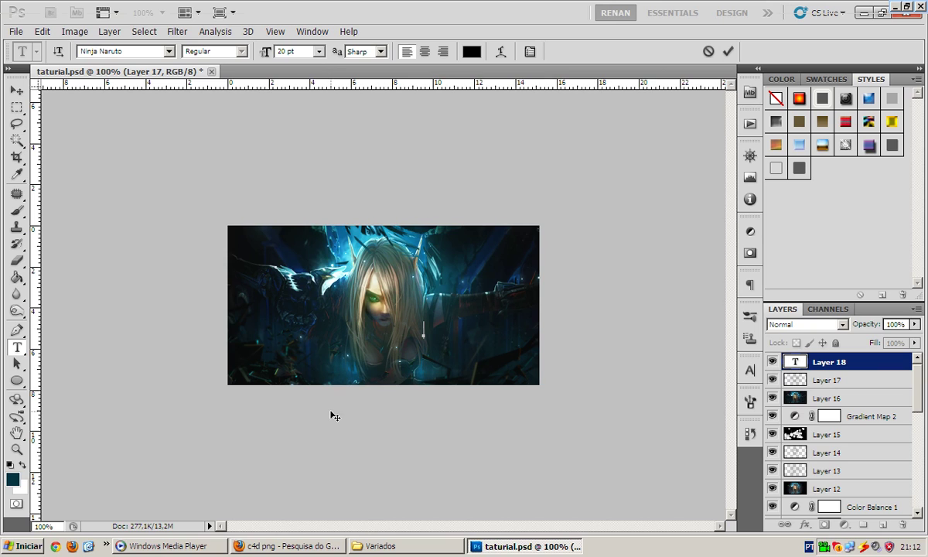
pyautogui.write('ORIAL')
pyautogui.hotkey('ctrl', 'Return')
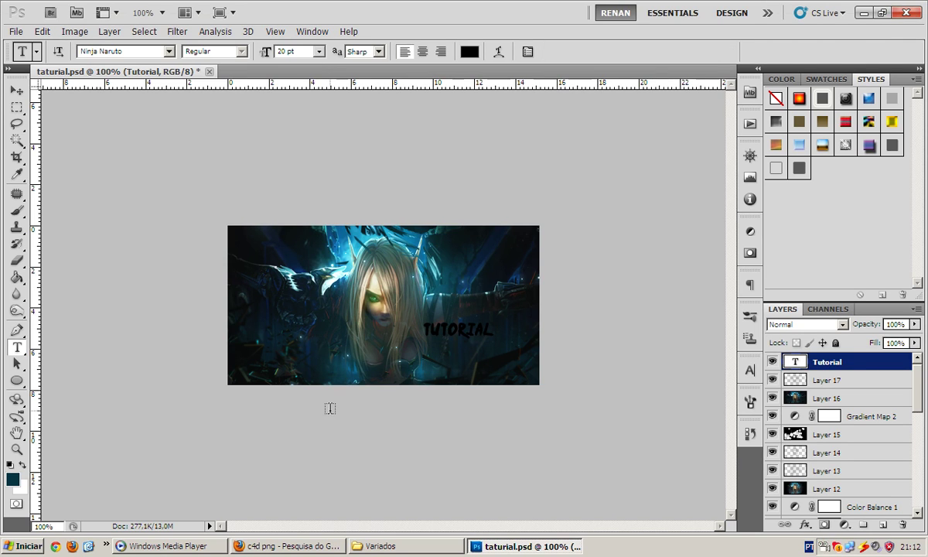
pyautogui.click(841, 548)
# Browse a contact chat, the Strikers Team group and one participant's chat, then close Skype
pyautogui.click(74, 266)
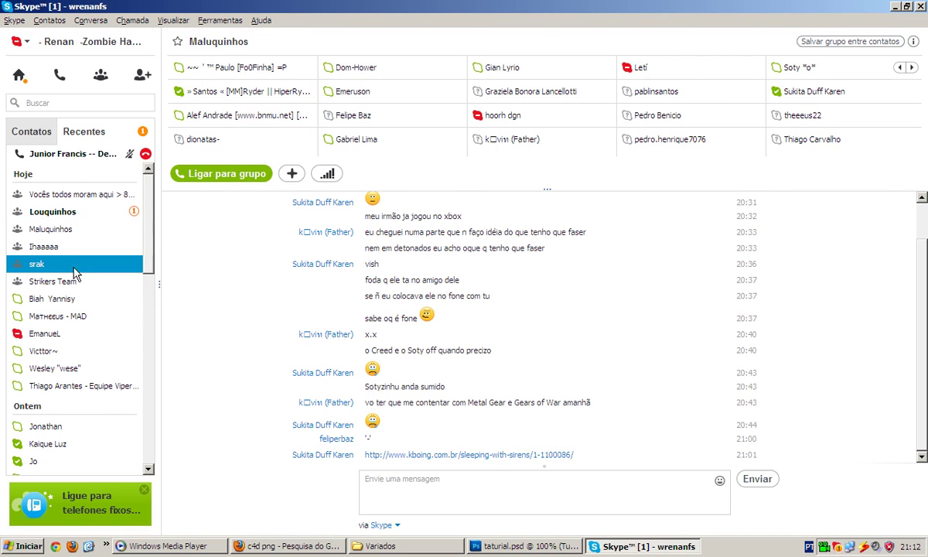
pyautogui.click(77, 280)
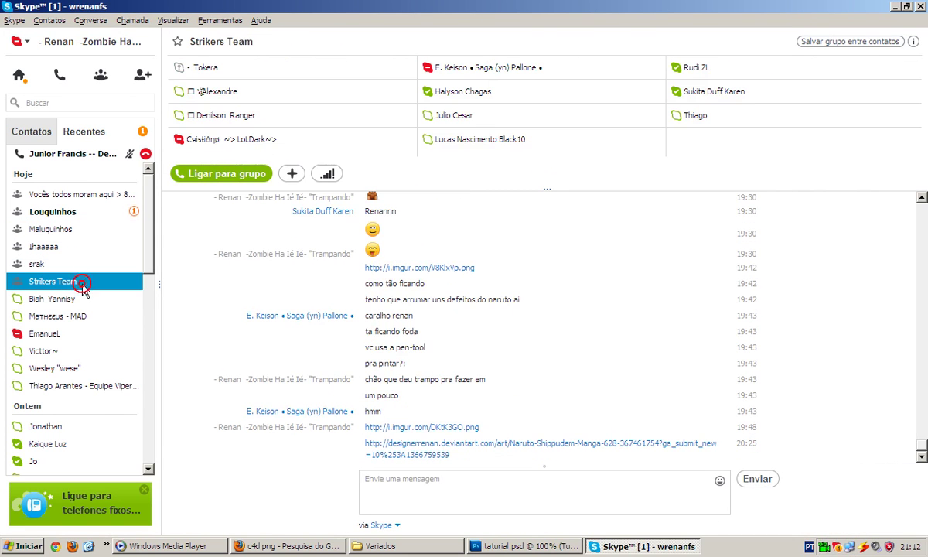
pyautogui.doubleClick(508, 73)
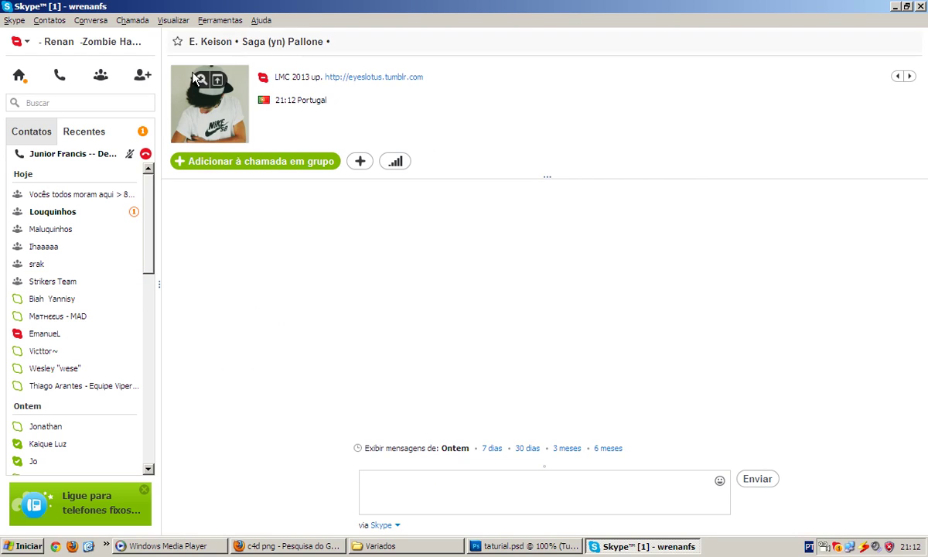
pyautogui.click(605, 320)
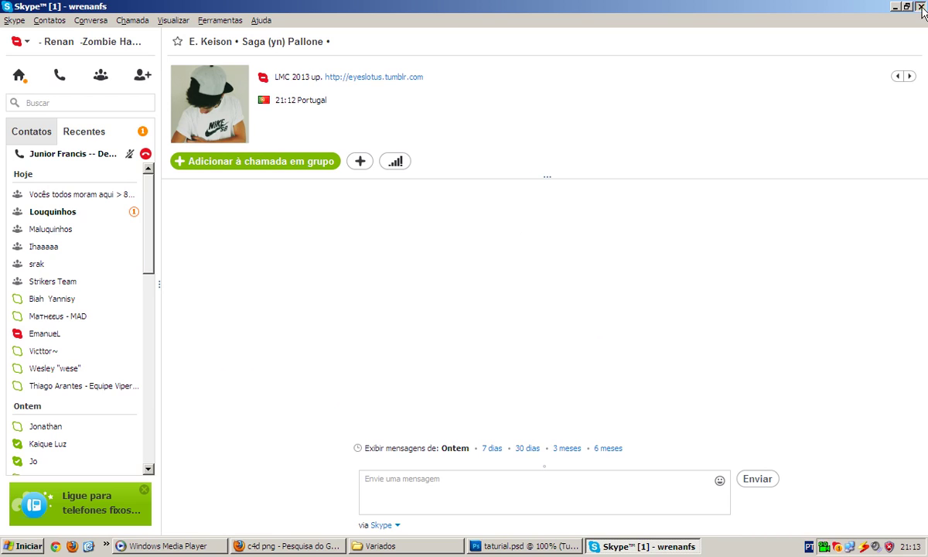
pyautogui.click(920, 7)
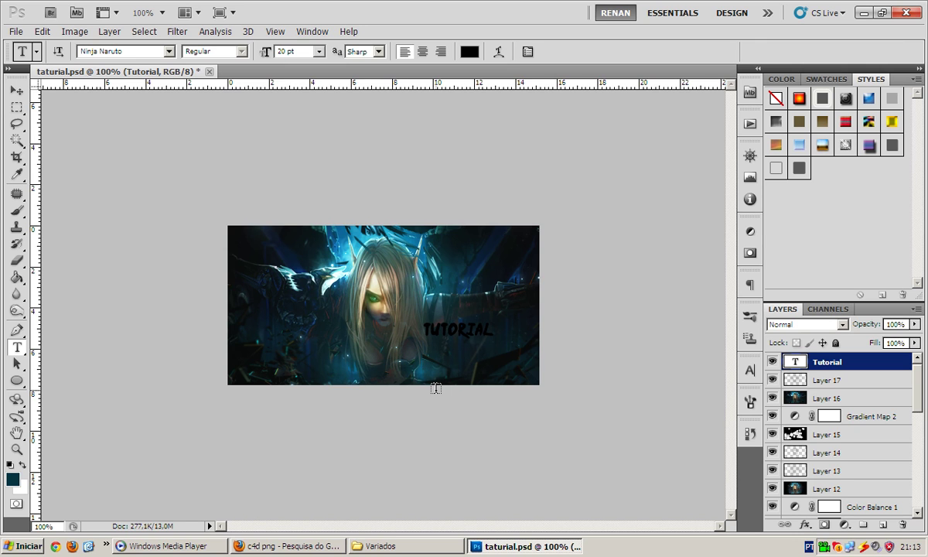
# Set the Tutorial text to the AvantGarde Bk BT font in white
pyautogui.click(169, 51)
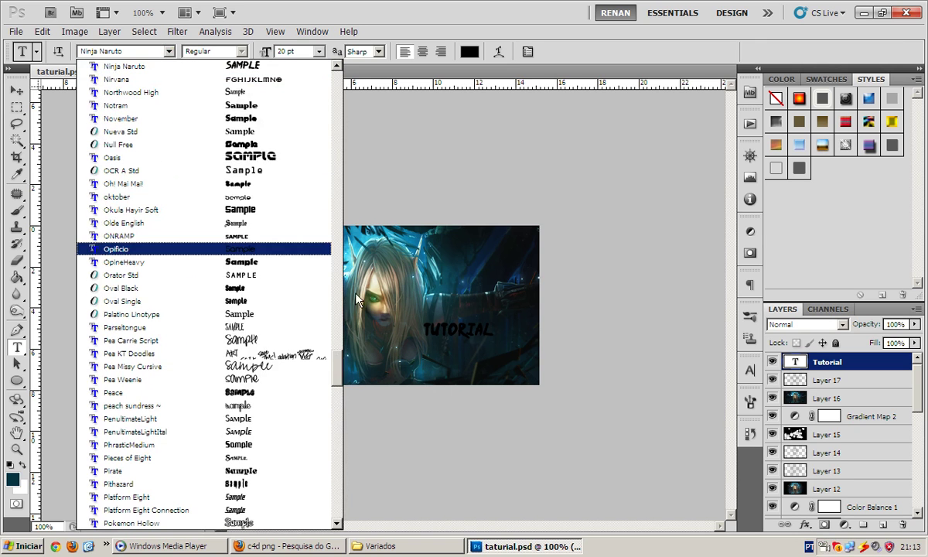
pyautogui.moveTo(338, 375); pyautogui.dragTo(332, 116)
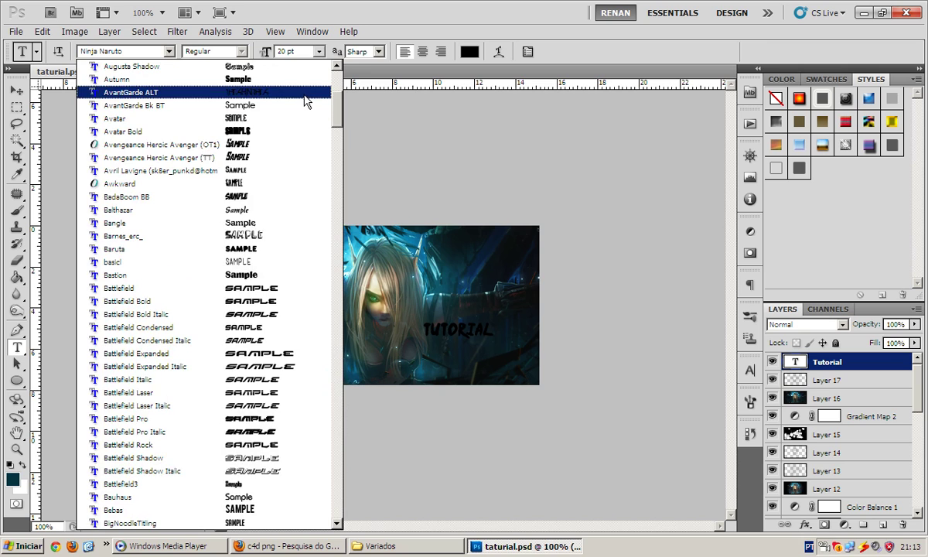
pyautogui.click(294, 108)
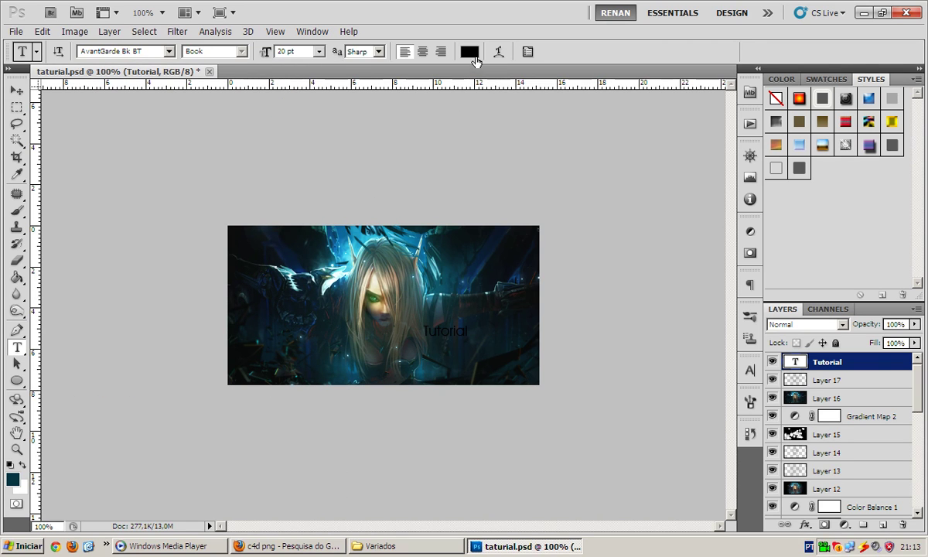
pyautogui.click(469, 51)
pyautogui.moveTo(543, 229); pyautogui.dragTo(491, 196)
pyautogui.click(760, 187)
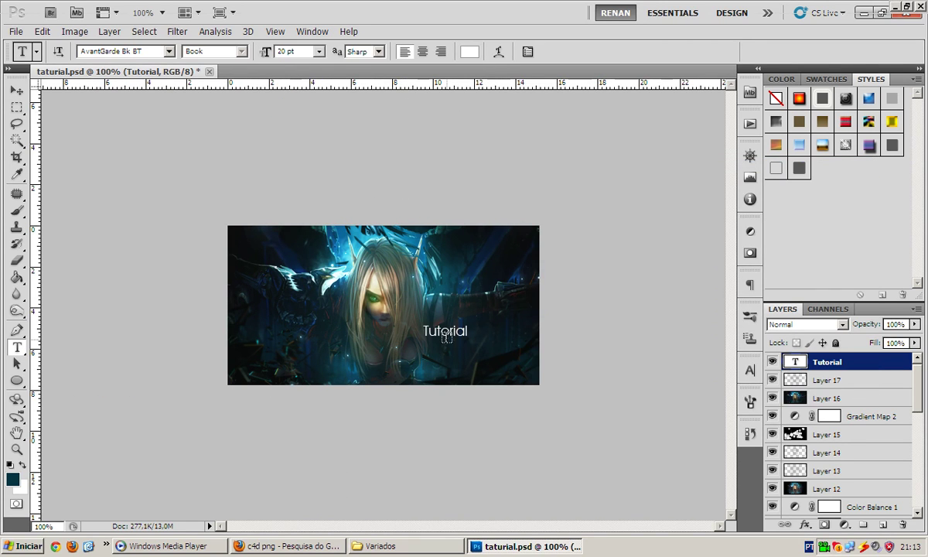
# Try the Battlefield3, BlackBoard, Borealis and Cardinal fonts on the Tutorial text
pyautogui.click(169, 51)
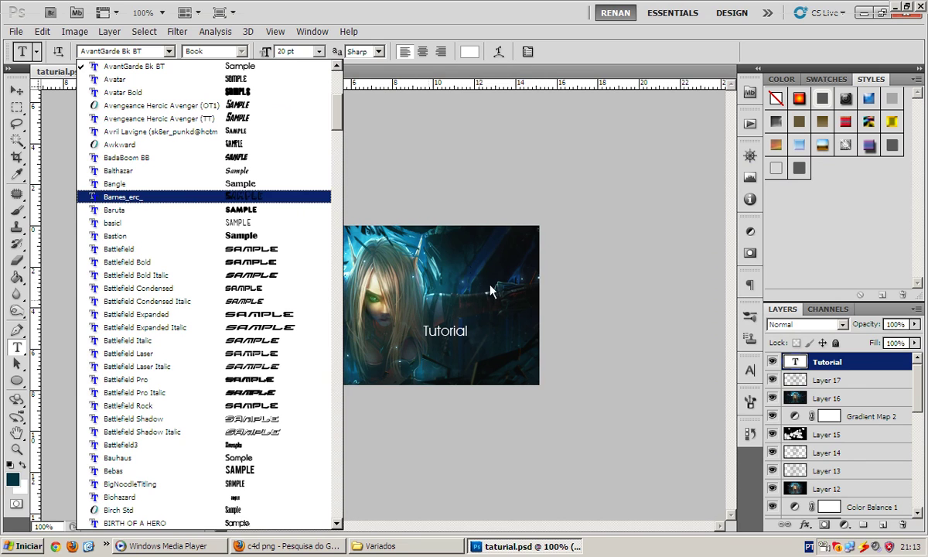
pyautogui.scroll(-1, 252, 294)
pyautogui.scroll(-2, 253, 322)
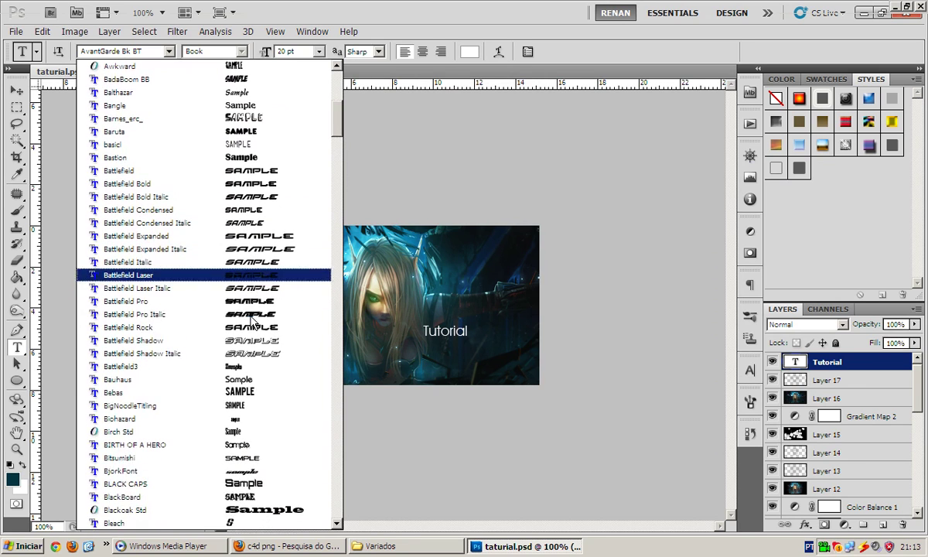
pyautogui.click(248, 366)
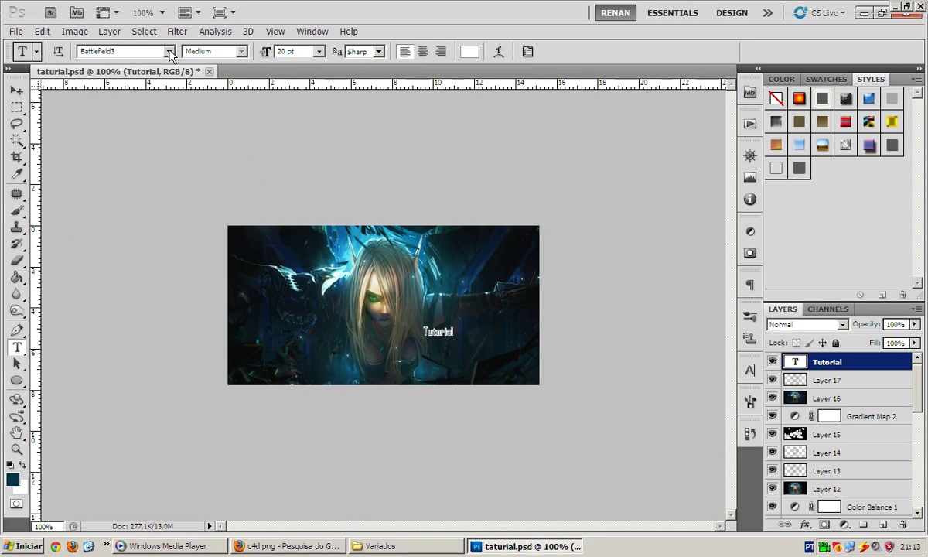
pyautogui.click(170, 52)
pyautogui.press('Down')
pyautogui.press('Return')
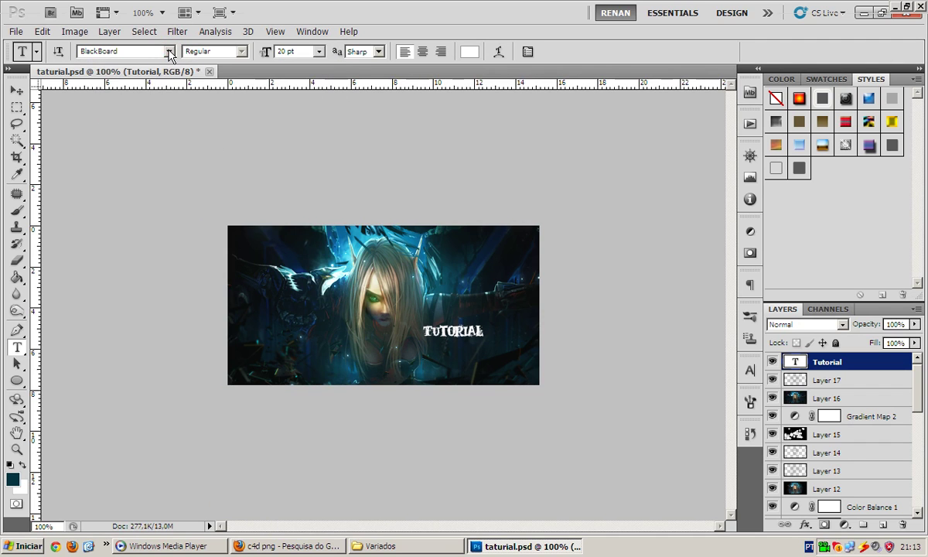
pyautogui.click(170, 52)
pyautogui.click(195, 160)
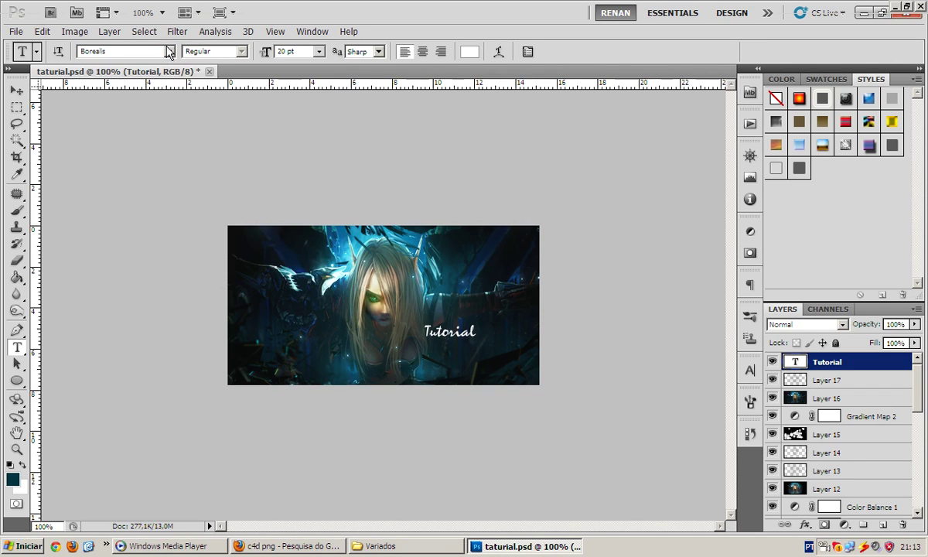
pyautogui.click(168, 51)
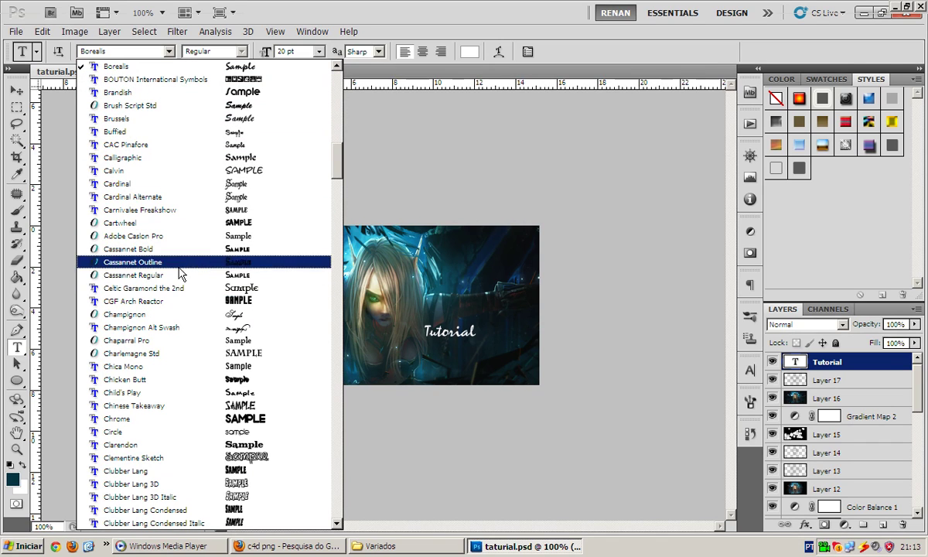
pyautogui.click(215, 184)
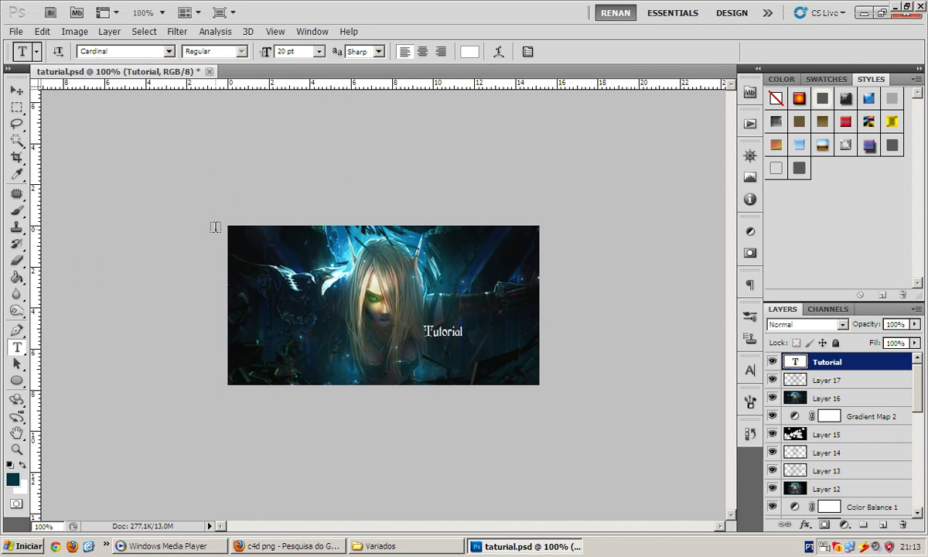
# Try the Chinese Takeaway, Chrome, Colbert and Crack Babies fonts on Tutorial
pyautogui.click(169, 51)
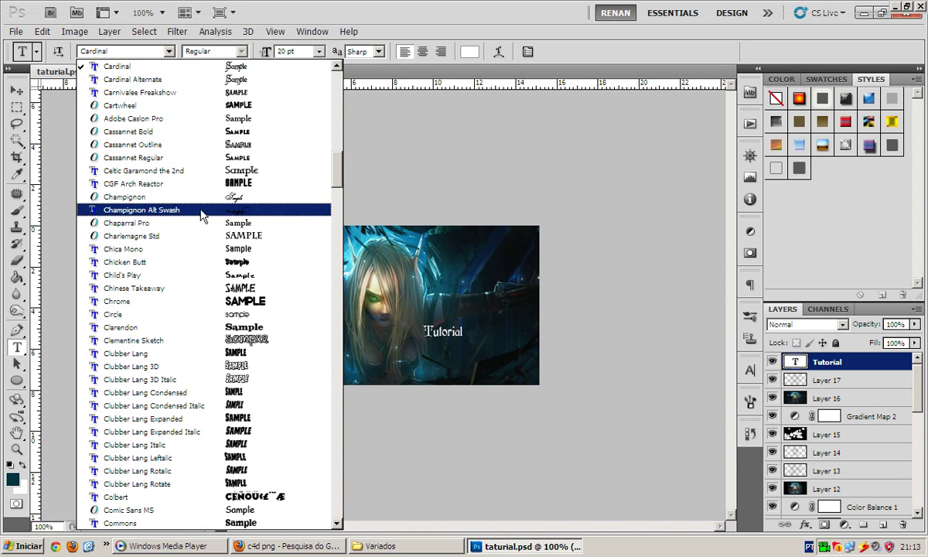
pyautogui.click(194, 287)
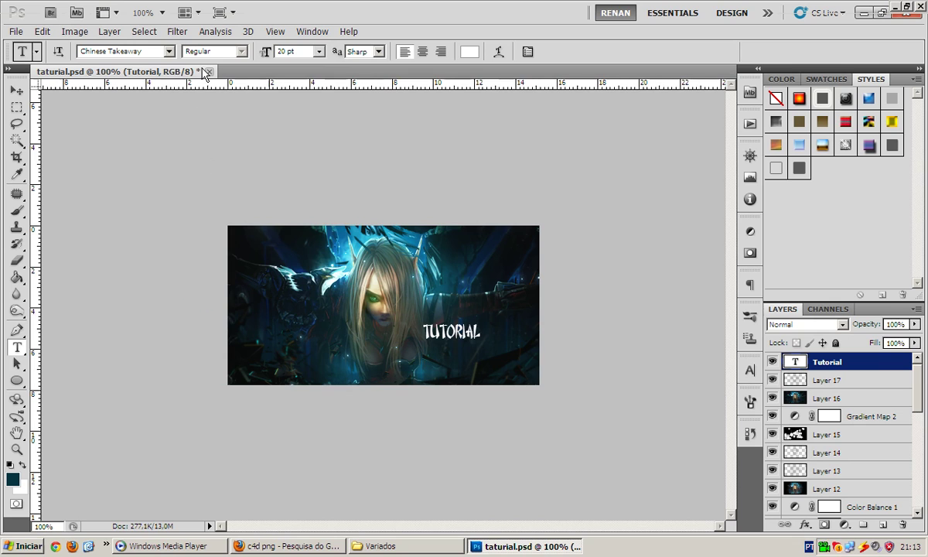
pyautogui.click(169, 51)
pyautogui.click(169, 78)
pyautogui.click(168, 51)
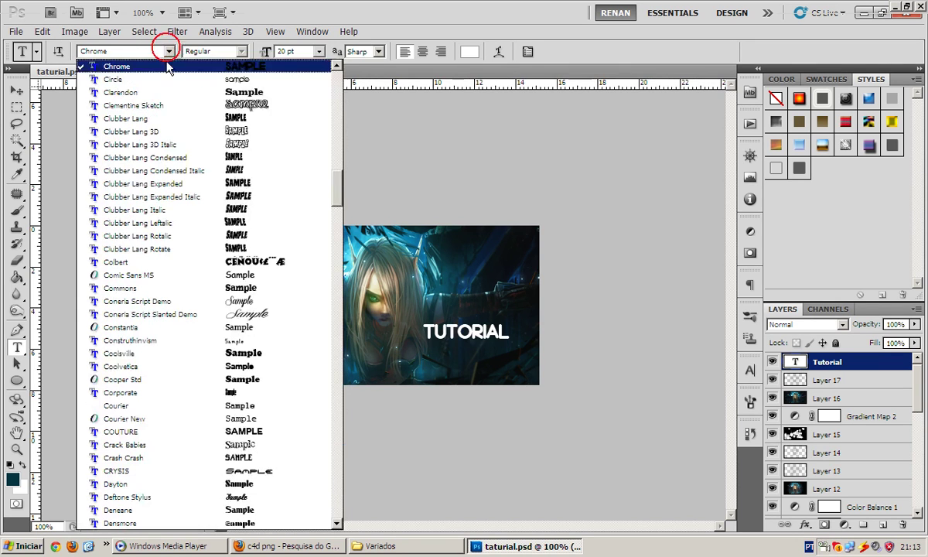
pyautogui.click(170, 262)
pyautogui.click(168, 51)
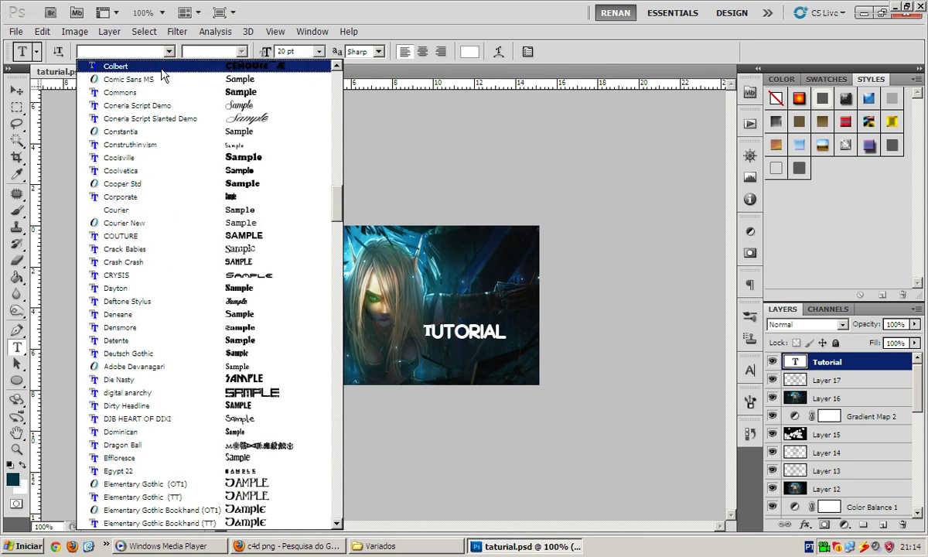
pyautogui.click(147, 249)
# Try the Evanescent, fragments of eter, Franchise and green pilloww fonts on Tutorial
pyautogui.click(169, 51)
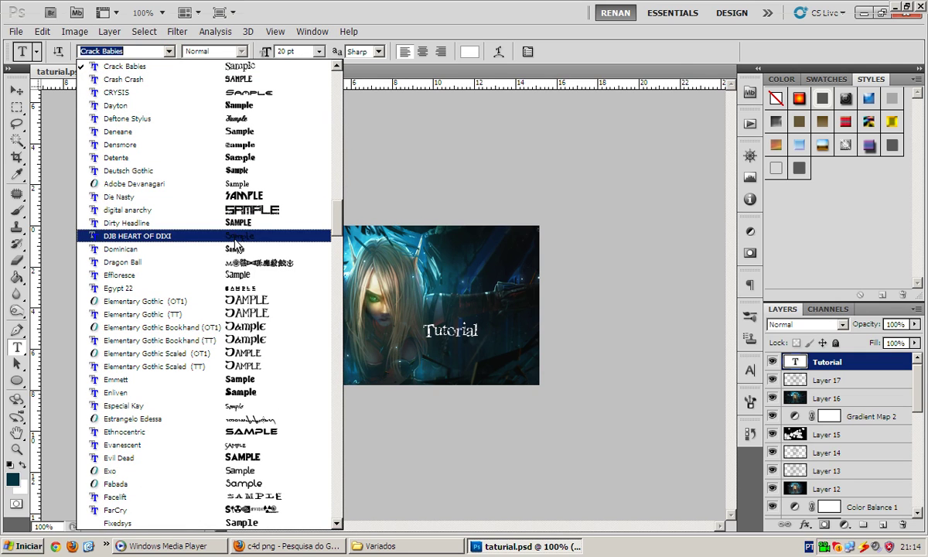
pyautogui.scroll(-1, 194, 359)
pyautogui.scroll(-1, 194, 359)
pyautogui.scroll(-1, 194, 358)
pyautogui.scroll(-1, 232, 294)
pyautogui.scroll(-1, 243, 300)
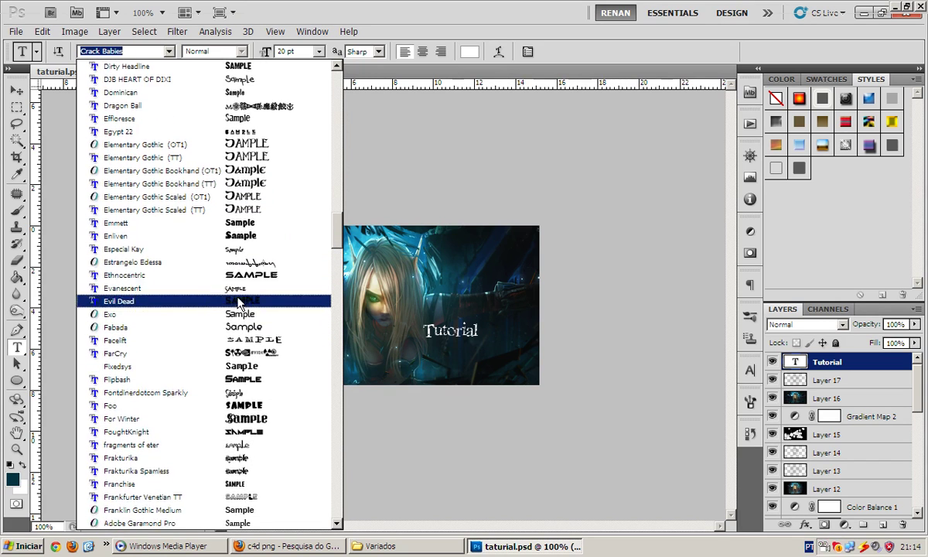
pyautogui.click(263, 288)
pyautogui.click(168, 52)
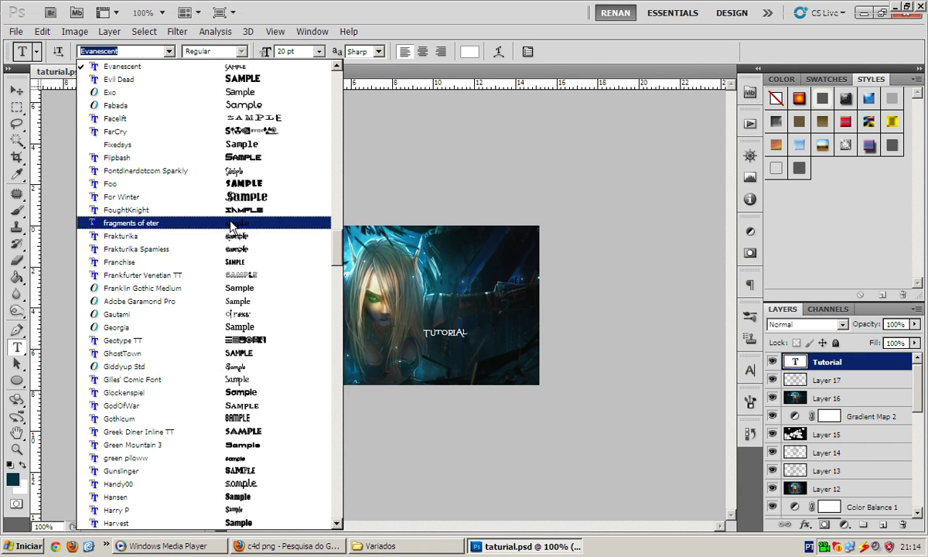
pyautogui.click(154, 222)
pyautogui.click(169, 51)
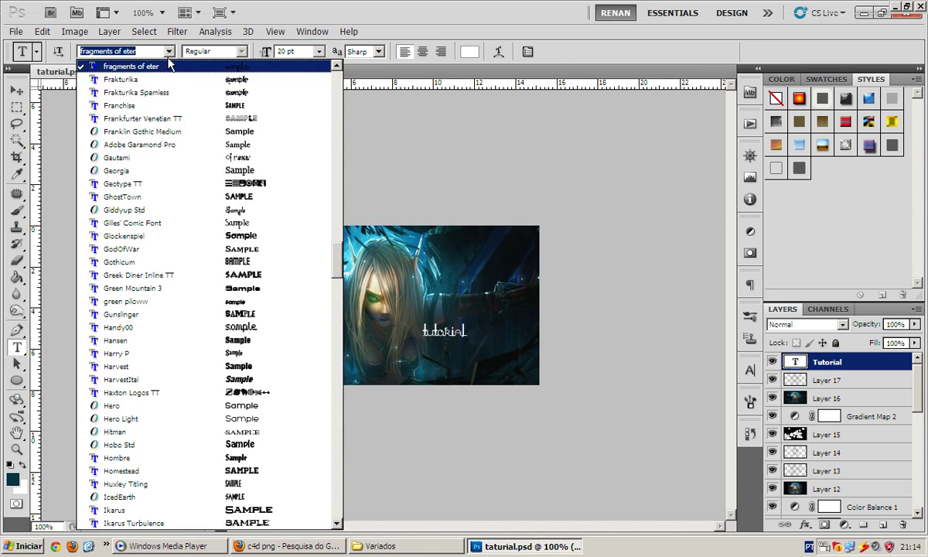
pyautogui.click(172, 105)
pyautogui.click(169, 51)
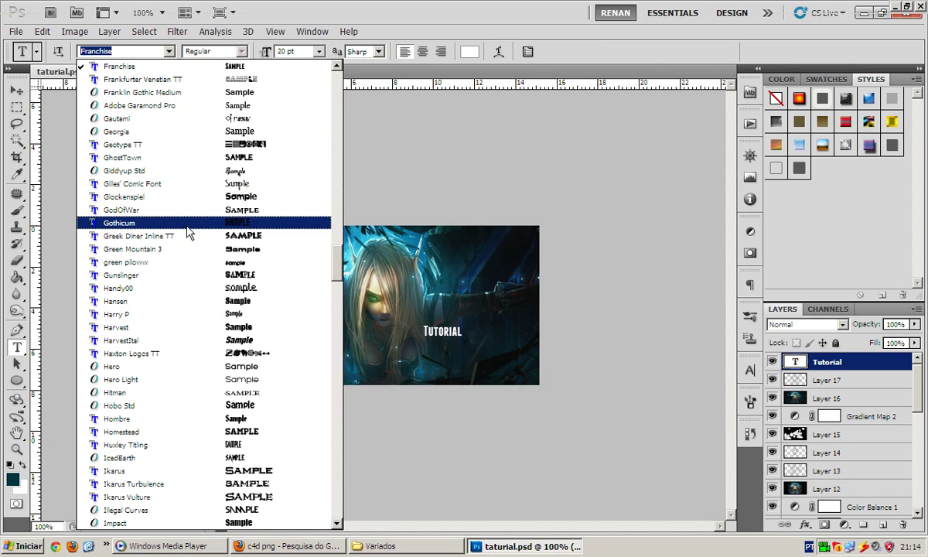
pyautogui.click(193, 263)
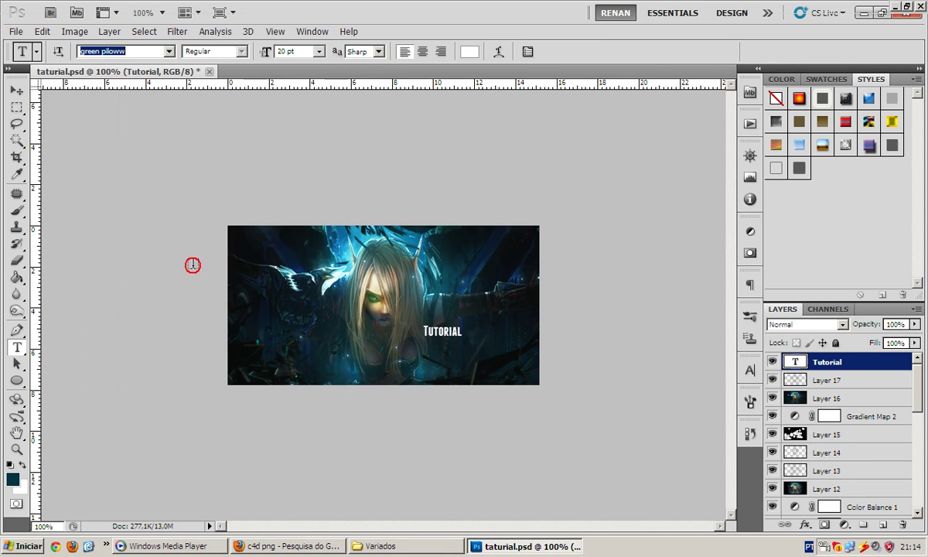
# Try another font, then Hitman, Ikarus Vulture, Last Years Youth and Manorly on Tutorial
pyautogui.click(169, 51)
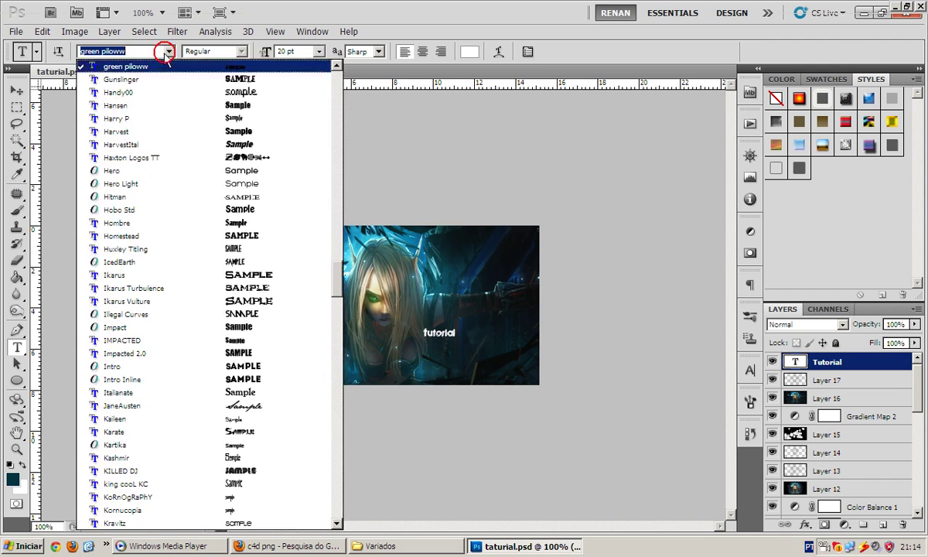
pyautogui.click(171, 260)
pyautogui.click(170, 50)
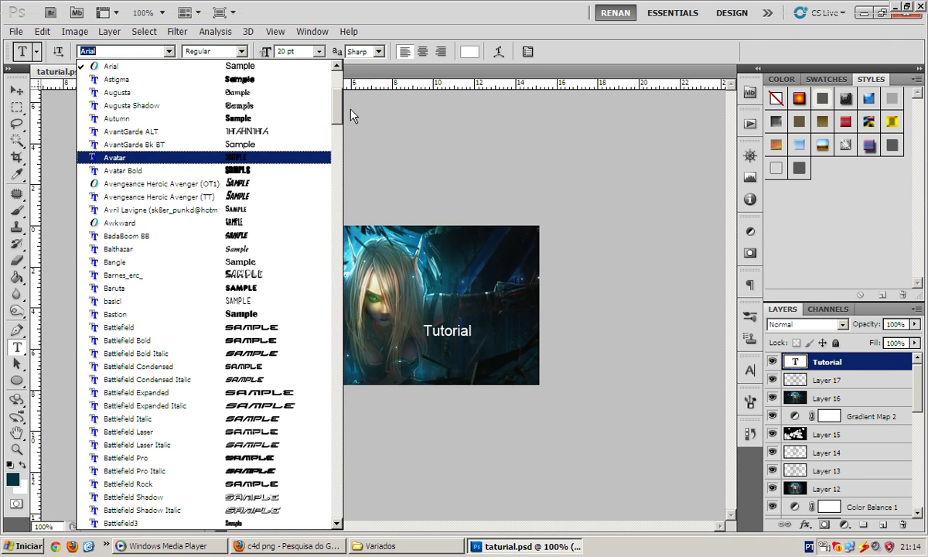
pyautogui.moveTo(337, 108)
pyautogui.mouseDown()
pyautogui.moveTo(345, 290)
pyautogui.moveTo(343, 282)
pyautogui.mouseUp()
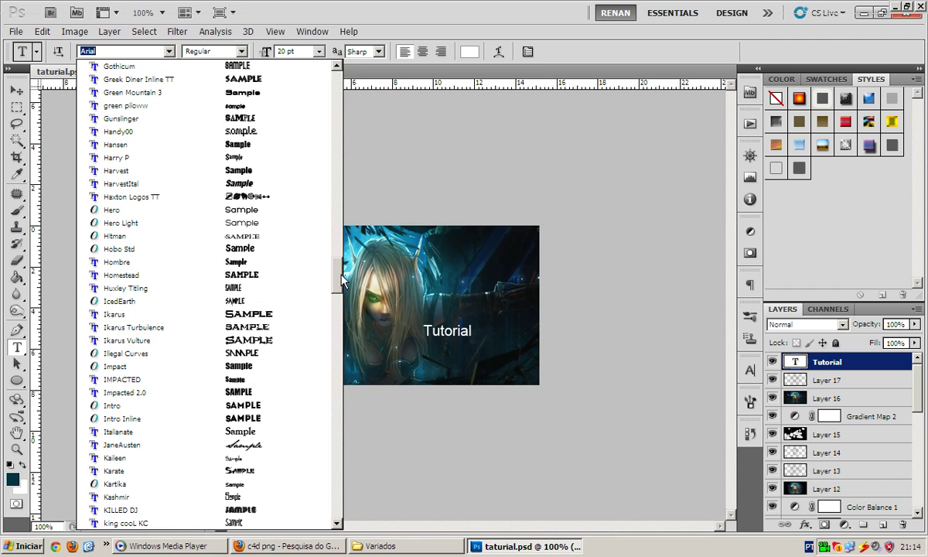
pyautogui.click(309, 236)
pyautogui.click(165, 53)
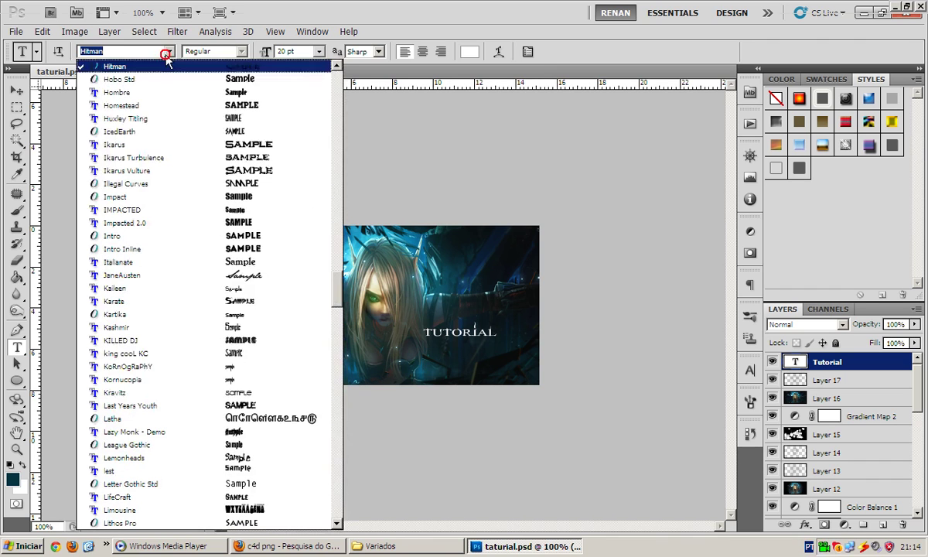
pyautogui.click(170, 166)
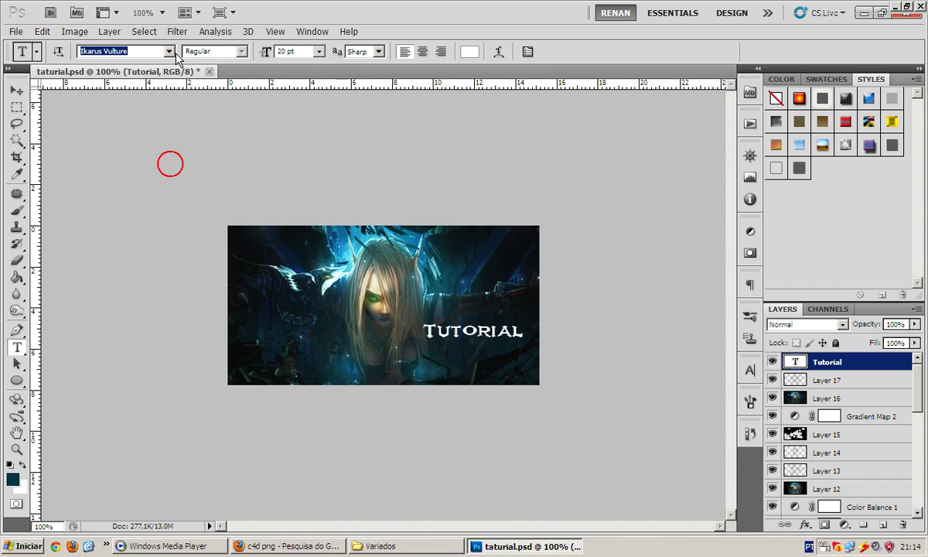
pyautogui.click(168, 51)
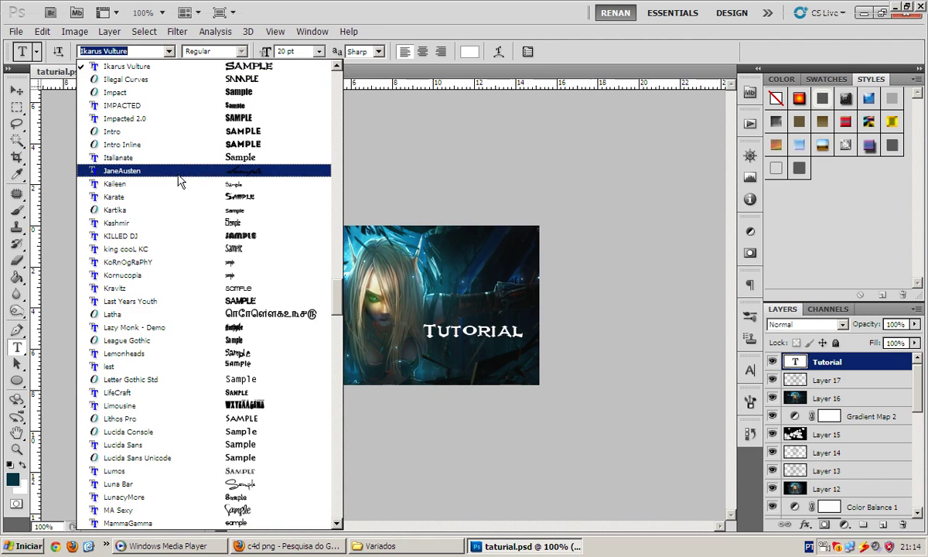
pyautogui.click(190, 299)
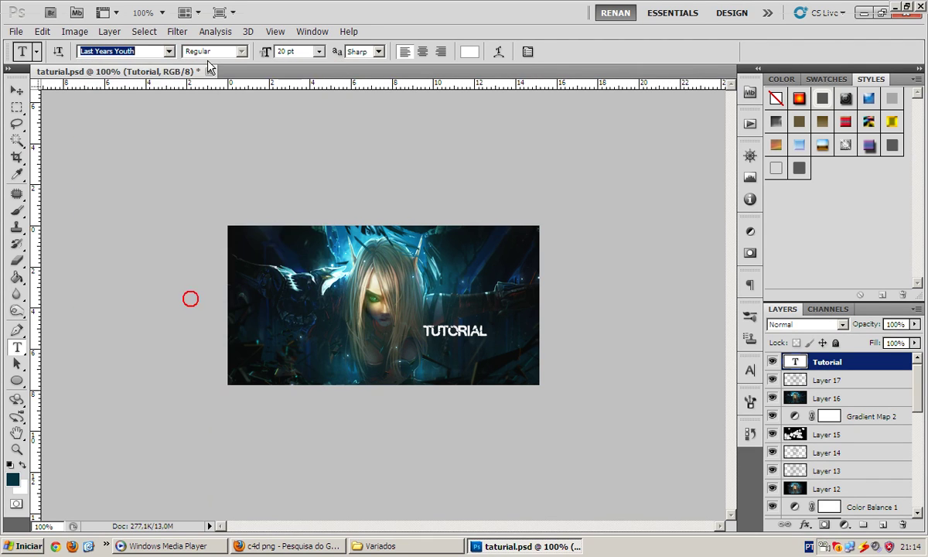
pyautogui.click(168, 51)
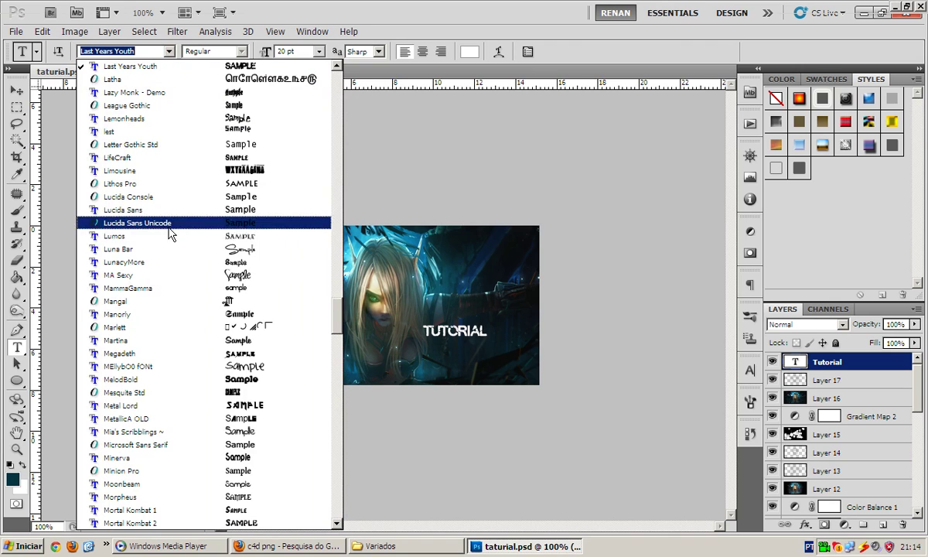
pyautogui.click(147, 314)
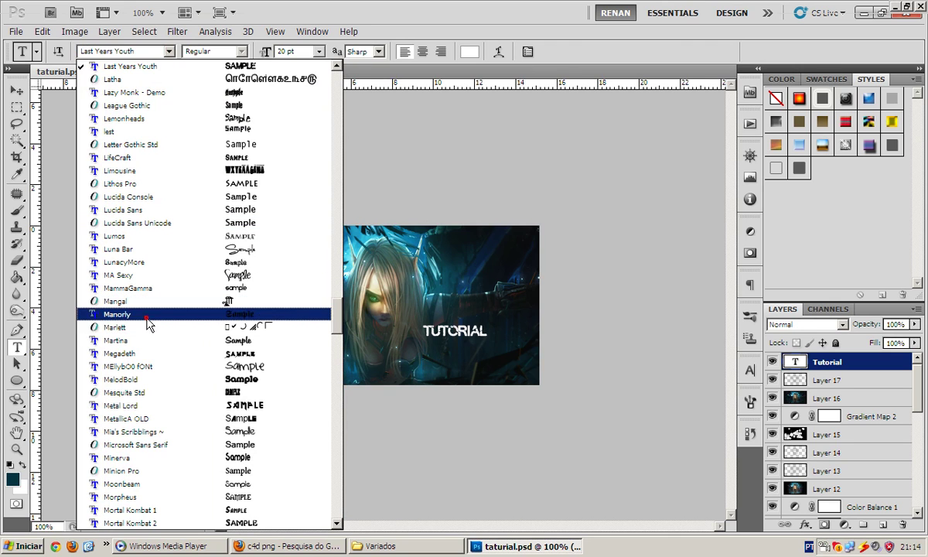
# Settle on the Mia's Scribblings font for the Tutorial text
pyautogui.click(169, 51)
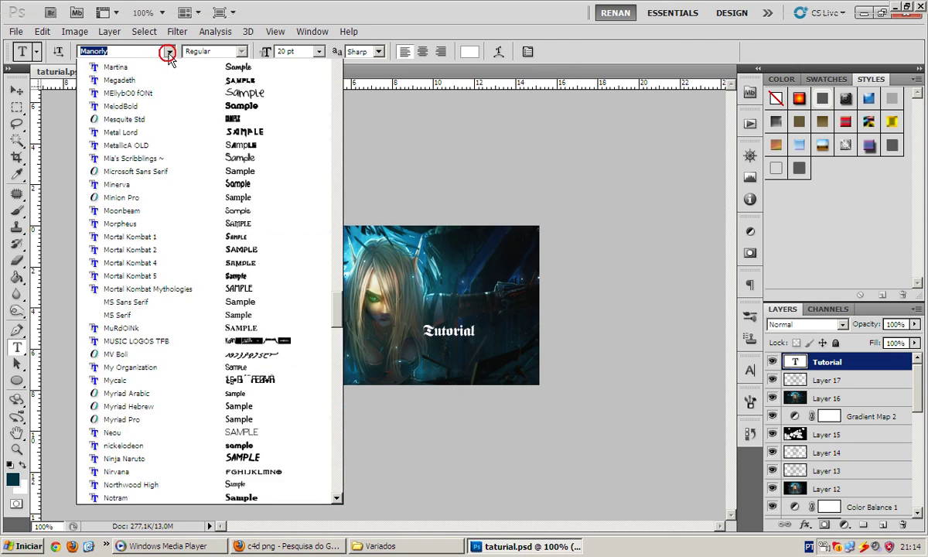
pyautogui.press('Down')
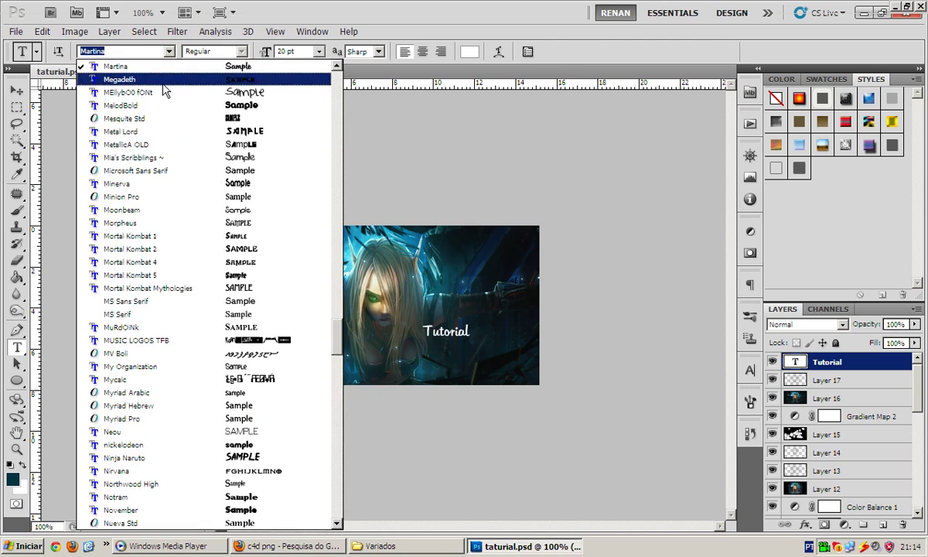
pyautogui.click(164, 149)
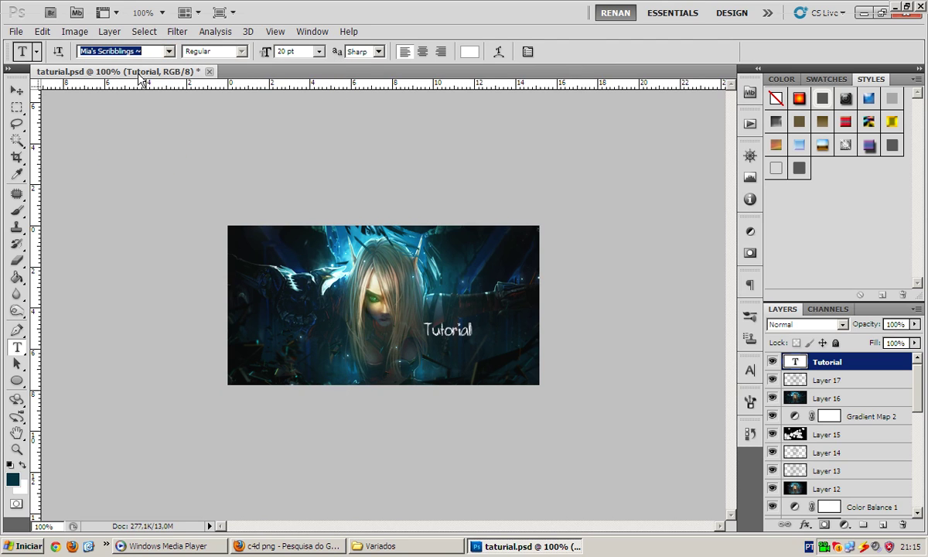
pyautogui.click(17, 91)
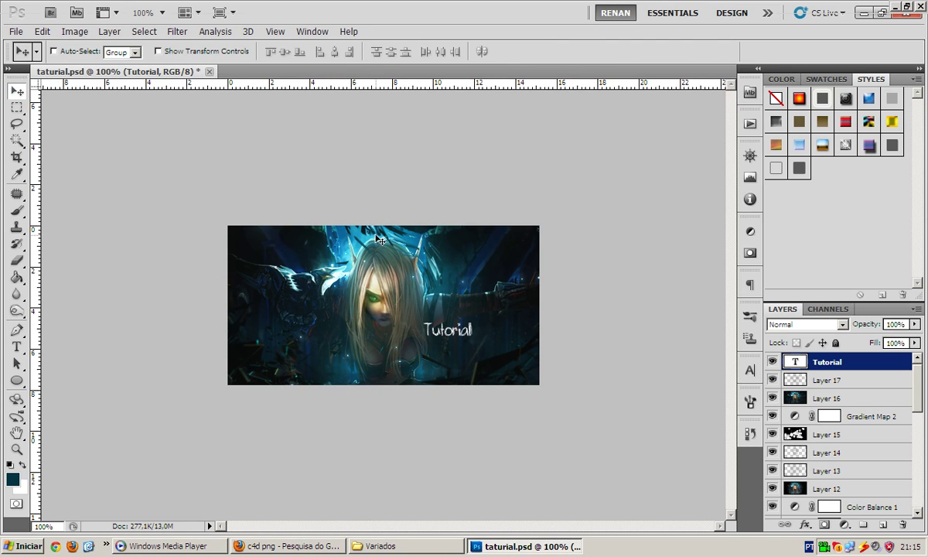
# Enlarge the Tutorial text by entering a new font size (12) in the options bar
pyautogui.press('t')
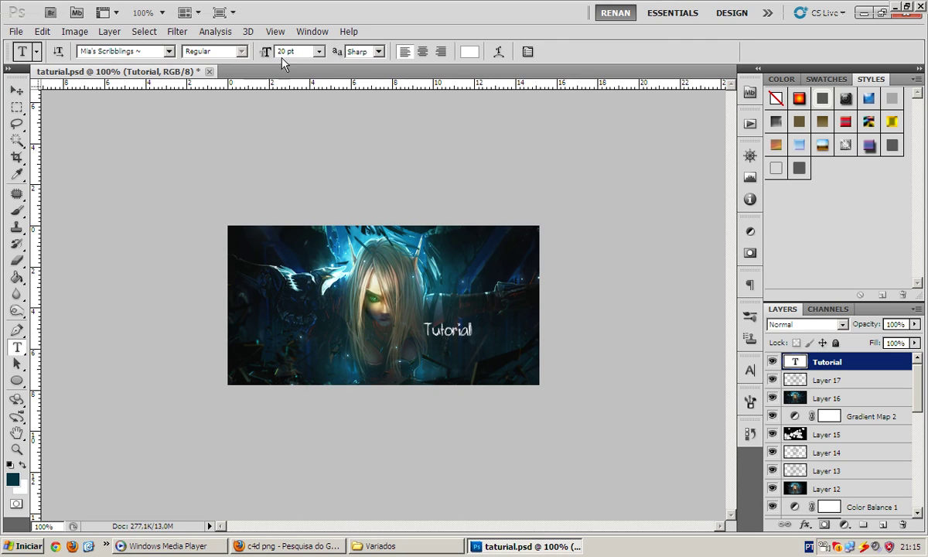
pyautogui.click(294, 52)
pyautogui.write('12')
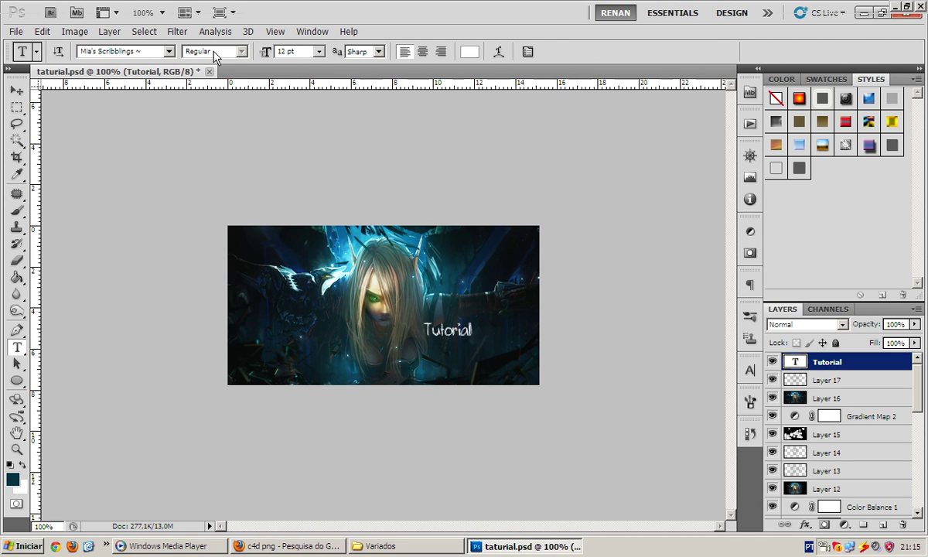
pyautogui.press('Return')
pyautogui.click(290, 52)
pyautogui.write('2')
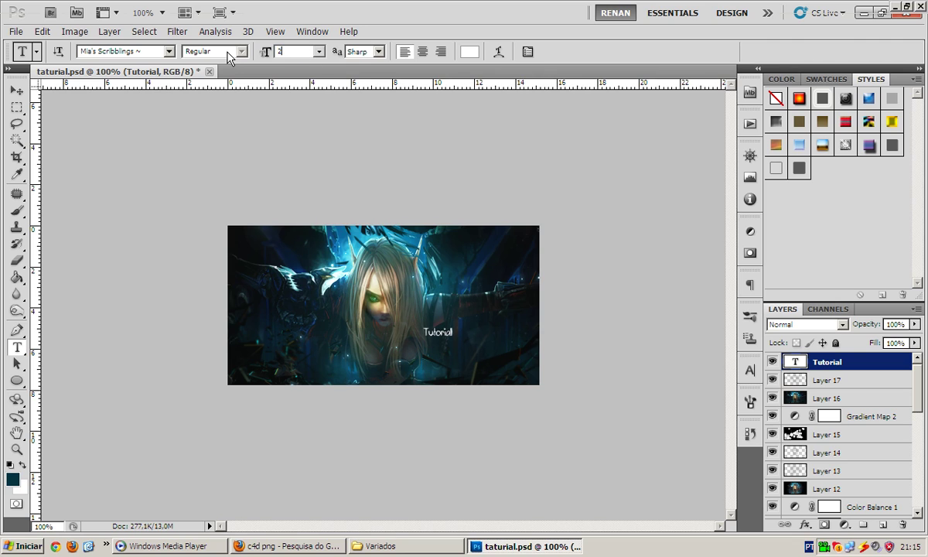
# Add a 'linearts.net' text layer on the banner in the Visitor TT1 BRK font
pyautogui.click(404, 321)
pyautogui.write('linear')
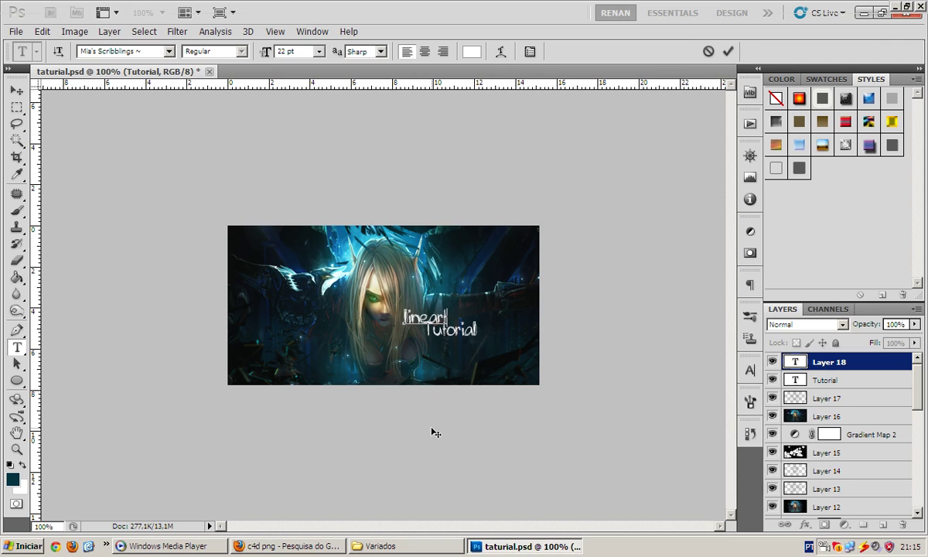
pyautogui.write('ts.ne')
pyautogui.hotkey('ctrl', 'Return')
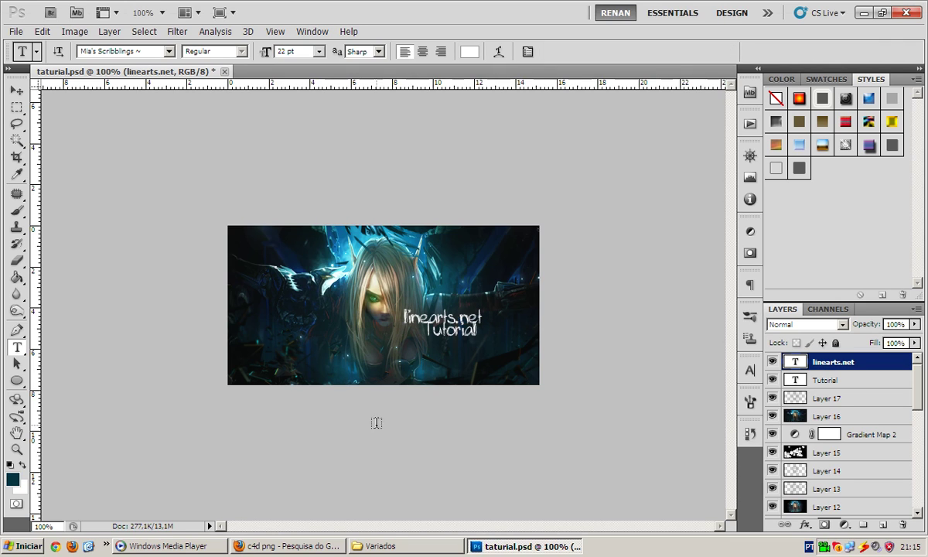
pyautogui.click(138, 50)
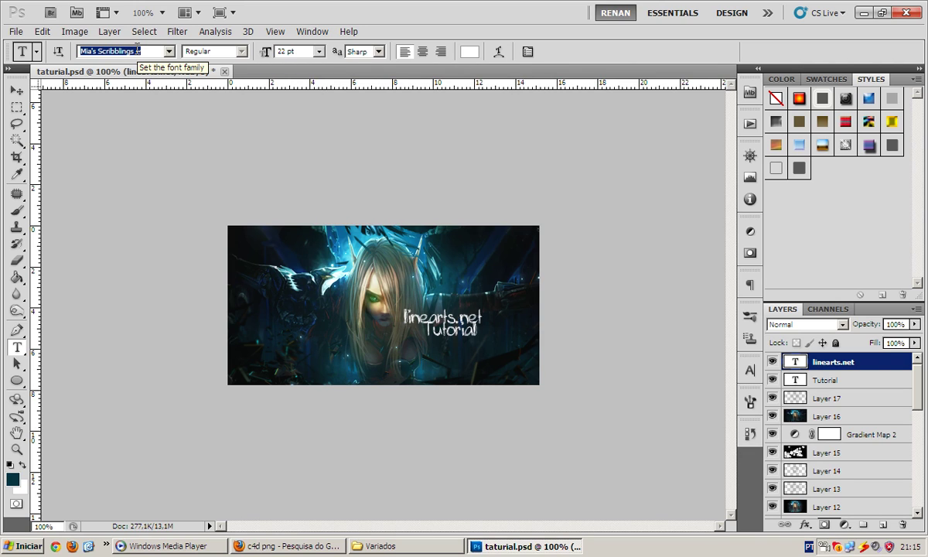
pyautogui.write('Visit')
pyautogui.press('Down')
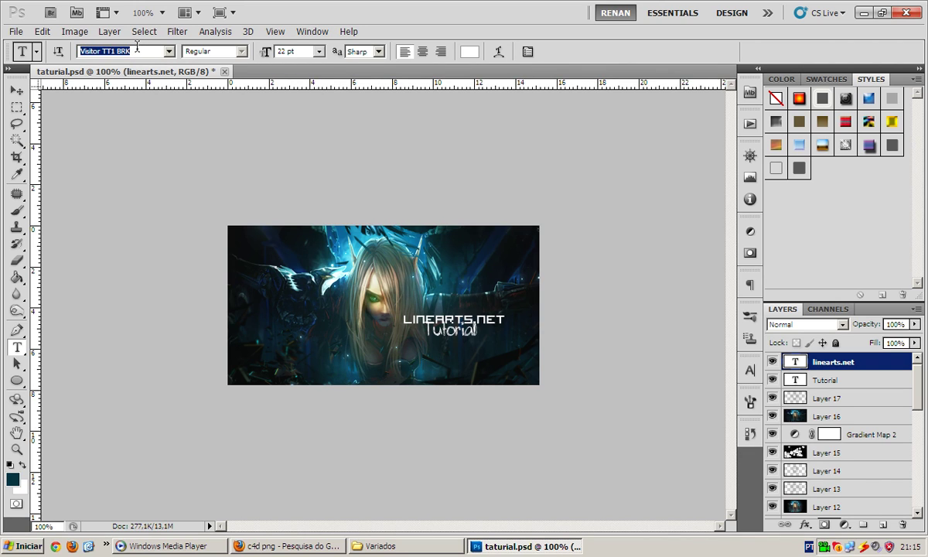
pyautogui.click(137, 48)
# Set linearts.net to 10 pt and place it just beneath the Tutorial text
pyautogui.doubleClick(296, 52)
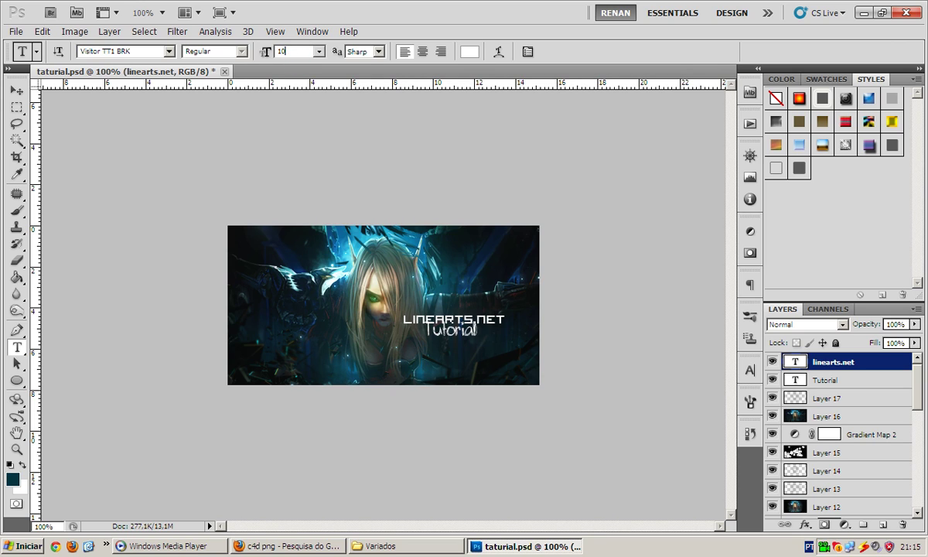
pyautogui.write('12')
pyautogui.press('Return')
pyautogui.press('v')
pyautogui.press('t')
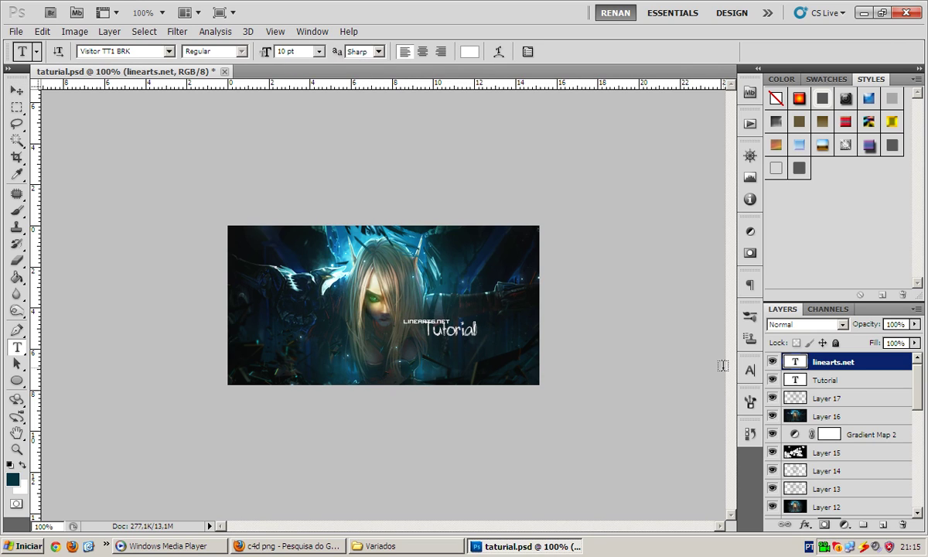
pyautogui.press('v')
pyautogui.moveTo(467, 352)
pyautogui.mouseDown()
pyautogui.moveTo(461, 345)
pyautogui.moveTo(479, 351)
pyautogui.mouseUp()
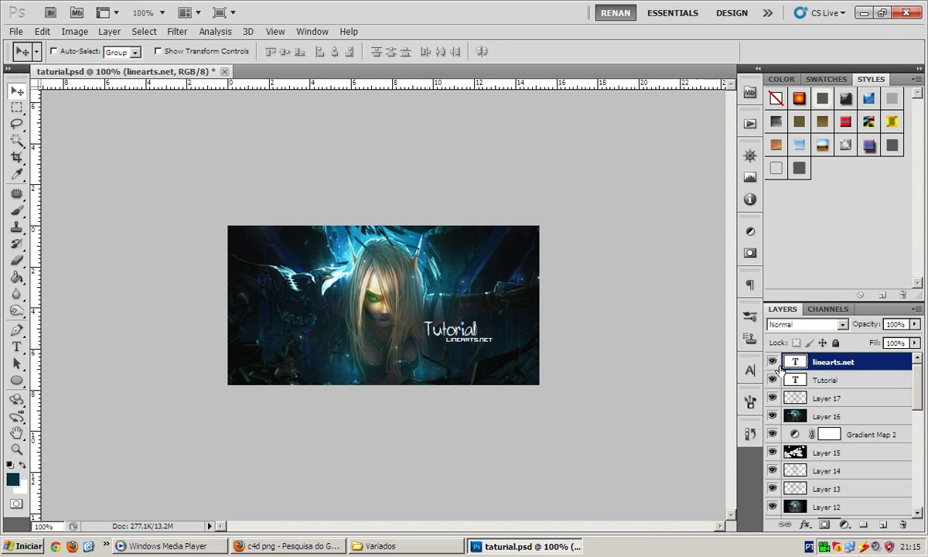
# Stamp Layers 17 through 12 into a single merged Layer 17 (merged) with Ctrl+Alt+E
pyautogui.hotkey('ctrl', 'alt', 'a')
pyautogui.keyDown('ctrl'); pyautogui.click(814, 361); pyautogui.keyUp('ctrl')
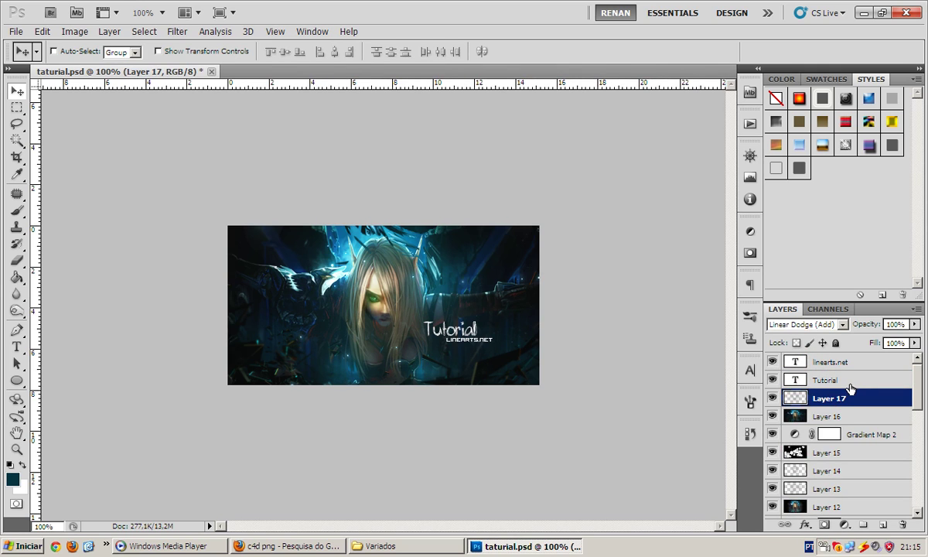
pyautogui.hotkey('ctrl', 'alt', 'a')
pyautogui.keyDown('ctrl'); pyautogui.click(819, 362); pyautogui.keyUp('ctrl')
pyautogui.keyDown('ctrl'); pyautogui.click(819, 380); pyautogui.keyUp('ctrl')
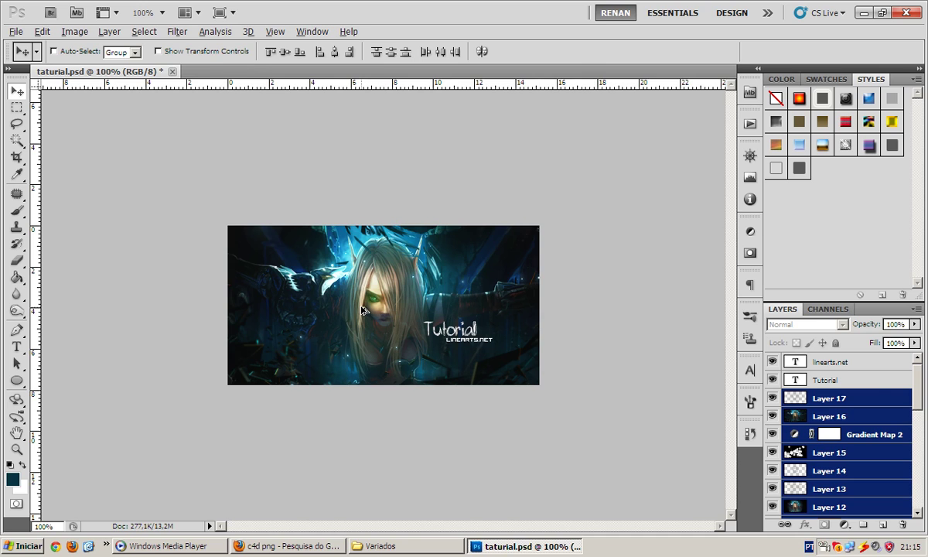
pyautogui.hotkey('ctrl', 'alt', 'e')
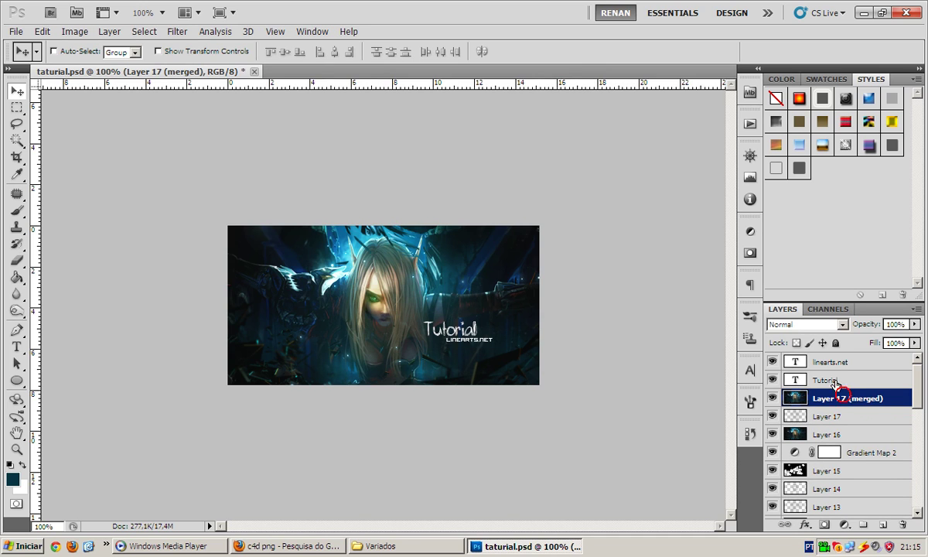
# Merge the Tutorial and linearts.net text layers into a merged copy and hide the originals
pyautogui.click(824, 379)
pyautogui.keyDown('shift'); pyautogui.click(830, 362); pyautogui.keyUp('shift')
pyautogui.hotkey('ctrl', 'alt', 'e')
pyautogui.click(773, 379)
pyautogui.click(773, 397)
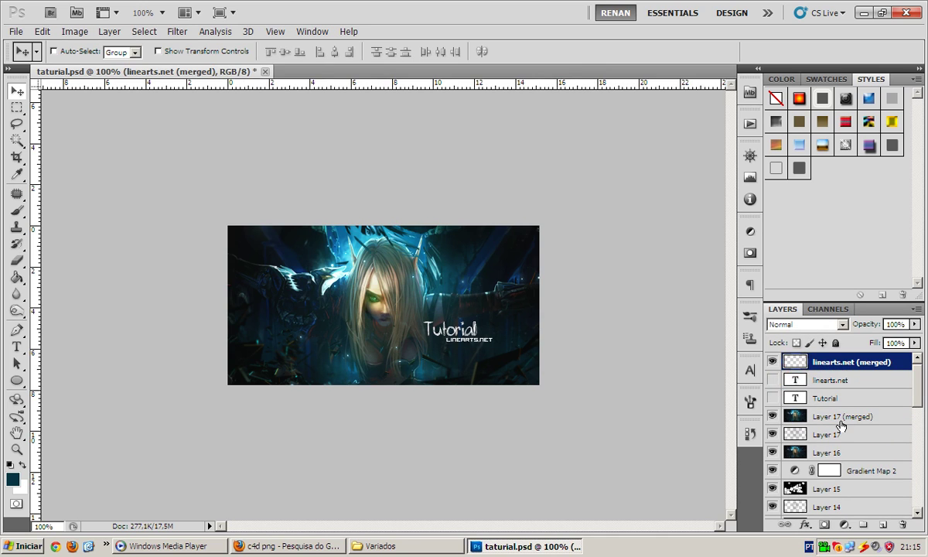
# Move Layer 17 (merged) to the top and clip it into the merged text
pyautogui.click(843, 416)
pyautogui.click(822, 362)
pyautogui.click(824, 397)
pyautogui.click(844, 416)
pyautogui.moveTo(794, 416); pyautogui.dragTo(826, 362)
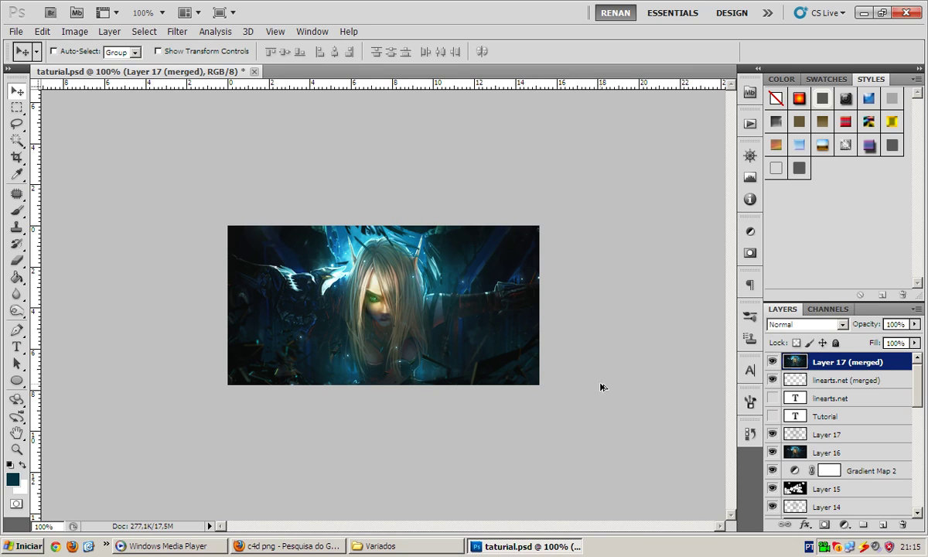
pyautogui.hotkey('ctrl', 'alt', 'g')
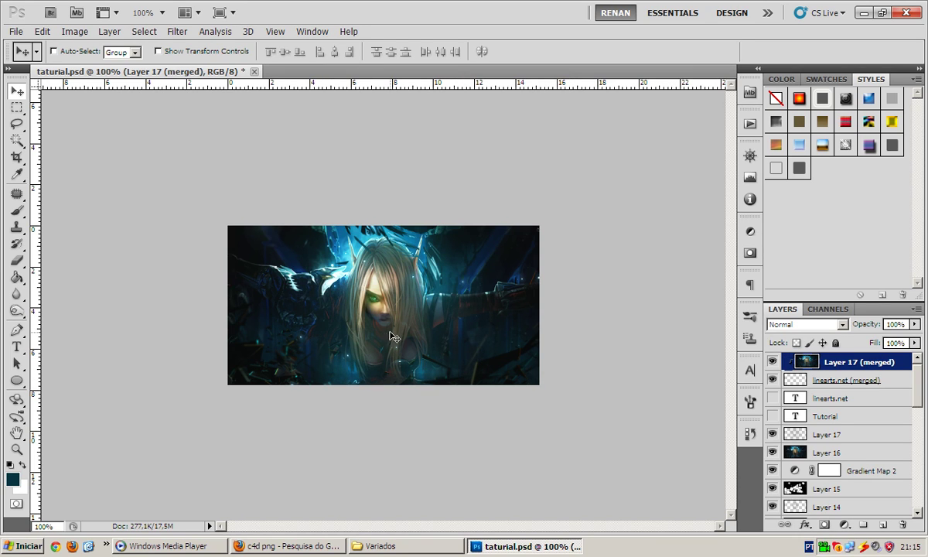
pyautogui.click(771, 364)
pyautogui.click(772, 363)
pyautogui.click(772, 363)
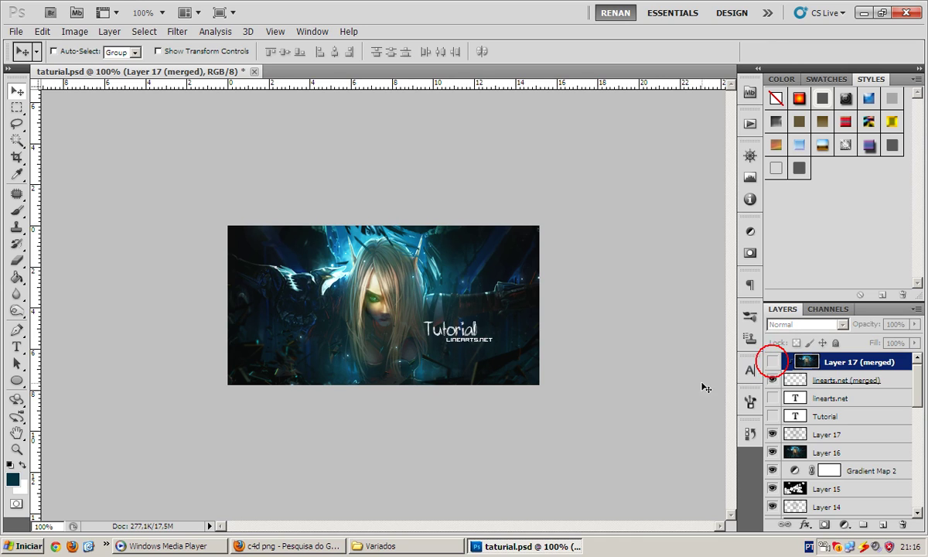
pyautogui.click(772, 363)
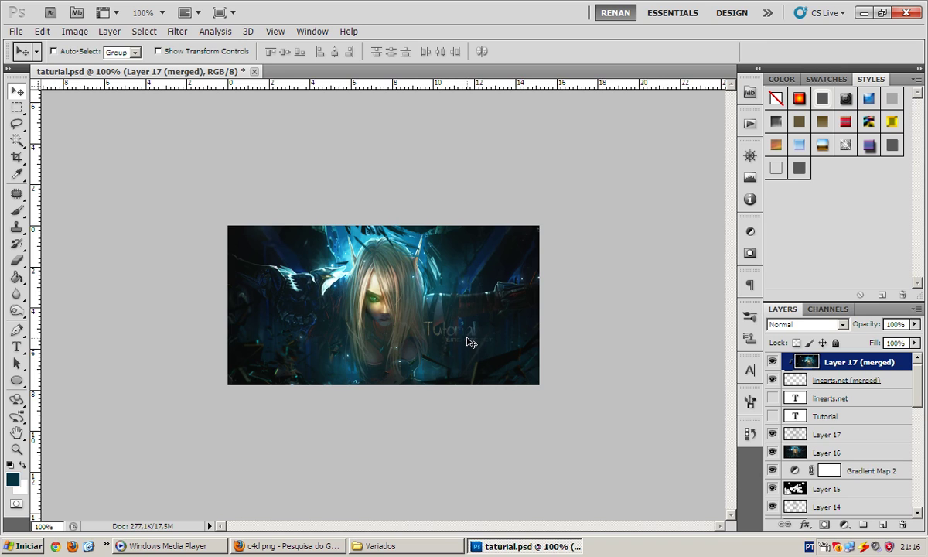
# Duplicate Layer 17 (merged), set the copy to Linear Dodge (Add), and add new Layer 18
pyautogui.hotkey('ctrl', 'j')
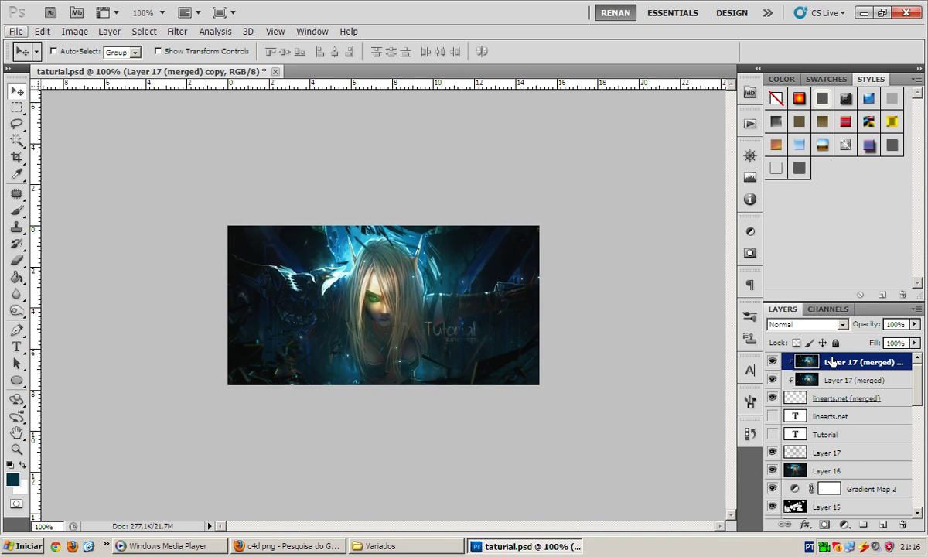
pyautogui.click(805, 324)
pyautogui.click(809, 146)
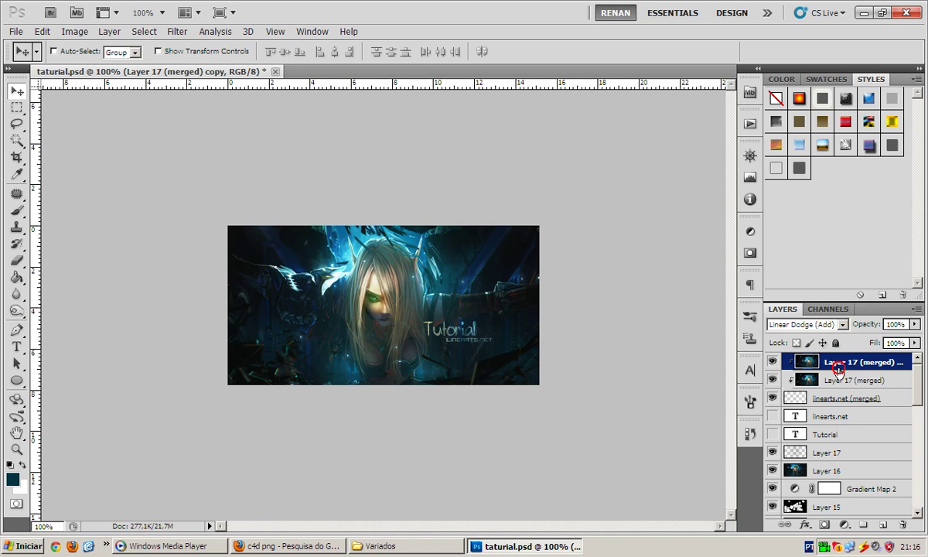
pyautogui.click(882, 525)
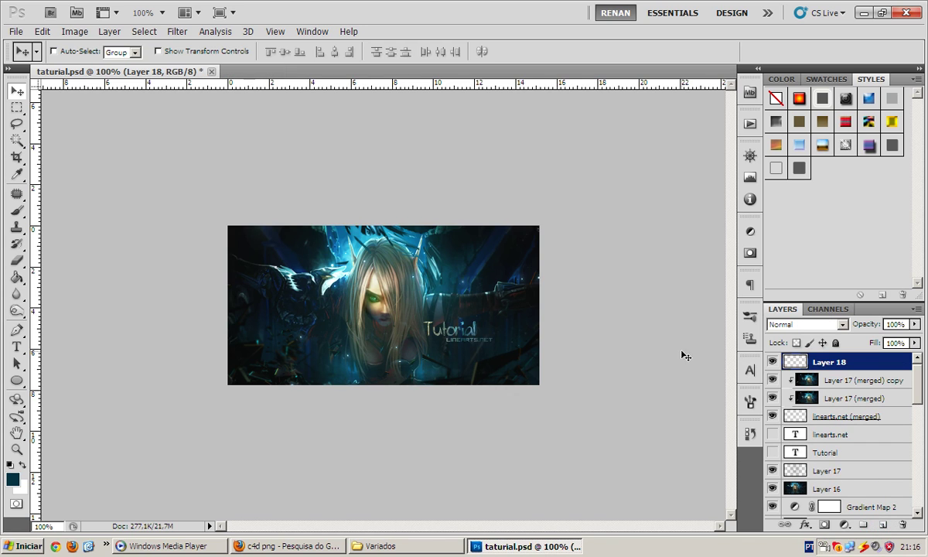
# Fill Layer 18 with the merged banner via Apply Image, then apply Sharpen and compare
pyautogui.click(75, 31)
pyautogui.click(145, 216)
pyautogui.press('Return')
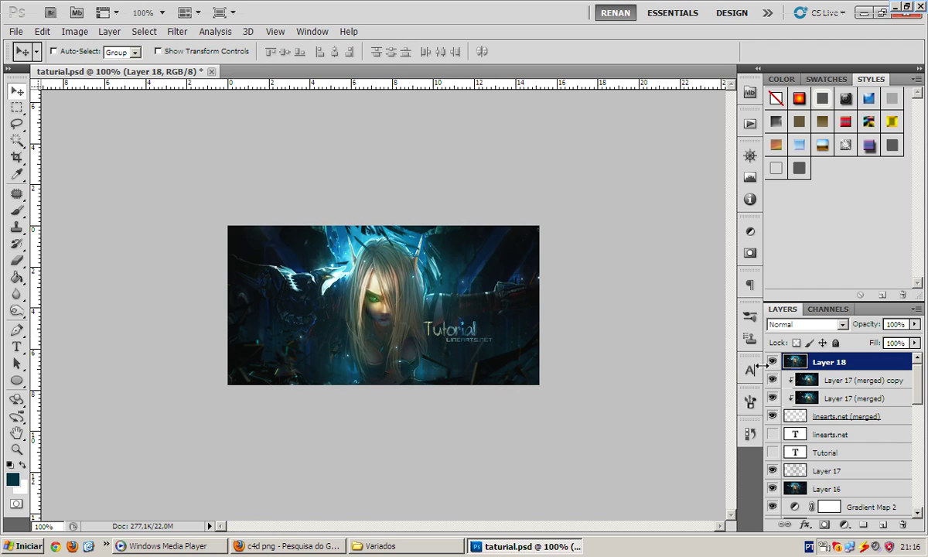
pyautogui.click(177, 32)
pyautogui.moveTo(186, 238)
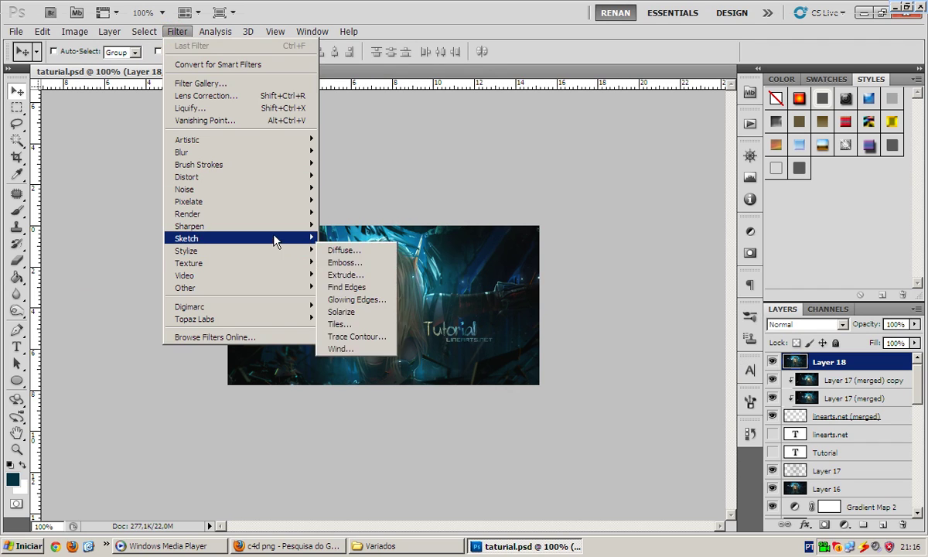
pyautogui.click(343, 226)
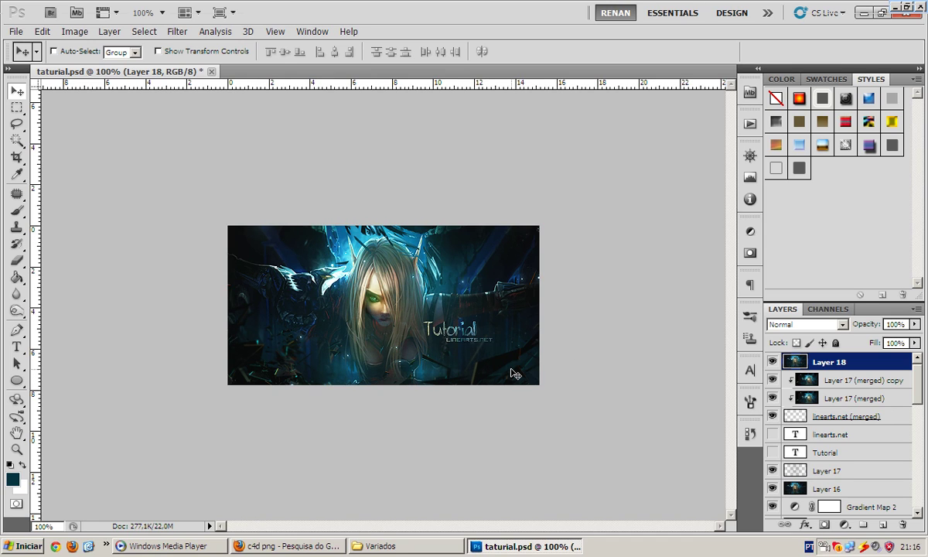
pyautogui.click(772, 364)
pyautogui.click(772, 364)
# Select the Blur tool with Strength set to 30%
pyautogui.click(16, 294)
pyautogui.click(270, 51)
pyautogui.press('Return')
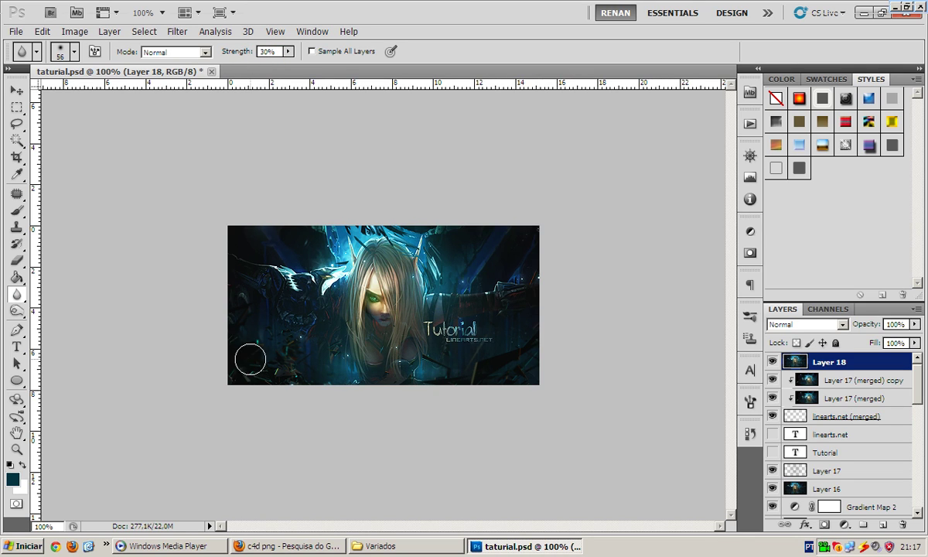
# Blur the lower-left area and the dark bottom edge of the banner at 30% strength
pyautogui.moveTo(248, 360); pyautogui.dragTo(328, 360)
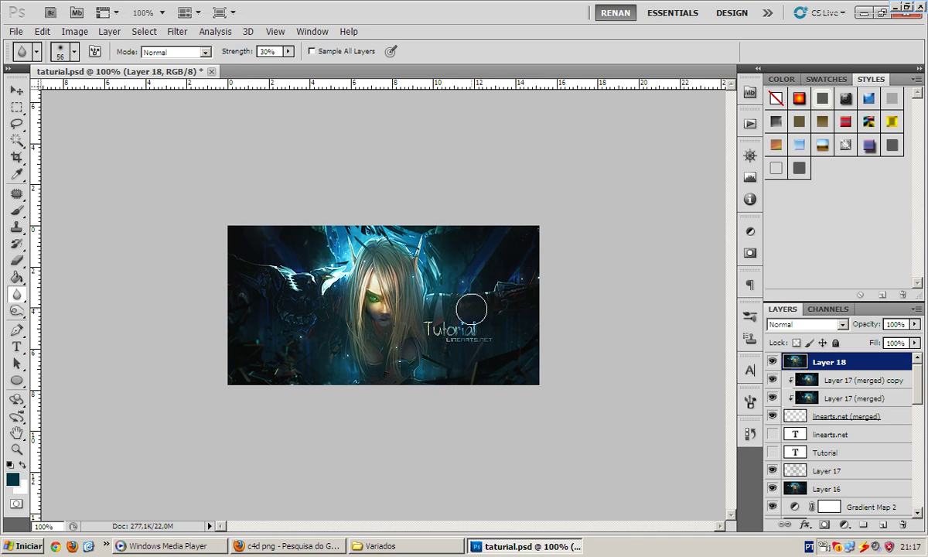
pyautogui.click(407, 349)
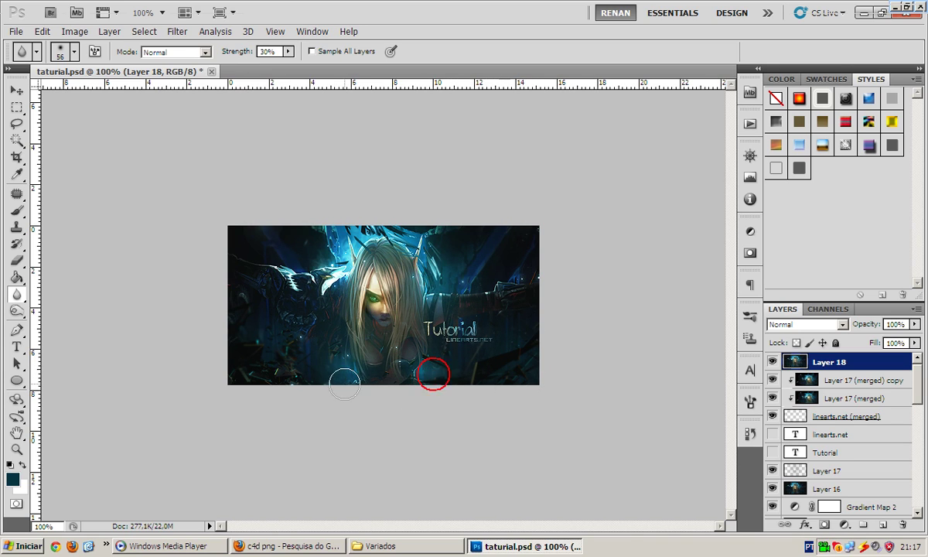
pyautogui.press('v')
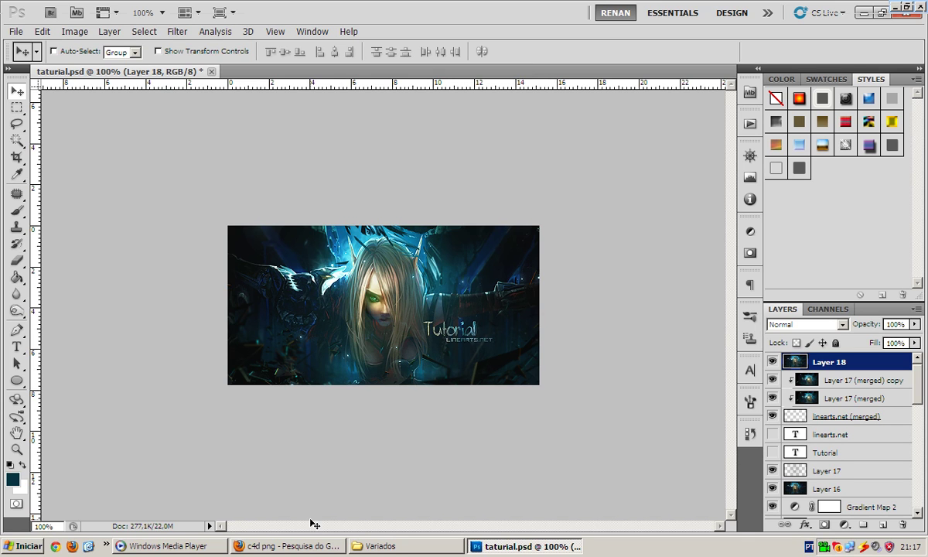
# Open the Line Arts forum home page in a new Firefox tab
pyautogui.click(309, 547)
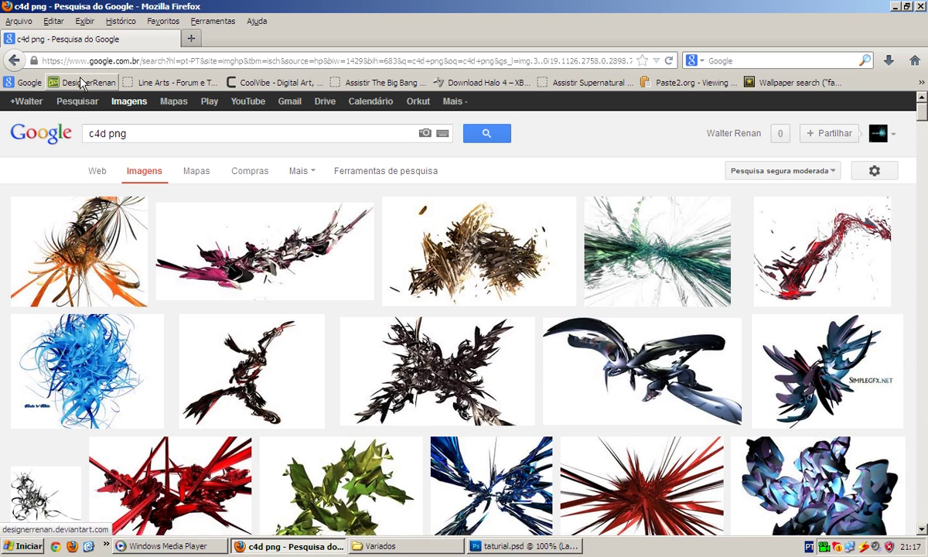
pyautogui.click(187, 39)
pyautogui.click(174, 82)
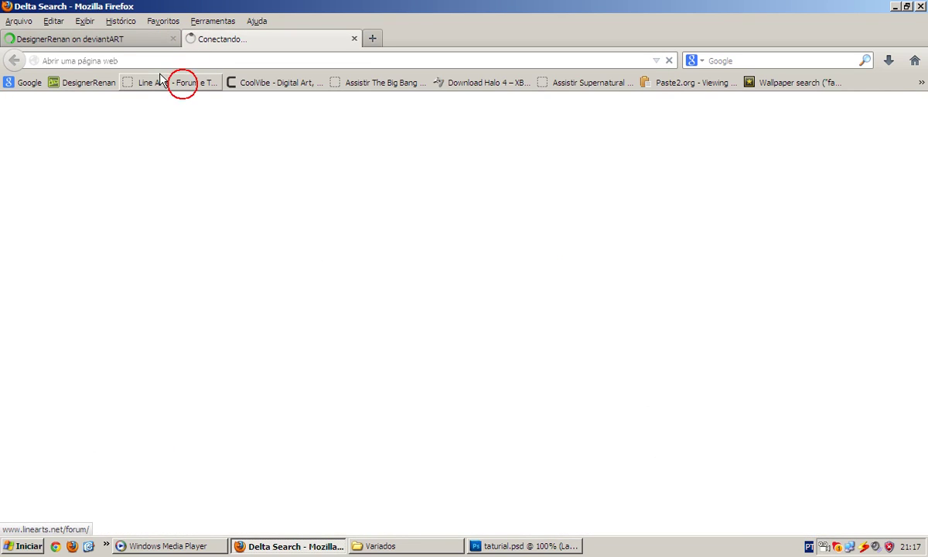
pyautogui.click(155, 60)
pyautogui.click(83, 59)
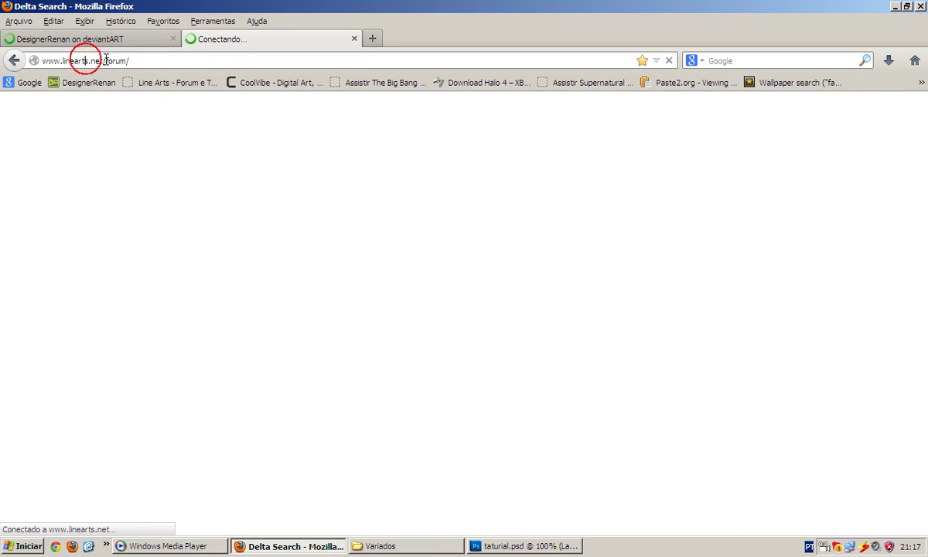
# Launch Notepad and type 'linearts.net/' as the start of a note
pyautogui.click(18, 545)
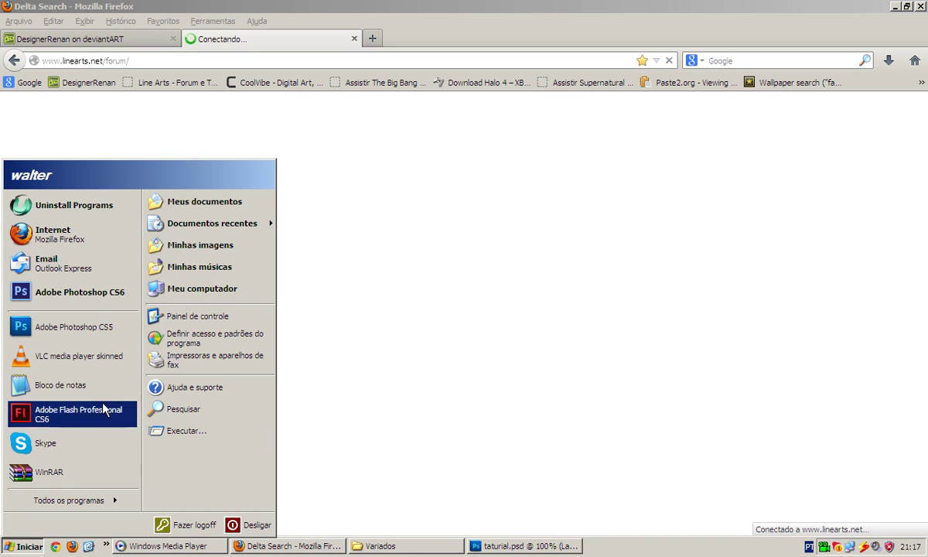
pyautogui.click(93, 384)
pyautogui.write('linear')
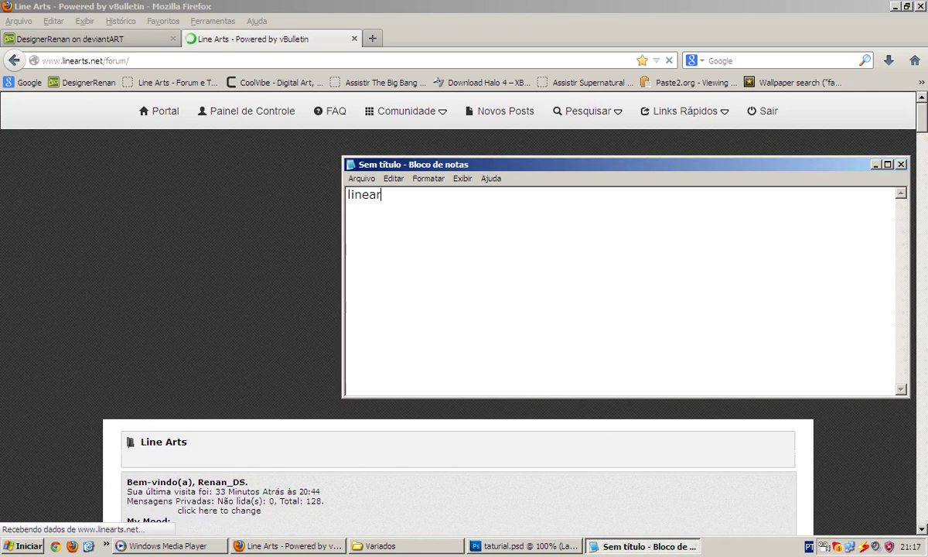
pyautogui.write('ts.net/for')
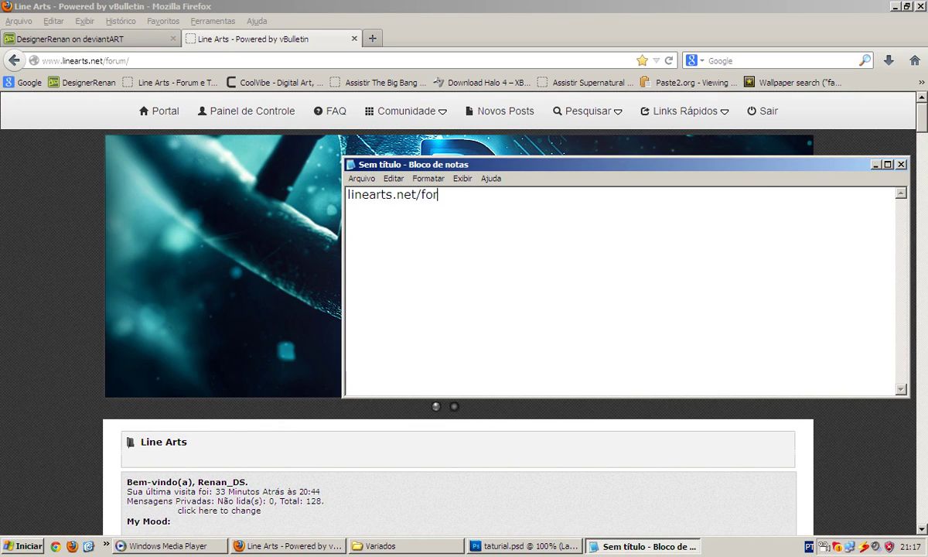
# Return to the forum page and scroll through its ChatBox and forum listings
pyautogui.click(616, 12)
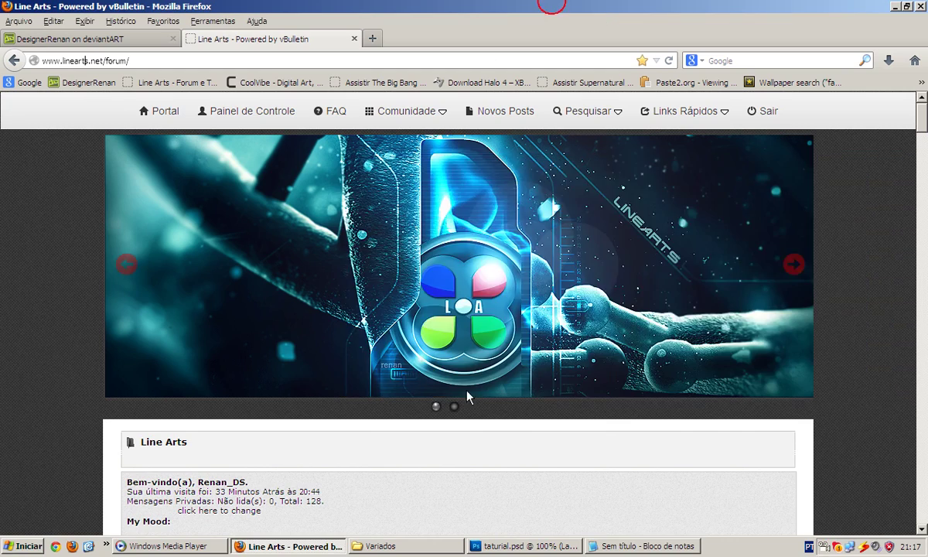
pyautogui.scroll(-3, 466, 393)
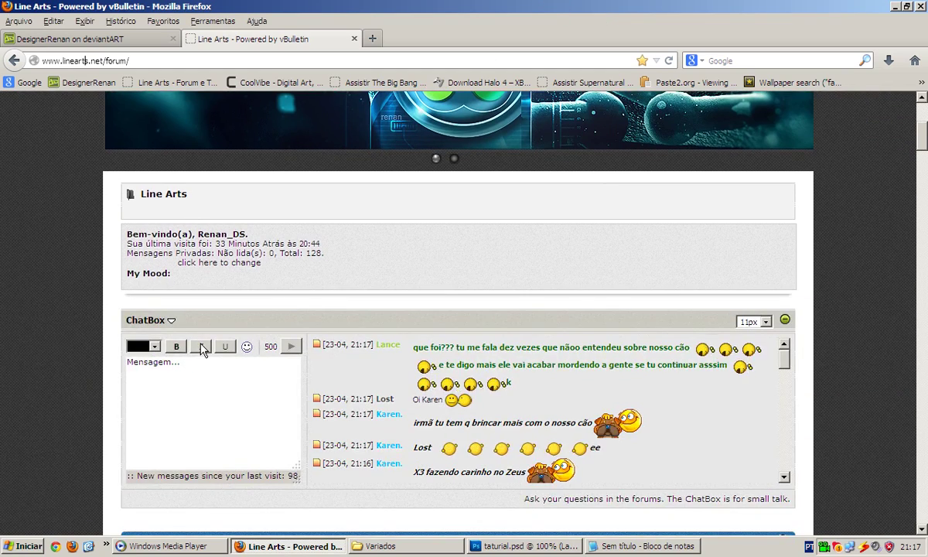
pyautogui.scroll(-5, 286, 329)
pyautogui.scroll(5, 367, 308)
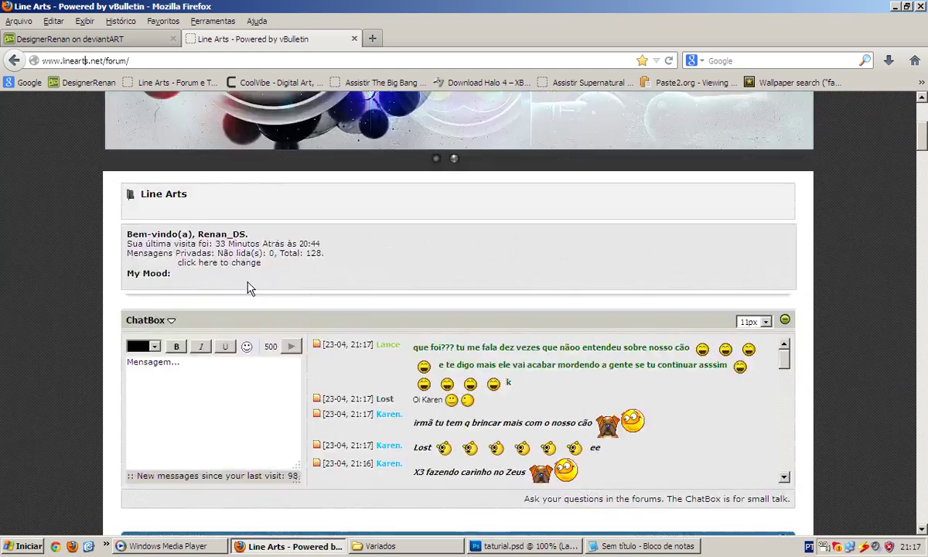
pyautogui.scroll(-1, 350, 339)
pyautogui.scroll(-1, 351, 338)
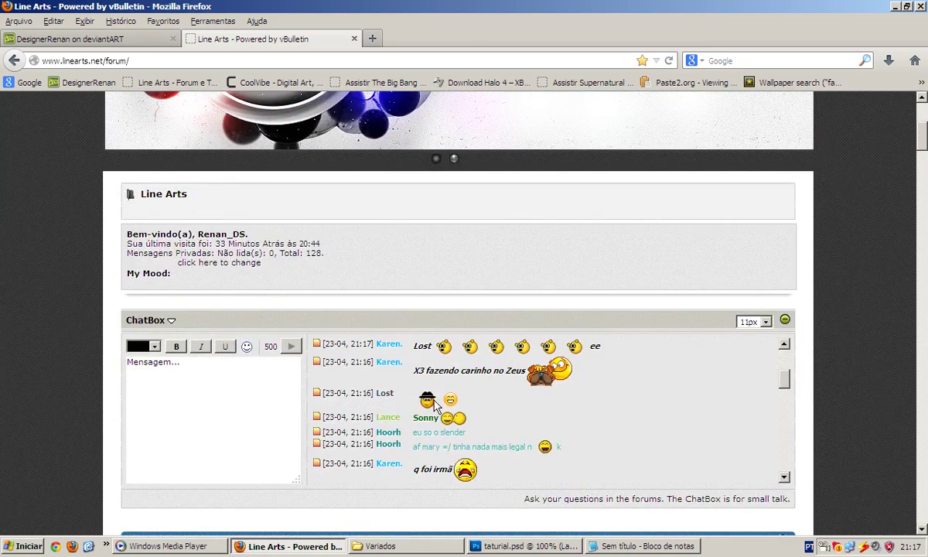
pyautogui.scroll(-5, 232, 394)
pyautogui.scroll(-3, 199, 397)
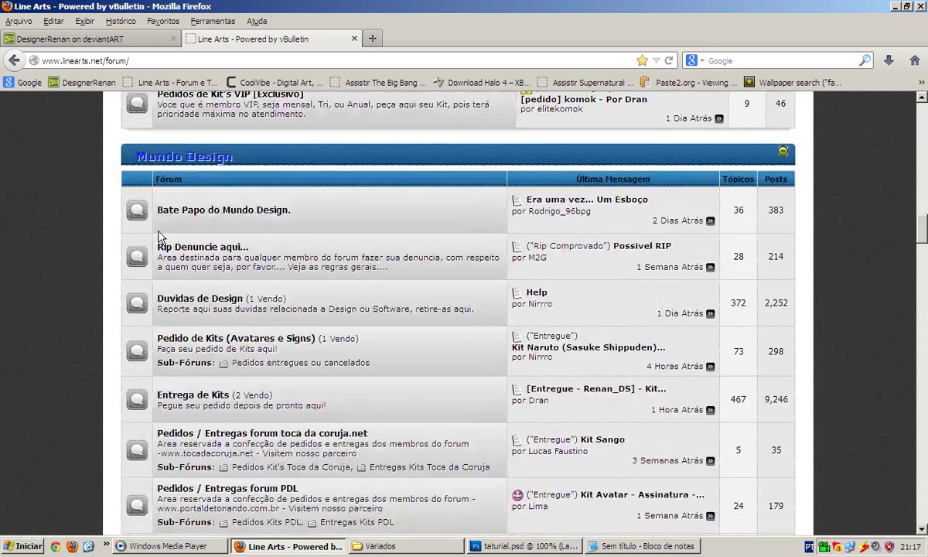
pyautogui.scroll(-2, 225, 278)
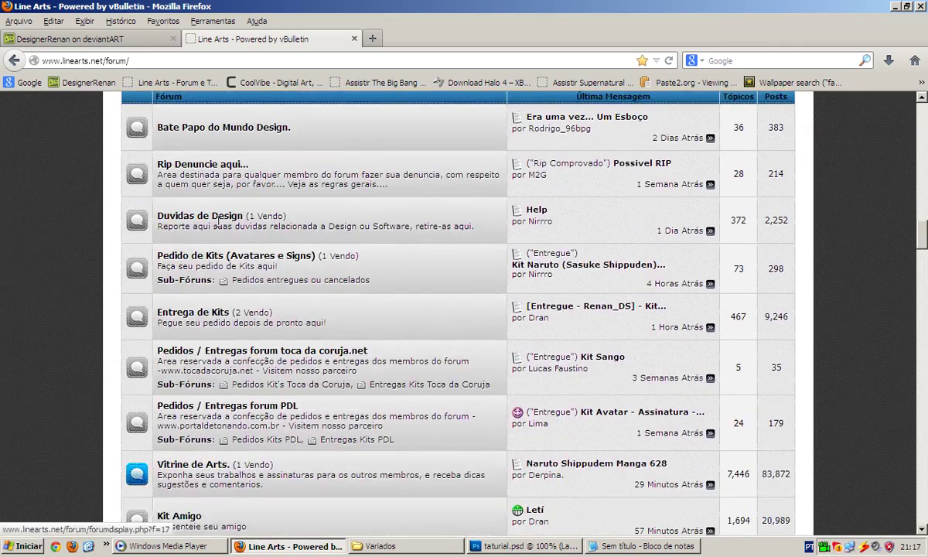
pyautogui.scroll(-2, 542, 394)
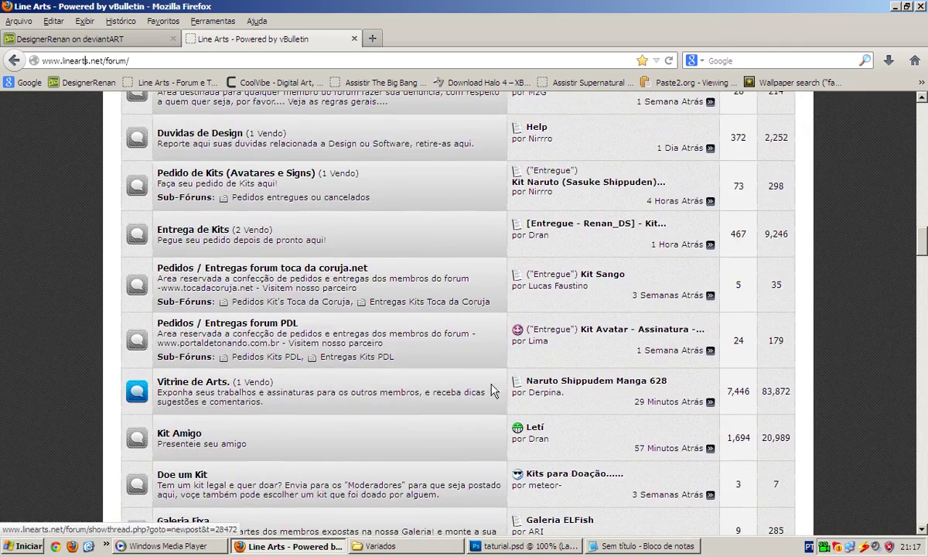
pyautogui.scroll(10, 464, 371)
pyautogui.scroll(15, 284, 340)
pyautogui.scroll(10, 284, 343)
pyautogui.scroll(-9, 284, 344)
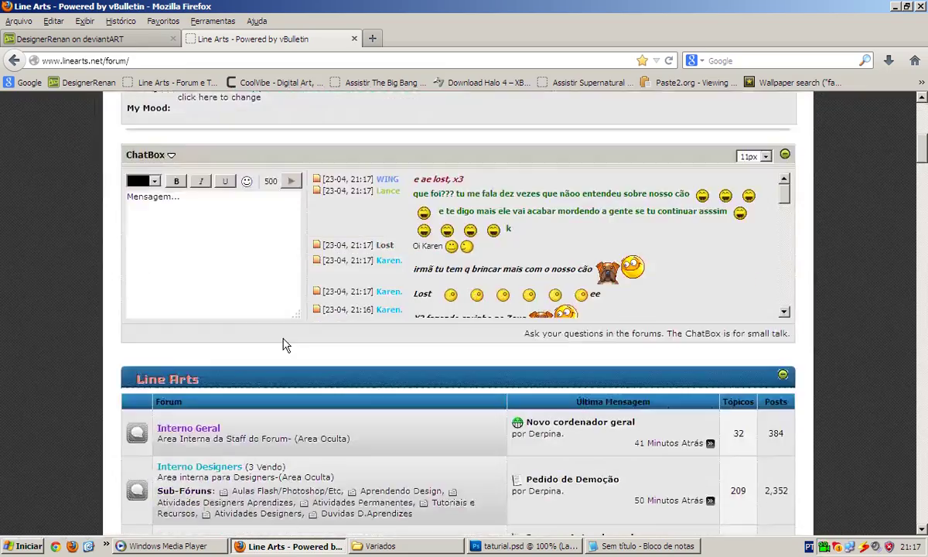
# Switch to the deviantART tab and select the artist's profile address for copying
pyautogui.click(117, 37)
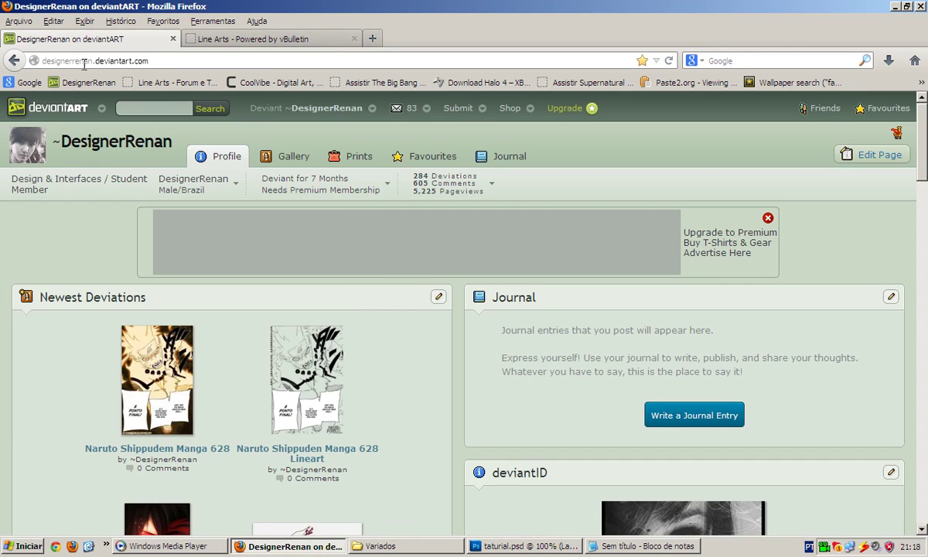
pyautogui.click(127, 61)
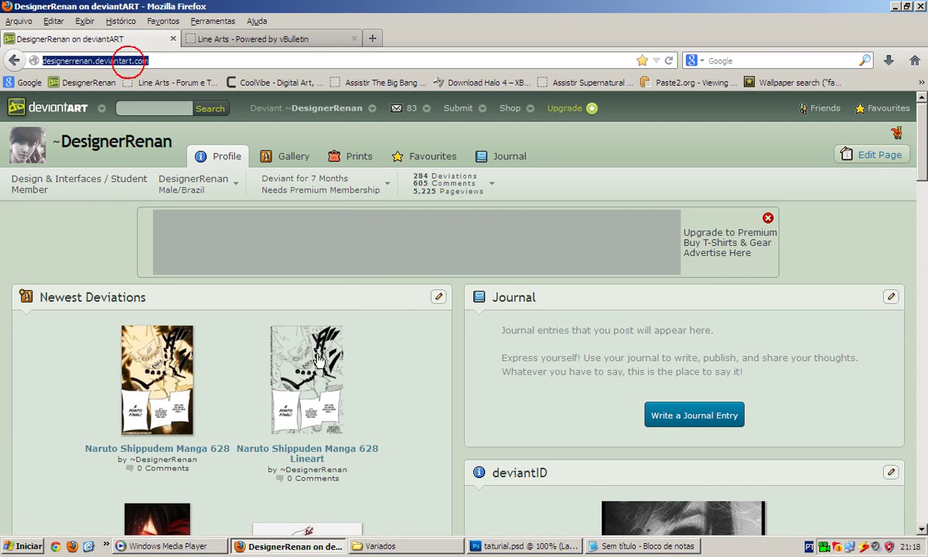
pyautogui.scroll(-5, 320, 360)
pyautogui.scroll(-1, 306, 449)
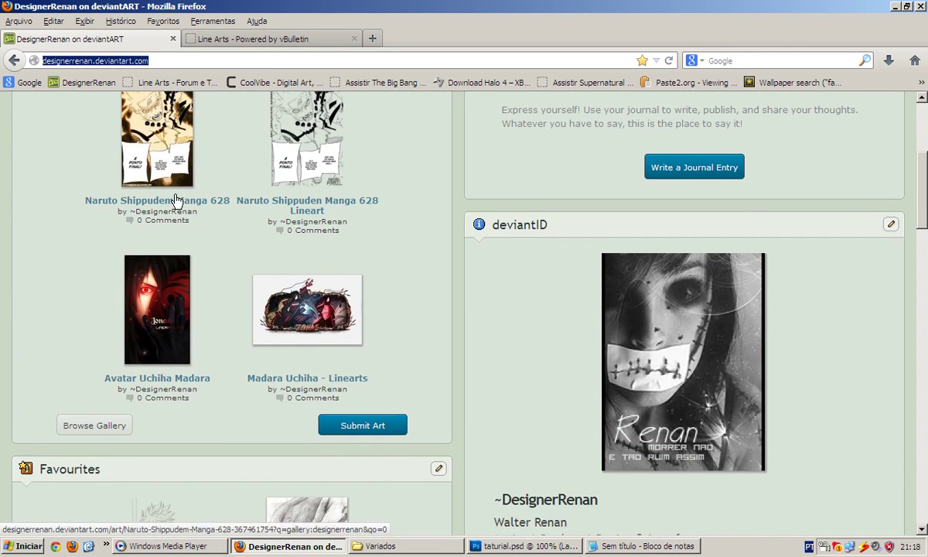
pyautogui.scroll(4, 216, 386)
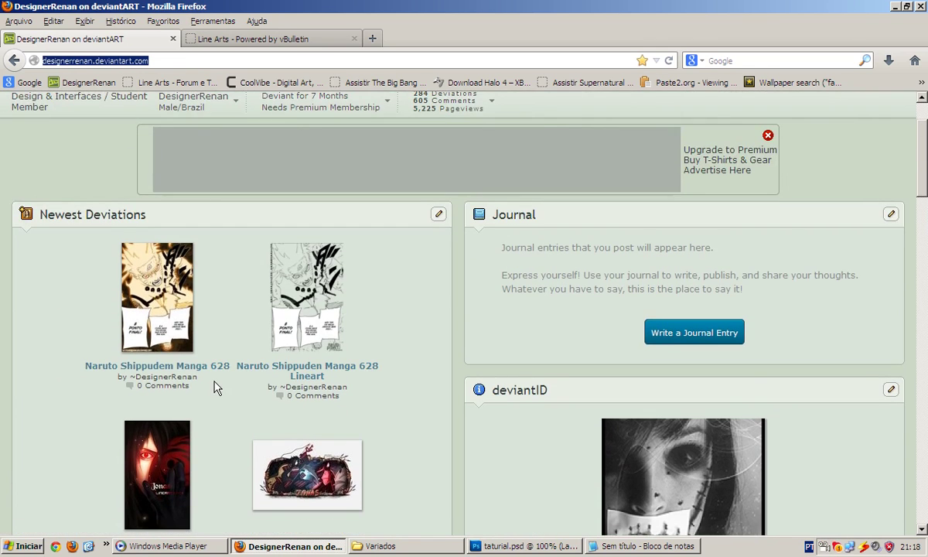
pyautogui.scroll(2, 215, 388)
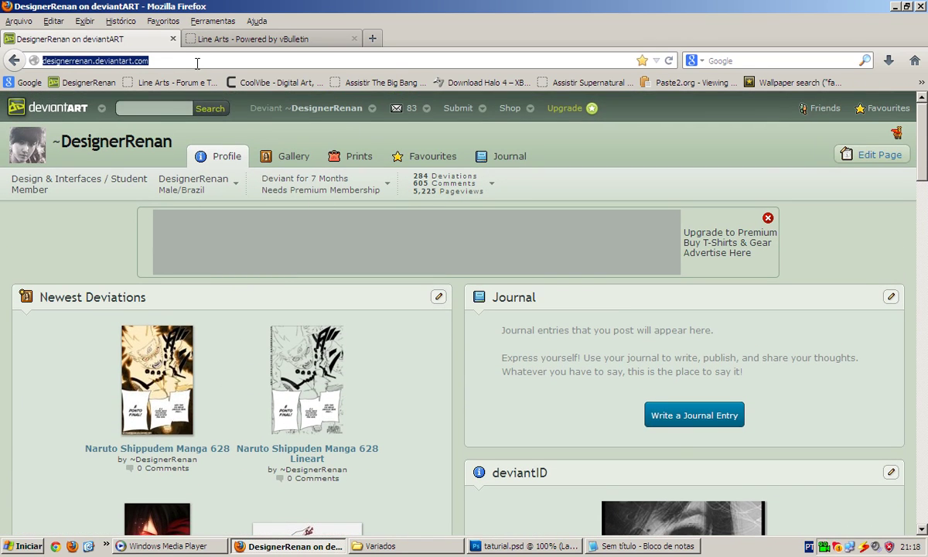
# Paste the deviantART profile address in Notepad below linearts.net/forum, with a blank line between
pyautogui.click(607, 546)
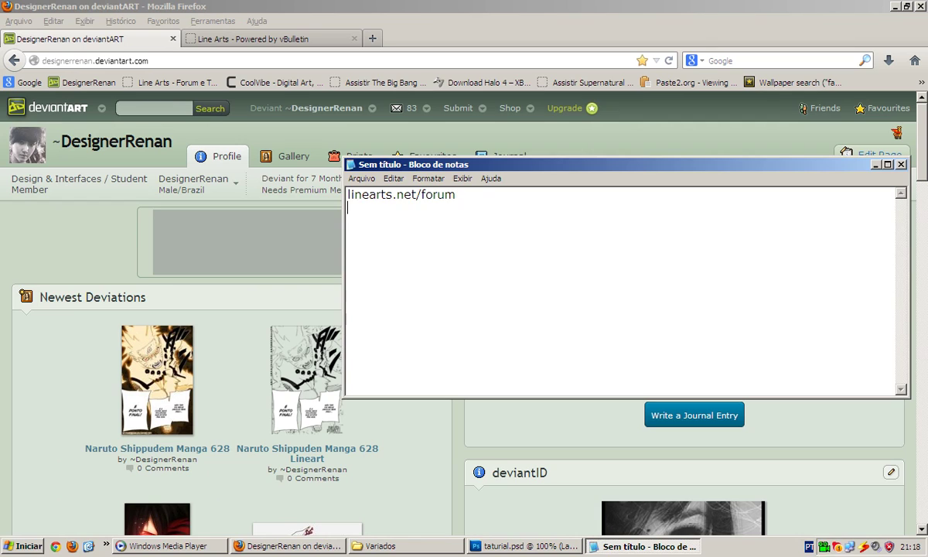
pyautogui.press('Return')
pyautogui.write('http://designerrenan.deviantart.com/')
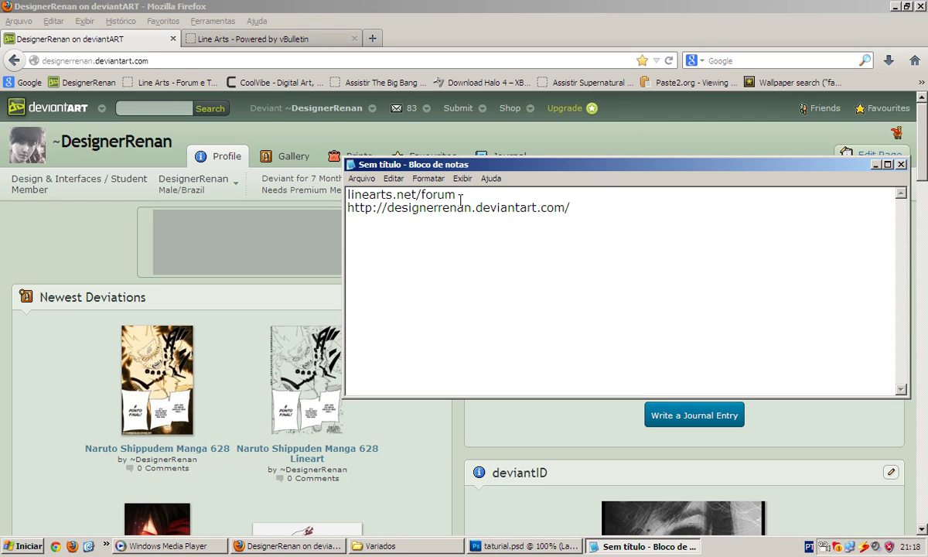
pyautogui.click(460, 198)
pyautogui.press('Return')
pyautogui.click(637, 237)
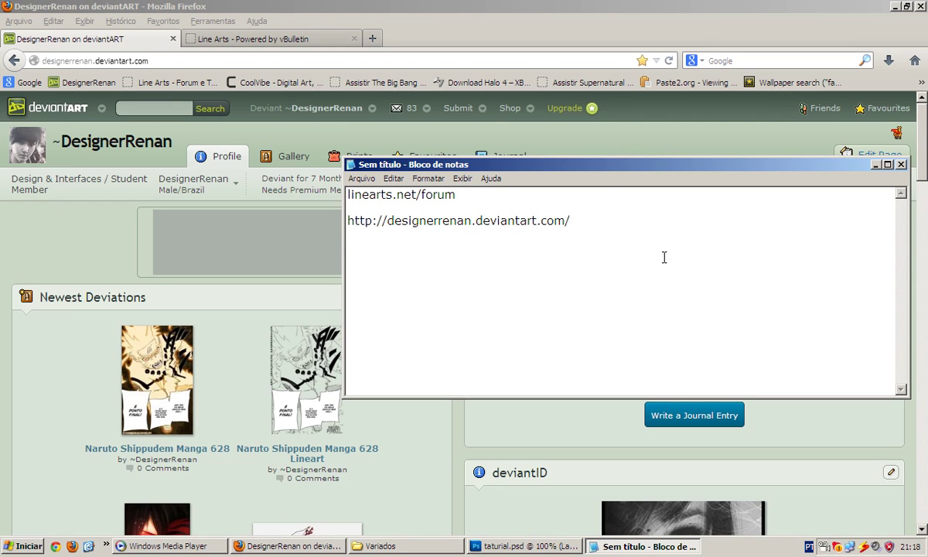
pyautogui.click(667, 245)
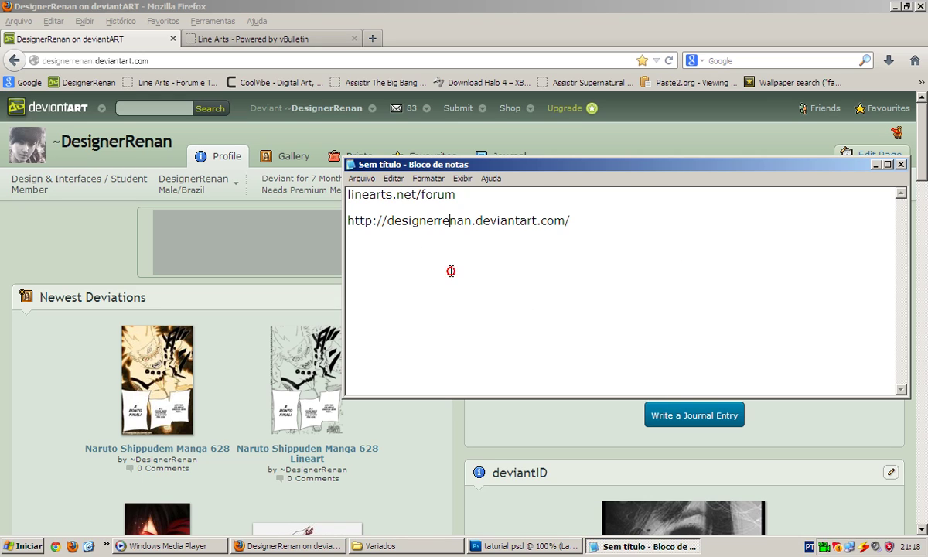